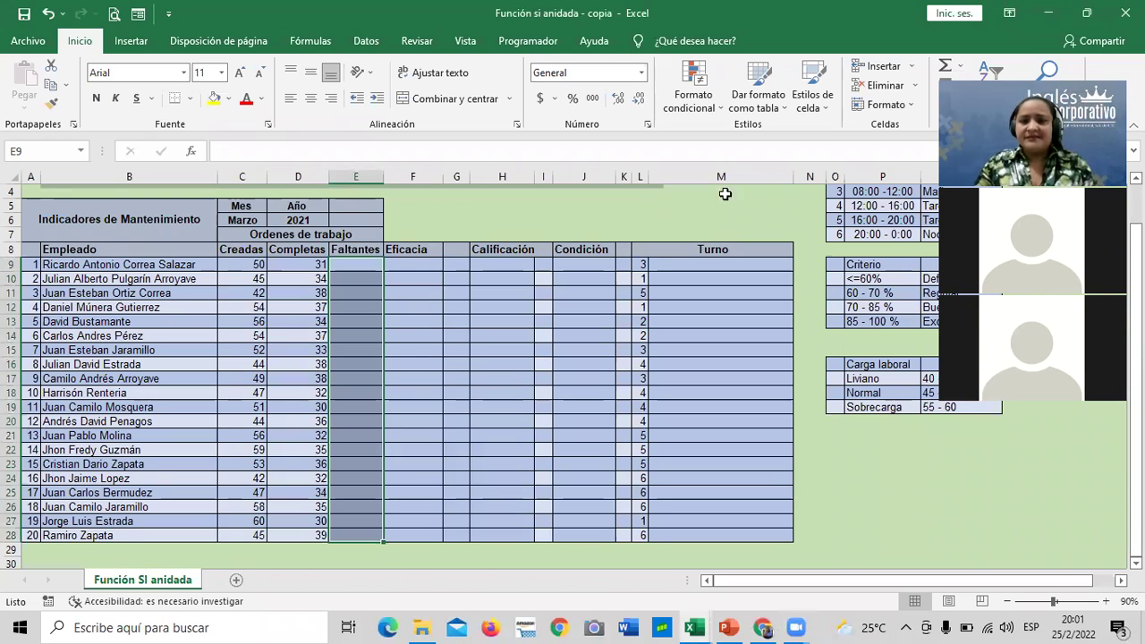
Set the year under Año in the Indicadores de Mantenimiento header to 2022
{"action": "left_click", "coordinate": [584, 213]}
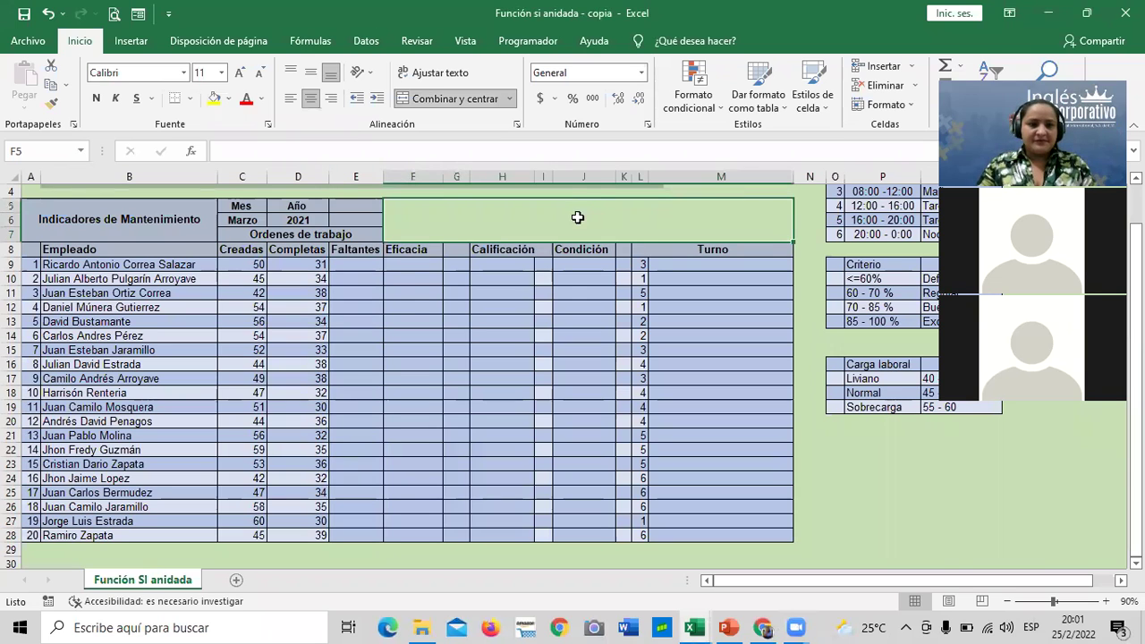
{"action": "left_click", "coordinate": [369, 337]}
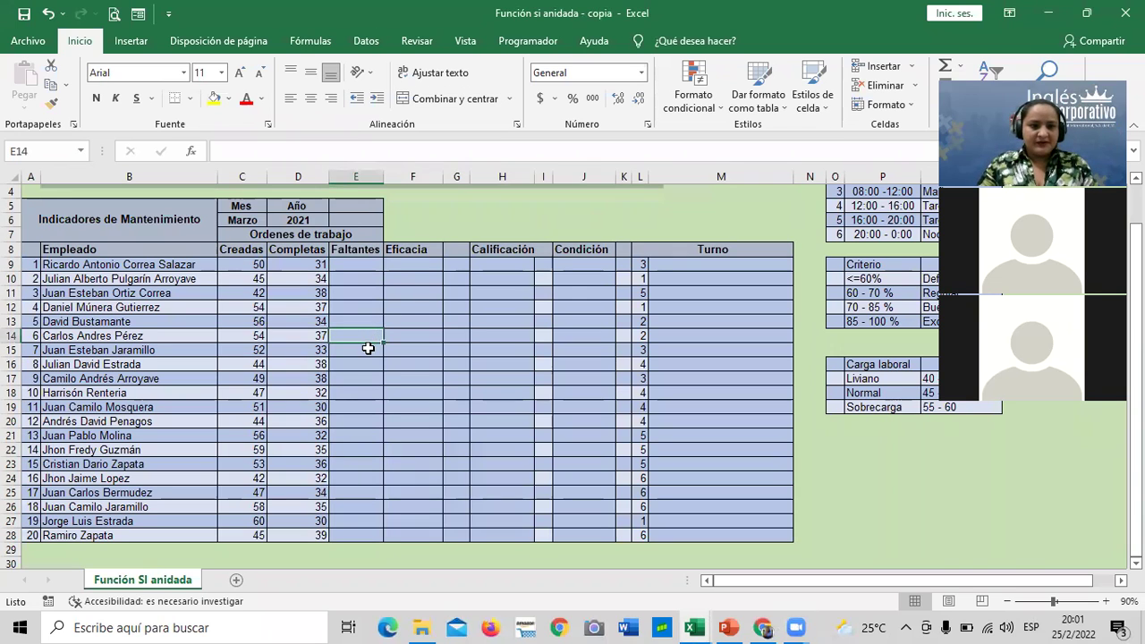
{"action": "left_click", "coordinate": [285, 221]}
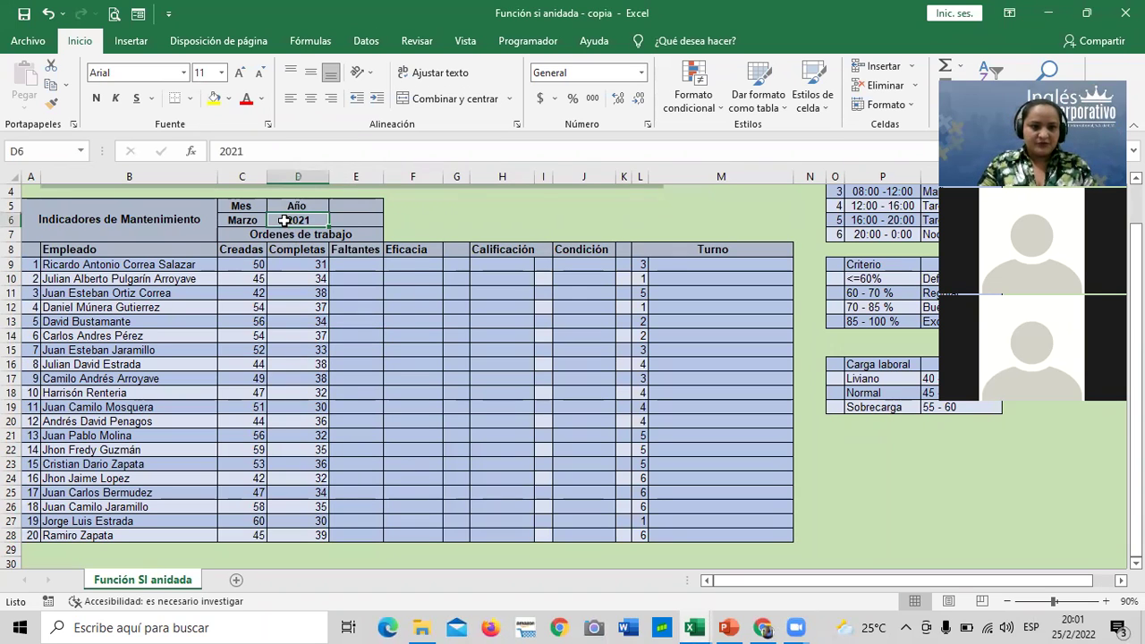
{"action": "left_click", "coordinate": [266, 152]}
{"action": "key", "text": "BackSpace"}
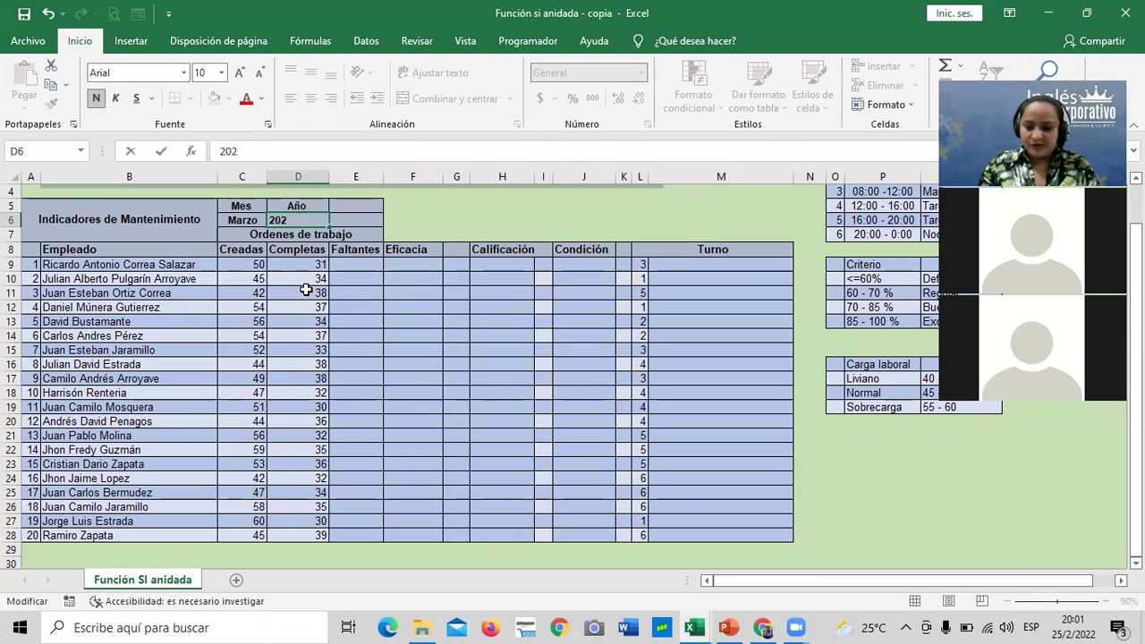
{"action": "type", "text": "2"}
{"action": "key", "text": "Return"}
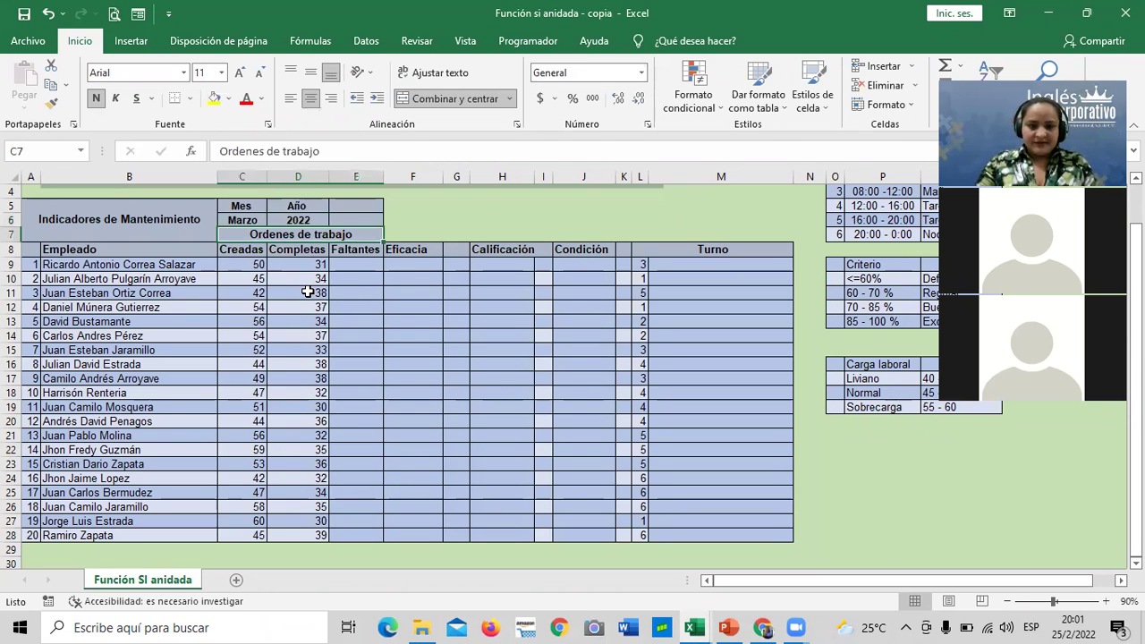
{"action": "left_click", "coordinate": [412, 342]}
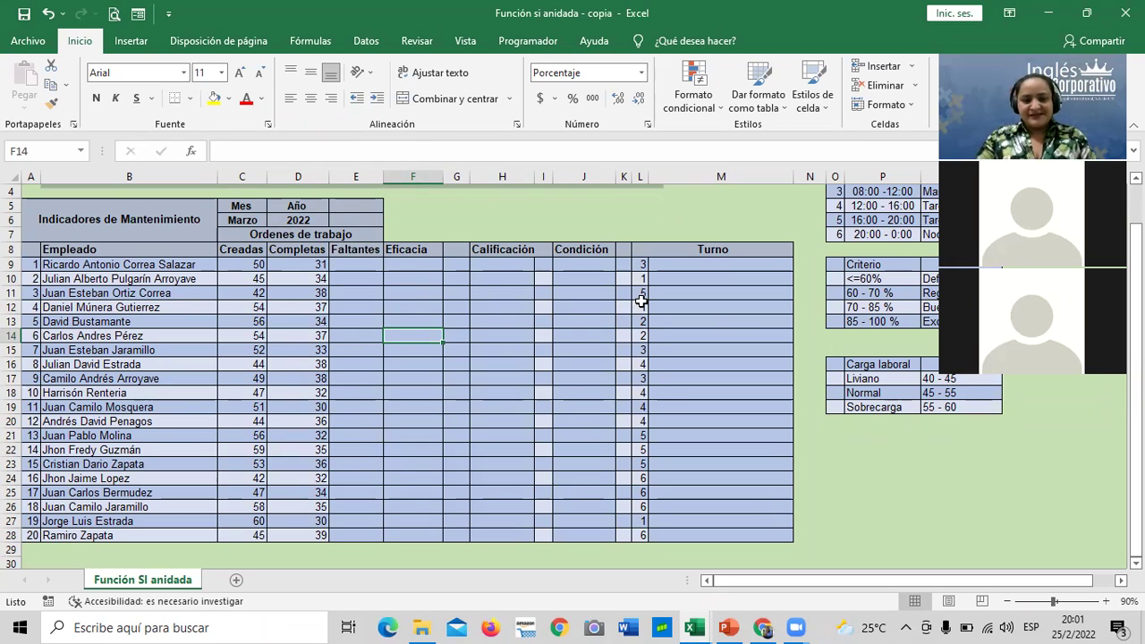
{"action": "left_click", "coordinate": [474, 354]}
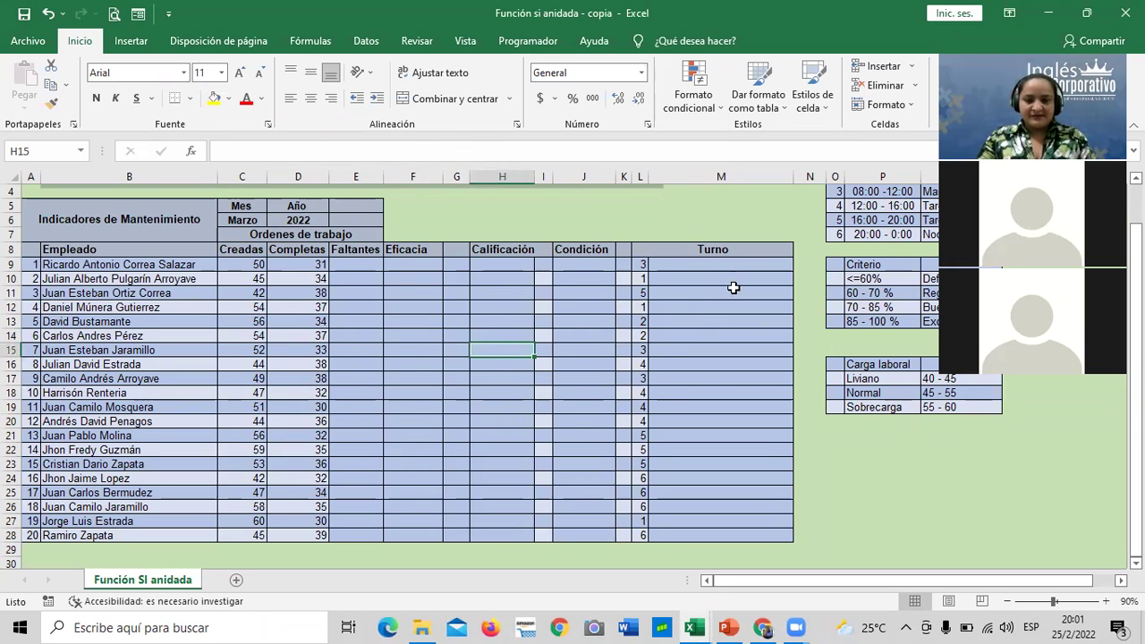
{"action": "left_click", "coordinate": [715, 263]}
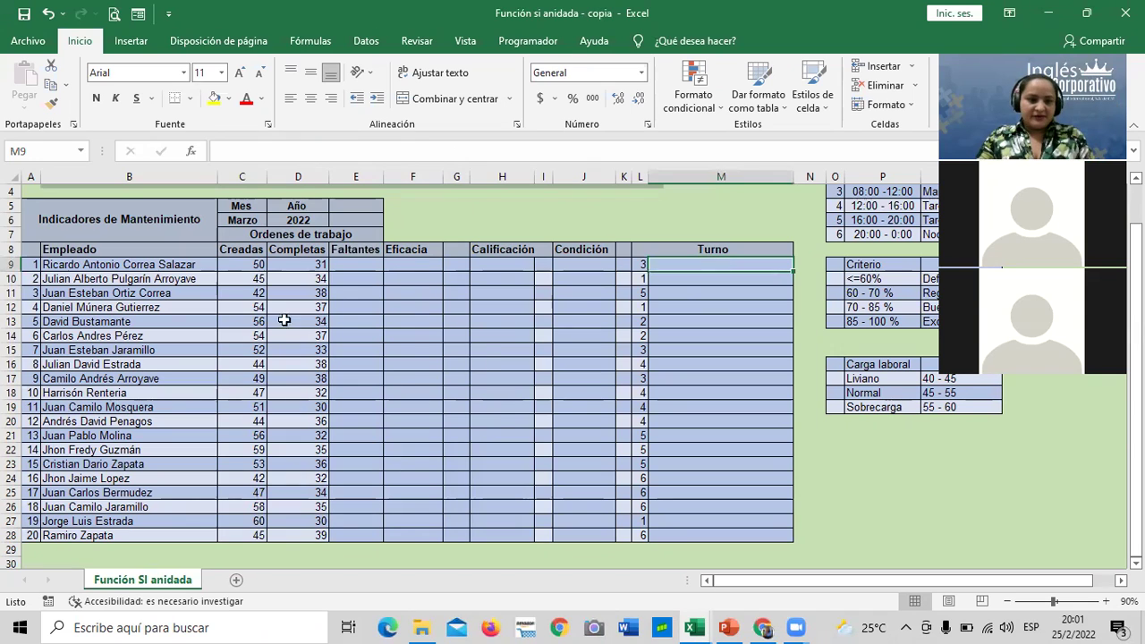
{"action": "left_click", "coordinate": [446, 425]}
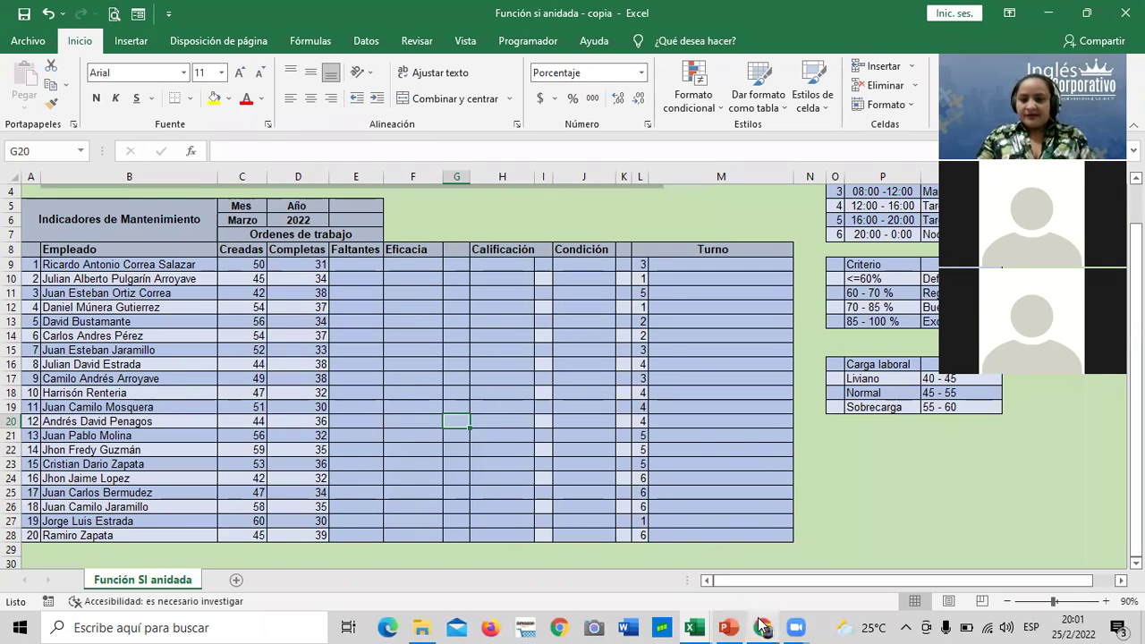
Switch to the course dashboard in Chrome and continue the Excel Intermedio course started on 21 February 2022
{"action": "mouse_move", "coordinate": [763, 626]}
{"action": "left_click", "coordinate": [757, 588]}
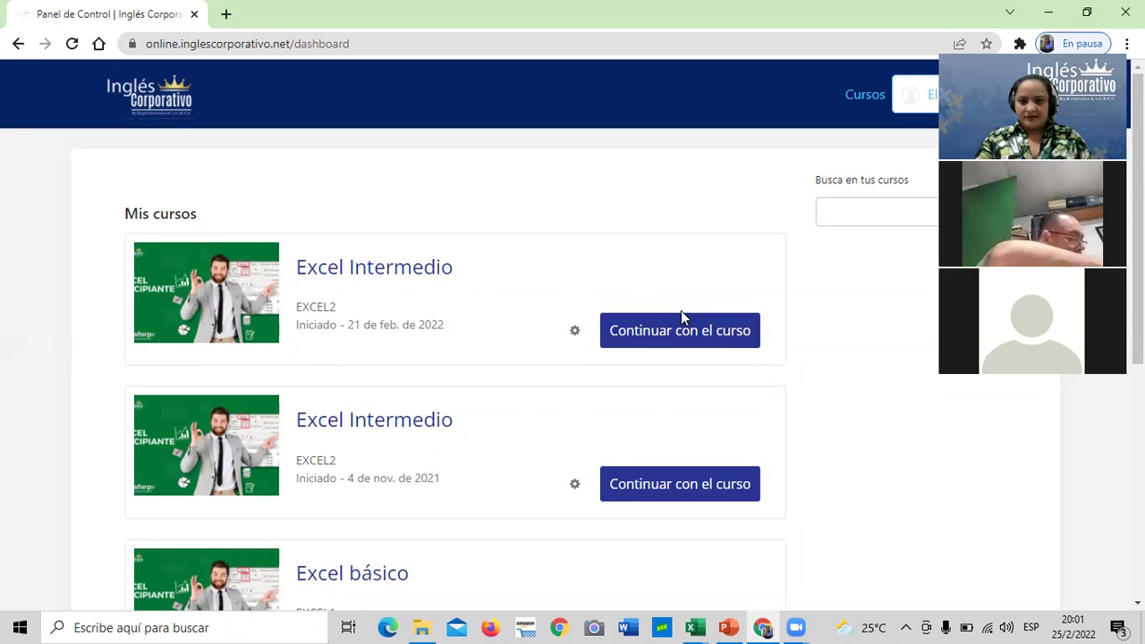
{"action": "left_click", "coordinate": [704, 331]}
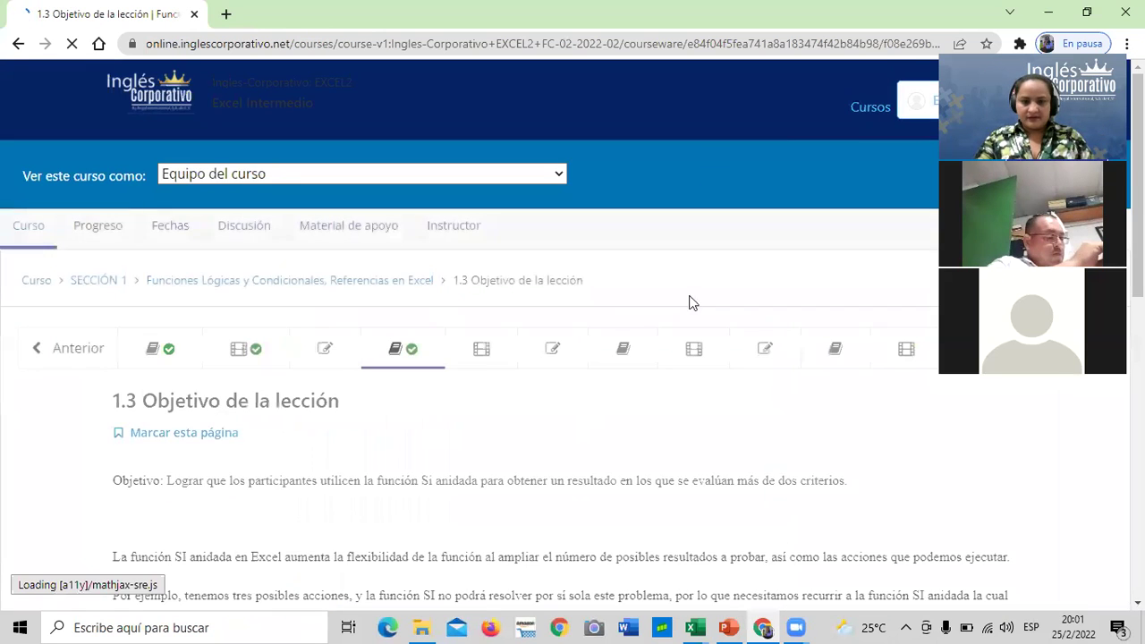
Read the 1.3 Objetivo de la lección page, covering the nested SI explanation and its example formula
{"action": "scroll", "coordinate": [475, 452], "scroll_direction": "down", "scroll_amount": 4}
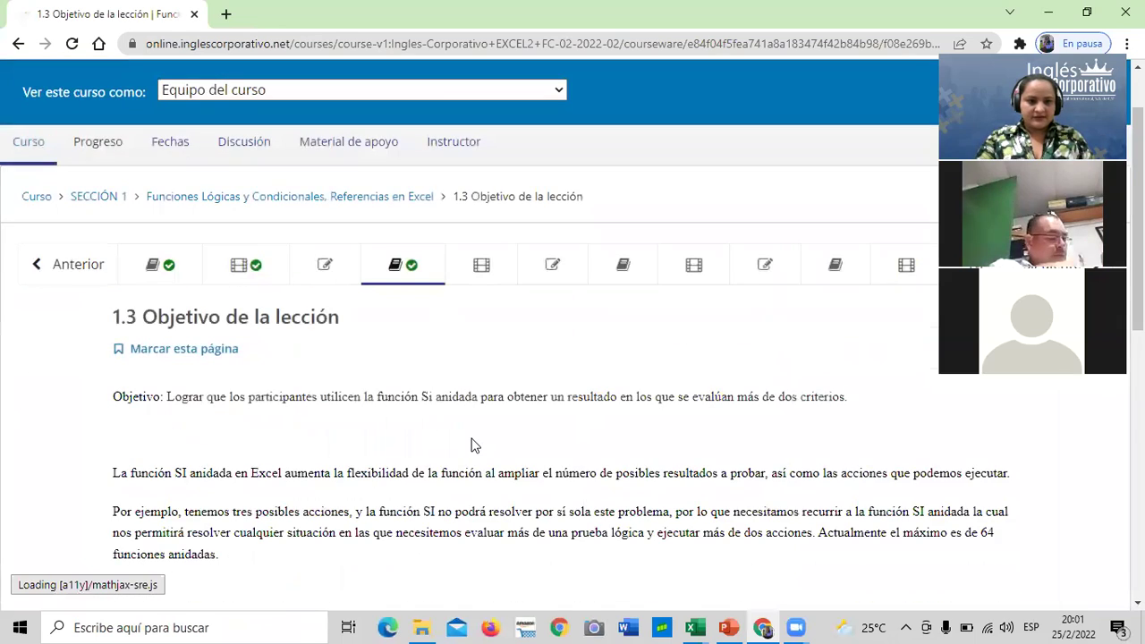
{"action": "scroll", "coordinate": [475, 465], "scroll_direction": "down", "scroll_amount": 3}
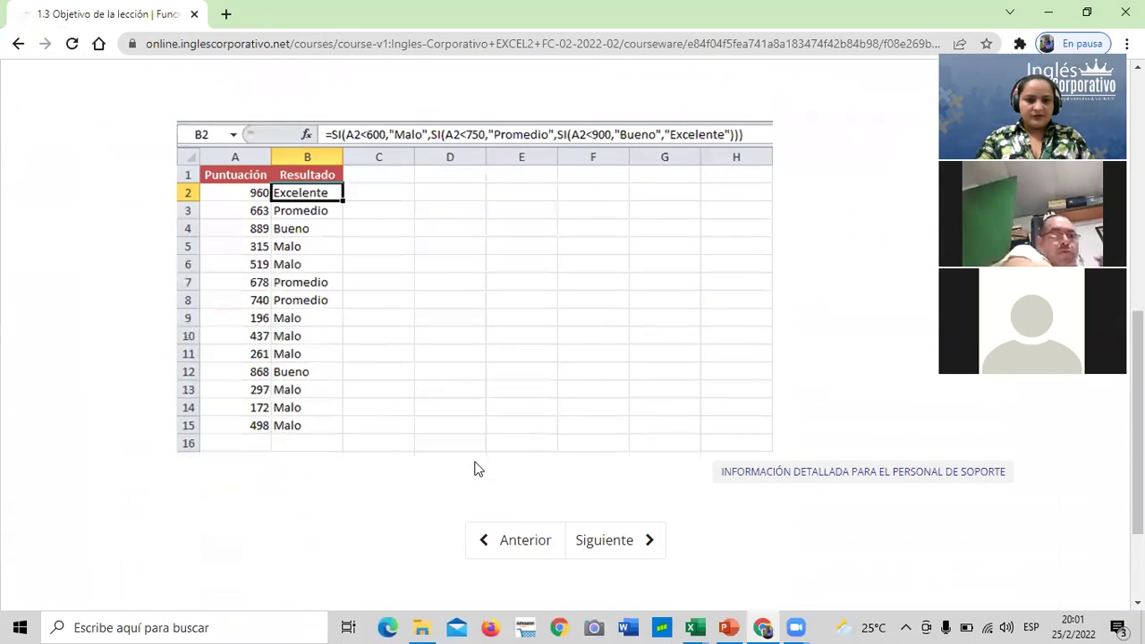
{"action": "scroll", "coordinate": [476, 469], "scroll_direction": "up", "scroll_amount": 3}
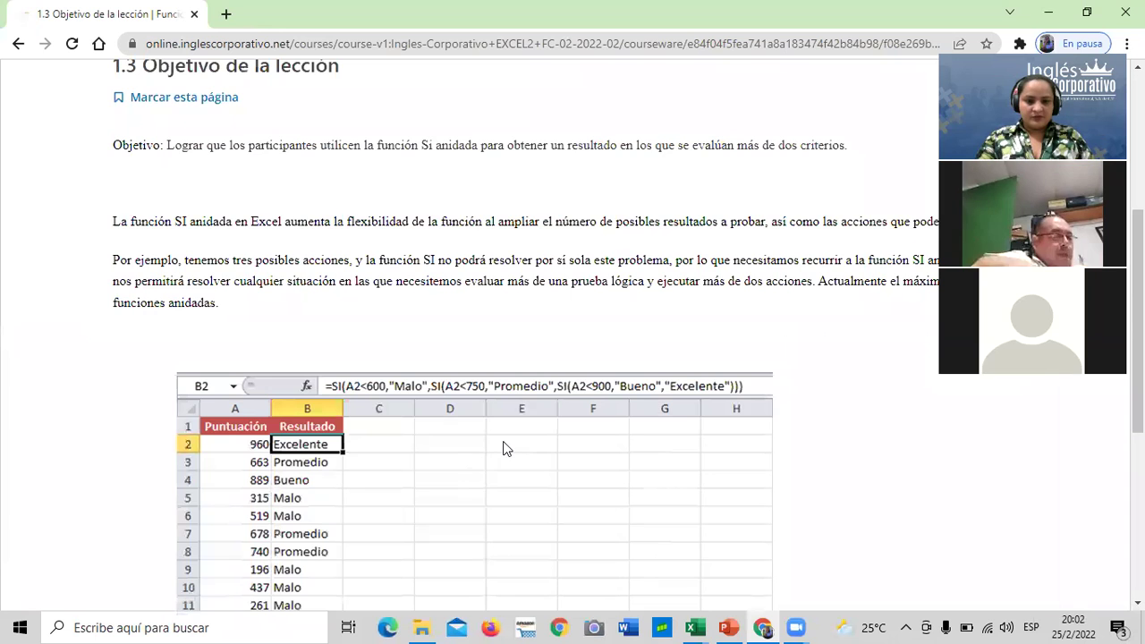
{"action": "scroll", "coordinate": [505, 448], "scroll_direction": "up", "scroll_amount": 4}
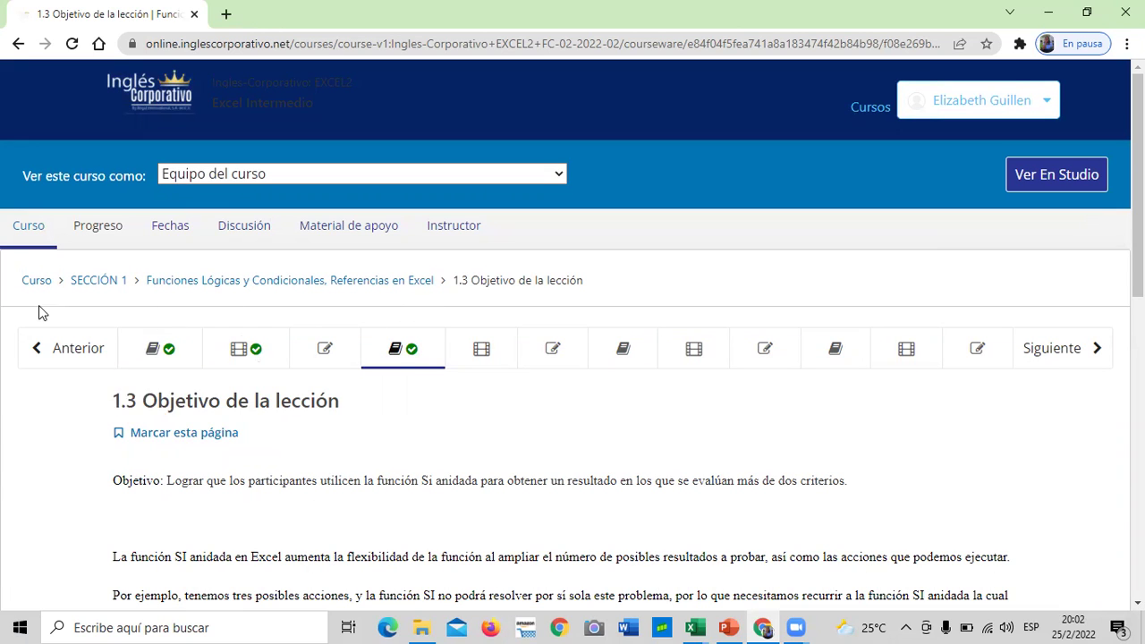
{"action": "scroll", "coordinate": [492, 339], "scroll_direction": "down", "scroll_amount": 2}
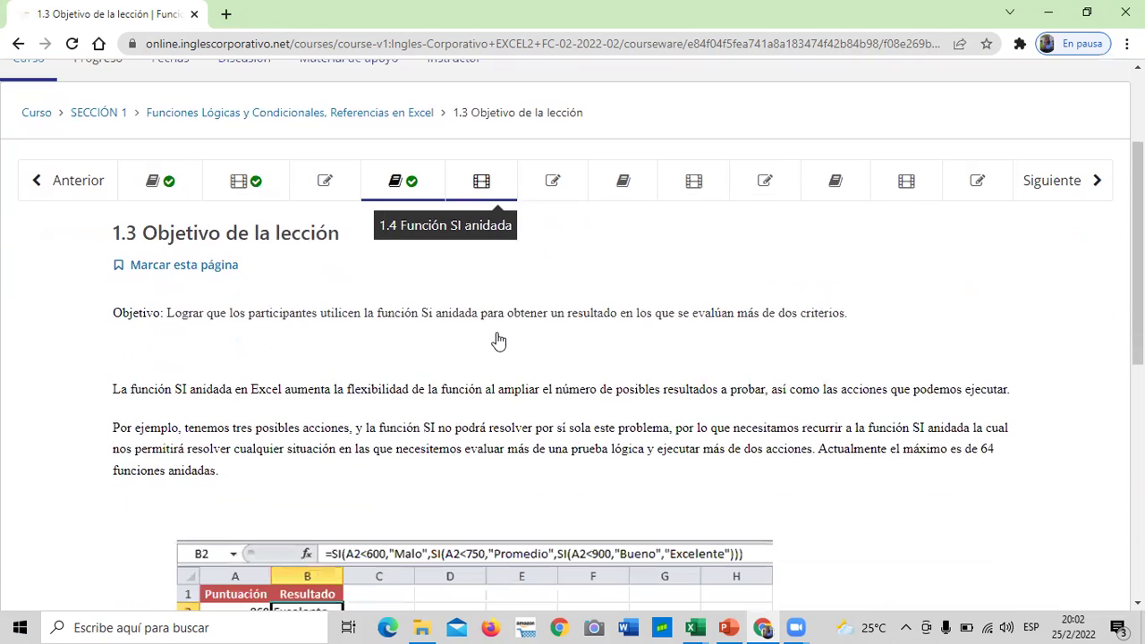
{"action": "scroll", "coordinate": [458, 331], "scroll_direction": "down", "scroll_amount": 2}
{"action": "scroll", "coordinate": [460, 341], "scroll_direction": "down", "scroll_amount": 2}
{"action": "scroll", "coordinate": [438, 366], "scroll_direction": "up", "scroll_amount": 3}
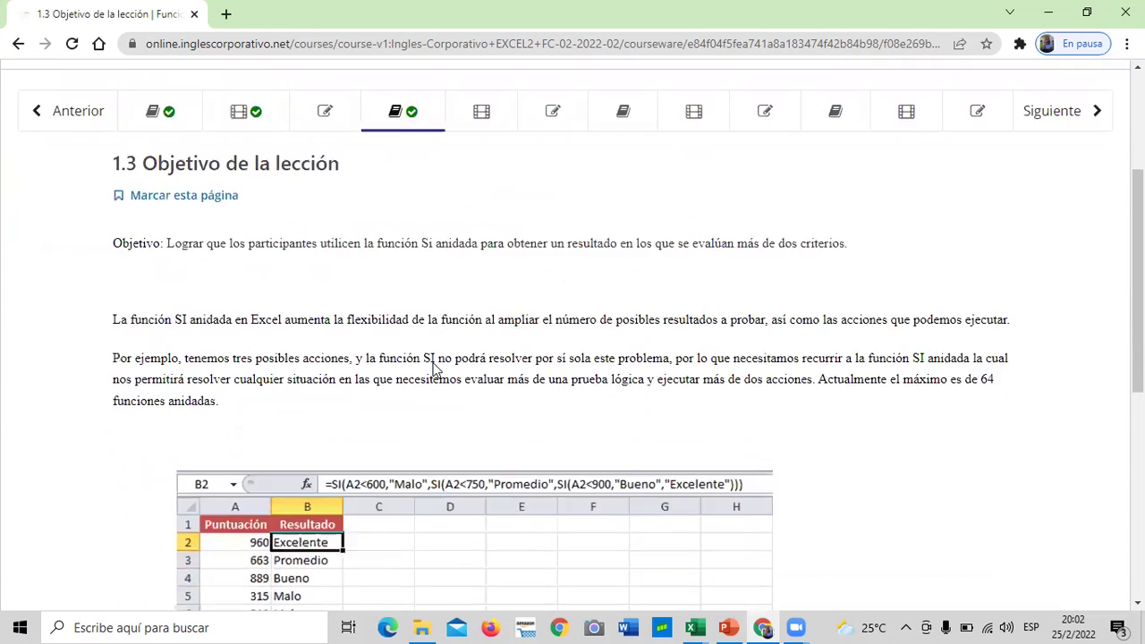
Open unit 1.2 Laboratorio 1 and examine its questions about the SI function
{"action": "left_click", "coordinate": [346, 182]}
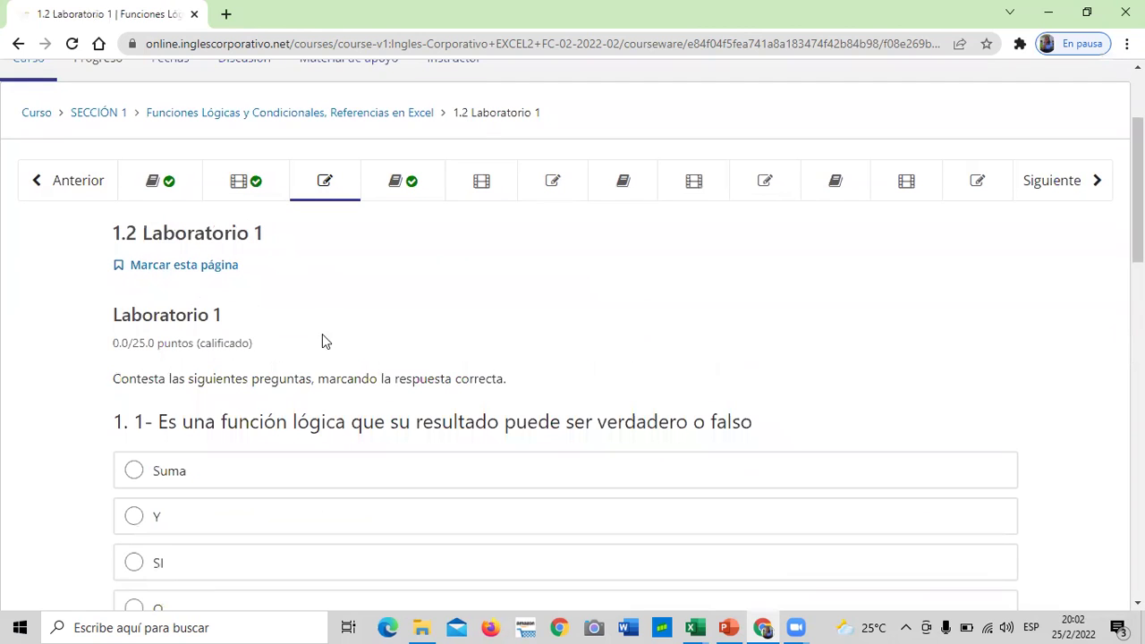
{"action": "scroll", "coordinate": [331, 317], "scroll_direction": "down", "scroll_amount": 5}
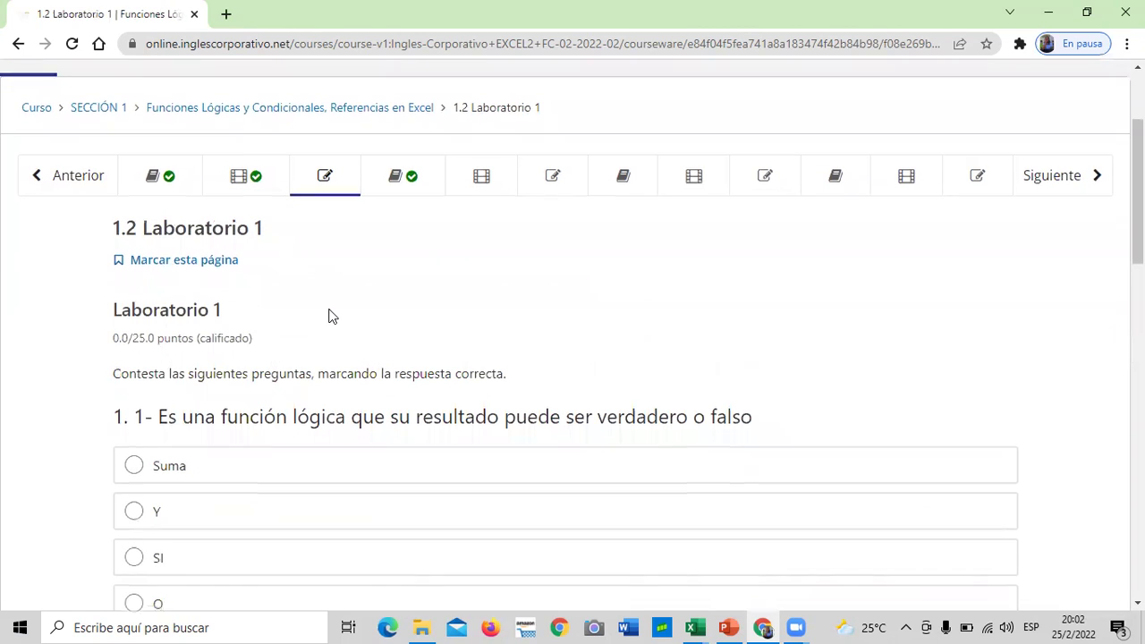
{"action": "scroll", "coordinate": [339, 320], "scroll_direction": "up", "scroll_amount": 2}
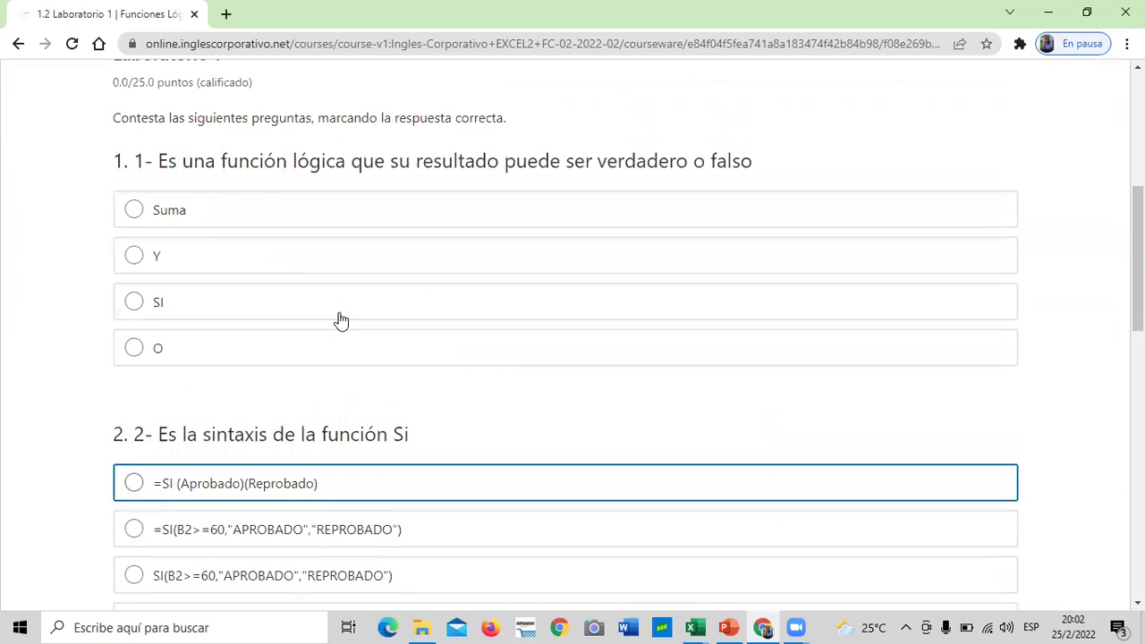
{"action": "scroll", "coordinate": [339, 319], "scroll_direction": "up", "scroll_amount": 2}
{"action": "scroll", "coordinate": [338, 319], "scroll_direction": "down", "scroll_amount": 8}
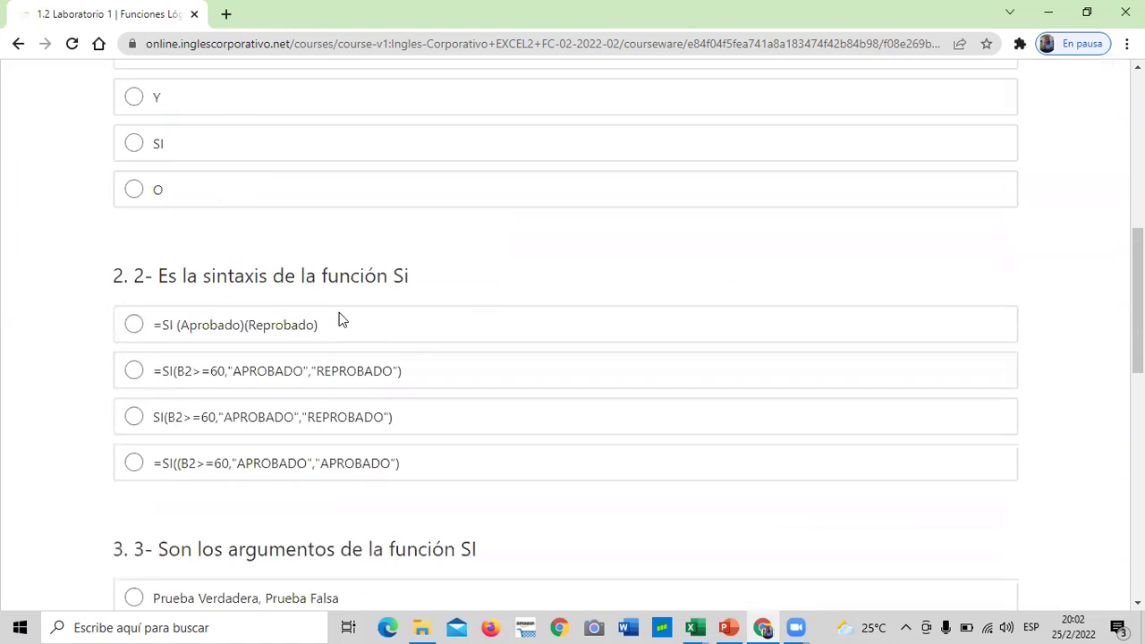
{"action": "scroll", "coordinate": [341, 323], "scroll_direction": "down", "scroll_amount": 3}
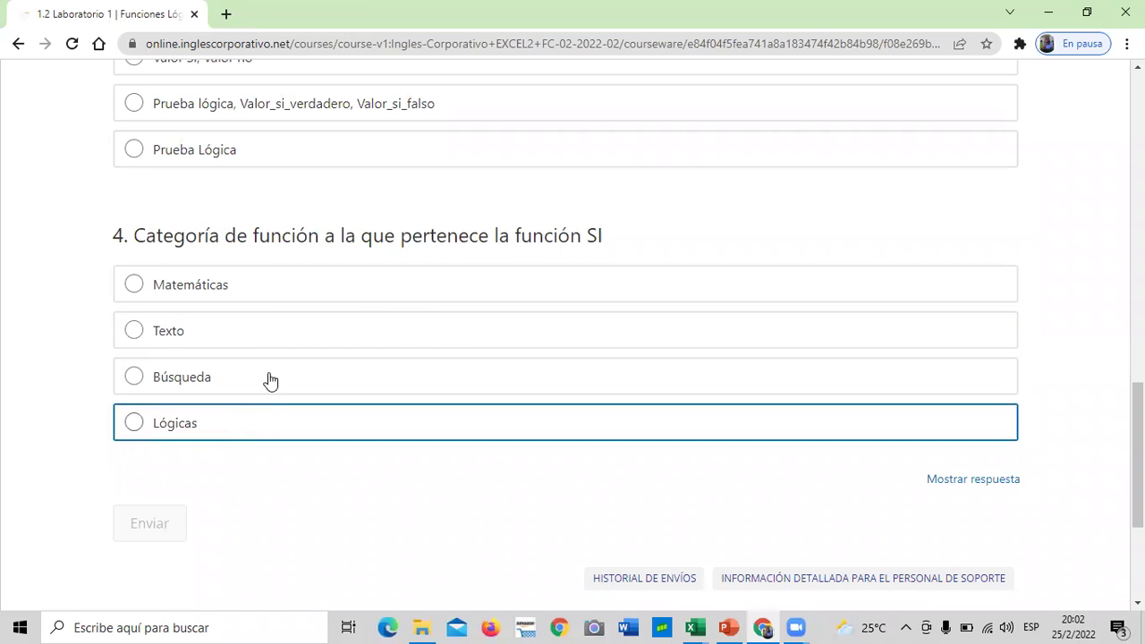
{"action": "scroll", "coordinate": [326, 348], "scroll_direction": "up", "scroll_amount": 2}
{"action": "scroll", "coordinate": [326, 347], "scroll_direction": "up", "scroll_amount": 1}
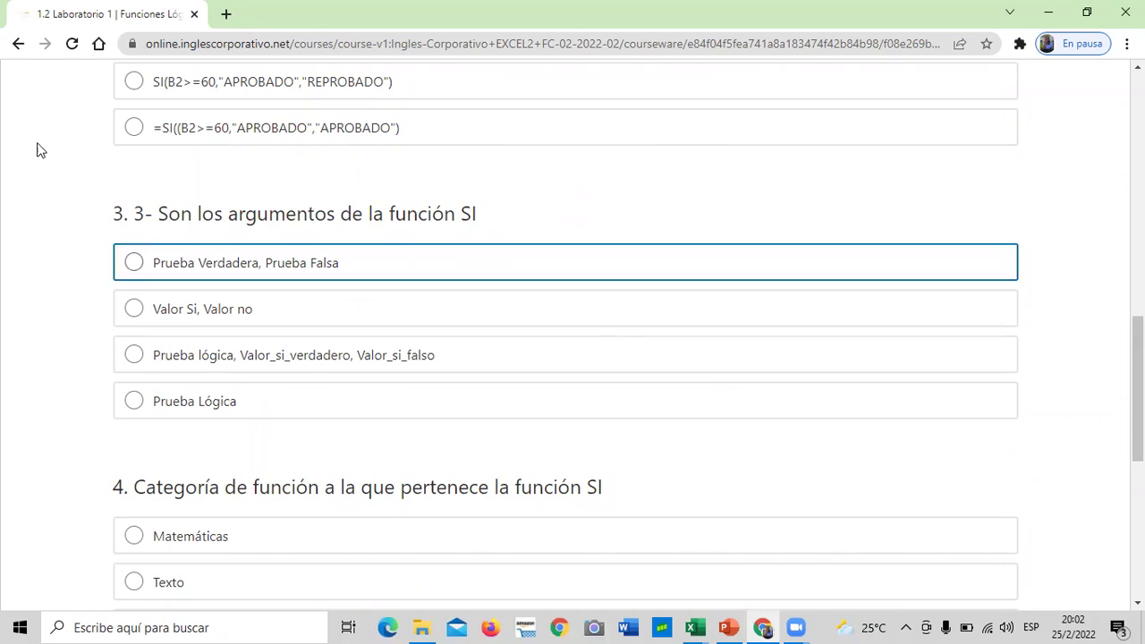
{"action": "scroll", "coordinate": [164, 261], "scroll_direction": "up", "scroll_amount": 5}
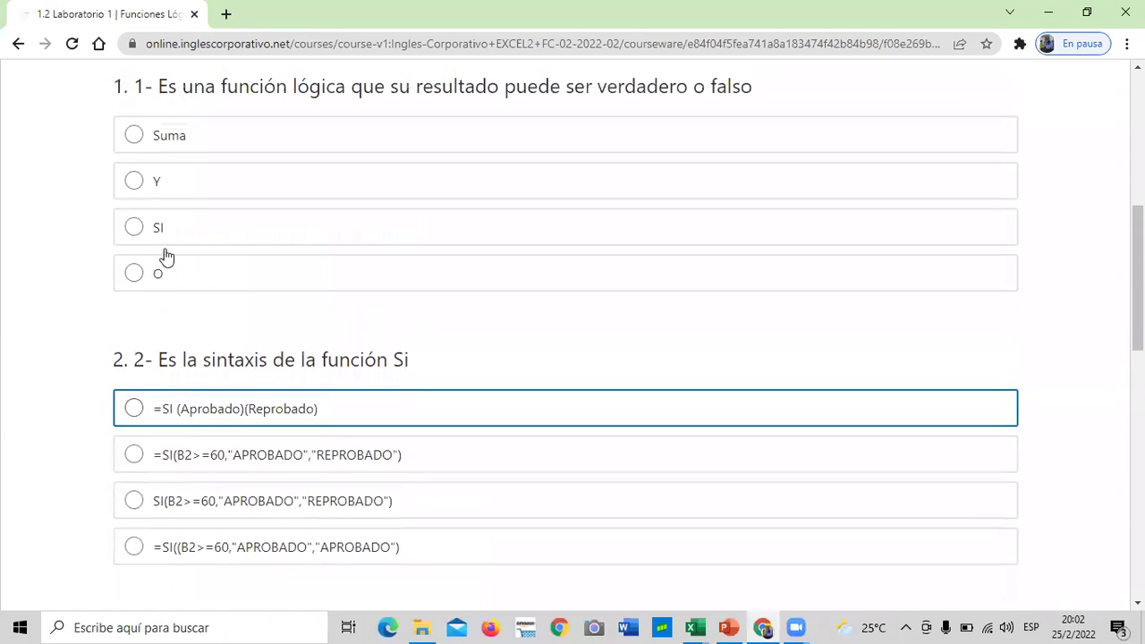
{"action": "scroll", "coordinate": [218, 256], "scroll_direction": "up", "scroll_amount": 3}
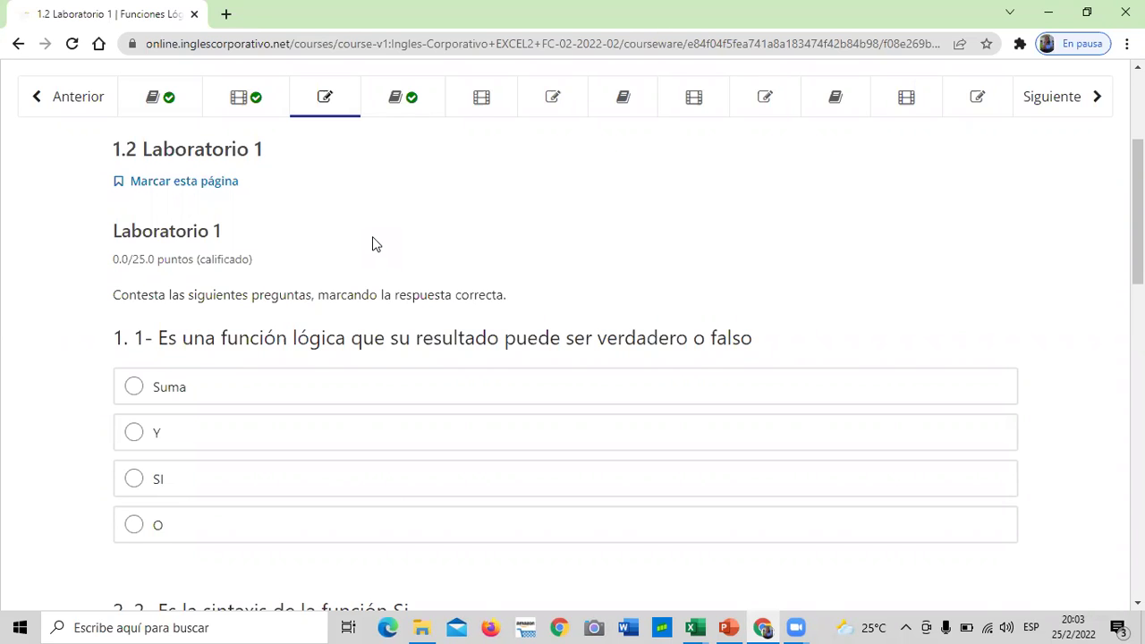
{"action": "scroll", "coordinate": [374, 243], "scroll_direction": "down", "scroll_amount": 2}
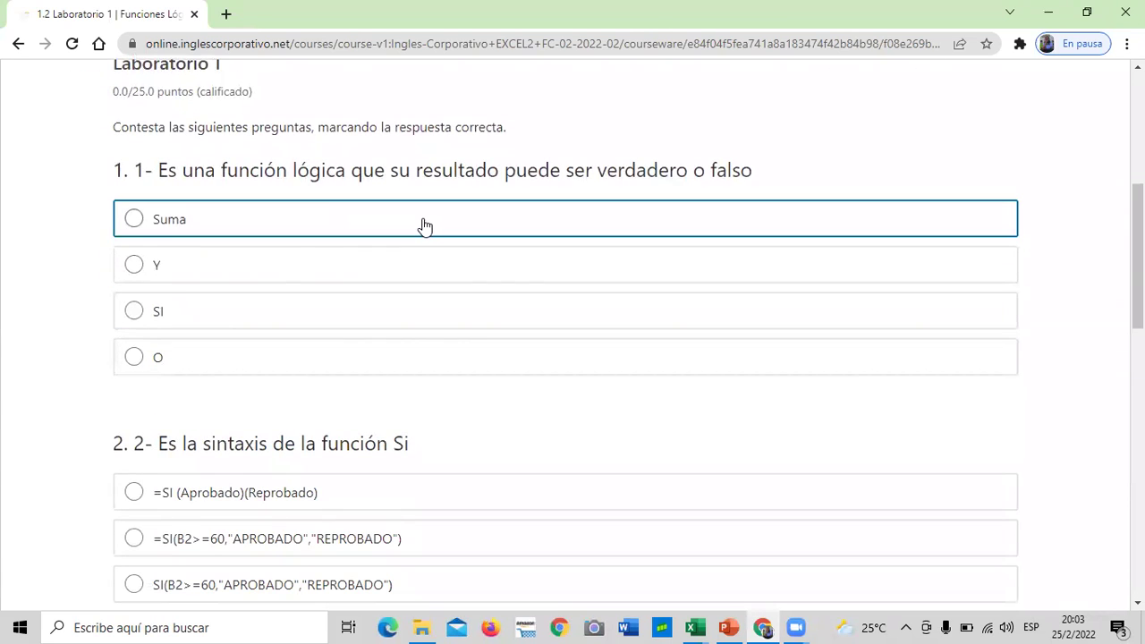
{"action": "scroll", "coordinate": [424, 225], "scroll_direction": "down", "scroll_amount": 2}
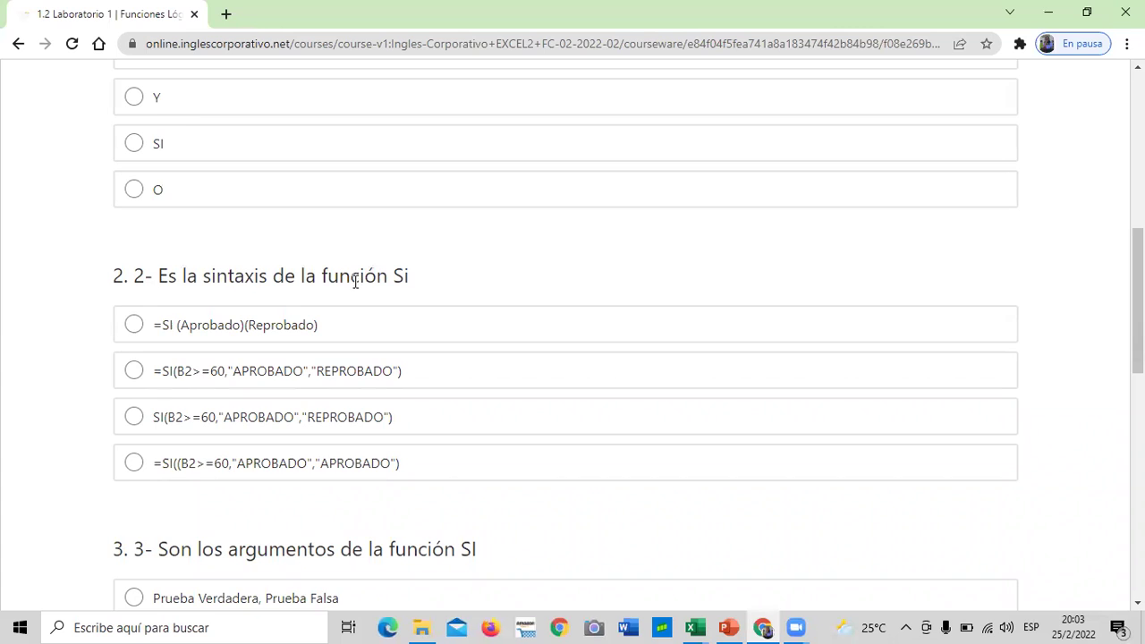
{"action": "scroll", "coordinate": [355, 280], "scroll_direction": "down", "scroll_amount": 8}
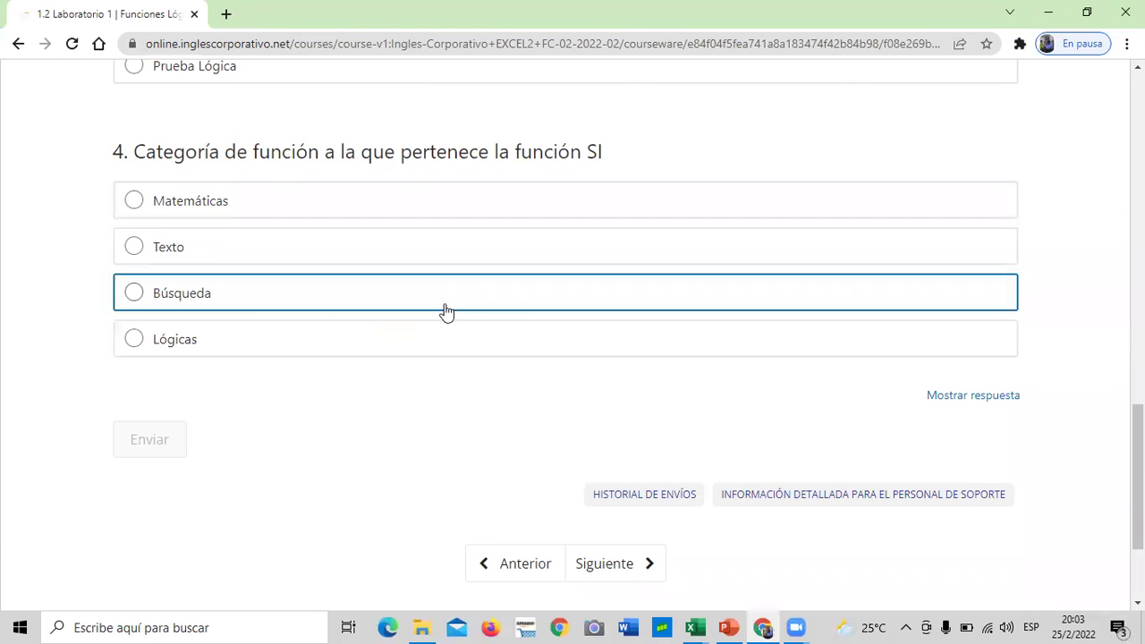
Advance from the lab to unit 1.3 and look over the nested SI objective
{"action": "left_click", "coordinate": [617, 566]}
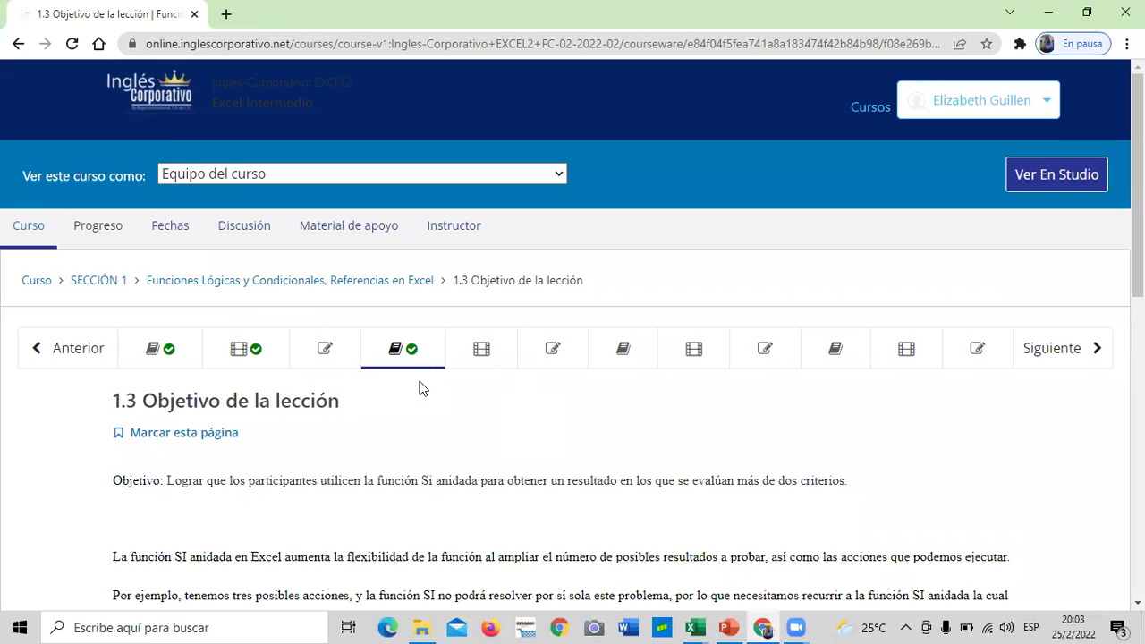
{"action": "scroll", "coordinate": [418, 391], "scroll_direction": "down", "scroll_amount": 2}
{"action": "scroll", "coordinate": [418, 388], "scroll_direction": "down", "scroll_amount": 1}
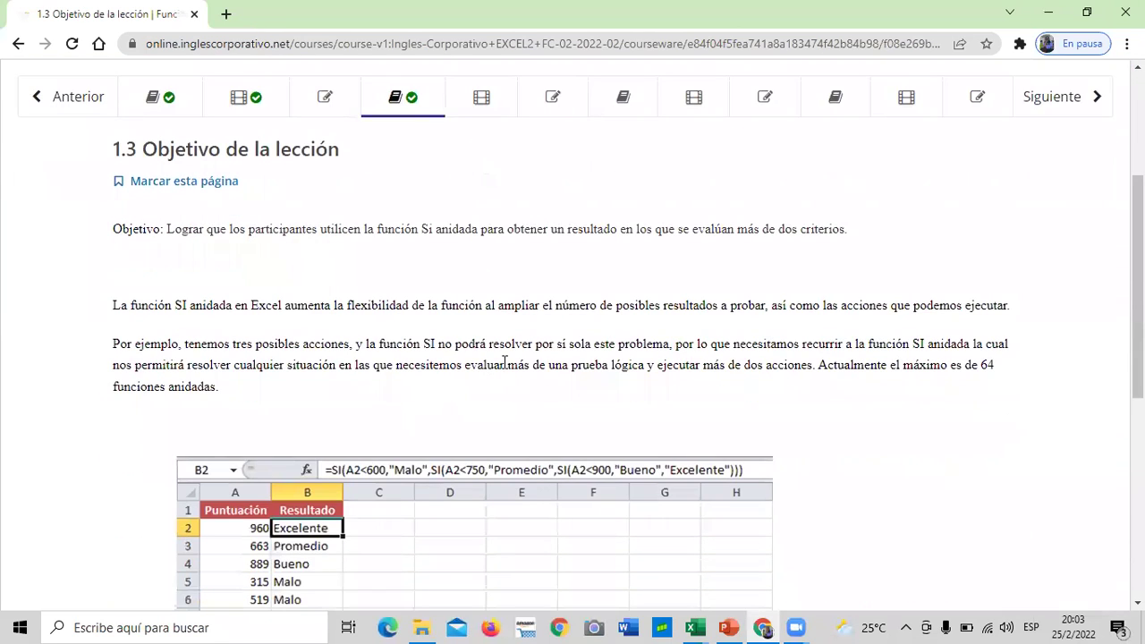
{"action": "scroll", "coordinate": [468, 430], "scroll_direction": "up", "scroll_amount": 1}
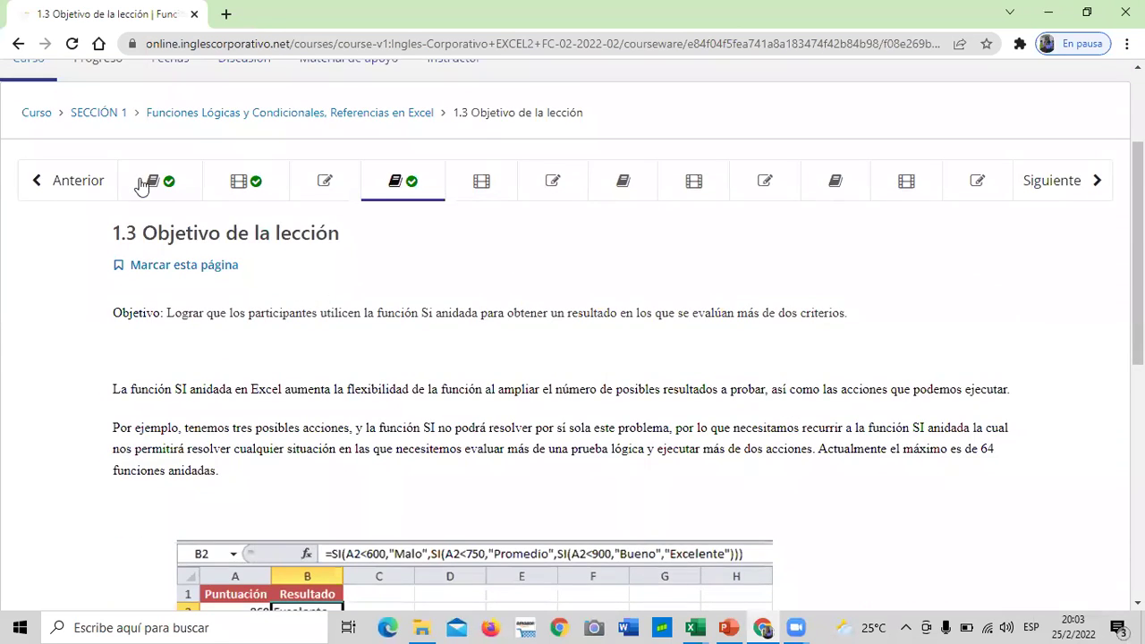
Open unit 1.0 Objetivo de la lección and review the SI function's arguments and the APROBADO/REPROBADO example
{"action": "left_click", "coordinate": [150, 184]}
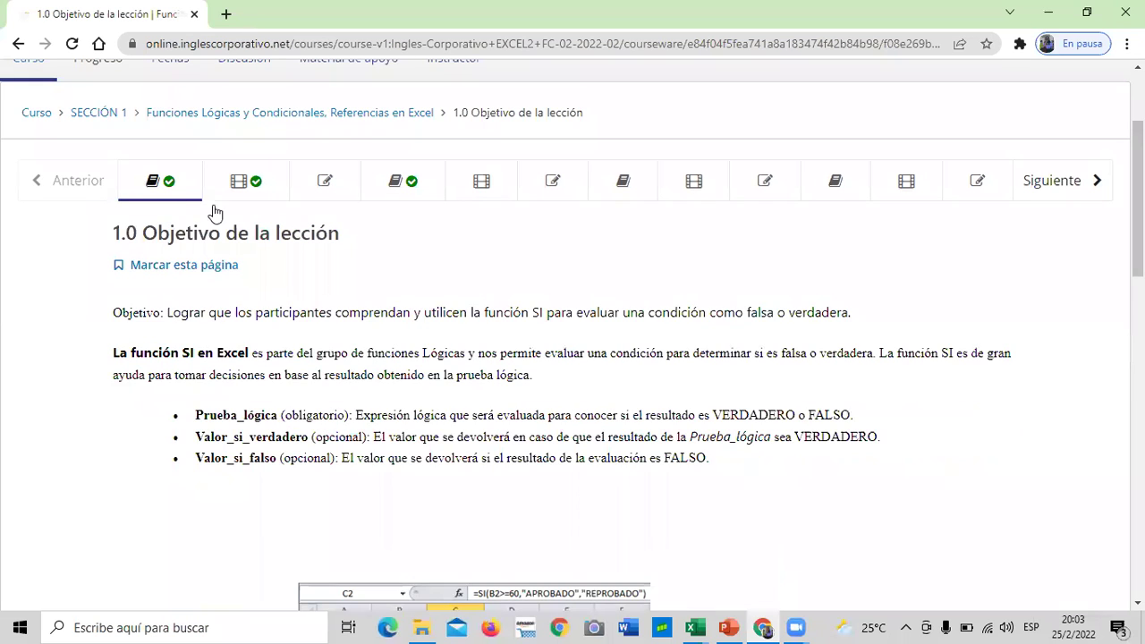
{"action": "scroll", "coordinate": [486, 433], "scroll_direction": "down", "scroll_amount": 3}
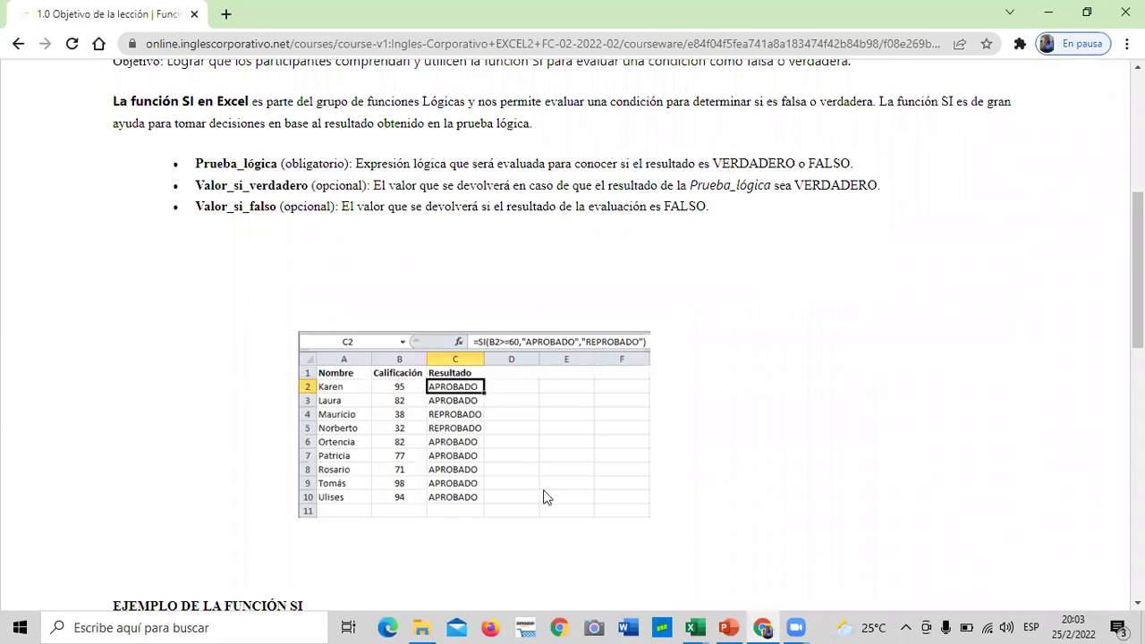
{"action": "scroll", "coordinate": [571, 418], "scroll_direction": "up", "scroll_amount": 2}
{"action": "scroll", "coordinate": [571, 428], "scroll_direction": "up", "scroll_amount": 3}
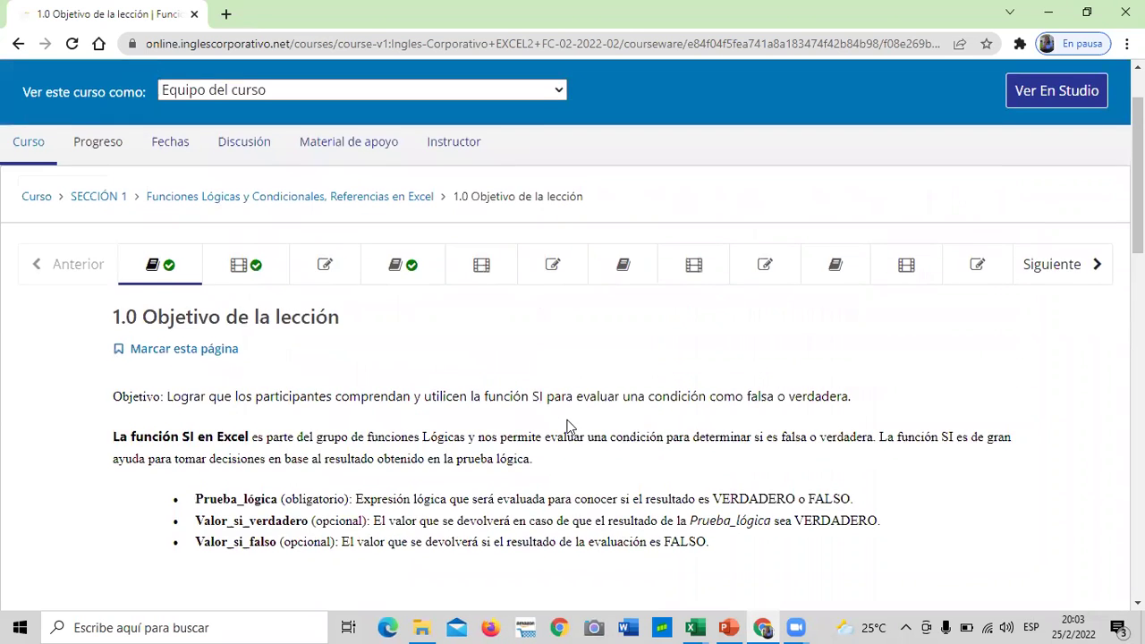
{"action": "scroll", "coordinate": [571, 427], "scroll_direction": "down", "scroll_amount": 3}
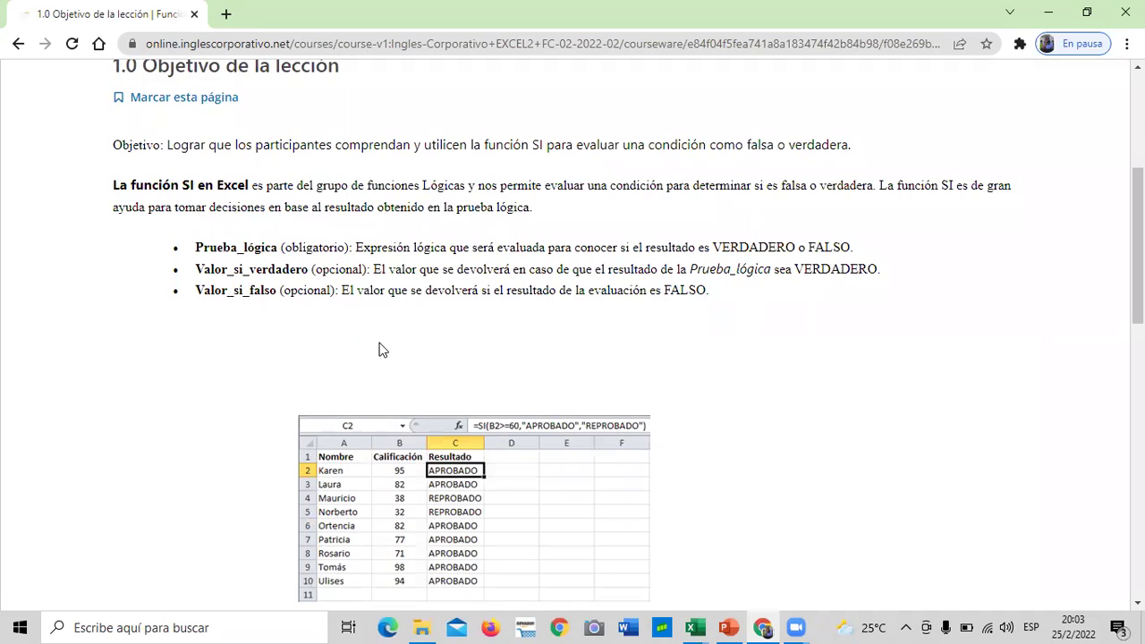
Read the rest of the 1.0 lesson, covering the SI function example formula and the Argumentos de función dialog
{"action": "scroll", "coordinate": [379, 349], "scroll_direction": "down", "scroll_amount": 2}
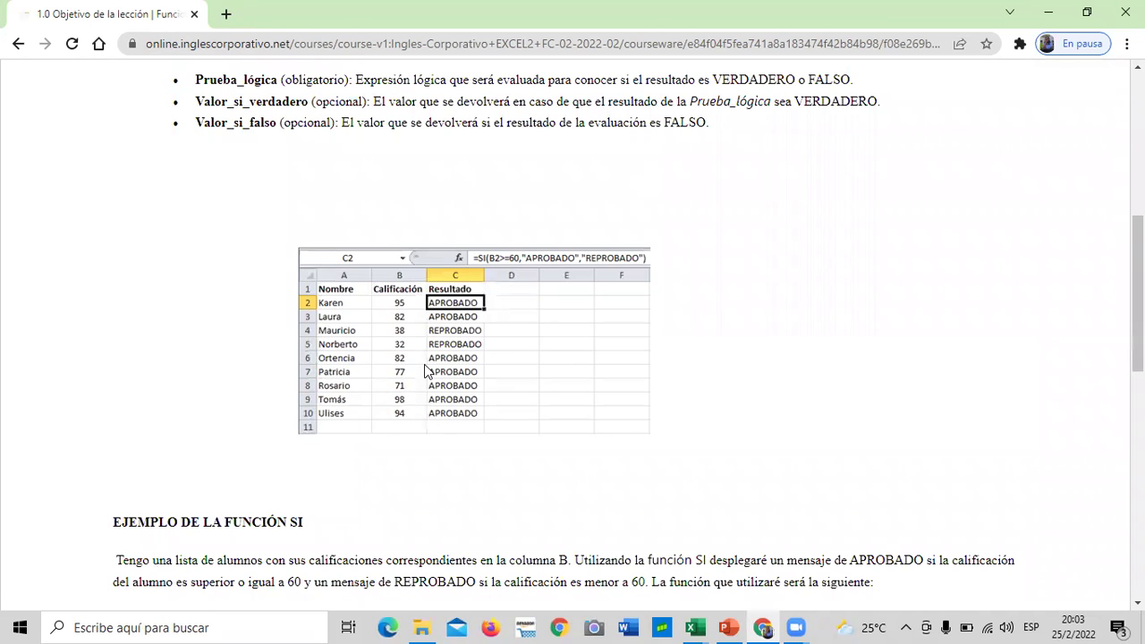
{"action": "scroll", "coordinate": [427, 371], "scroll_direction": "down", "scroll_amount": 5}
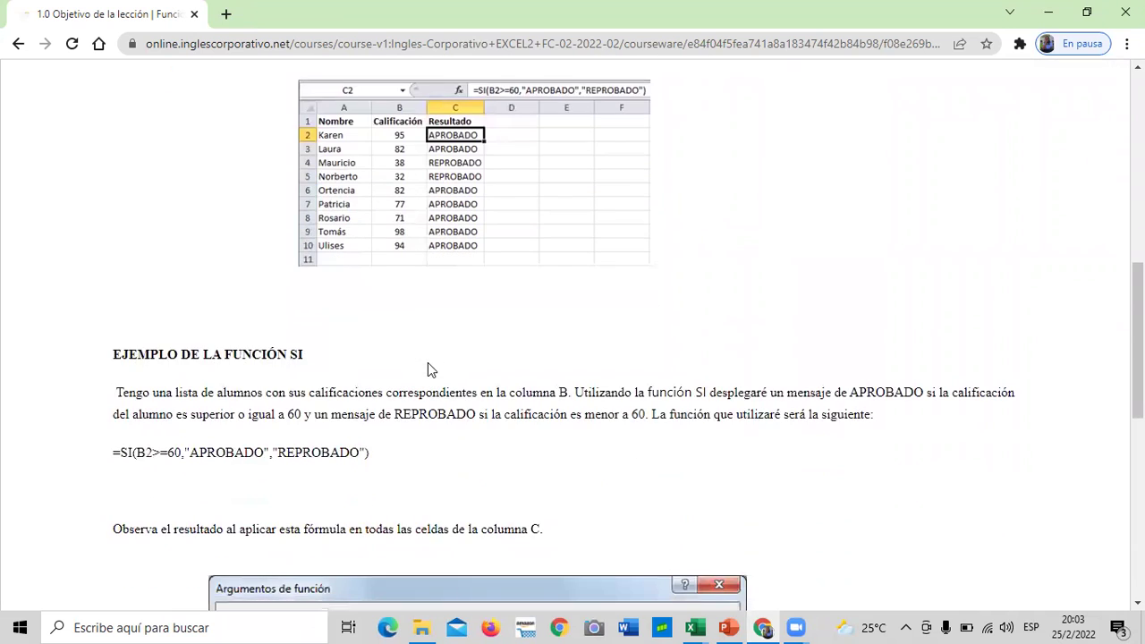
{"action": "scroll", "coordinate": [428, 371], "scroll_direction": "down", "scroll_amount": 2}
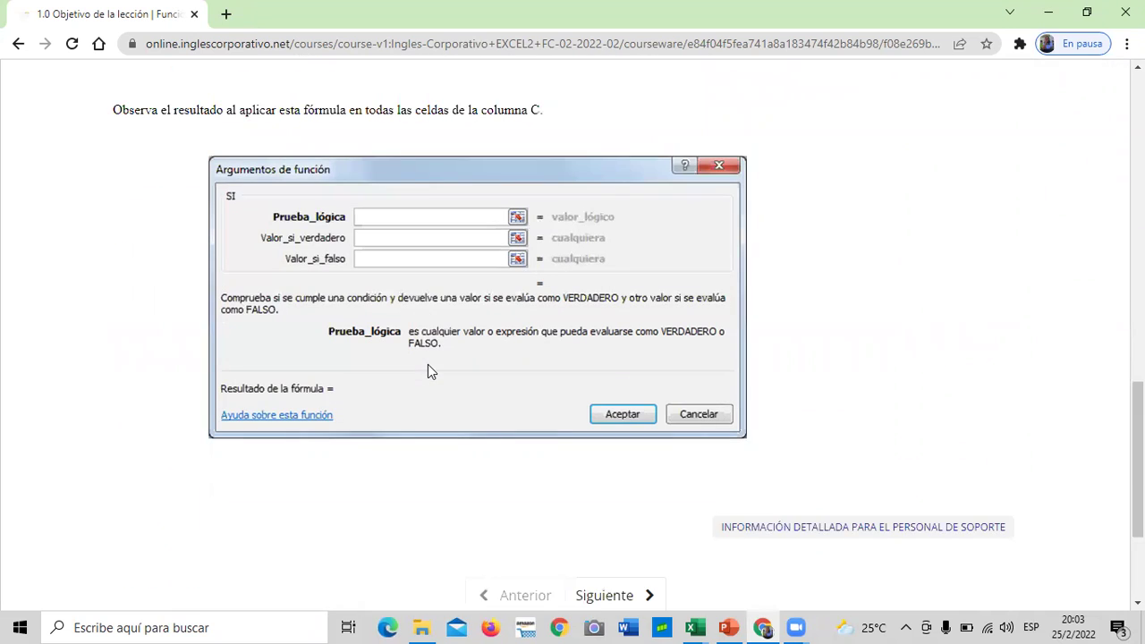
Advance to unit 1.1 Función SI and look over its video and practice file link
{"action": "left_click", "coordinate": [614, 596]}
{"action": "scroll", "coordinate": [386, 444], "scroll_direction": "down", "scroll_amount": 4}
{"action": "scroll", "coordinate": [380, 449], "scroll_direction": "down", "scroll_amount": 9}
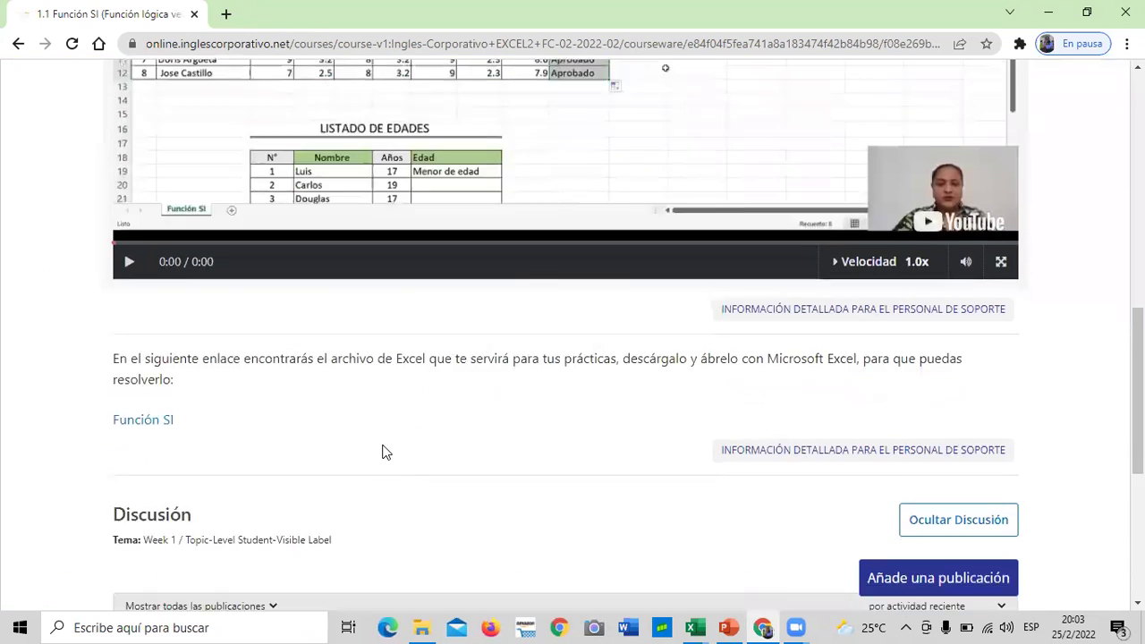
Advance to unit 1.2 Laboratorio 1 and look through its questions on the SI function's syntax and arguments
{"action": "left_click", "coordinate": [601, 399]}
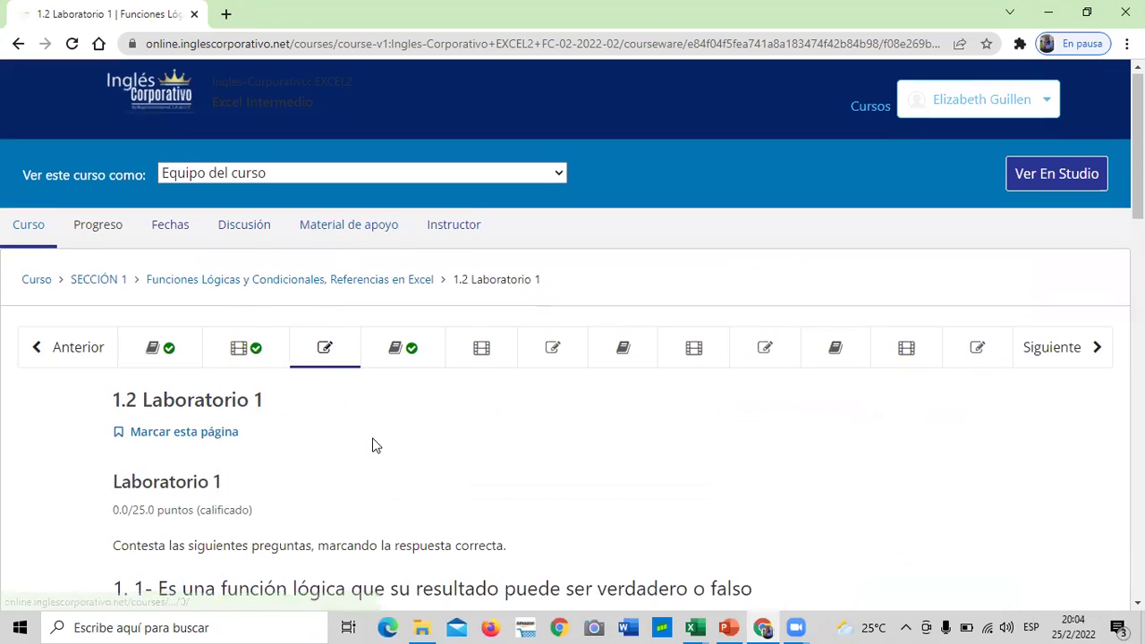
{"action": "scroll", "coordinate": [374, 445], "scroll_direction": "down", "scroll_amount": 2}
{"action": "scroll", "coordinate": [373, 444], "scroll_direction": "down", "scroll_amount": 3}
{"action": "scroll", "coordinate": [412, 525], "scroll_direction": "down", "scroll_amount": 6}
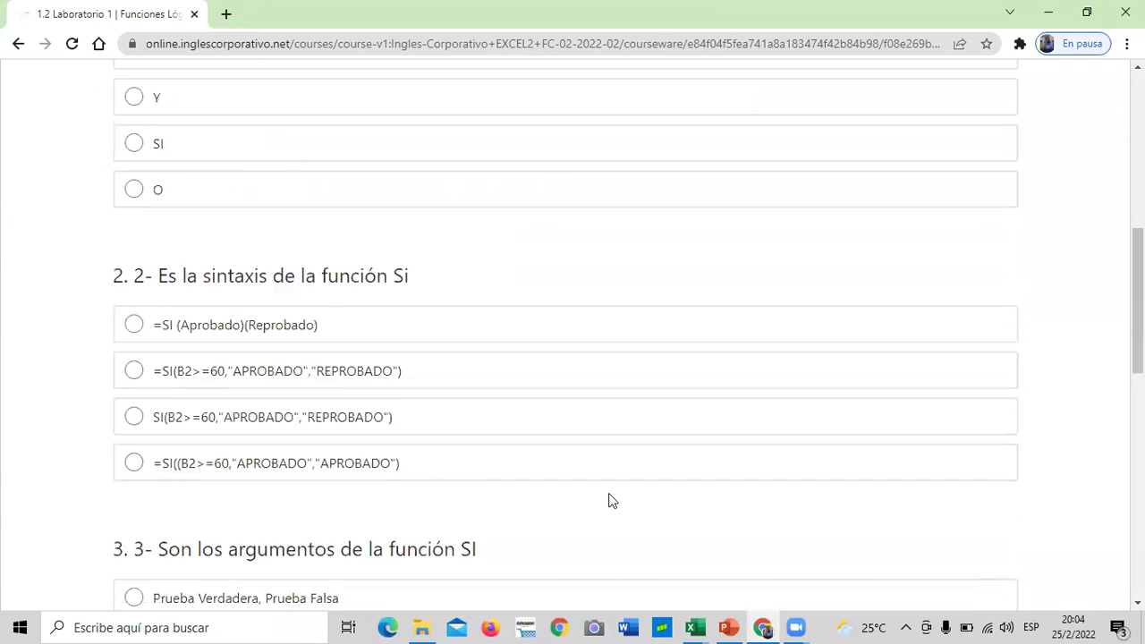
{"action": "scroll", "coordinate": [537, 501], "scroll_direction": "down", "scroll_amount": 4}
Advance to unit 1.3 Objetivo de la lección and look over the nested SI objective, explanation and example table
{"action": "left_click", "coordinate": [583, 563]}
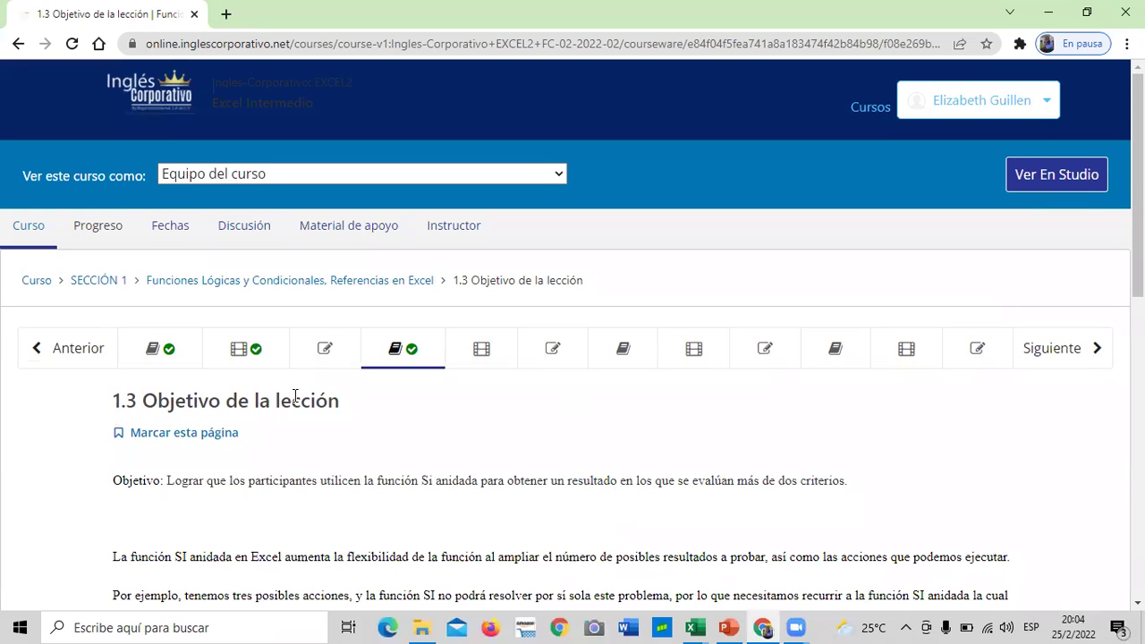
{"action": "scroll", "coordinate": [430, 465], "scroll_direction": "down", "scroll_amount": 7}
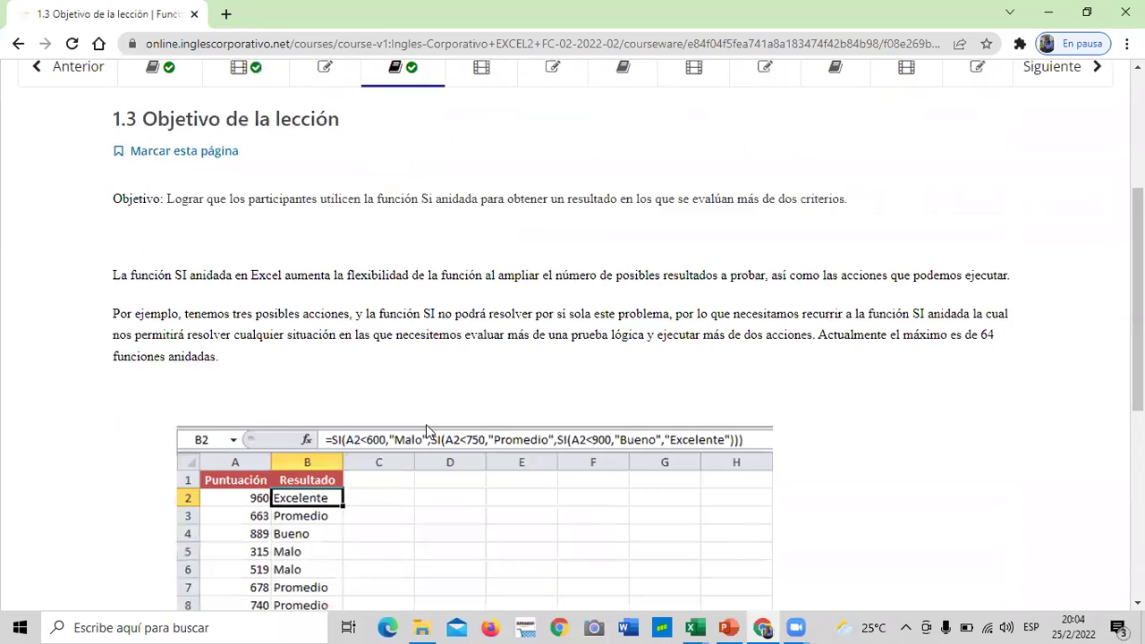
{"action": "scroll", "coordinate": [427, 433], "scroll_direction": "down", "scroll_amount": 2}
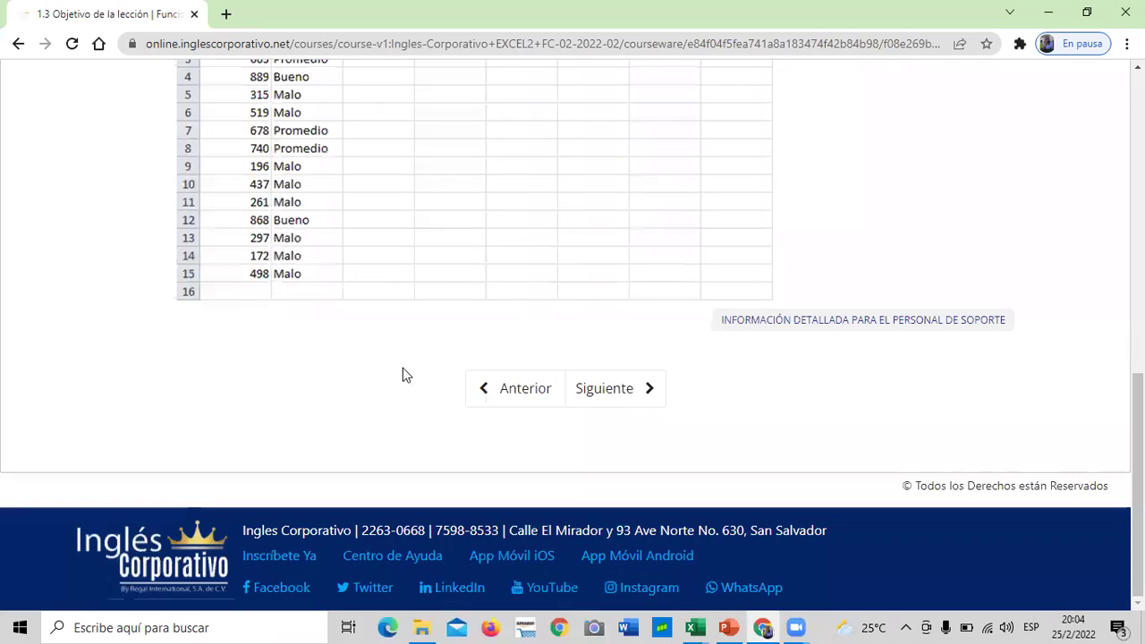
{"action": "scroll", "coordinate": [554, 387], "scroll_direction": "up", "scroll_amount": 3}
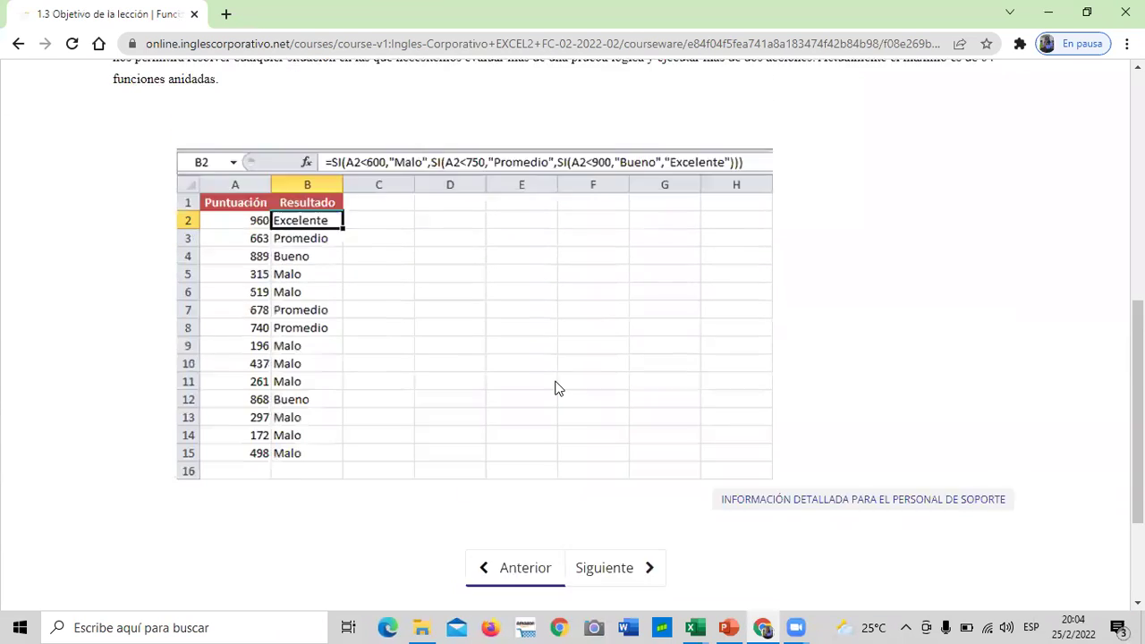
{"action": "scroll", "coordinate": [555, 388], "scroll_direction": "up", "scroll_amount": 1}
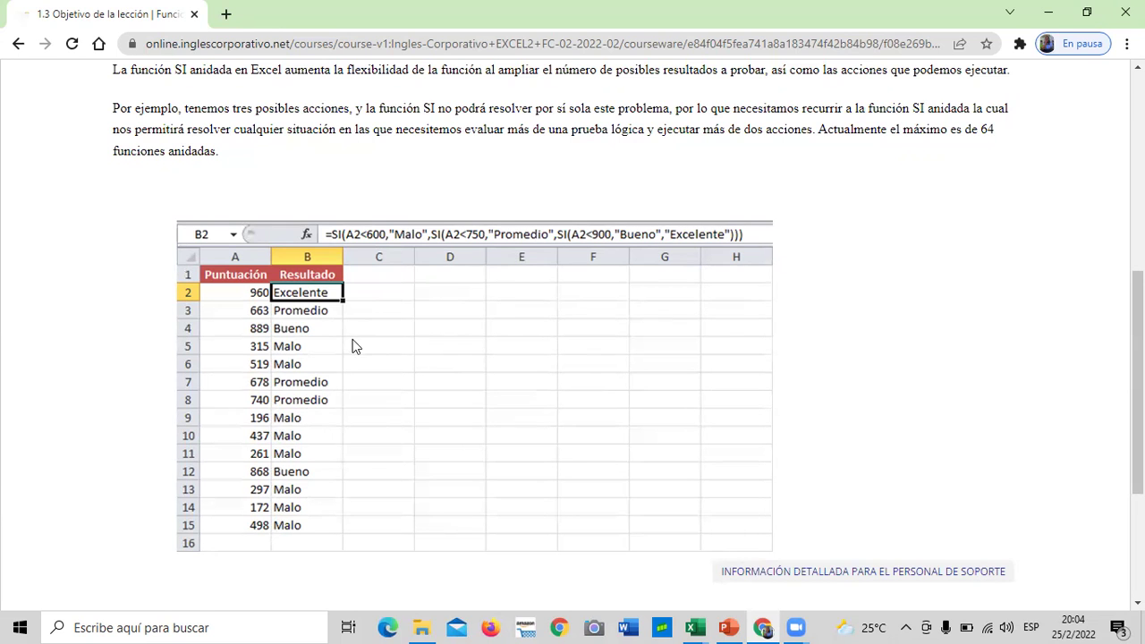
{"action": "scroll", "coordinate": [352, 346], "scroll_direction": "up", "scroll_amount": 3}
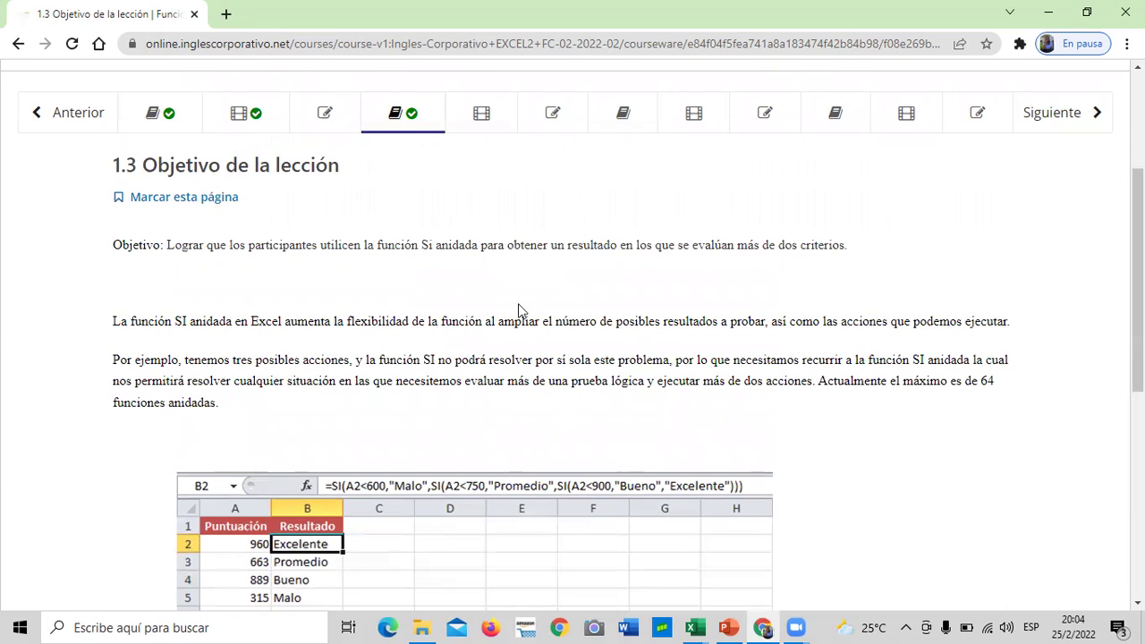
{"action": "scroll", "coordinate": [655, 229], "scroll_direction": "up", "scroll_amount": 2}
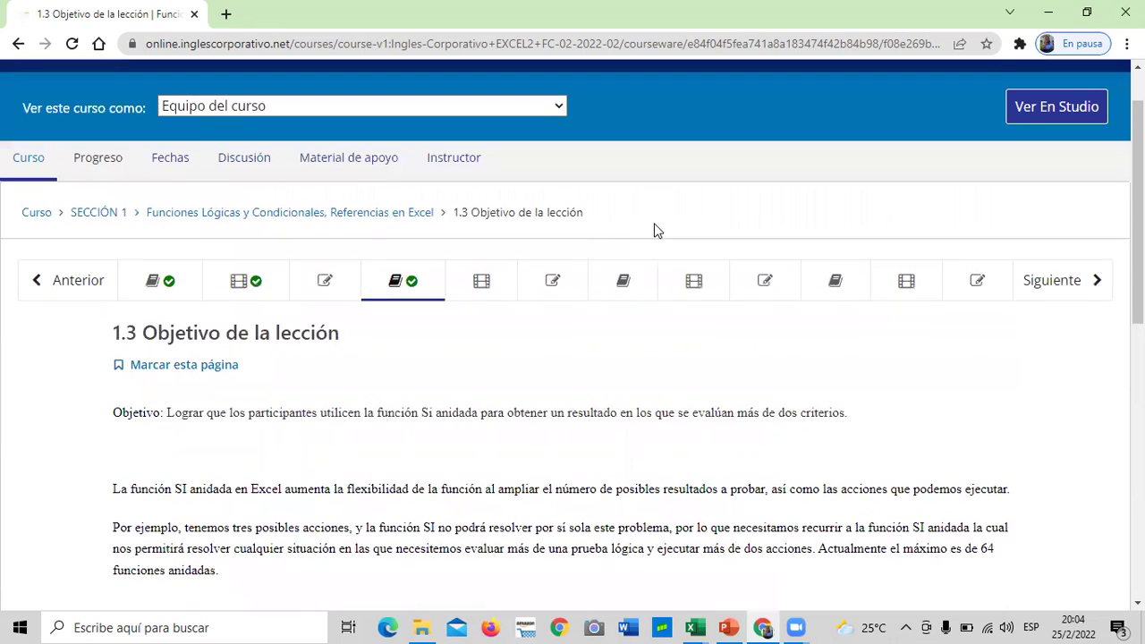
Examine the nested SI explanation against the example formula and the Puntuación and Resultado columns in unit 1.3
{"action": "scroll", "coordinate": [654, 229], "scroll_direction": "down", "scroll_amount": 1}
{"action": "scroll", "coordinate": [424, 287], "scroll_direction": "down", "scroll_amount": 5}
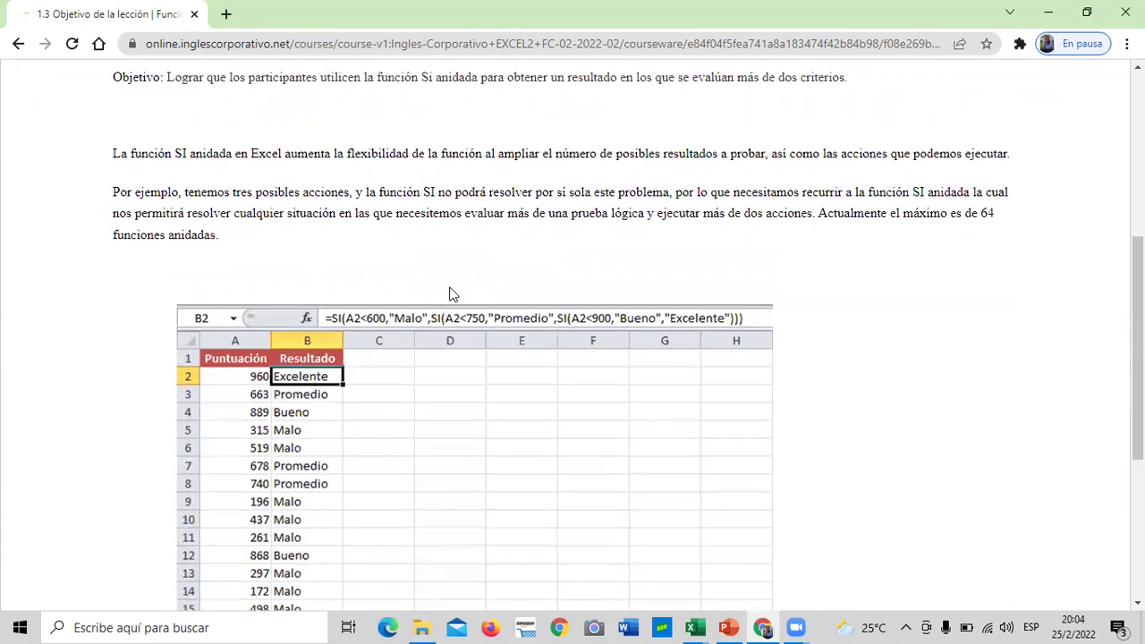
{"action": "scroll", "coordinate": [450, 297], "scroll_direction": "down", "scroll_amount": 1}
{"action": "scroll", "coordinate": [450, 296], "scroll_direction": "up", "scroll_amount": 3}
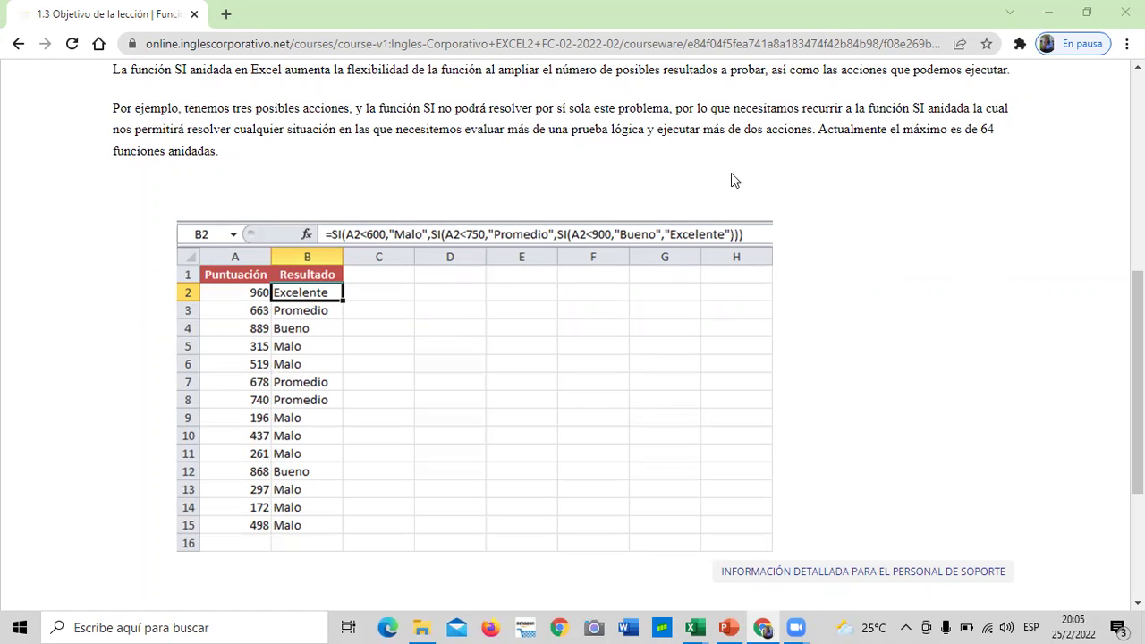
{"action": "scroll", "coordinate": [615, 260], "scroll_direction": "up", "scroll_amount": 4}
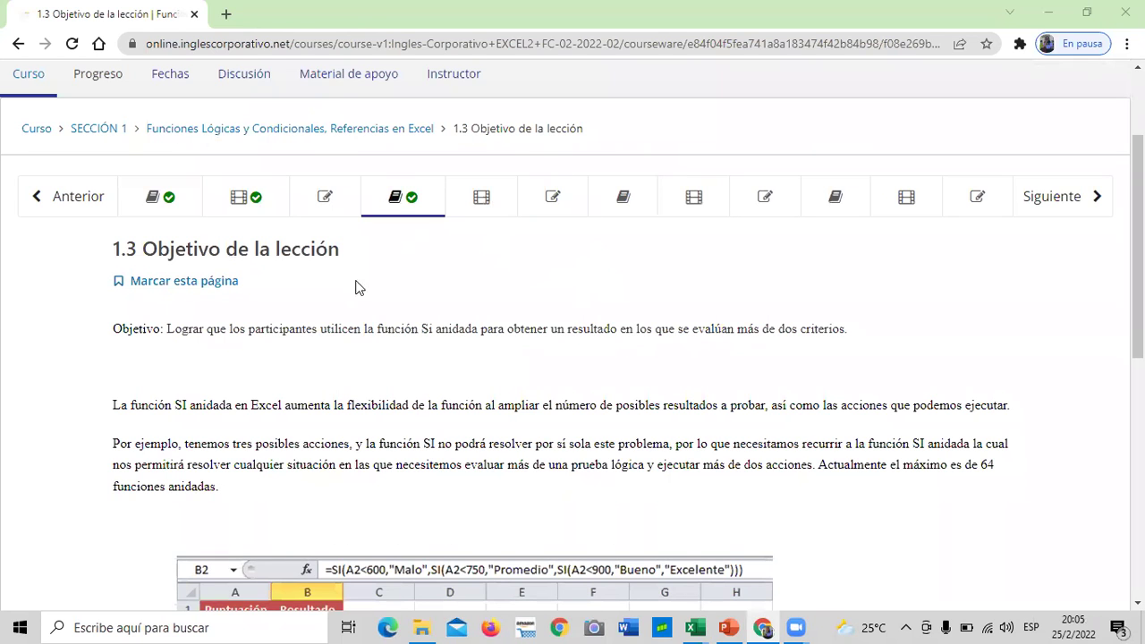
{"action": "scroll", "coordinate": [374, 278], "scroll_direction": "down", "scroll_amount": 1}
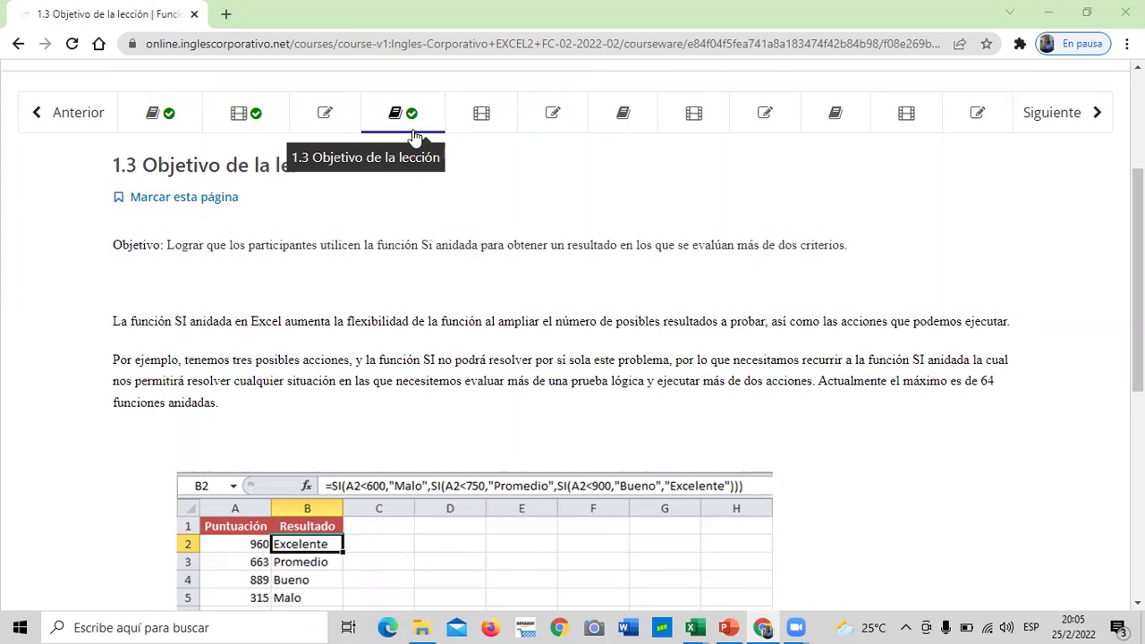
{"action": "scroll", "coordinate": [421, 187], "scroll_direction": "down", "scroll_amount": 2}
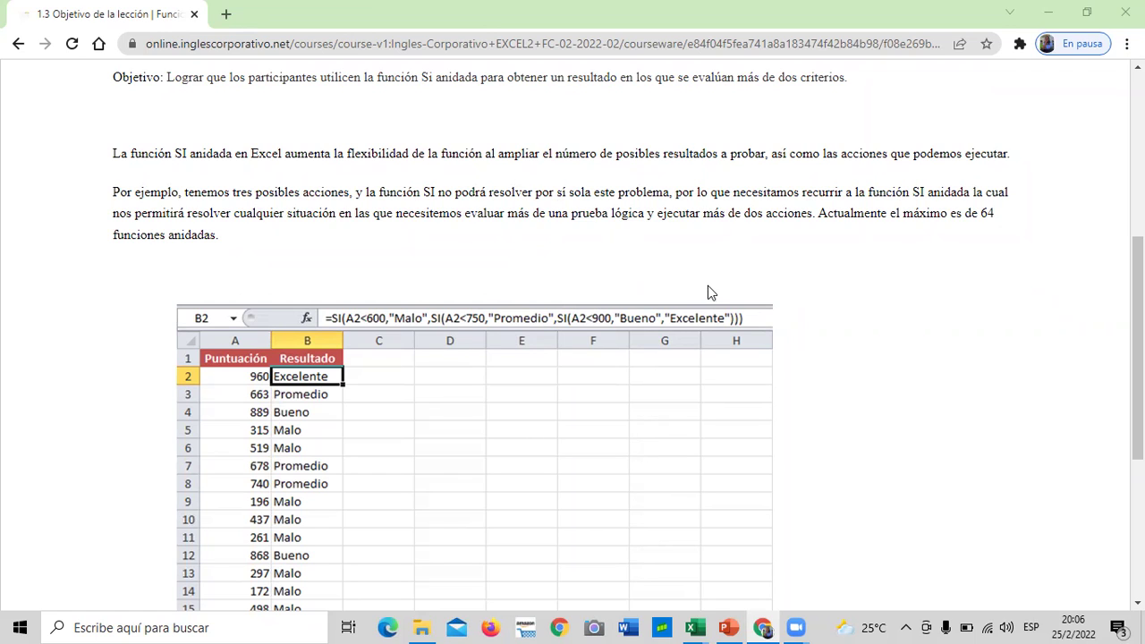
{"action": "scroll", "coordinate": [638, 296], "scroll_direction": "down", "scroll_amount": 3}
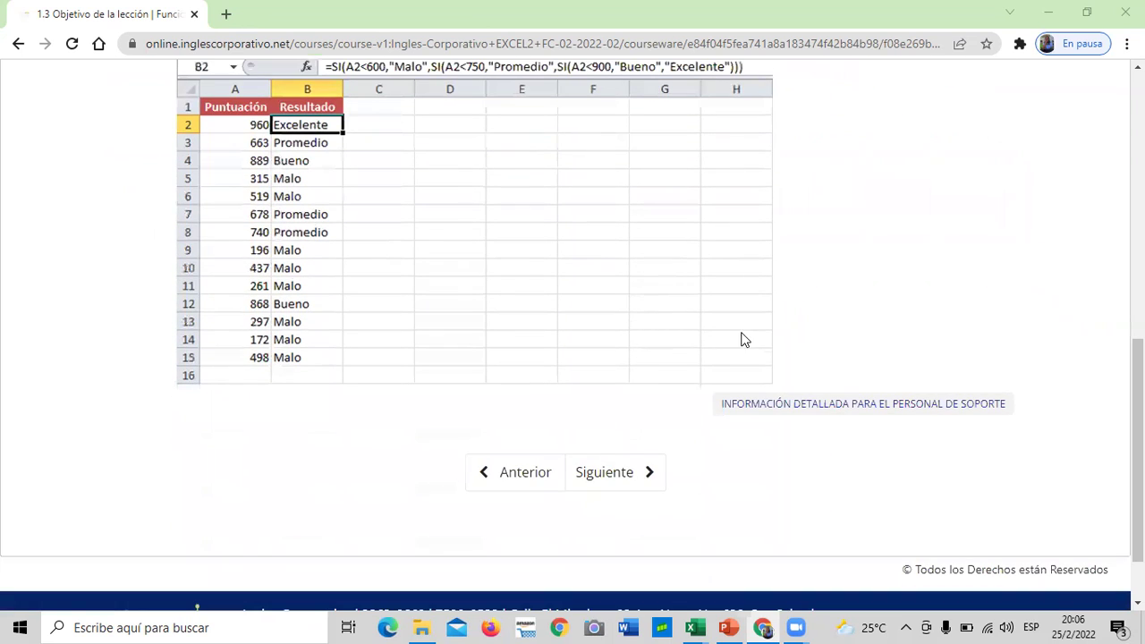
{"action": "scroll", "coordinate": [741, 337], "scroll_direction": "up", "scroll_amount": 3}
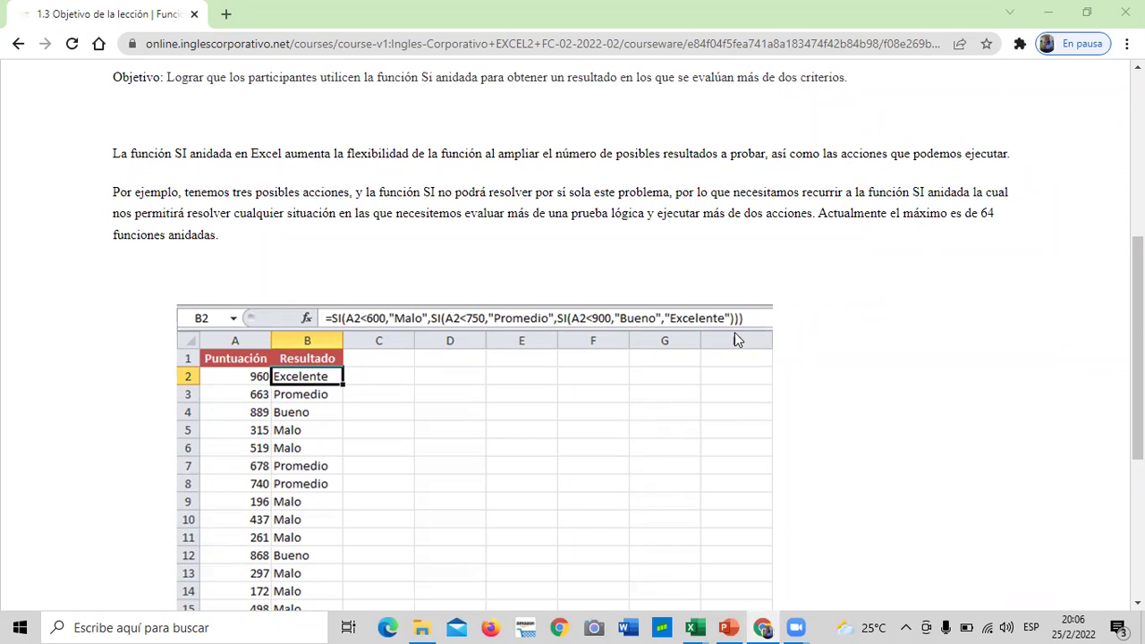
{"action": "scroll", "coordinate": [741, 340], "scroll_direction": "down", "scroll_amount": 3}
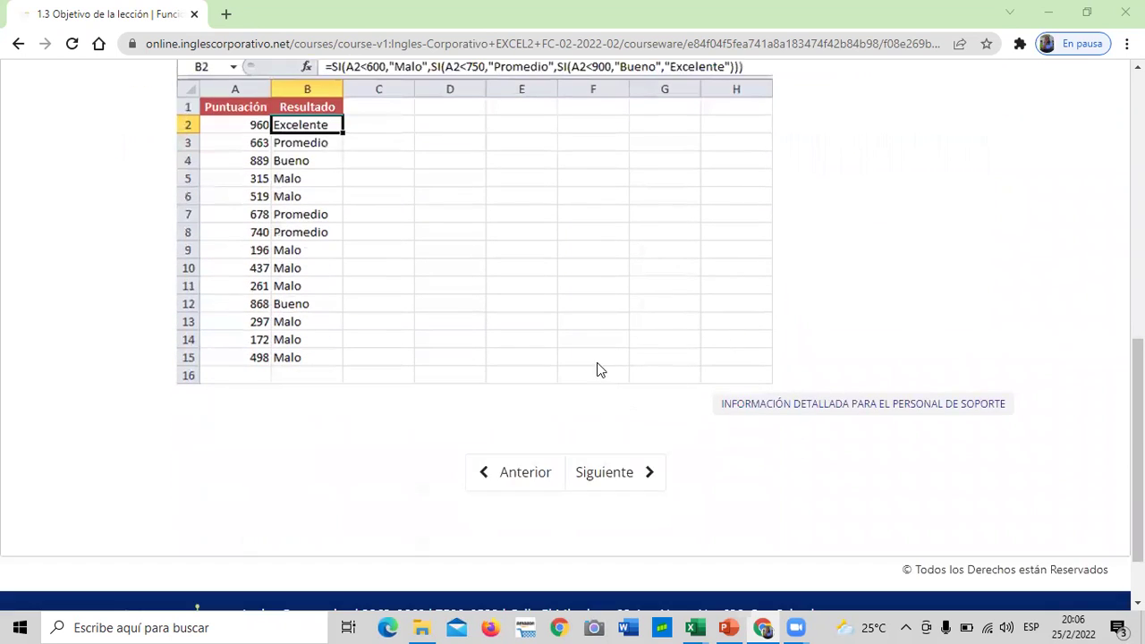
{"action": "scroll", "coordinate": [597, 374], "scroll_direction": "up", "scroll_amount": 1}
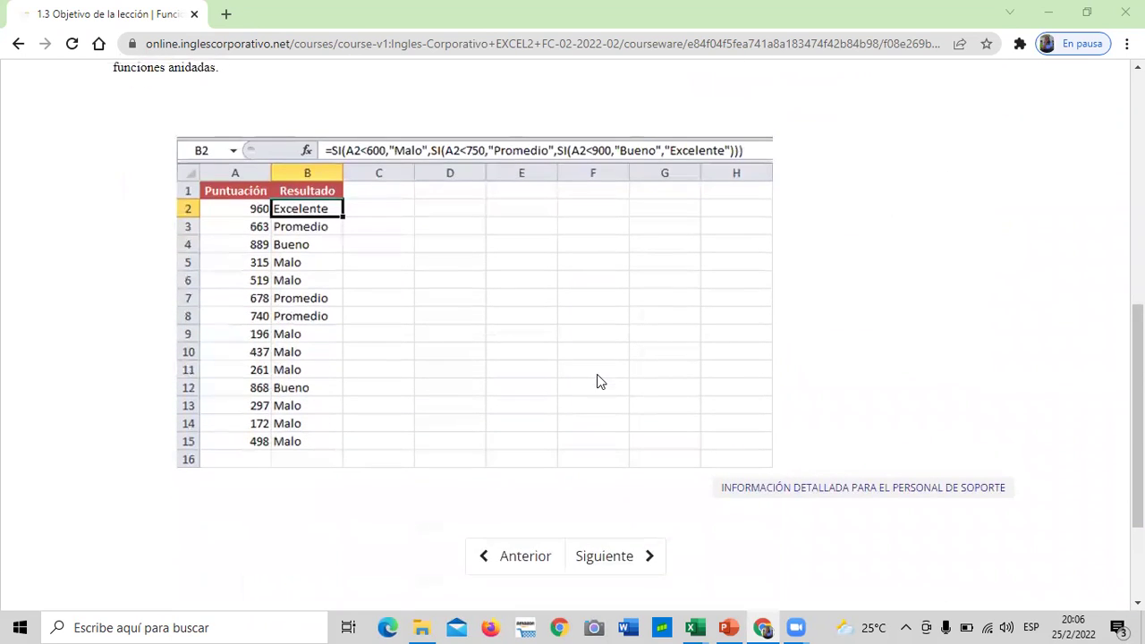
Advance to unit 1.4 Función SI anidada and look over its video and practice file link
{"action": "left_click", "coordinate": [603, 556]}
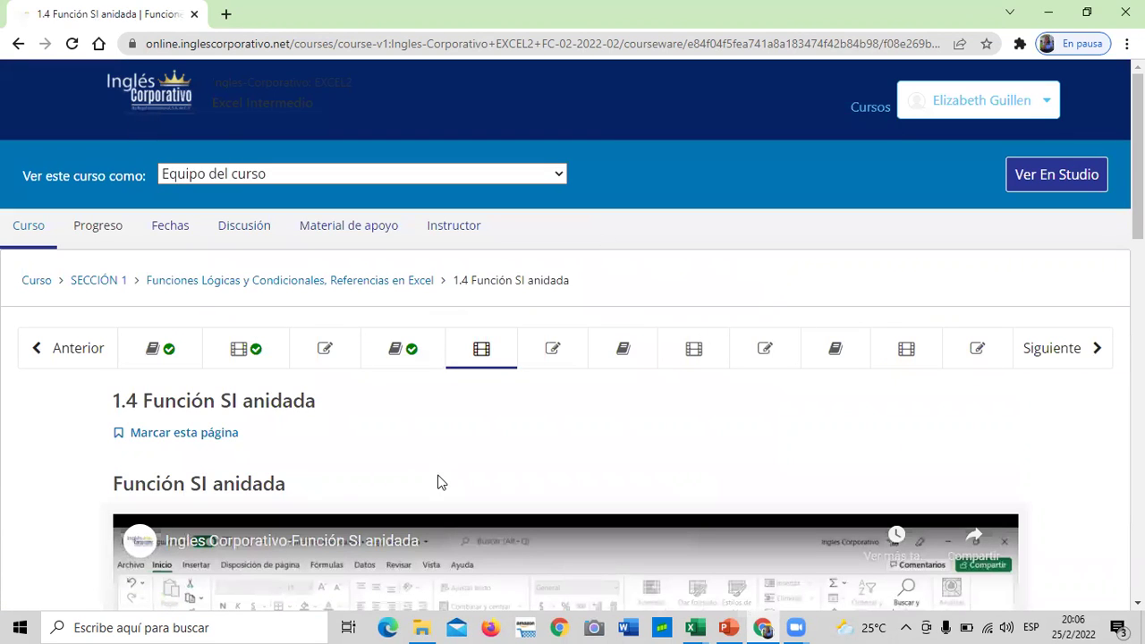
{"action": "scroll", "coordinate": [326, 402], "scroll_direction": "down", "scroll_amount": 5}
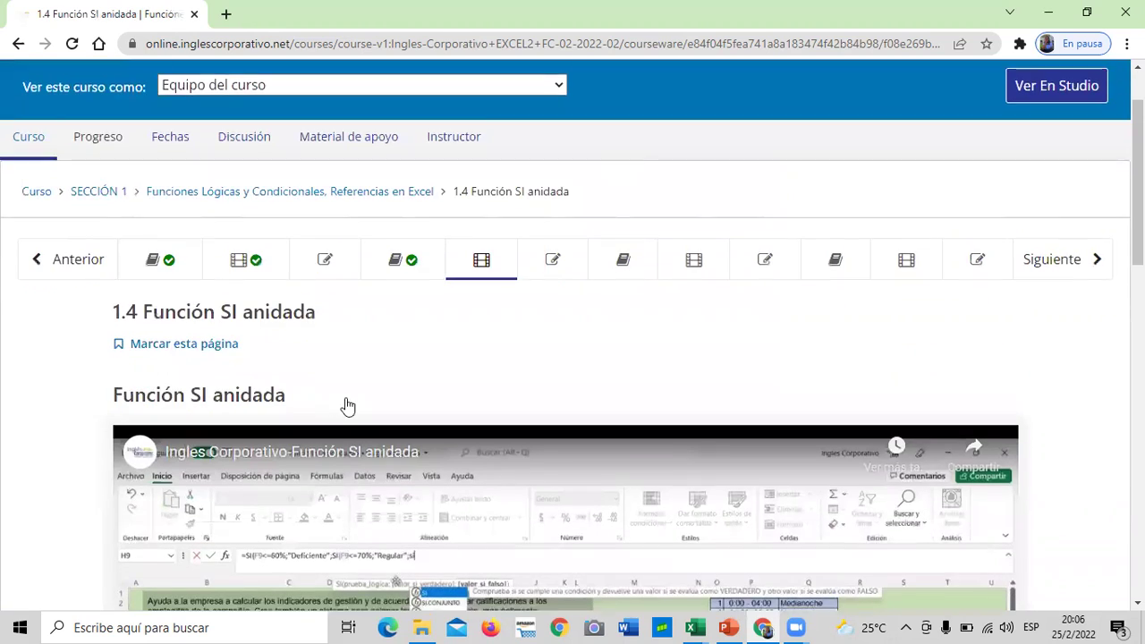
{"action": "scroll", "coordinate": [421, 404], "scroll_direction": "down", "scroll_amount": 3}
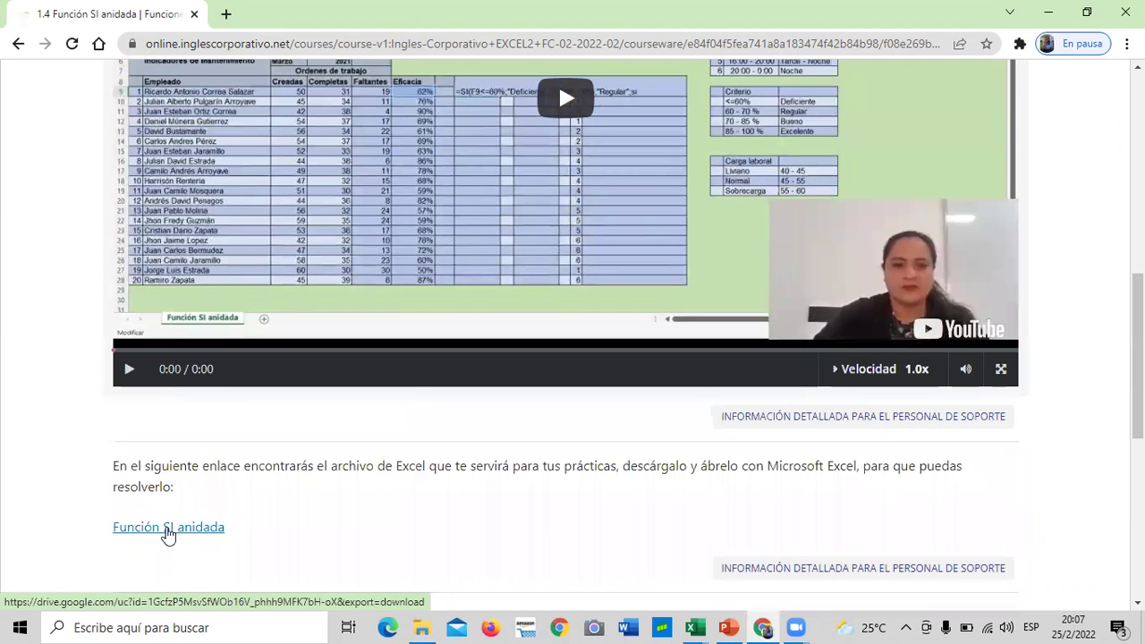
{"action": "scroll", "coordinate": [258, 522], "scroll_direction": "up", "scroll_amount": 2}
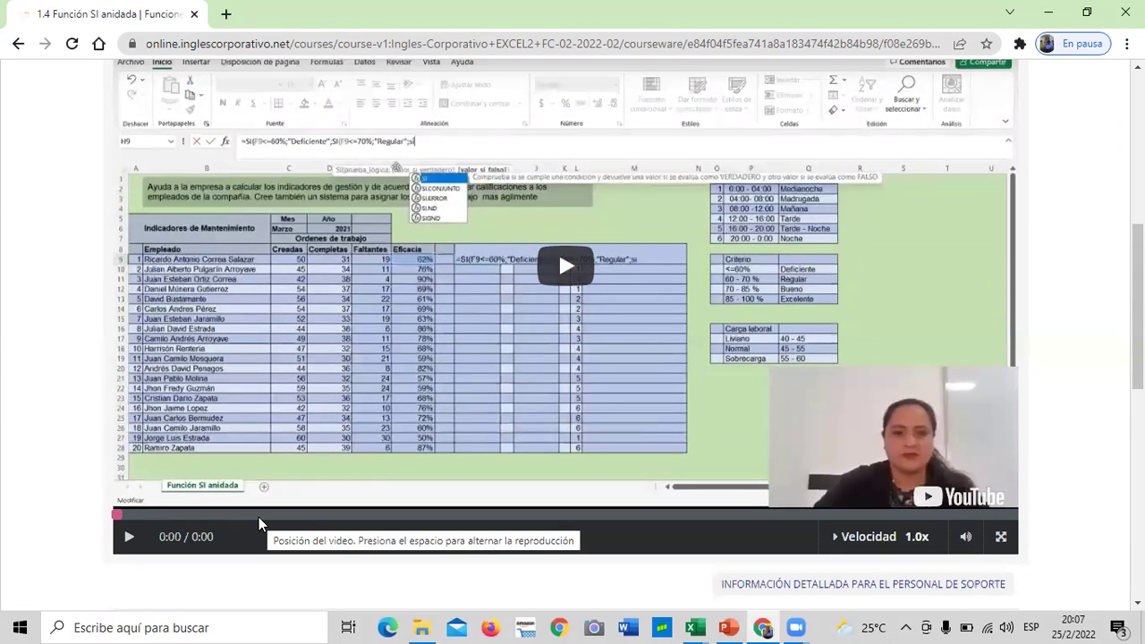
{"action": "scroll", "coordinate": [475, 421], "scroll_direction": "up", "scroll_amount": 2}
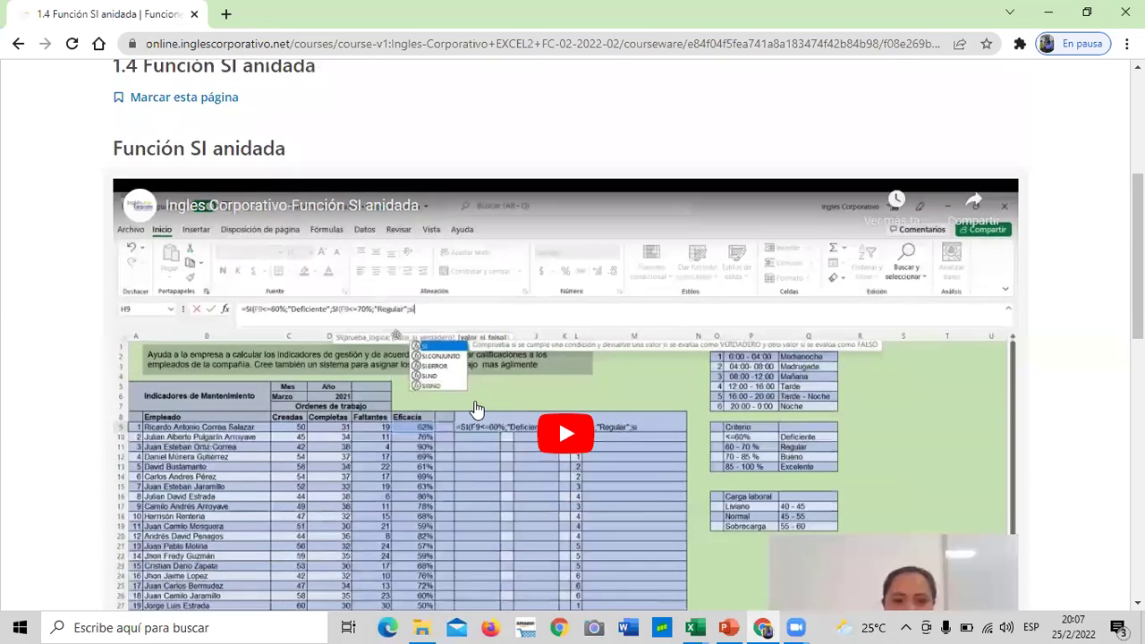
Play the Función SI anidada lesson video through to its end
{"action": "scroll", "coordinate": [475, 409], "scroll_direction": "down", "scroll_amount": 1}
{"action": "left_click", "coordinate": [565, 350]}
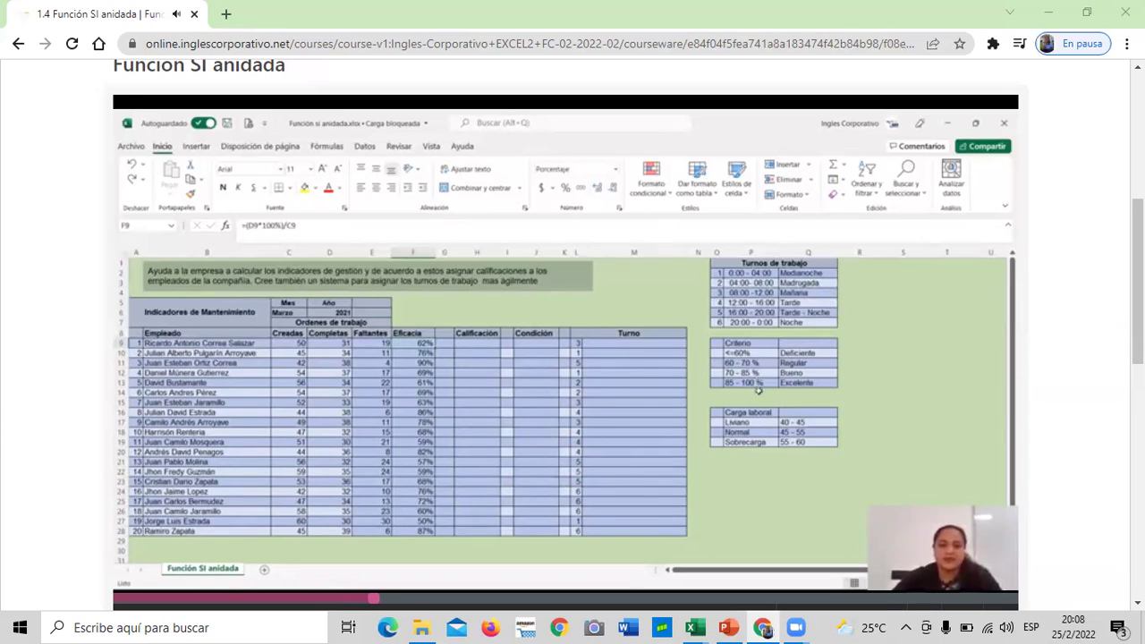
{"action": "key", "text": "space"}
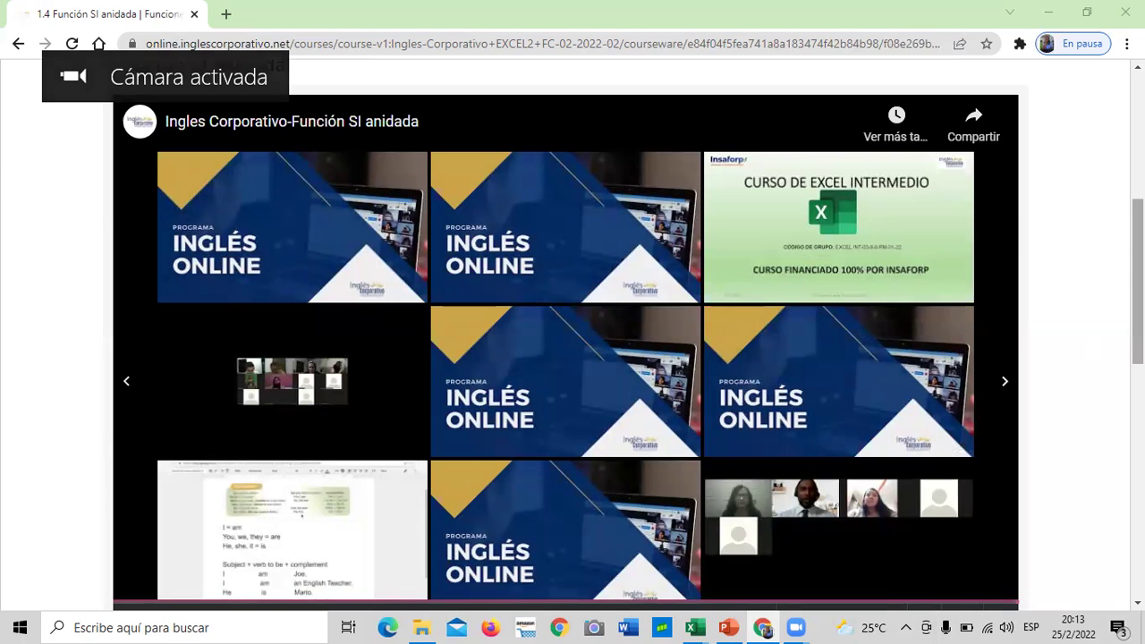
Look over the rest of the 1.4 page, down to the practice file link below the video
{"action": "scroll", "coordinate": [573, 331], "scroll_direction": "up", "scroll_amount": 3}
{"action": "scroll", "coordinate": [573, 331], "scroll_direction": "down", "scroll_amount": 4}
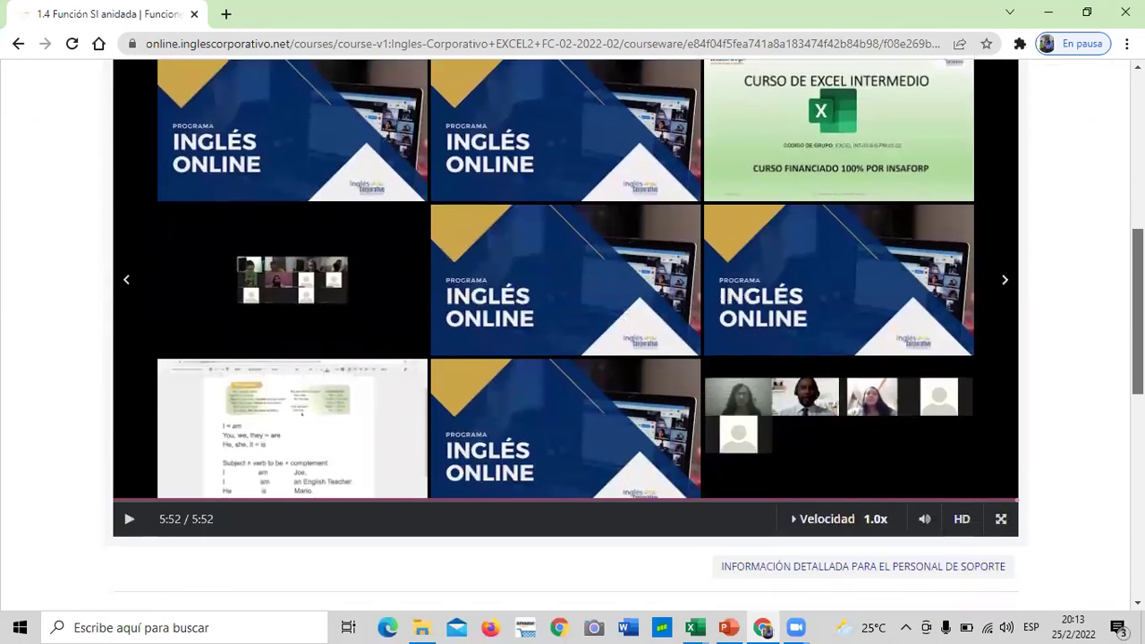
{"action": "scroll", "coordinate": [573, 331], "scroll_direction": "down", "scroll_amount": 2}
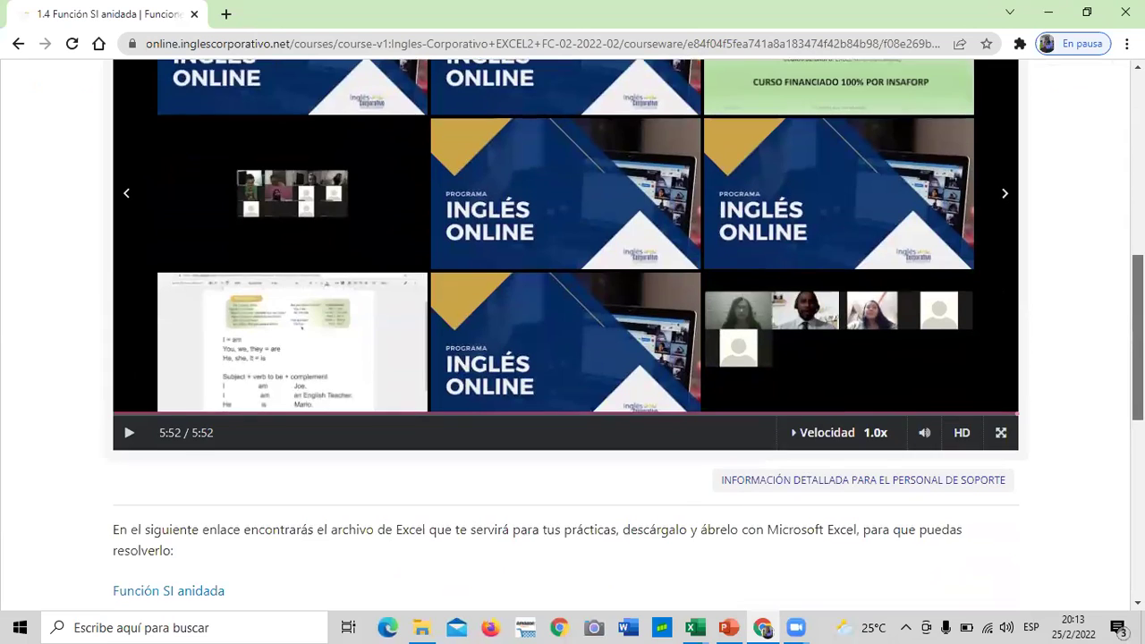
{"action": "scroll", "coordinate": [621, 394], "scroll_direction": "down", "scroll_amount": 2}
{"action": "scroll", "coordinate": [621, 393], "scroll_direction": "up", "scroll_amount": 8}
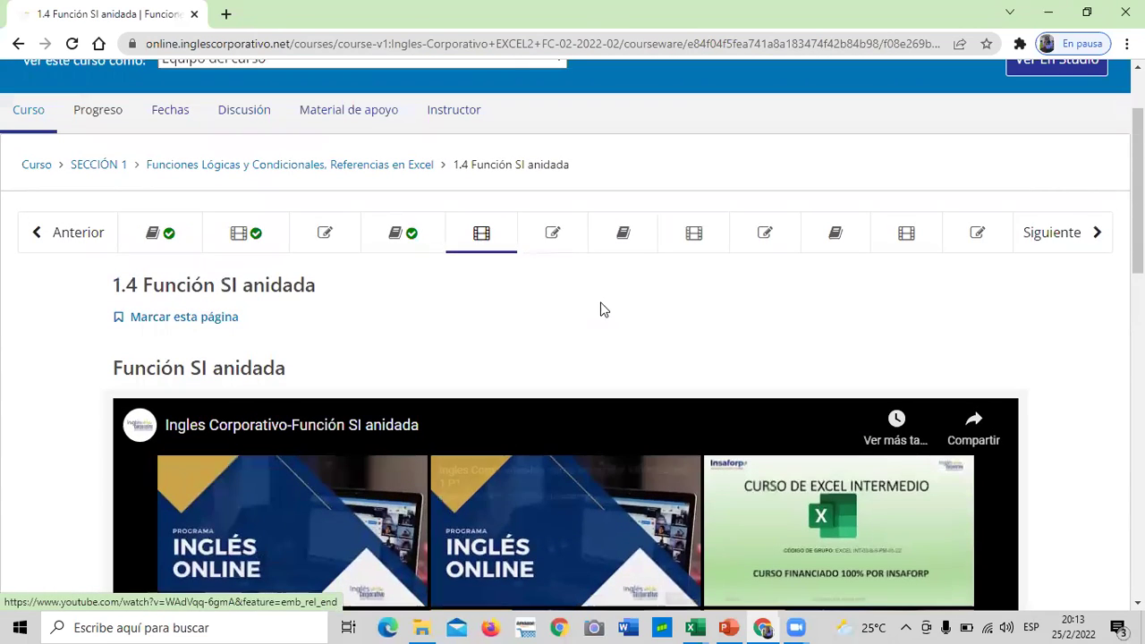
{"action": "scroll", "coordinate": [424, 378], "scroll_direction": "down", "scroll_amount": 5}
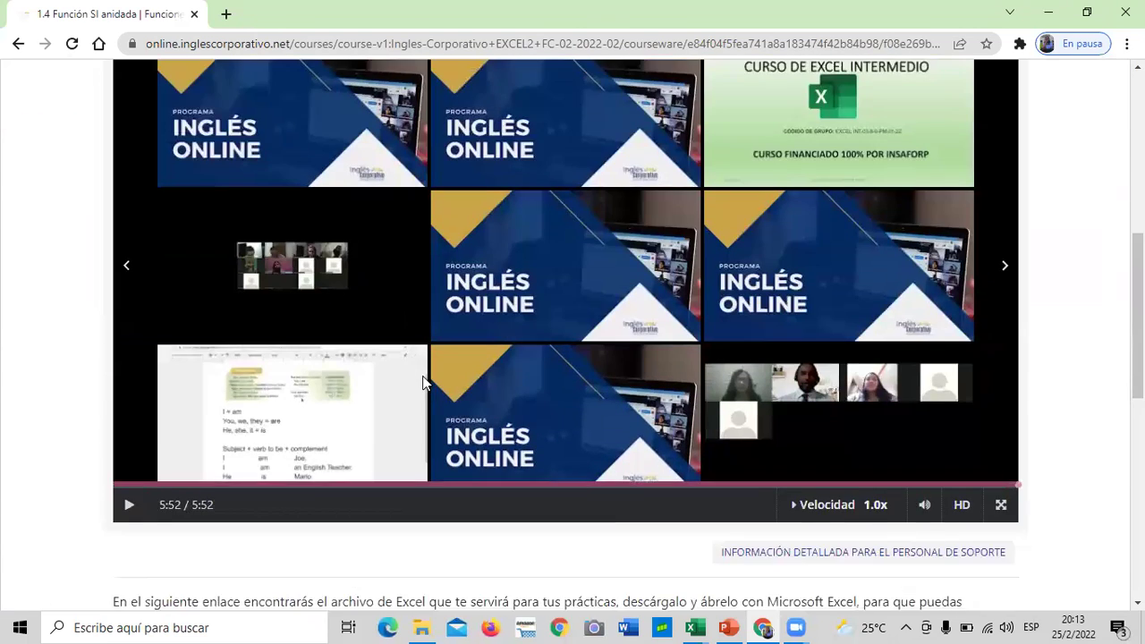
{"action": "scroll", "coordinate": [424, 378], "scroll_direction": "down", "scroll_amount": 1}
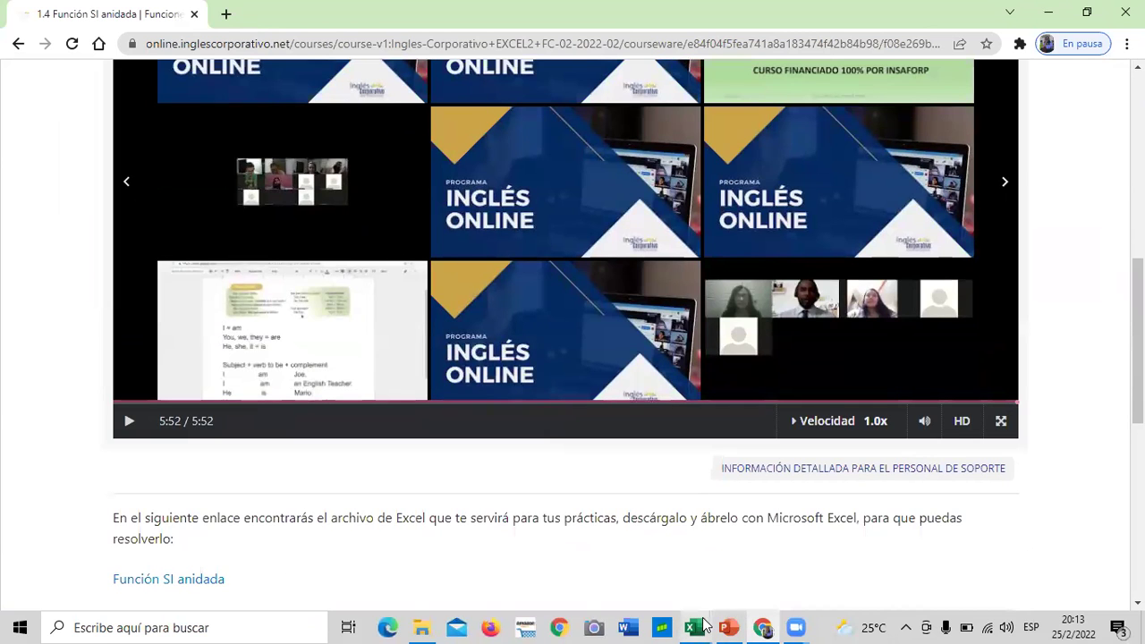
Switch to the Función si anidada - copia workbook in Excel
{"action": "mouse_move", "coordinate": [705, 623]}
{"action": "left_click", "coordinate": [768, 550]}
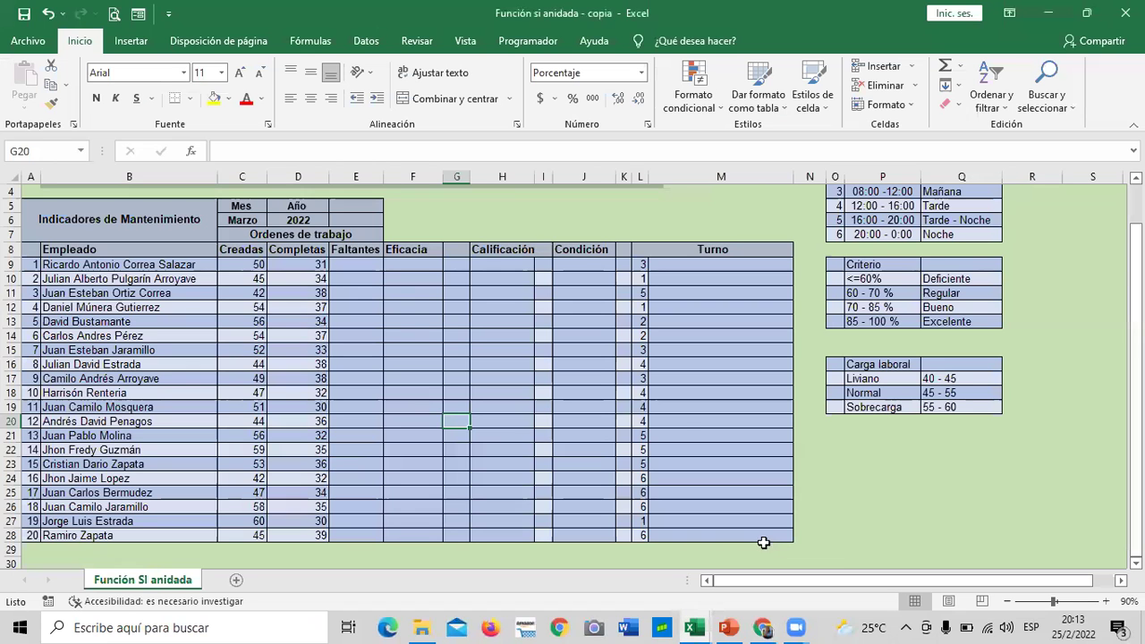
Review the exercise statement and the empty Faltantes, Eficacia, Calificación, Condición and Turno columns of the maintenance indicators table
{"action": "left_click", "coordinate": [349, 380]}
{"action": "left_click", "coordinate": [356, 264]}
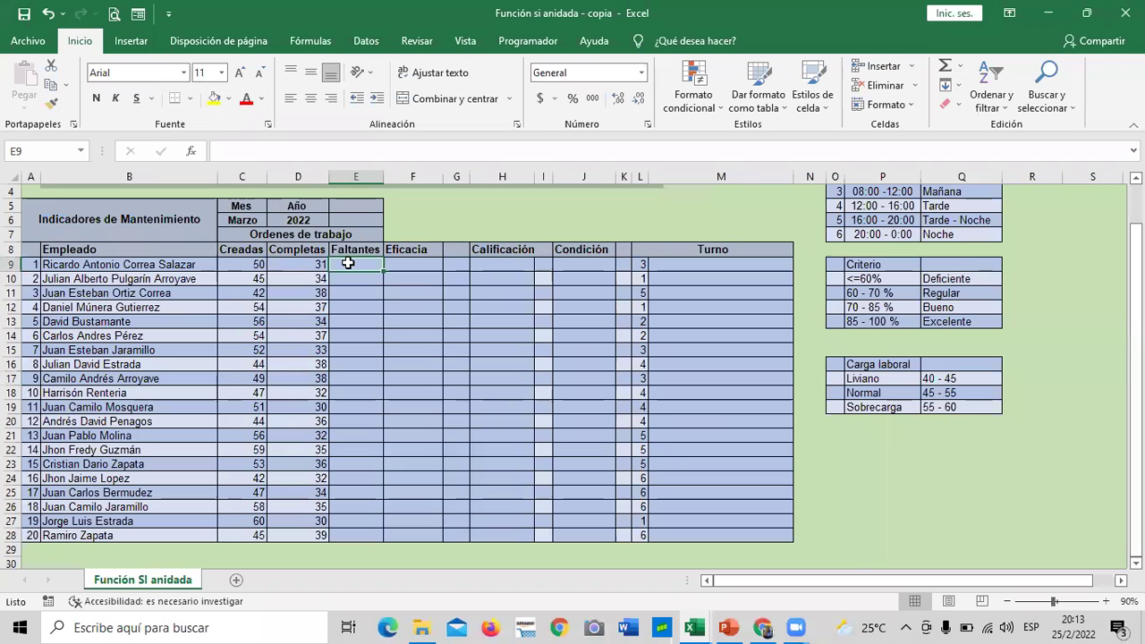
{"action": "left_click", "coordinate": [409, 266]}
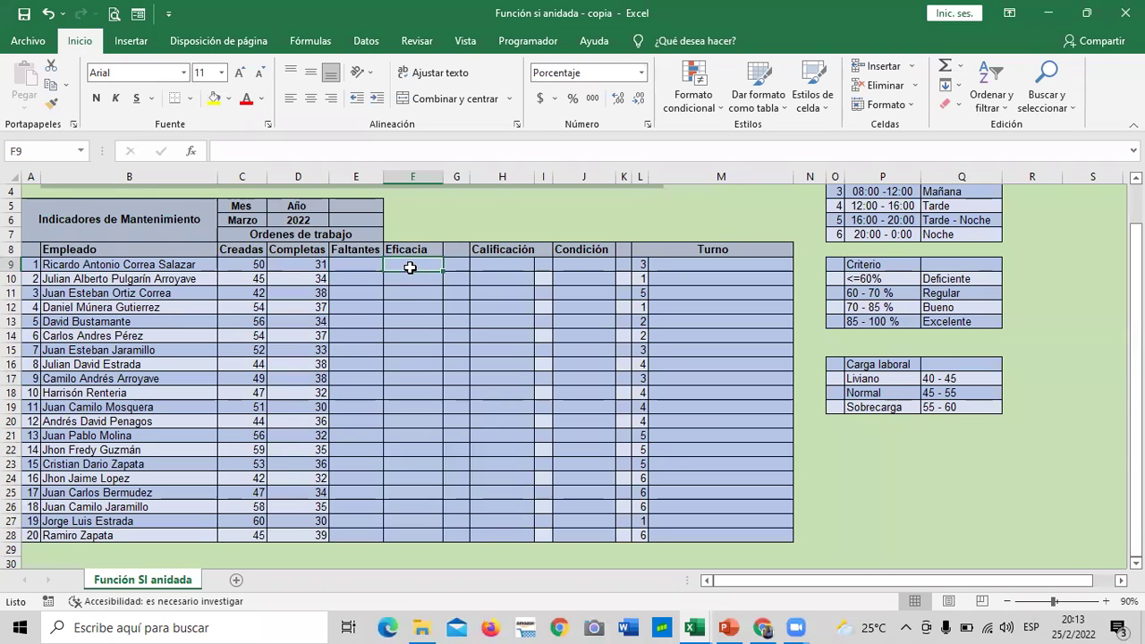
{"action": "left_click", "coordinate": [493, 265]}
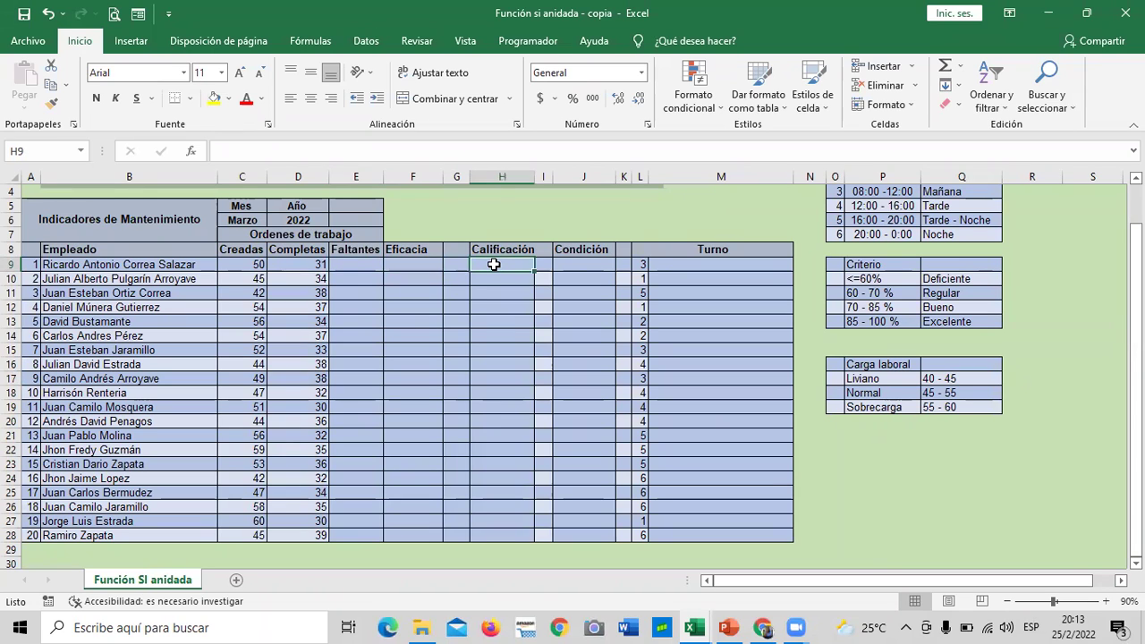
{"action": "left_click", "coordinate": [583, 262]}
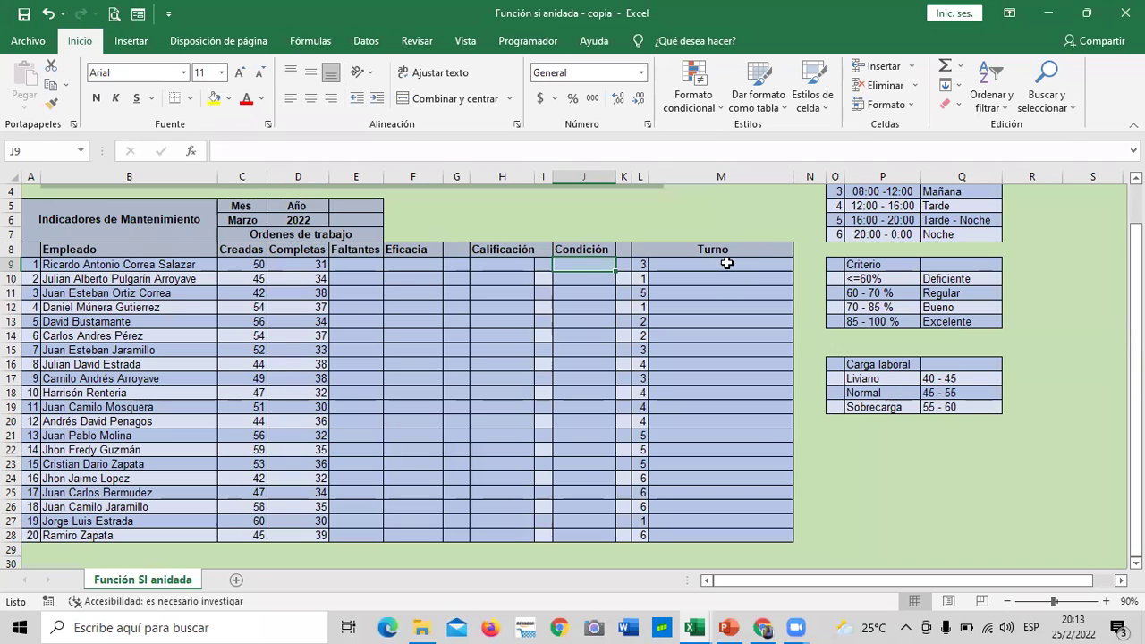
{"action": "left_click", "coordinate": [725, 265]}
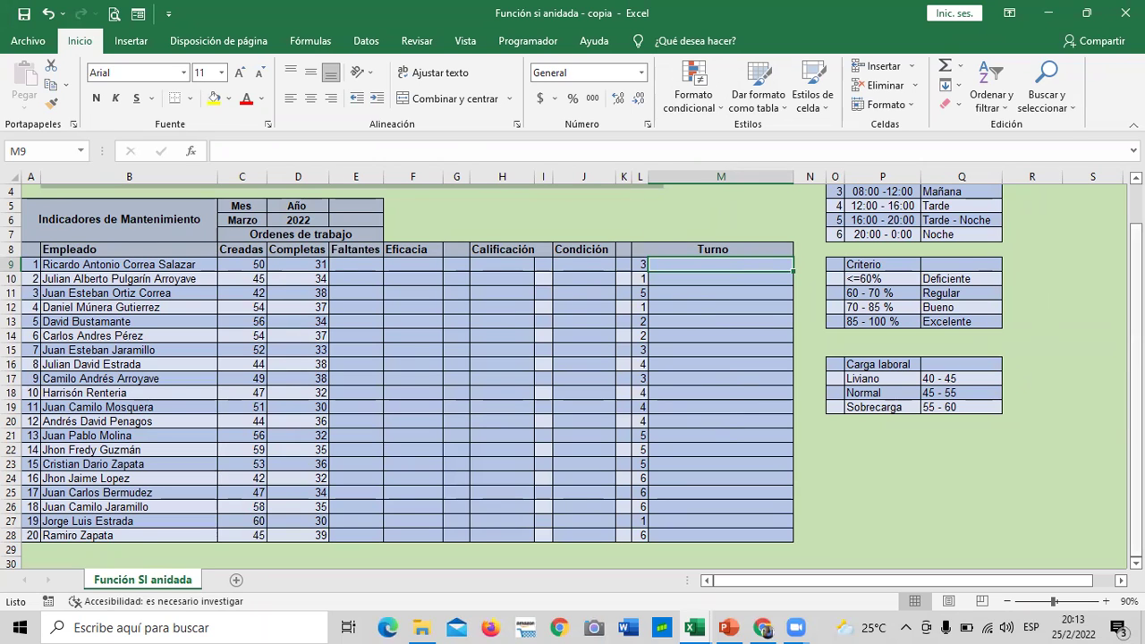
{"action": "scroll", "coordinate": [573, 376], "scroll_direction": "up", "scroll_amount": 1}
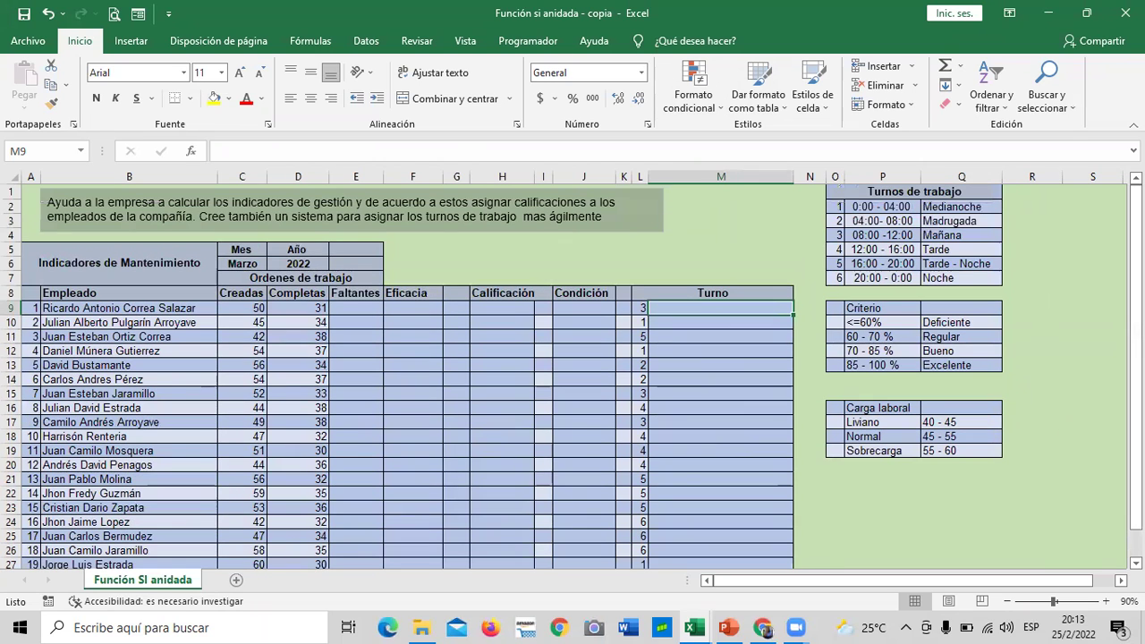
{"action": "scroll", "coordinate": [573, 376], "scroll_direction": "down", "scroll_amount": 1}
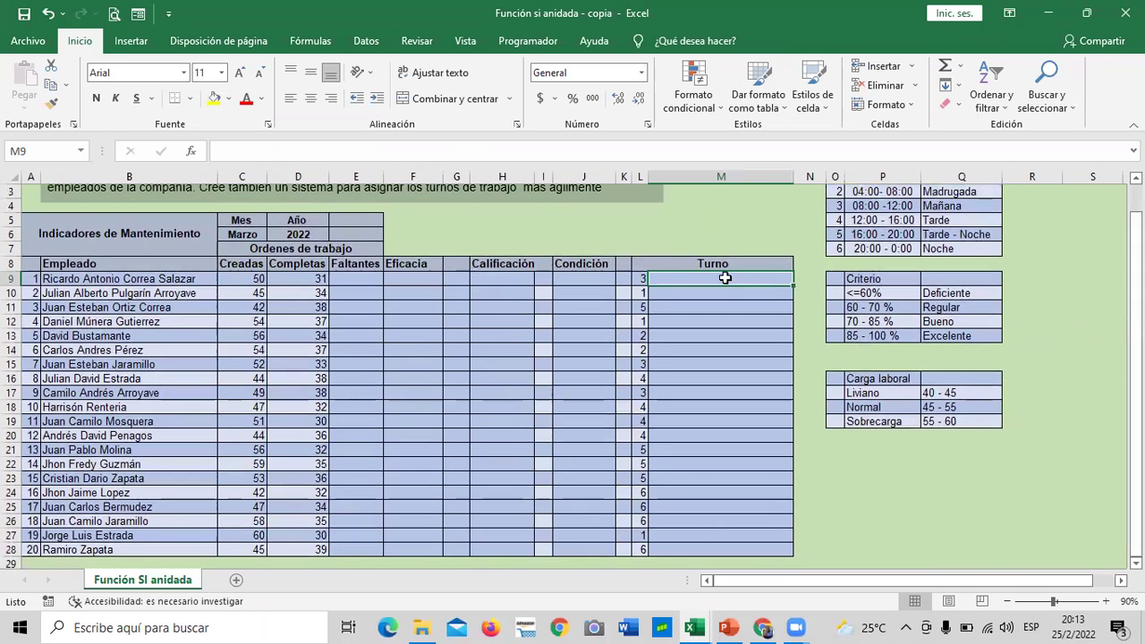
{"action": "left_click", "coordinate": [580, 275]}
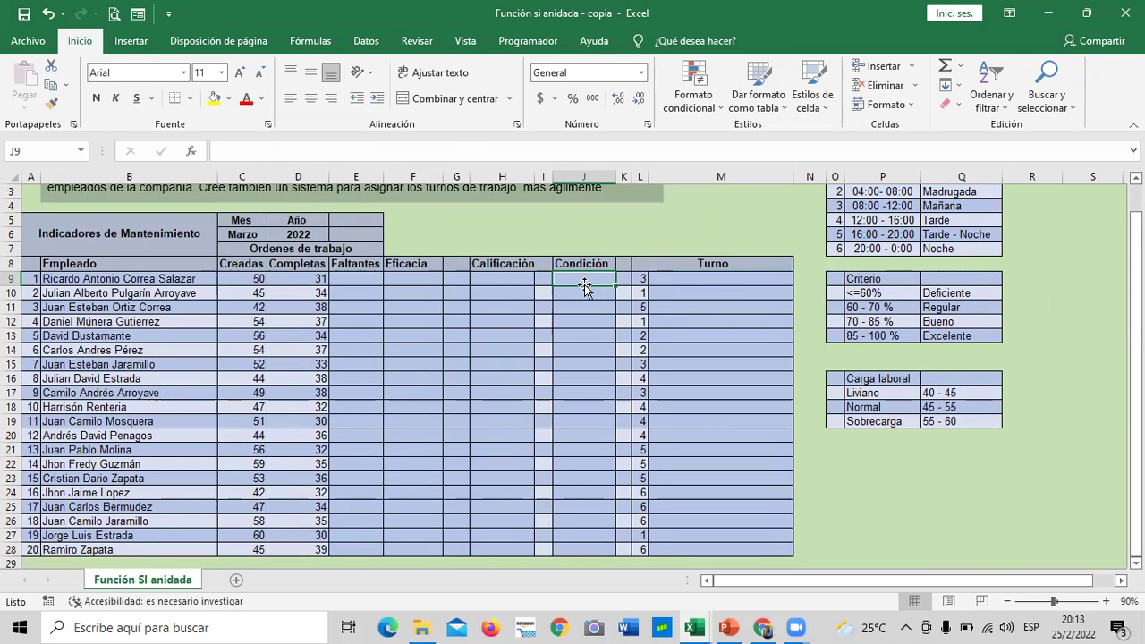
{"action": "scroll", "coordinate": [573, 376], "scroll_direction": "up", "scroll_amount": 1}
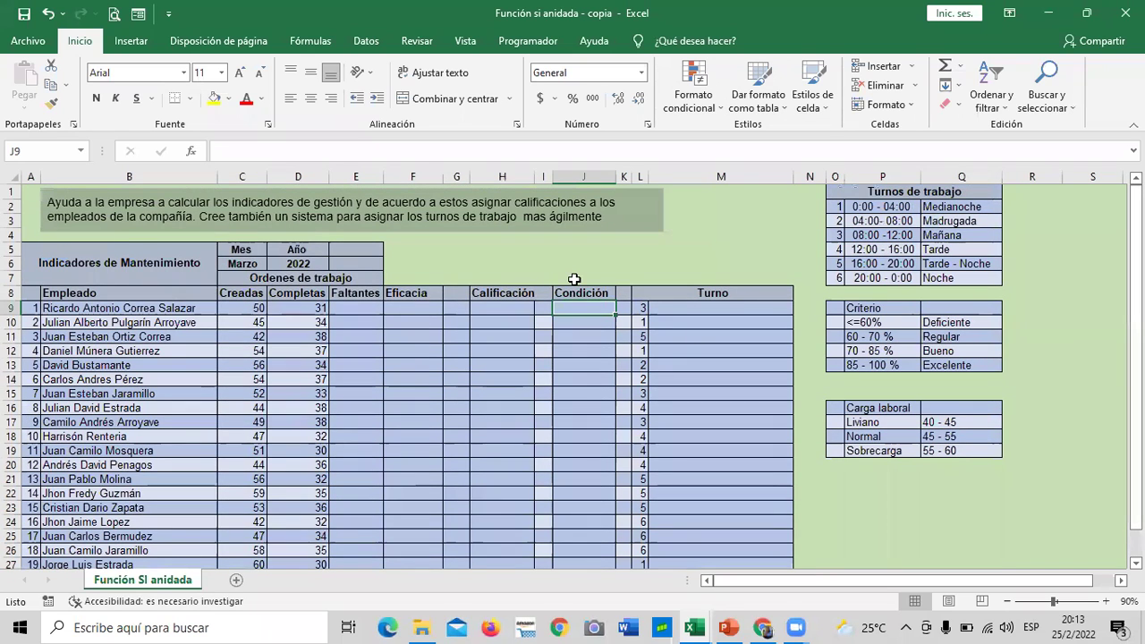
{"action": "left_click", "coordinate": [695, 319]}
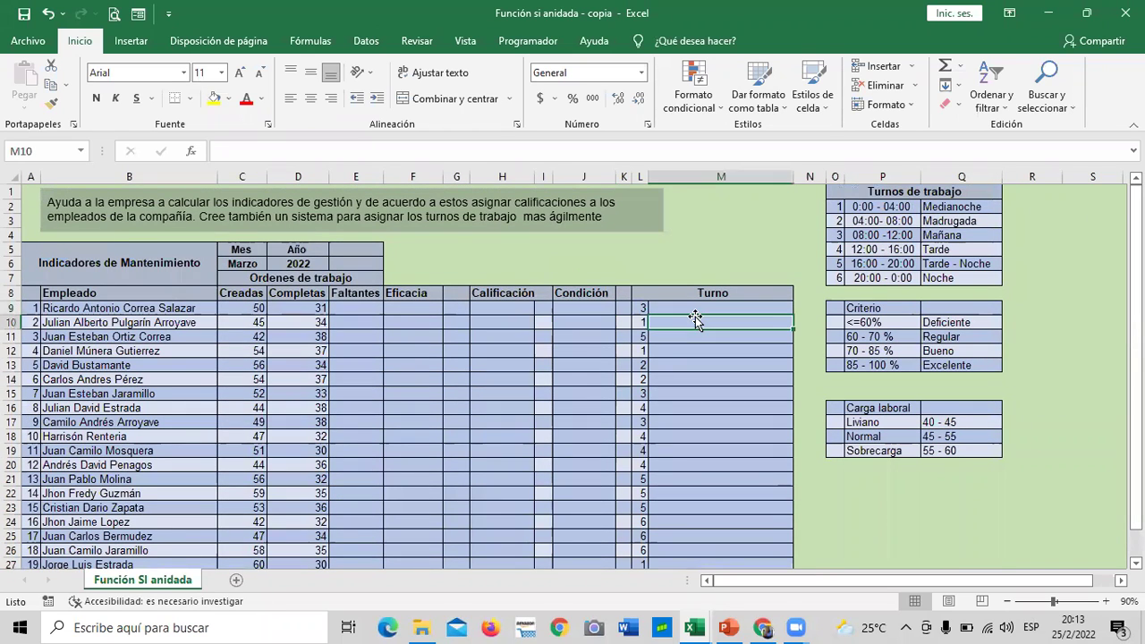
{"action": "left_click", "coordinate": [698, 307]}
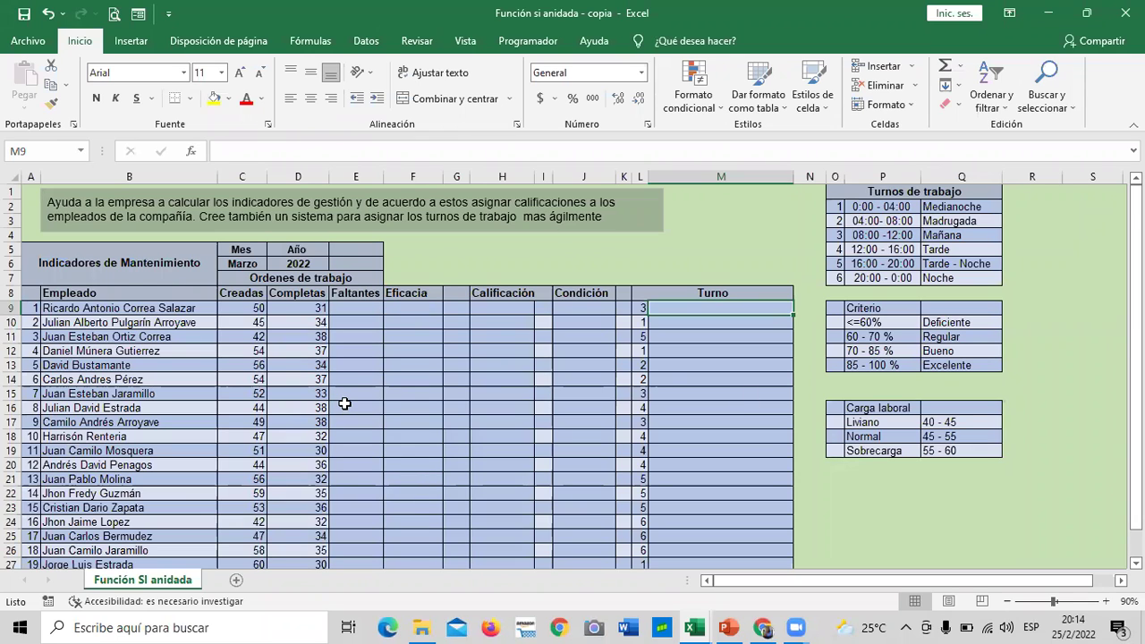
{"action": "left_click", "coordinate": [355, 305]}
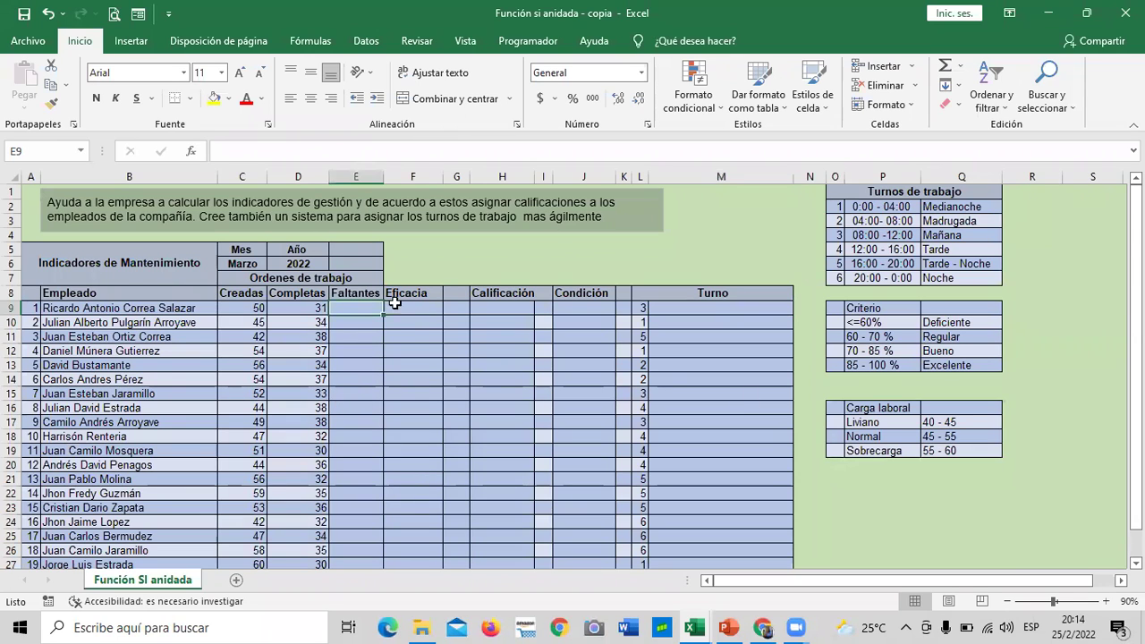
{"action": "left_click", "coordinate": [411, 307]}
{"action": "left_click", "coordinate": [497, 308]}
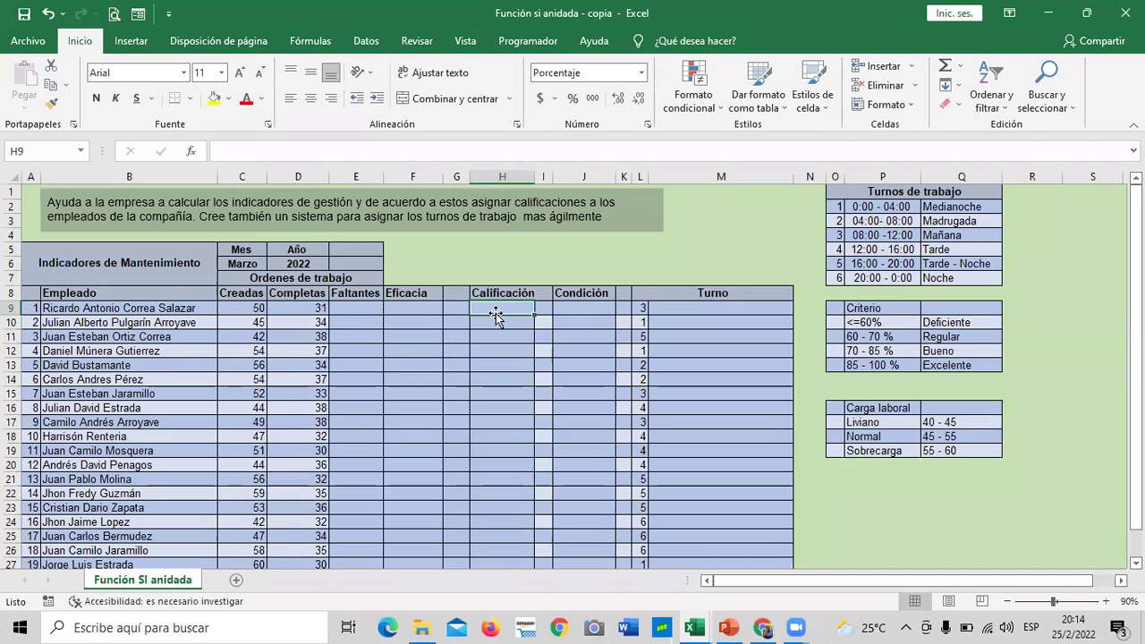
{"action": "left_click", "coordinate": [583, 308]}
{"action": "left_click", "coordinate": [680, 310]}
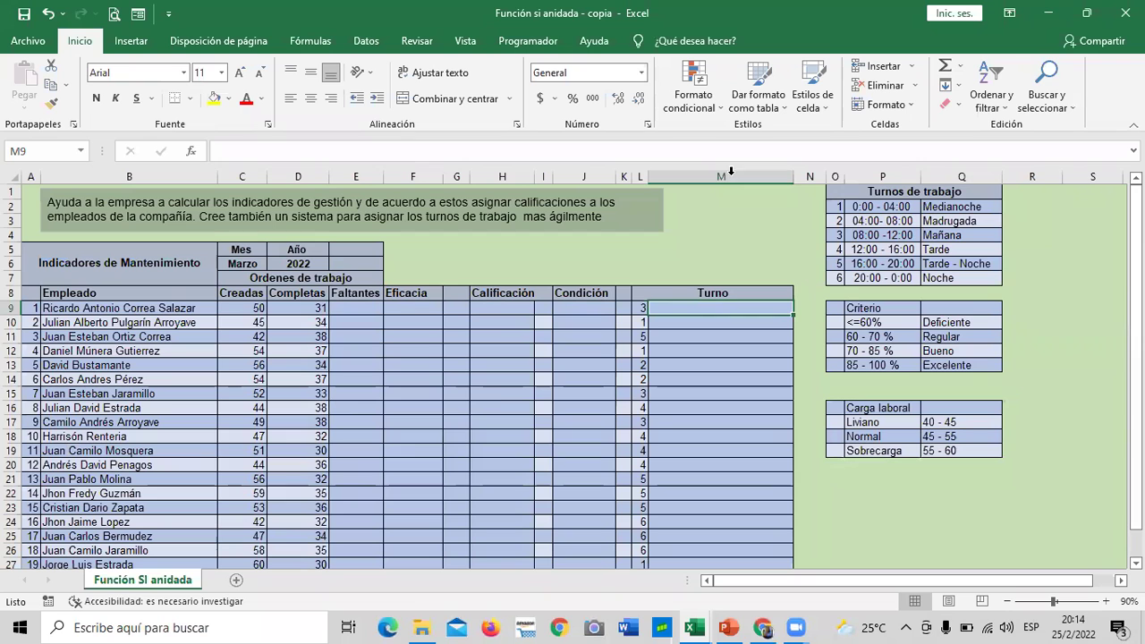
Look over the full employee list with its created and completed work orders, down to the last row
{"action": "left_click", "coordinate": [498, 405]}
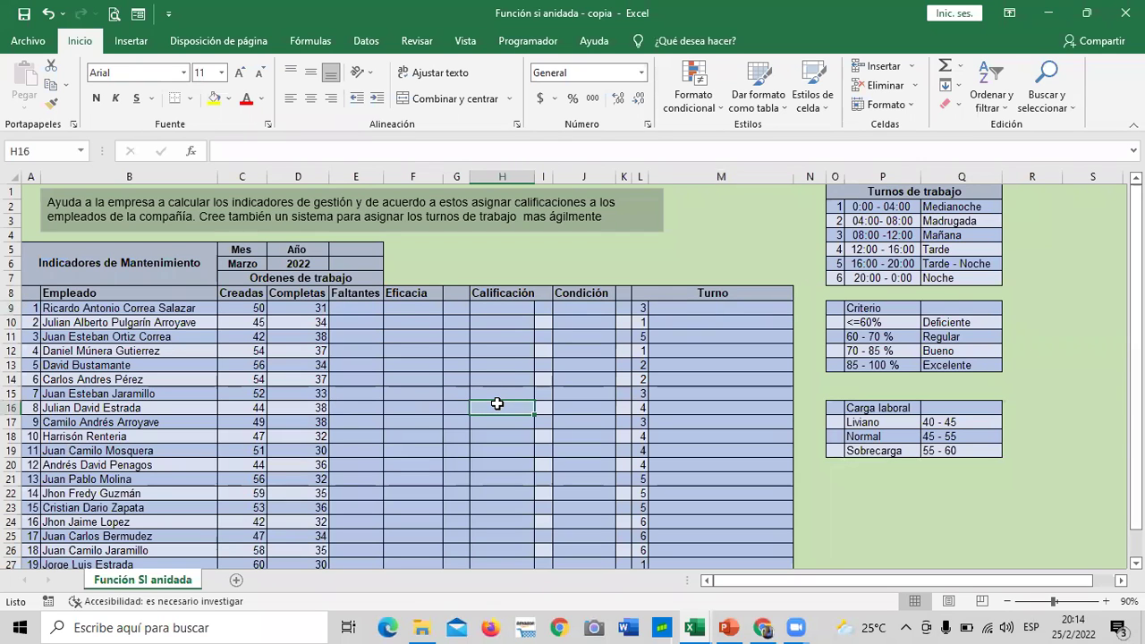
{"action": "scroll", "coordinate": [415, 384], "scroll_direction": "down", "scroll_amount": 1}
{"action": "scroll", "coordinate": [418, 398], "scroll_direction": "up", "scroll_amount": 1}
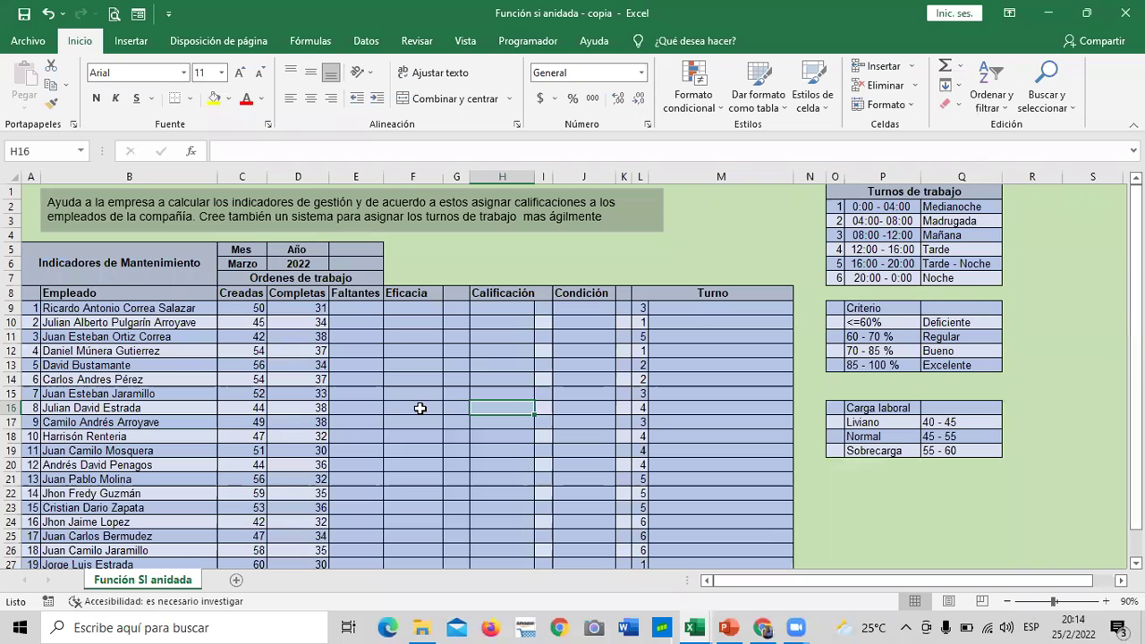
{"action": "scroll", "coordinate": [417, 408], "scroll_direction": "down", "scroll_amount": 3}
{"action": "scroll", "coordinate": [417, 408], "scroll_direction": "up", "scroll_amount": 3}
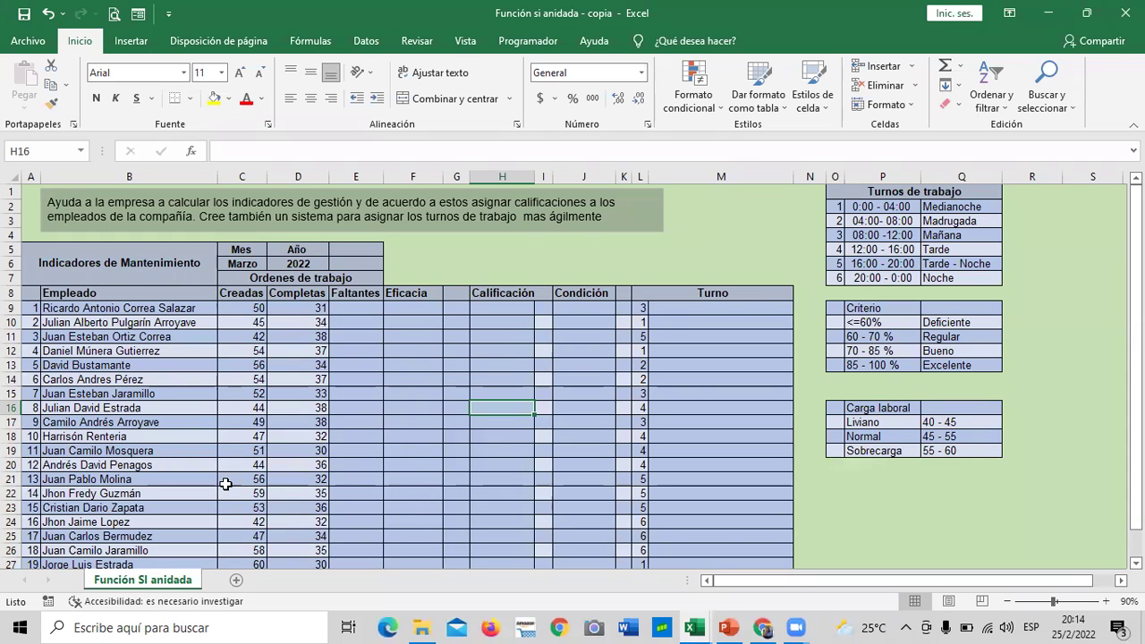
{"action": "scroll", "coordinate": [147, 455], "scroll_direction": "down", "scroll_amount": 2}
{"action": "scroll", "coordinate": [140, 487], "scroll_direction": "up", "scroll_amount": 2}
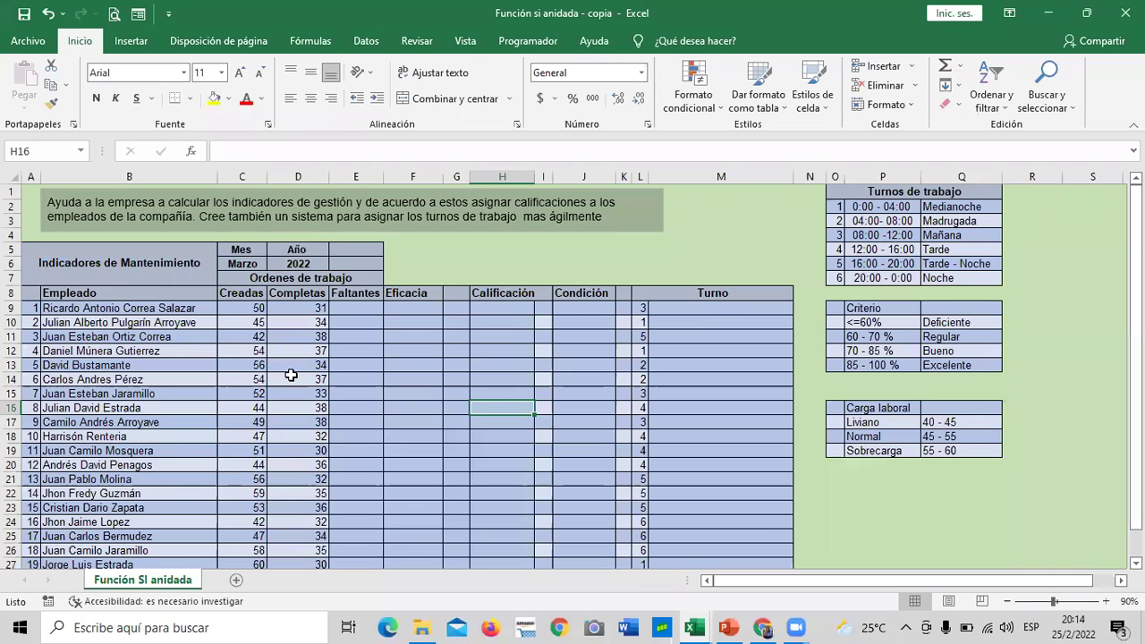
Compare the shift codes in column L with the codes, time ranges and shift names in the Turnos de trabajo table
{"action": "left_click", "coordinate": [470, 264]}
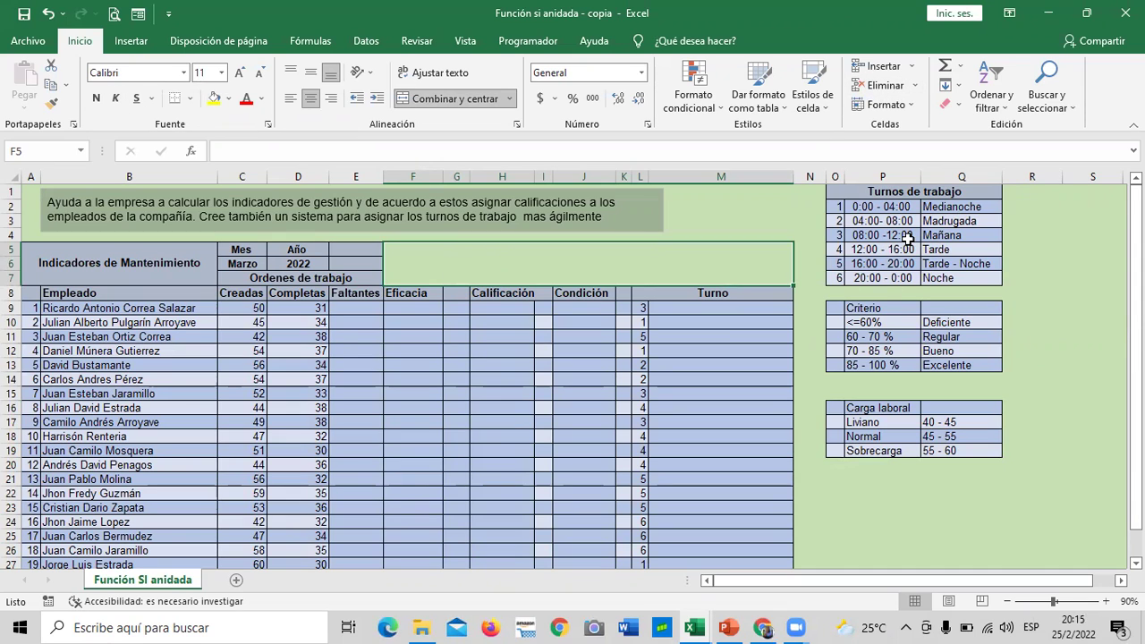
{"action": "left_click", "coordinate": [838, 278]}
{"action": "left_click", "coordinate": [836, 206]}
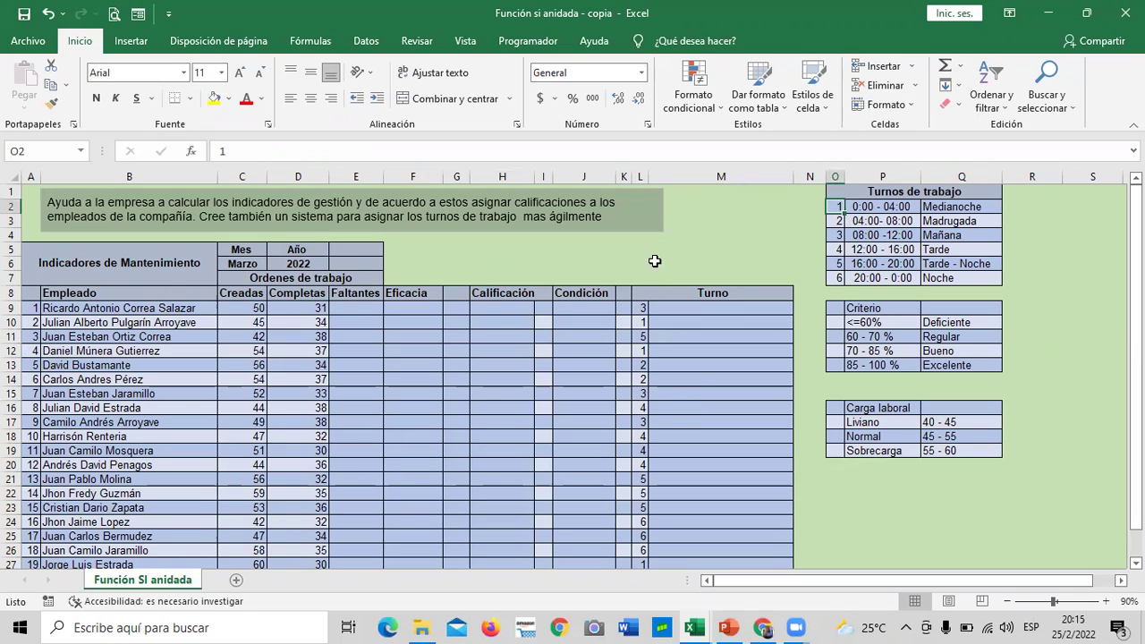
{"action": "left_click", "coordinate": [642, 176]}
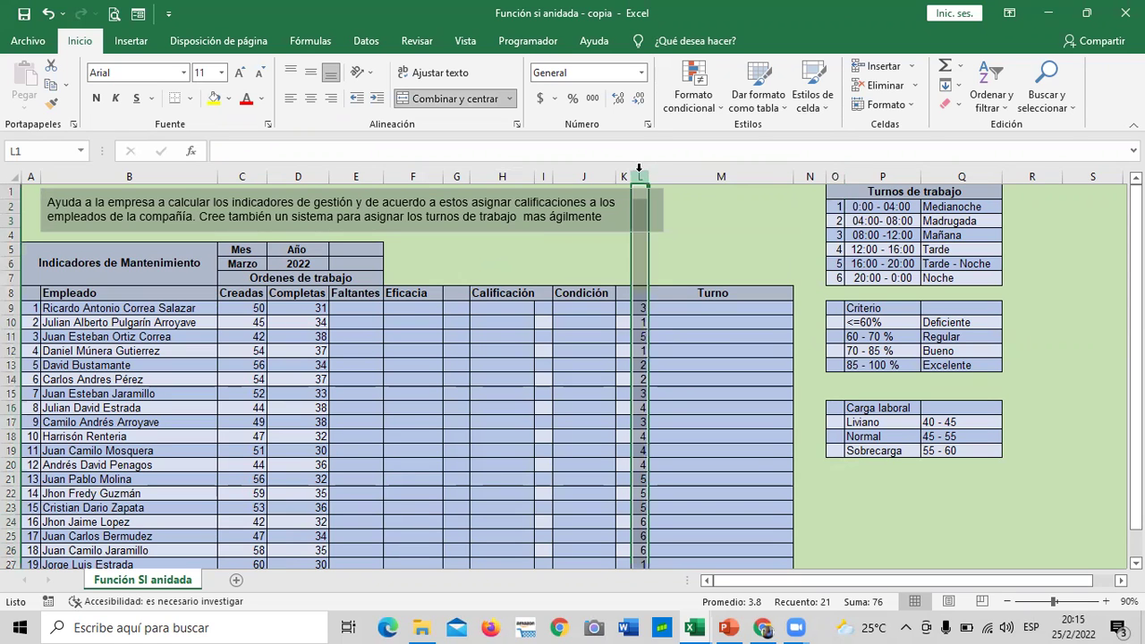
{"action": "scroll", "coordinate": [676, 439], "scroll_direction": "down", "scroll_amount": 2}
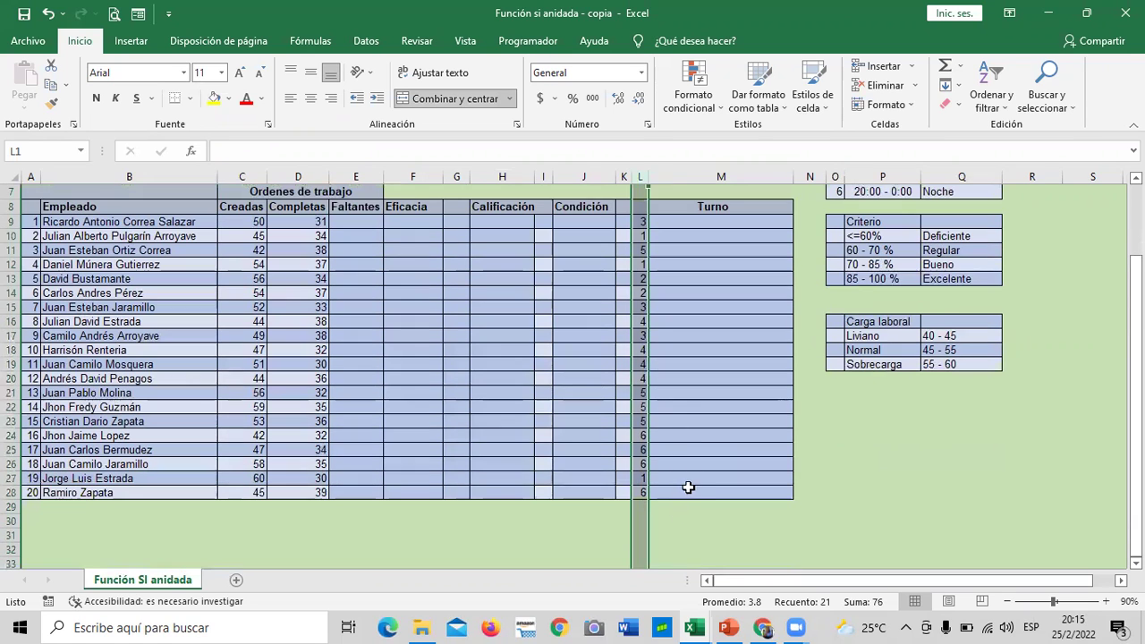
{"action": "left_click", "coordinate": [672, 491]}
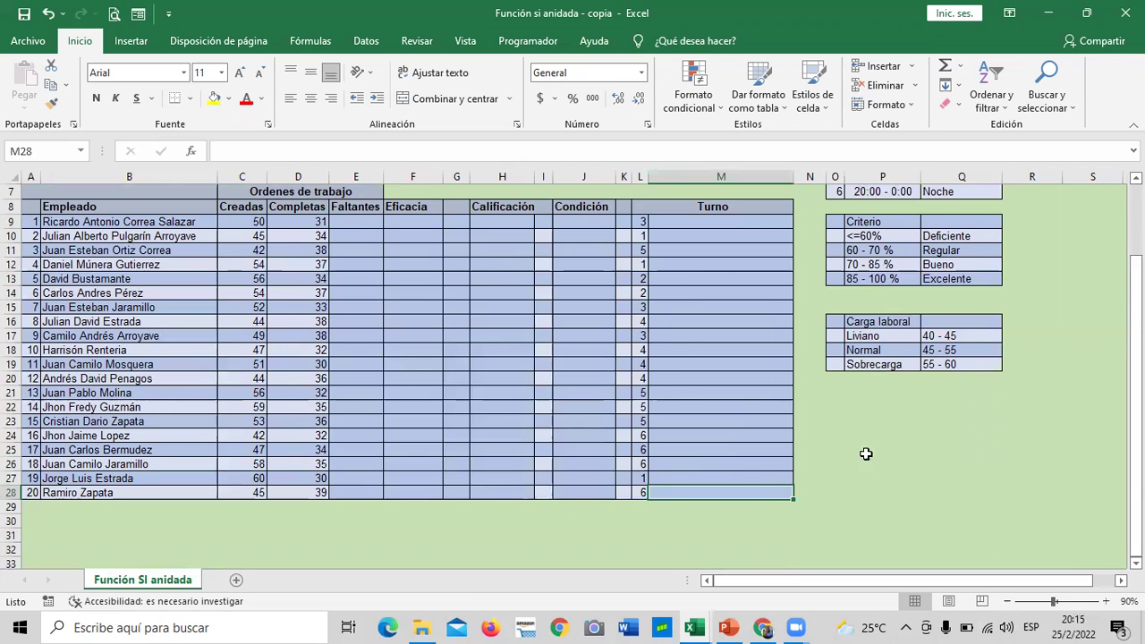
{"action": "scroll", "coordinate": [642, 344], "scroll_direction": "up", "scroll_amount": 2}
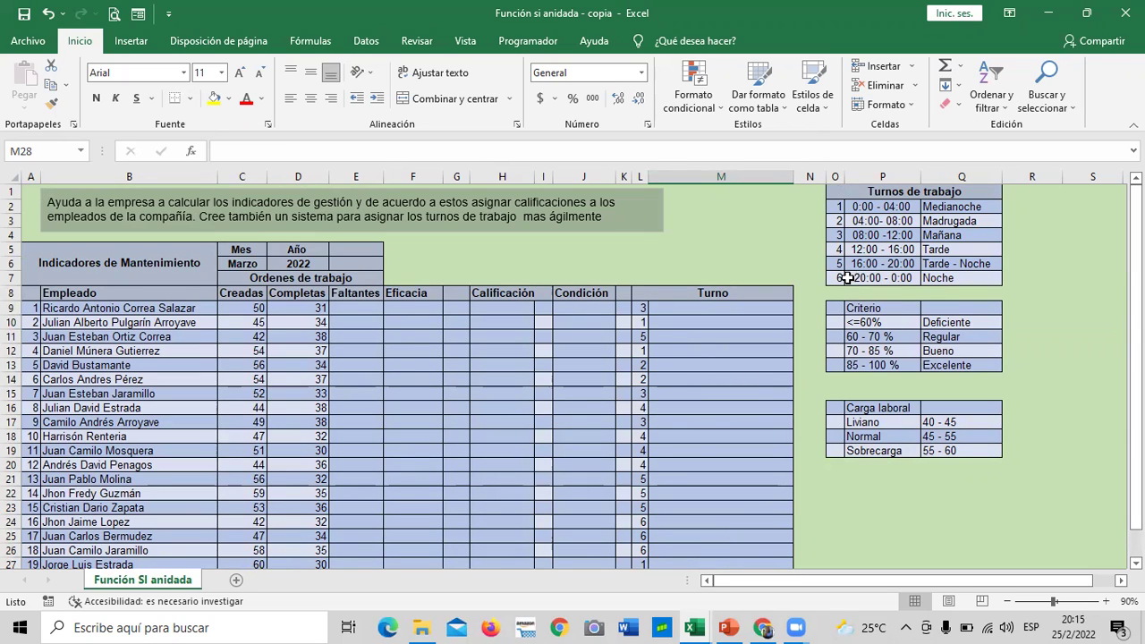
{"action": "left_click", "coordinate": [983, 250]}
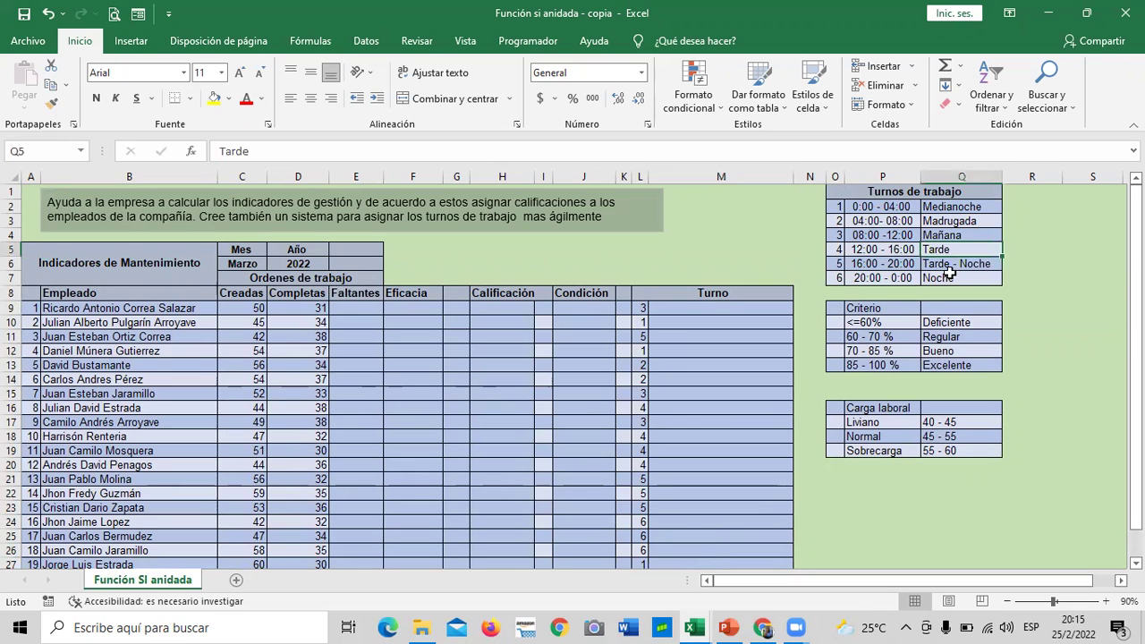
{"action": "left_click", "coordinate": [840, 263]}
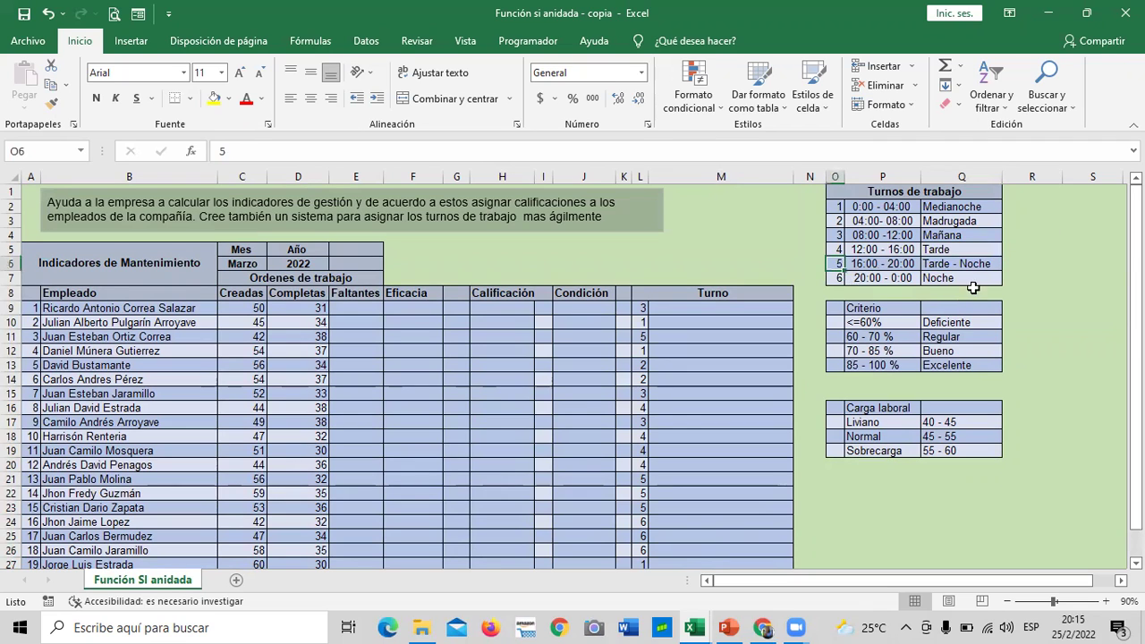
{"action": "left_click", "coordinate": [972, 264]}
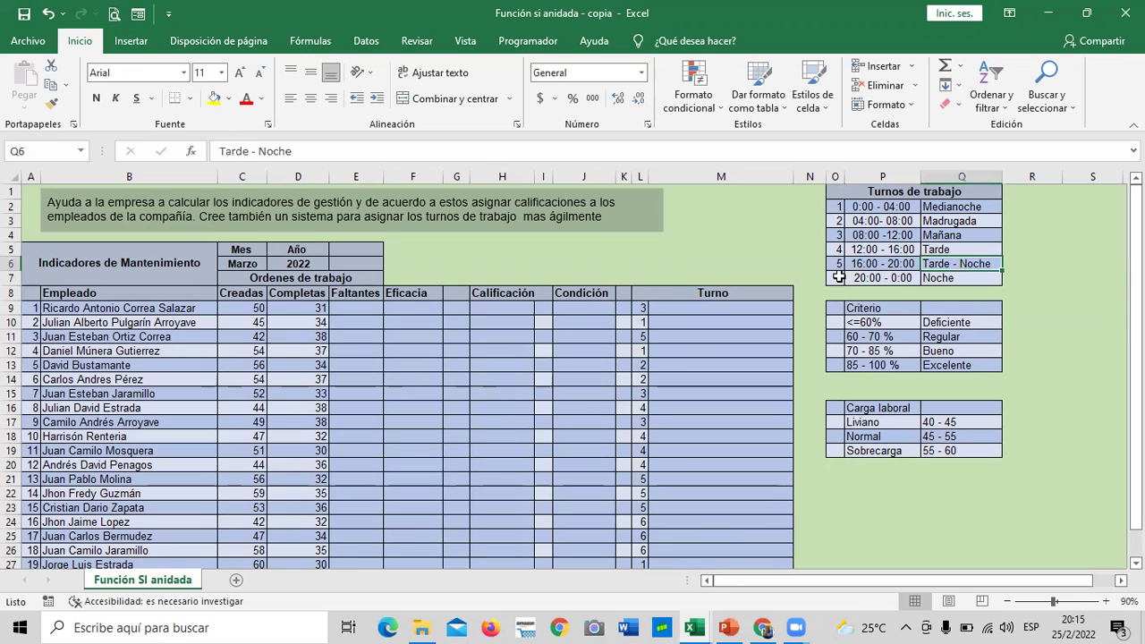
{"action": "left_click", "coordinate": [972, 277]}
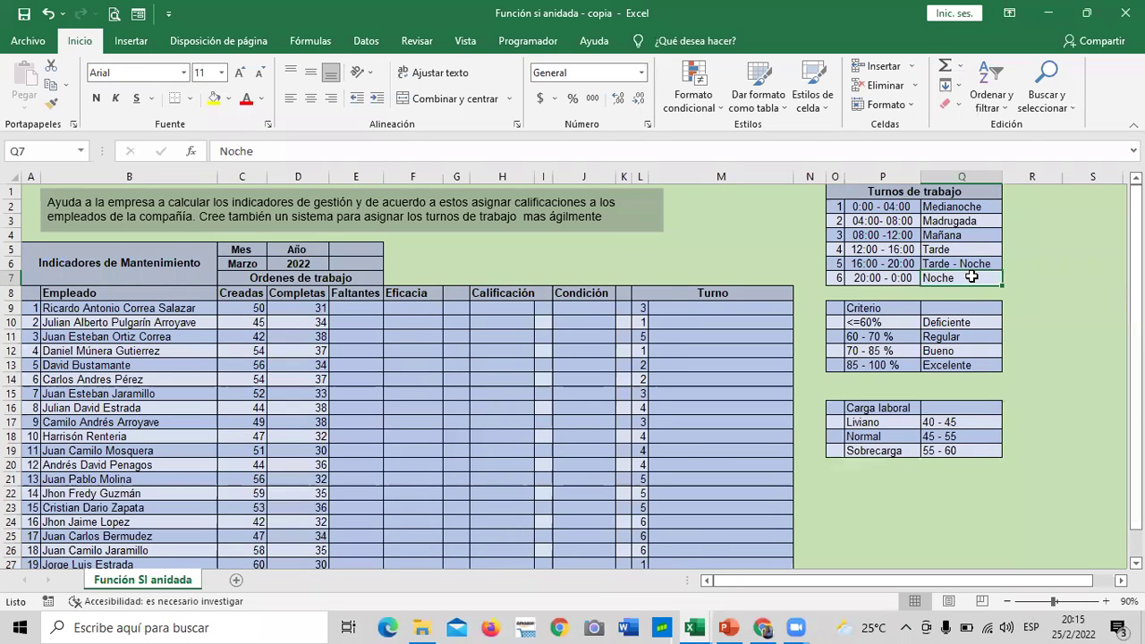
{"action": "left_click", "coordinate": [708, 310]}
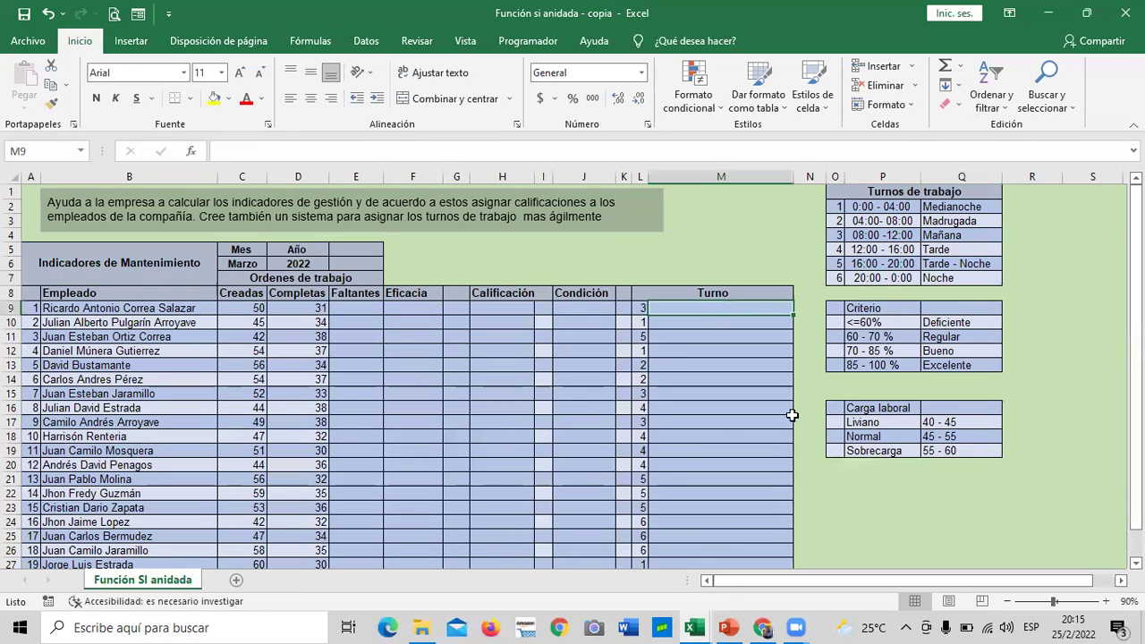
Calculate the first employee's missing orders in E9 with the formula =C9-D9, created minus completed
{"action": "left_click", "coordinate": [584, 437]}
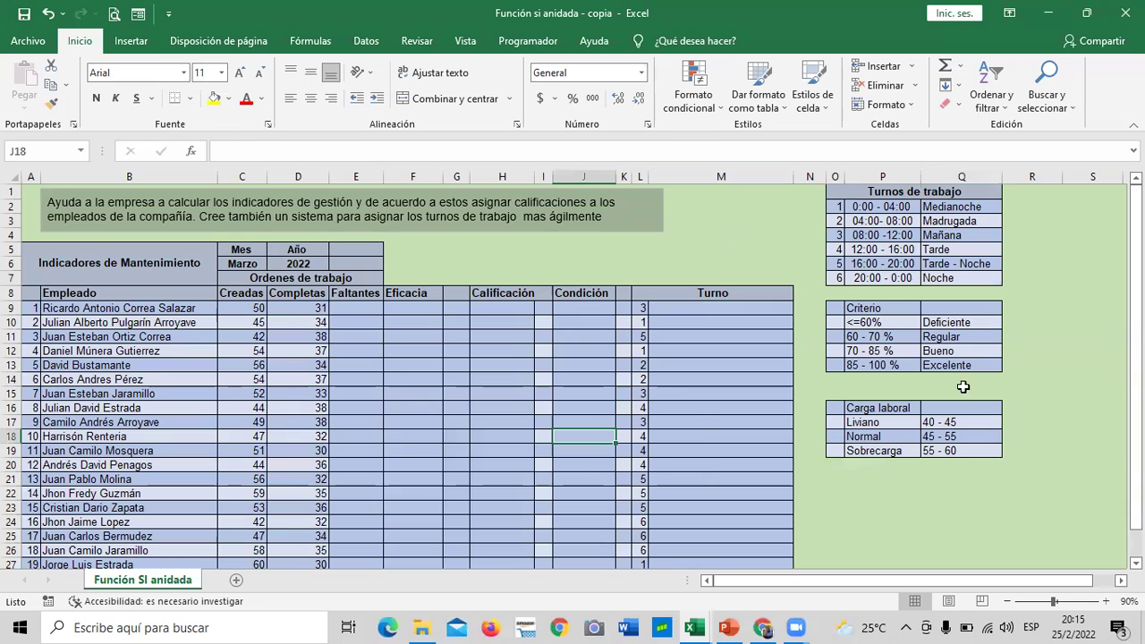
{"action": "left_click", "coordinate": [365, 305]}
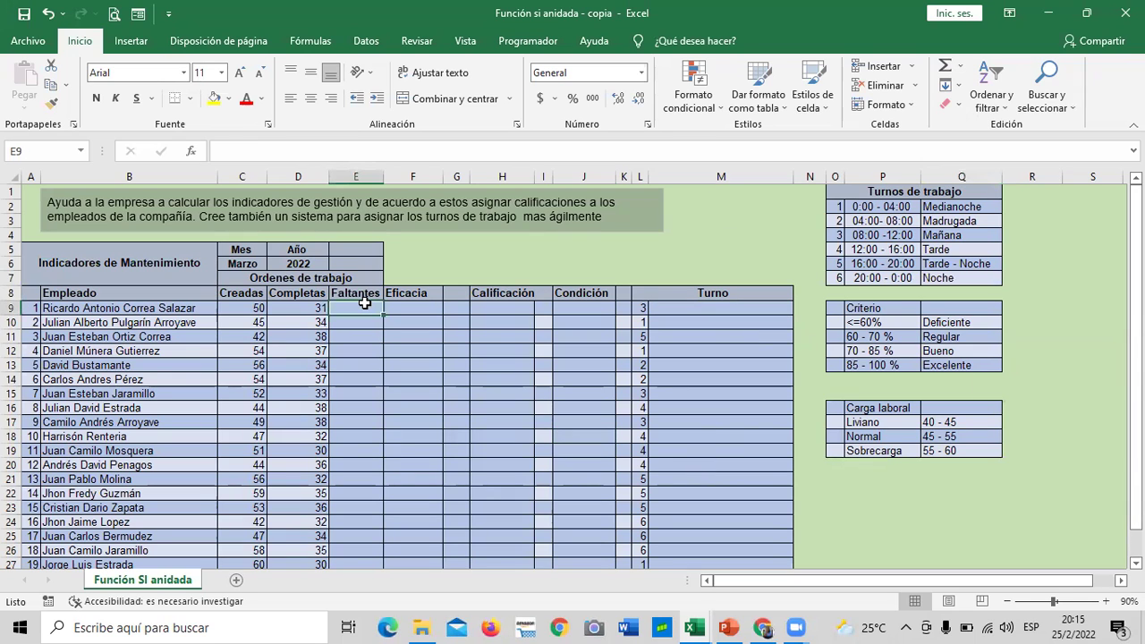
{"action": "left_click", "coordinate": [240, 306]}
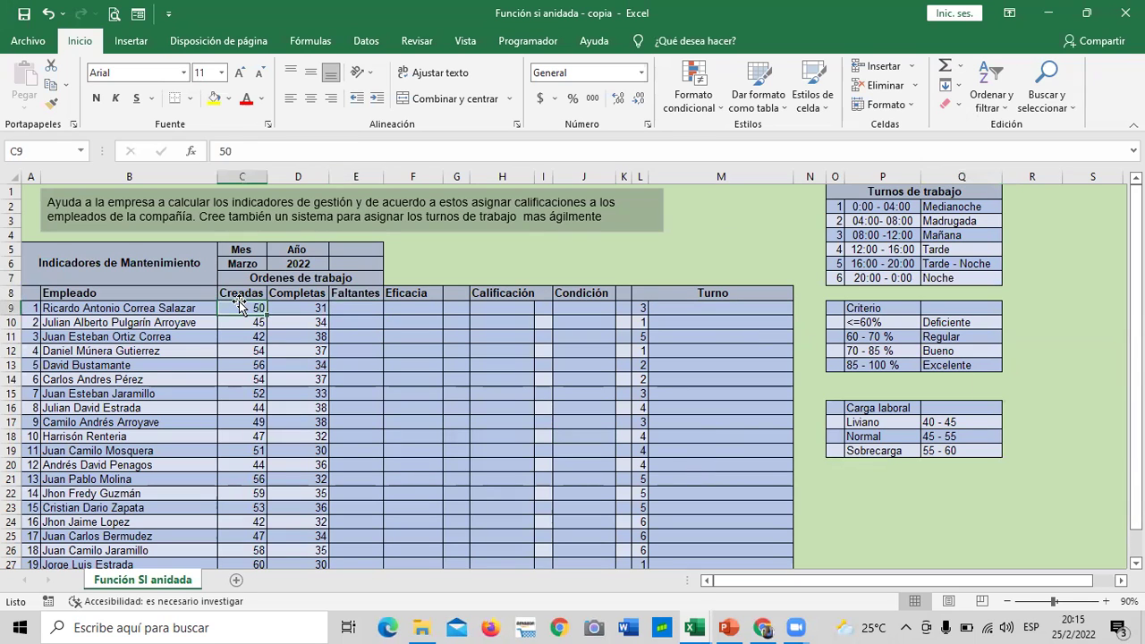
{"action": "left_click", "coordinate": [285, 306]}
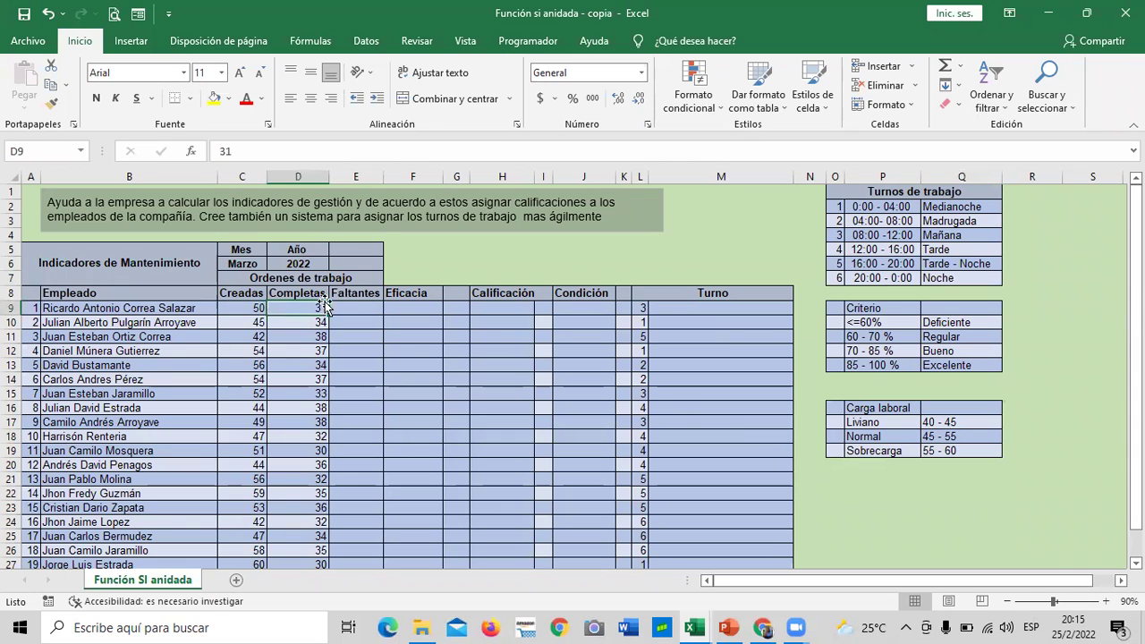
{"action": "left_click", "coordinate": [358, 304]}
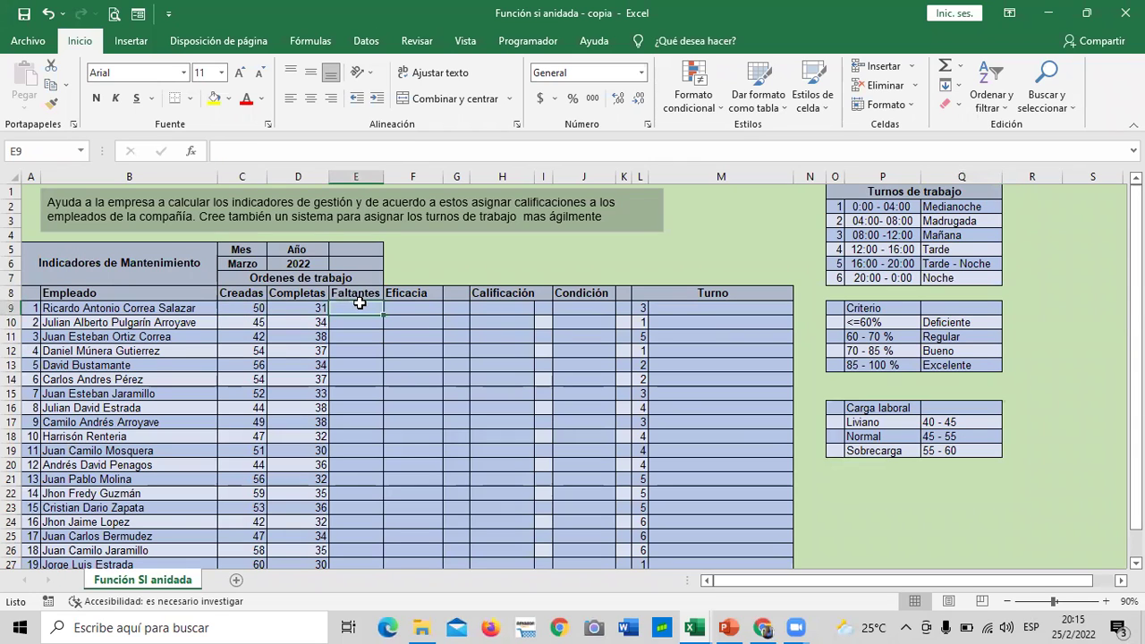
{"action": "type", "text": "="}
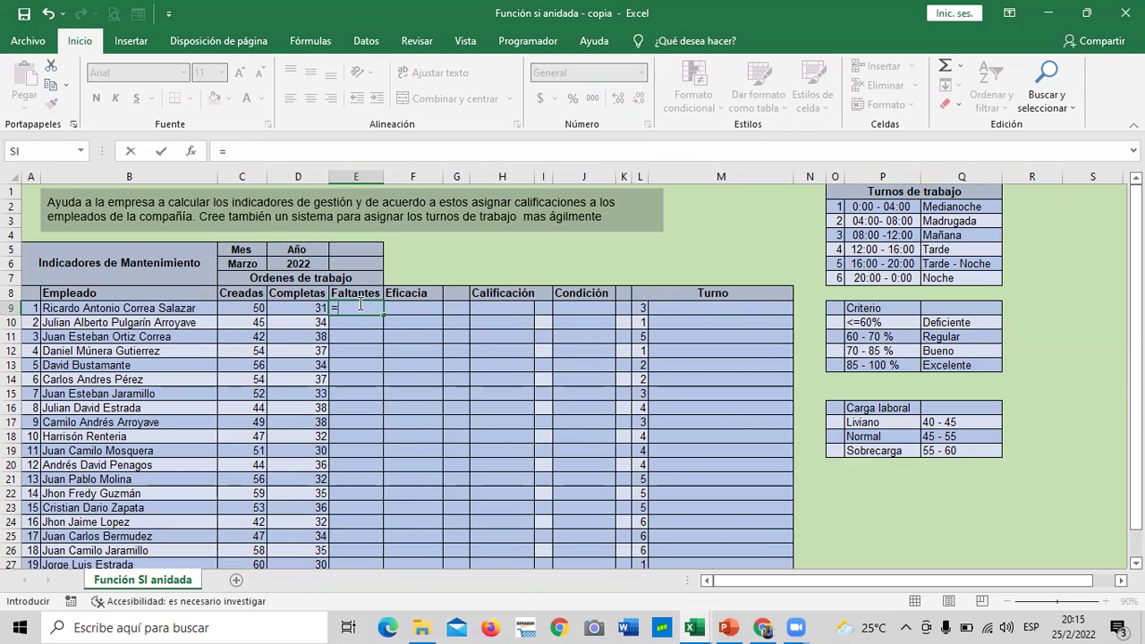
{"action": "left_click", "coordinate": [241, 305]}
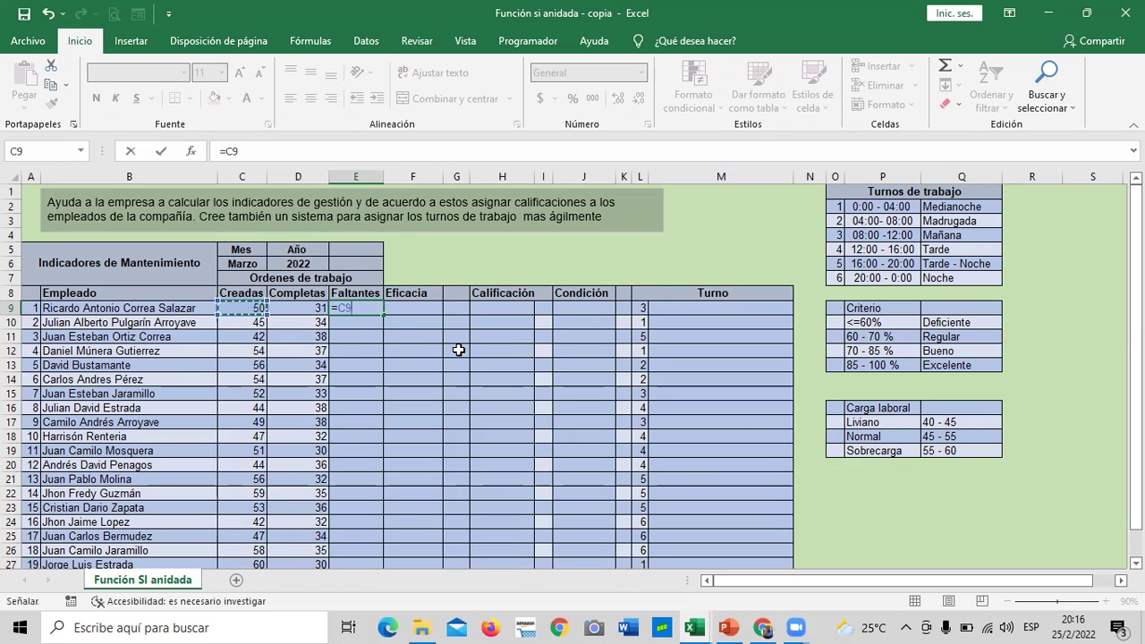
{"action": "type", "text": "-"}
{"action": "left_click", "coordinate": [317, 306]}
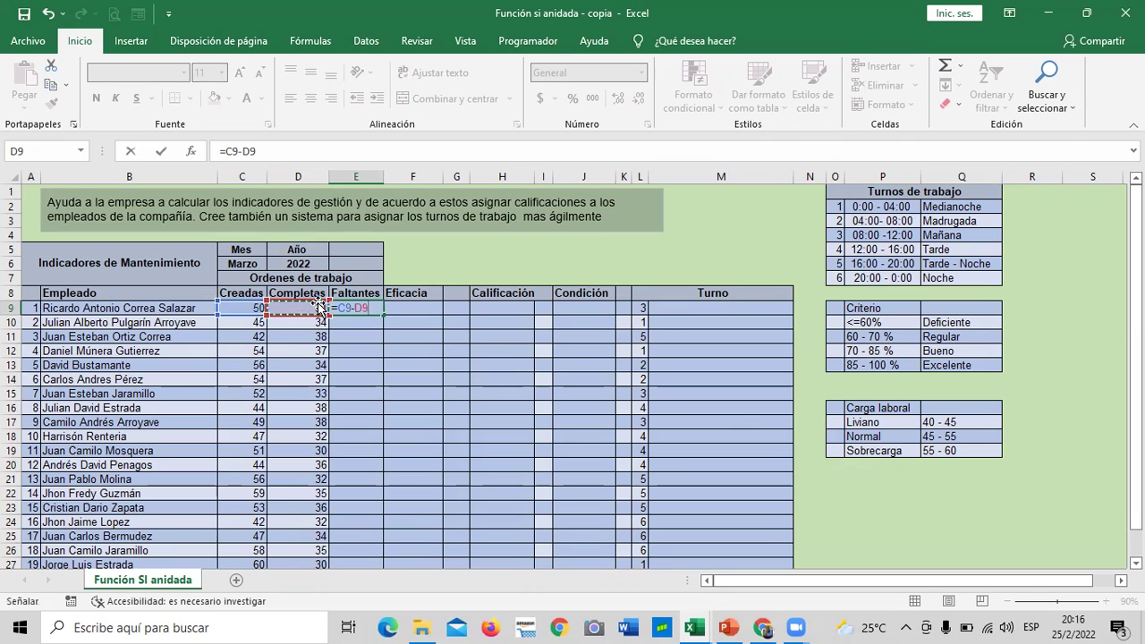
{"action": "key", "text": "Return"}
{"action": "left_click", "coordinate": [363, 308]}
Calculate the second employee's missing orders in E10 with the formula =C10-D10
{"action": "left_click", "coordinate": [357, 320]}
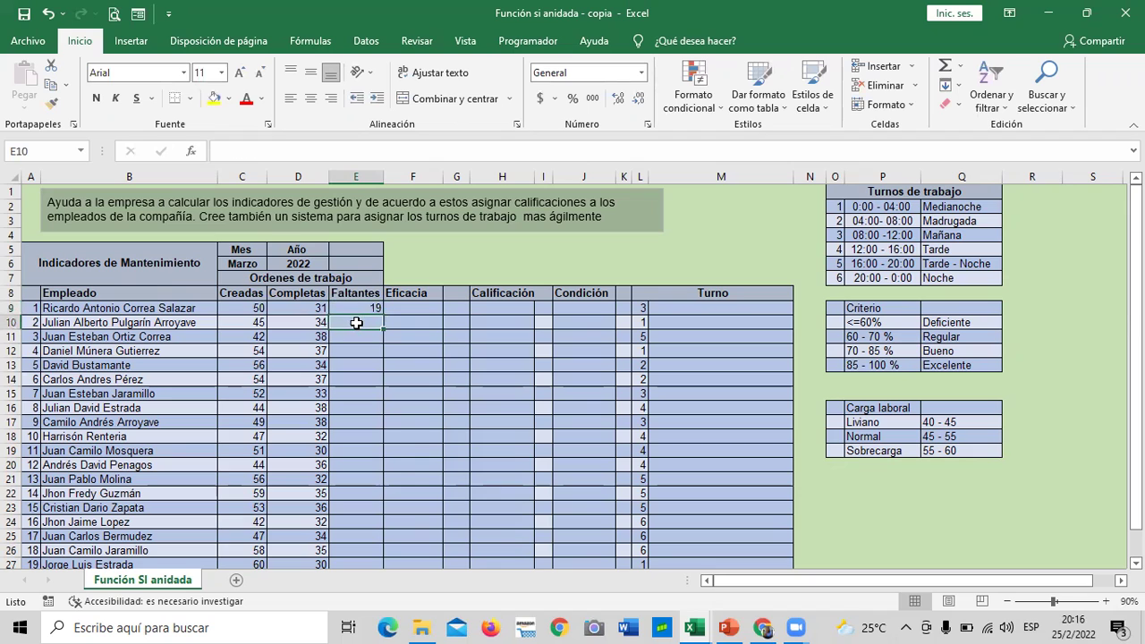
{"action": "type", "text": "="}
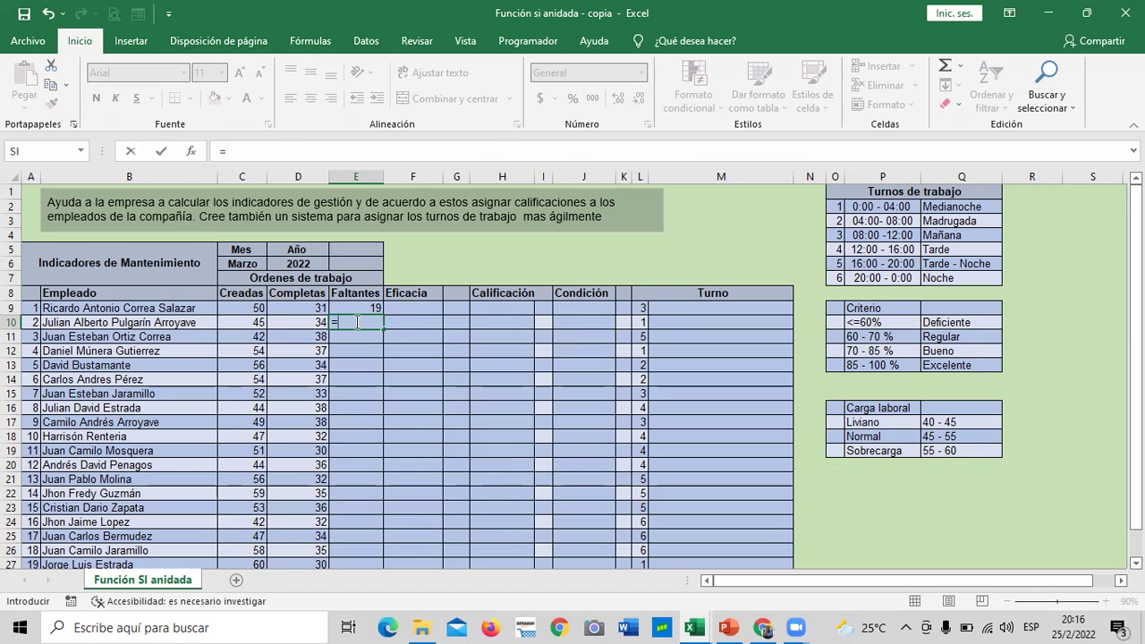
{"action": "left_click", "coordinate": [248, 322]}
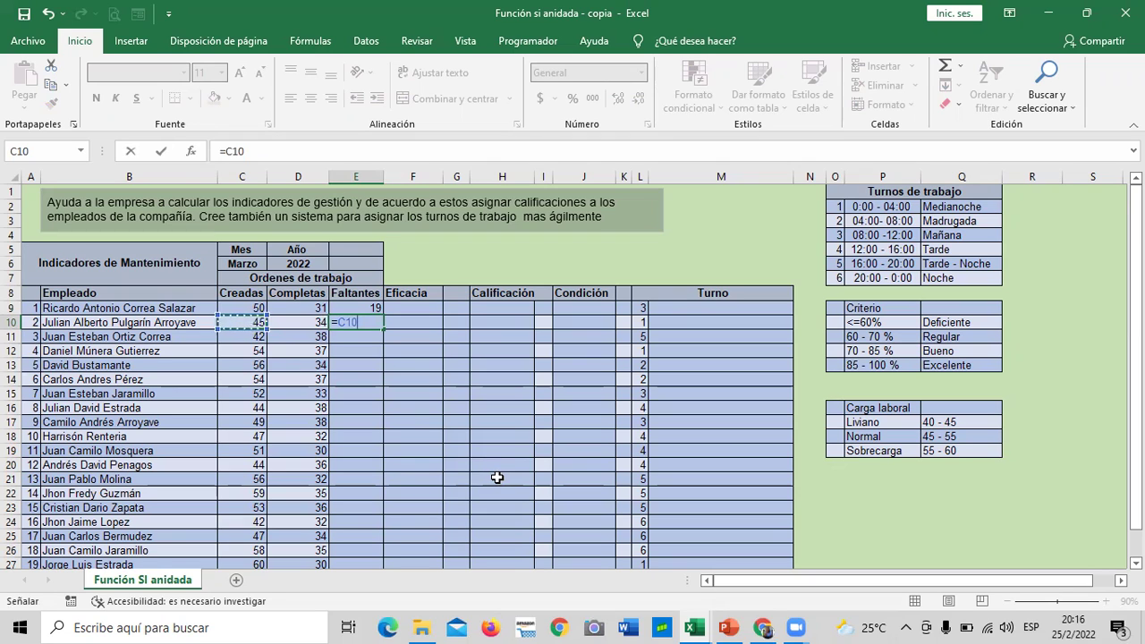
{"action": "type", "text": "-"}
{"action": "left_click", "coordinate": [315, 323]}
{"action": "key", "text": "Return"}
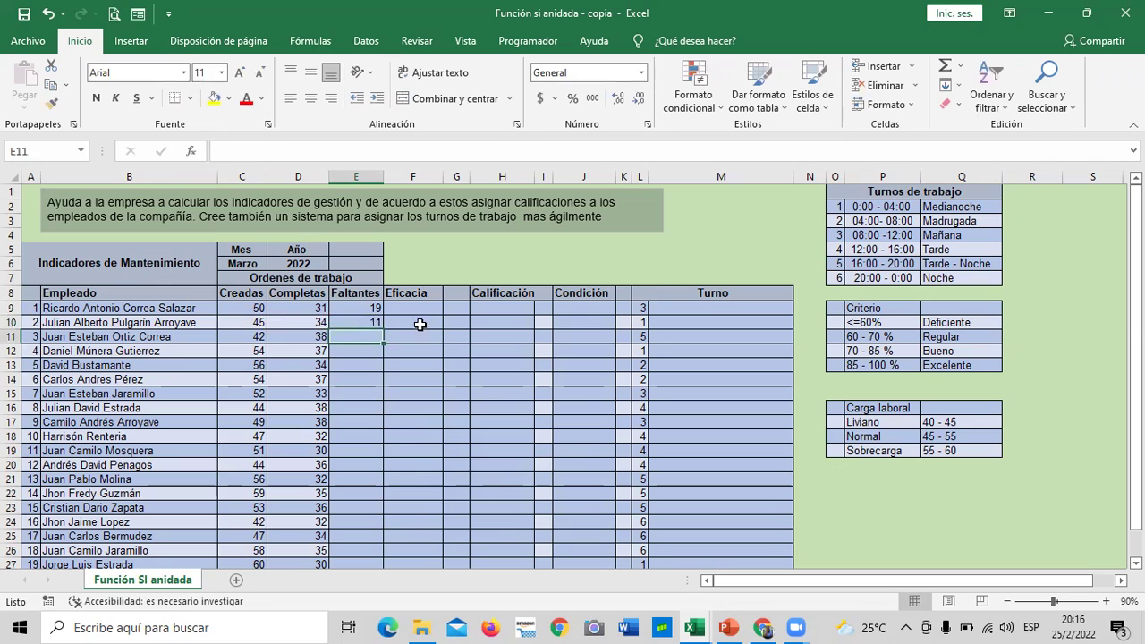
Fill the missing-orders formula from E10 down the Faltantes column to the last employee in row 28
{"action": "left_click", "coordinate": [374, 308]}
{"action": "left_click", "coordinate": [369, 323]}
{"action": "left_click_drag", "start_coordinate": [384, 329], "coordinate": [391, 522]}
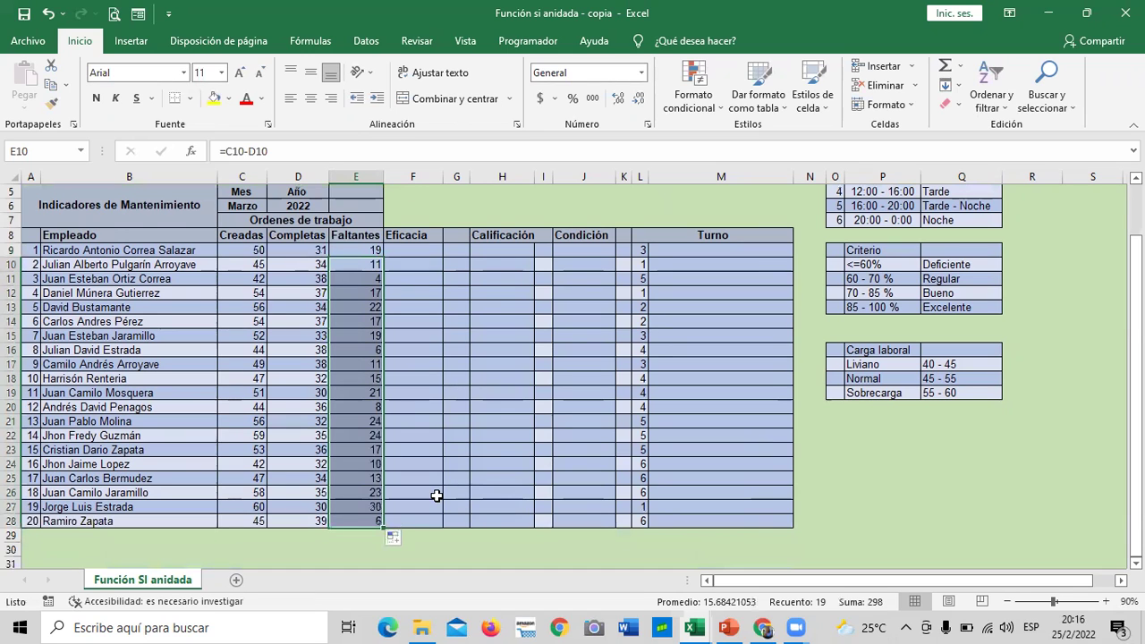
{"action": "left_click", "coordinate": [387, 493]}
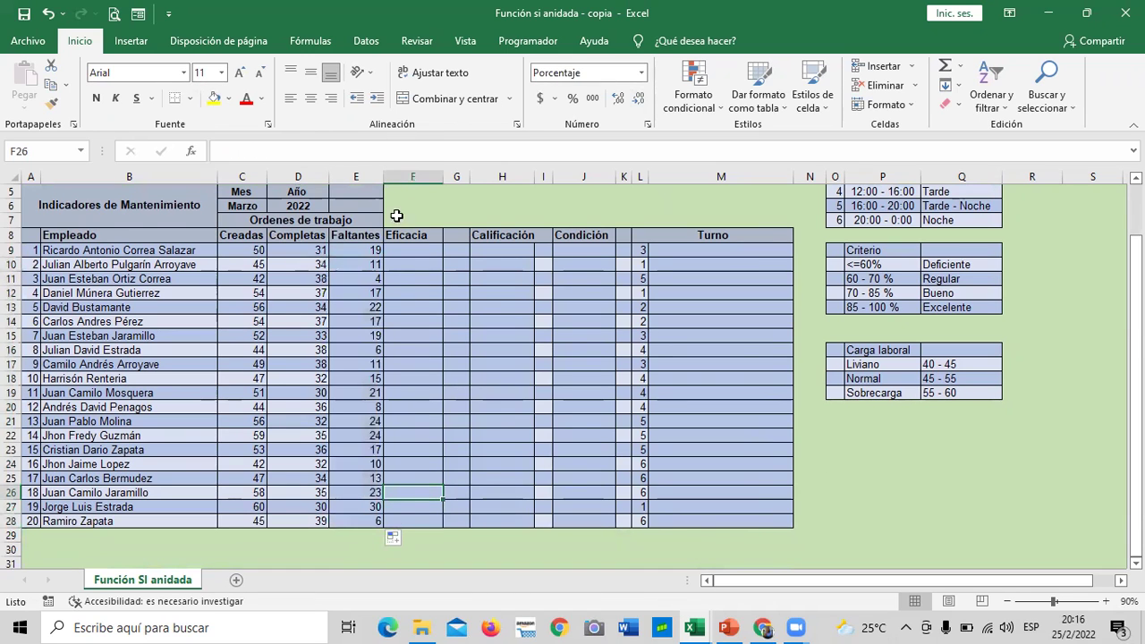
{"action": "left_click", "coordinate": [403, 465]}
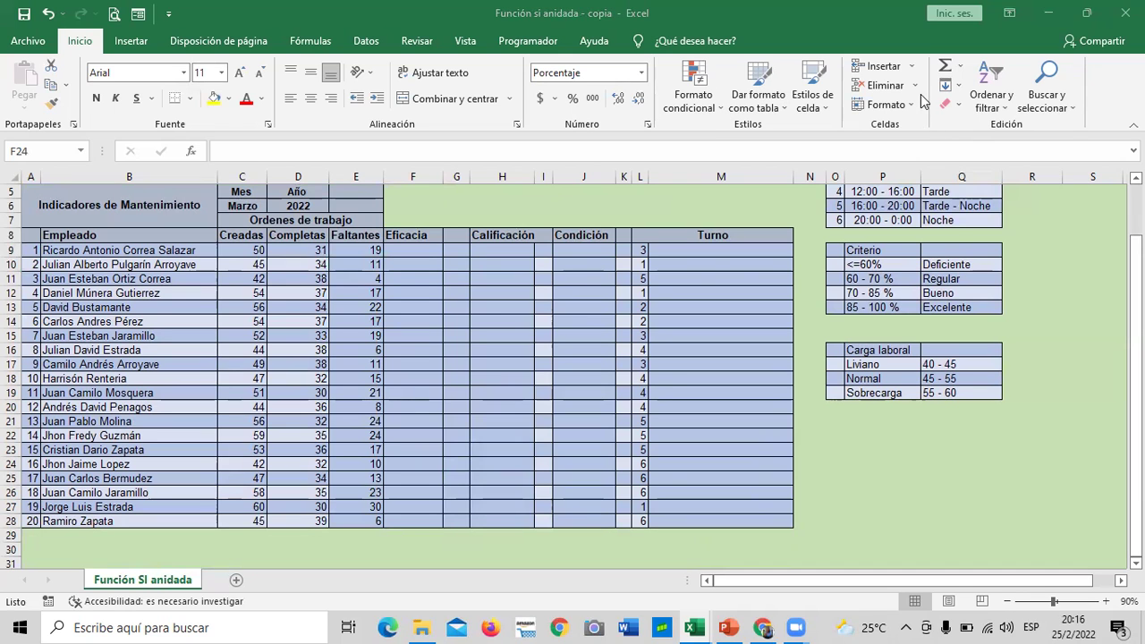
Center the Eficacia column header in F8 horizontally
{"action": "left_click", "coordinate": [1137, 327]}
{"action": "left_click_drag", "start_coordinate": [1137, 327], "coordinate": [1137, 321]}
{"action": "left_click", "coordinate": [418, 426]}
{"action": "left_click", "coordinate": [421, 263]}
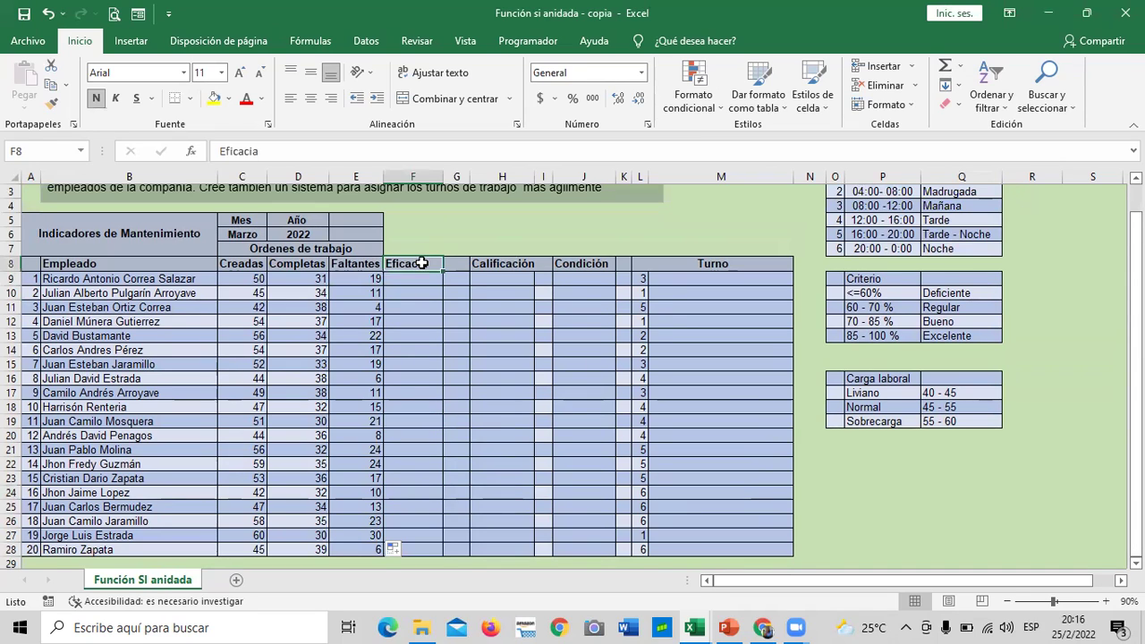
{"action": "left_click", "coordinate": [310, 97]}
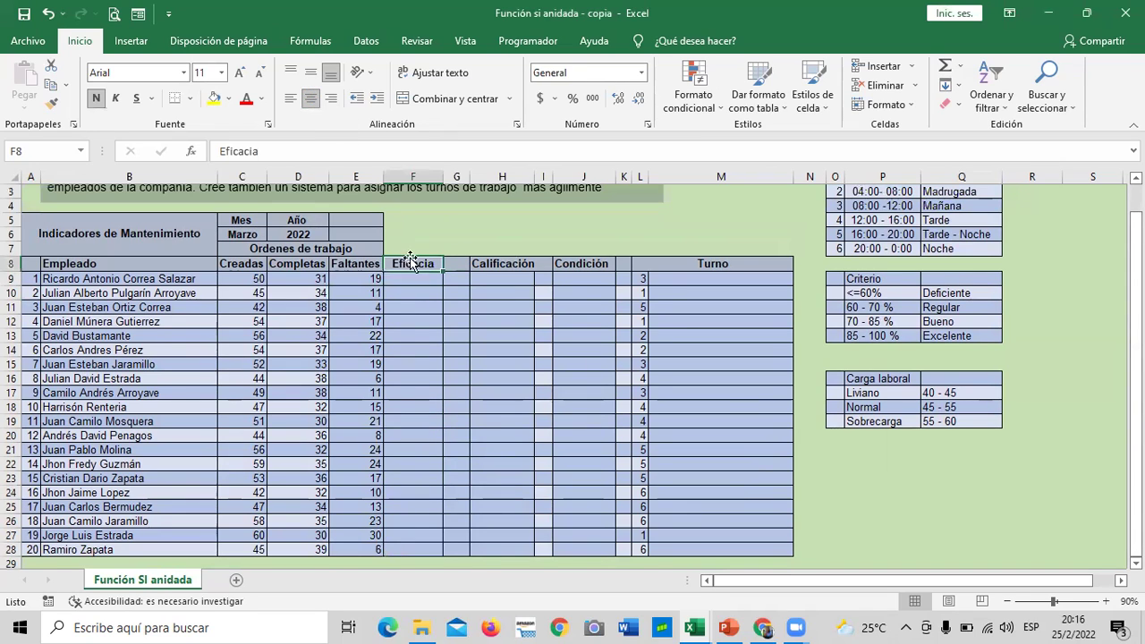
{"action": "left_click", "coordinate": [435, 365]}
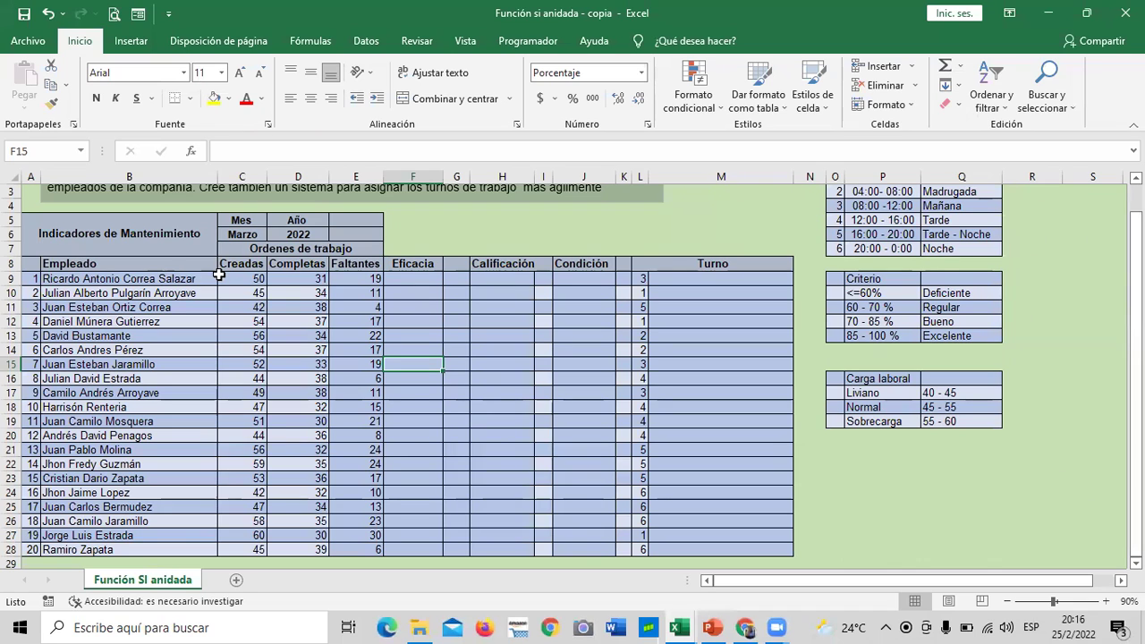
{"action": "left_click", "coordinate": [471, 421]}
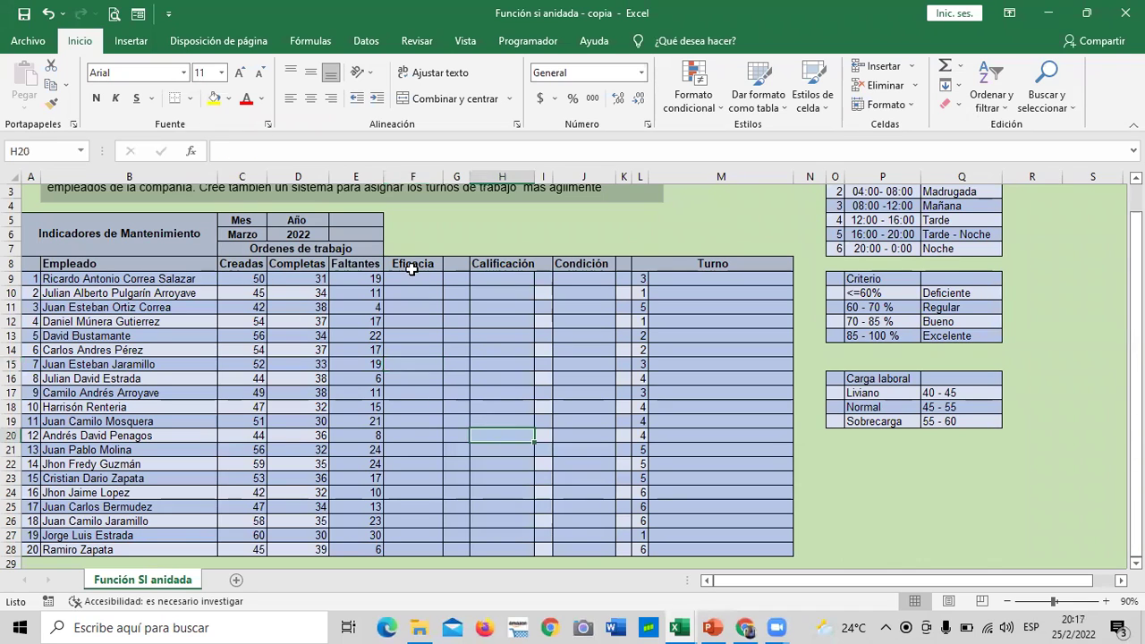
{"action": "left_click", "coordinate": [411, 267]}
{"action": "left_click", "coordinate": [425, 281]}
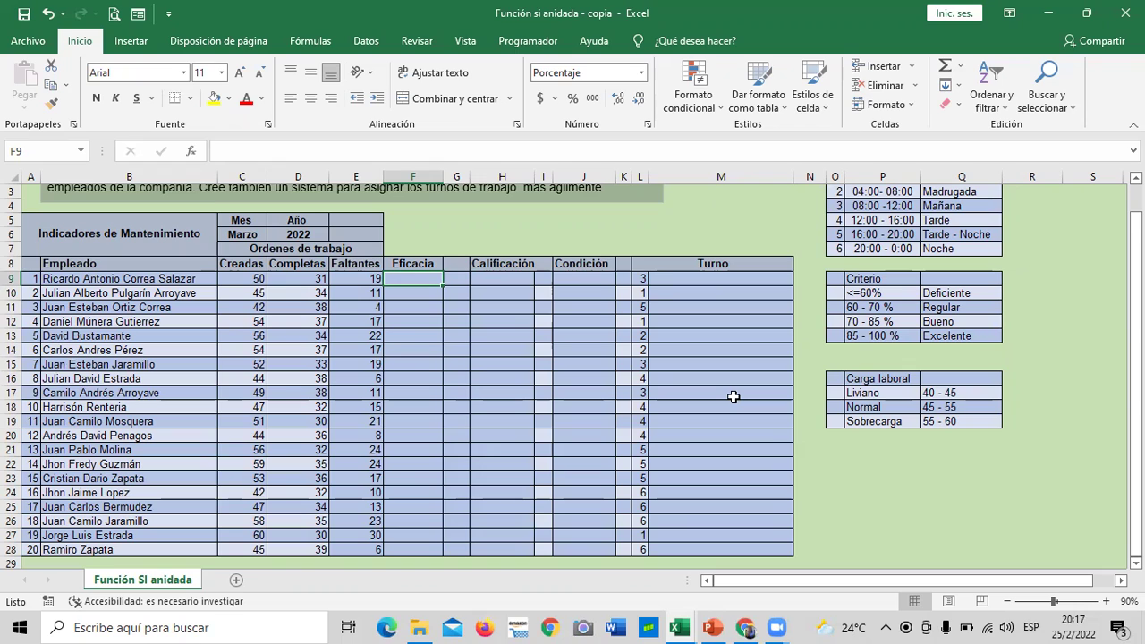
{"action": "left_click", "coordinate": [412, 334]}
{"action": "left_click", "coordinate": [410, 278]}
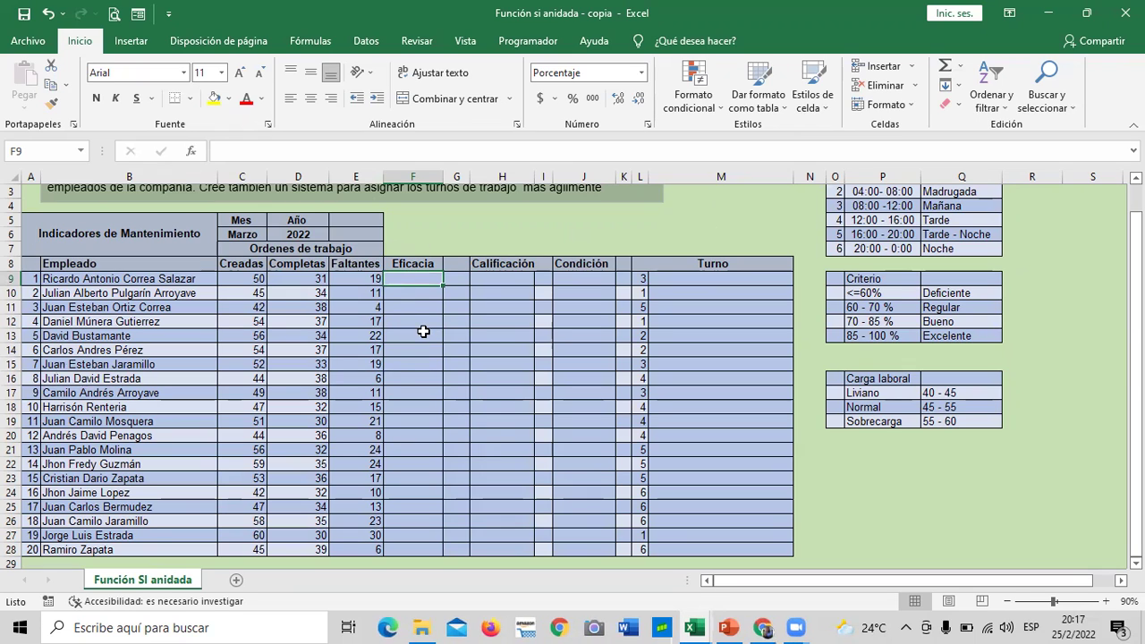
{"action": "scroll", "coordinate": [424, 331], "scroll_direction": "up", "scroll_amount": 1}
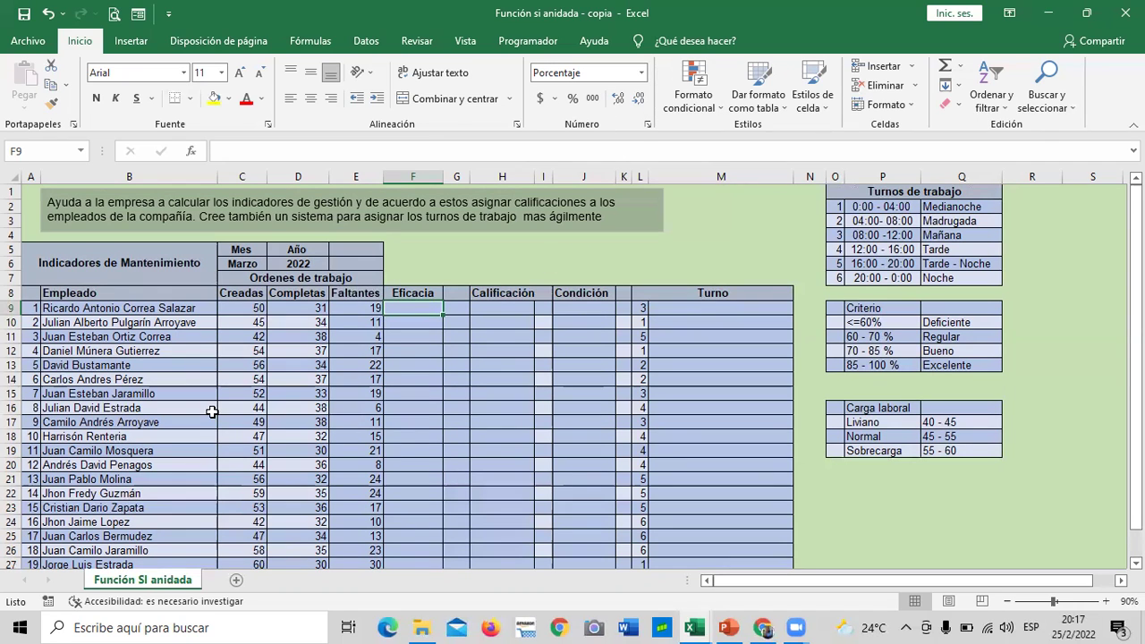
Check the number format of the Eficacia cells F9 to F28 and the number formats on offer
{"action": "left_click", "coordinate": [410, 352]}
{"action": "left_click", "coordinate": [409, 307]}
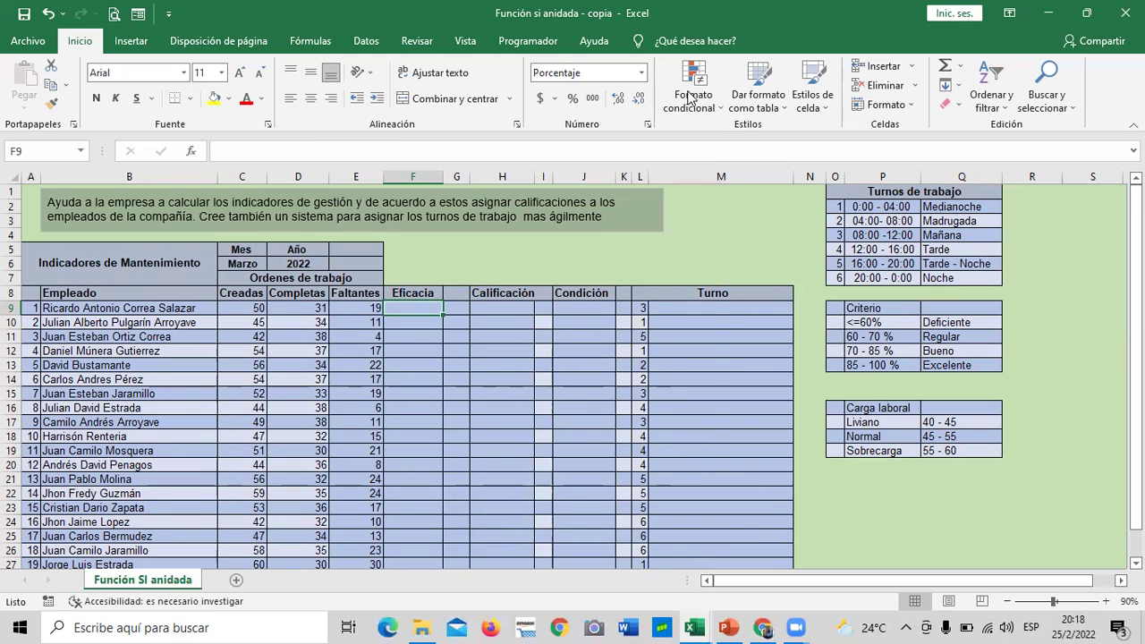
{"action": "key", "text": "alt+o"}
{"action": "key", "text": "n"}
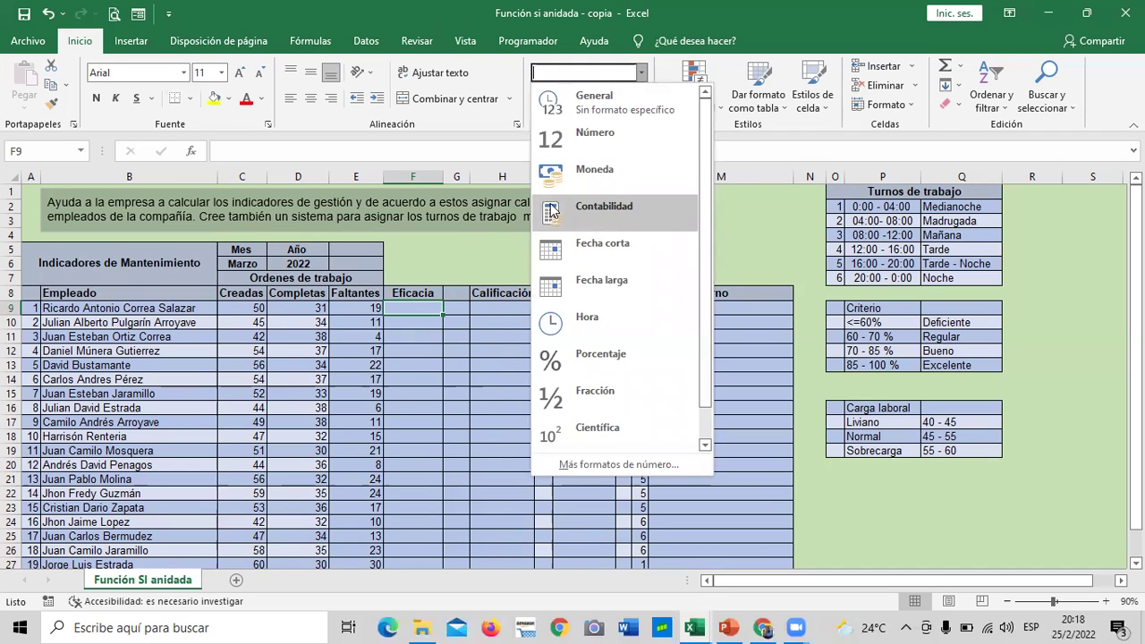
{"action": "left_click", "coordinate": [485, 253]}
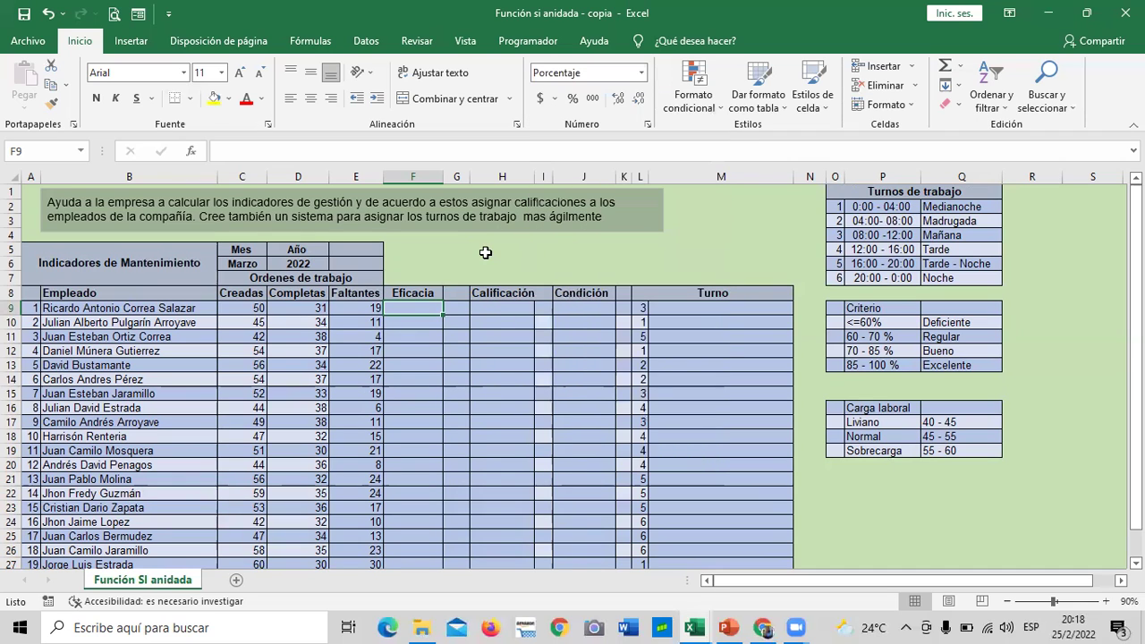
{"action": "left_click_drag", "start_coordinate": [421, 308], "coordinate": [414, 514]}
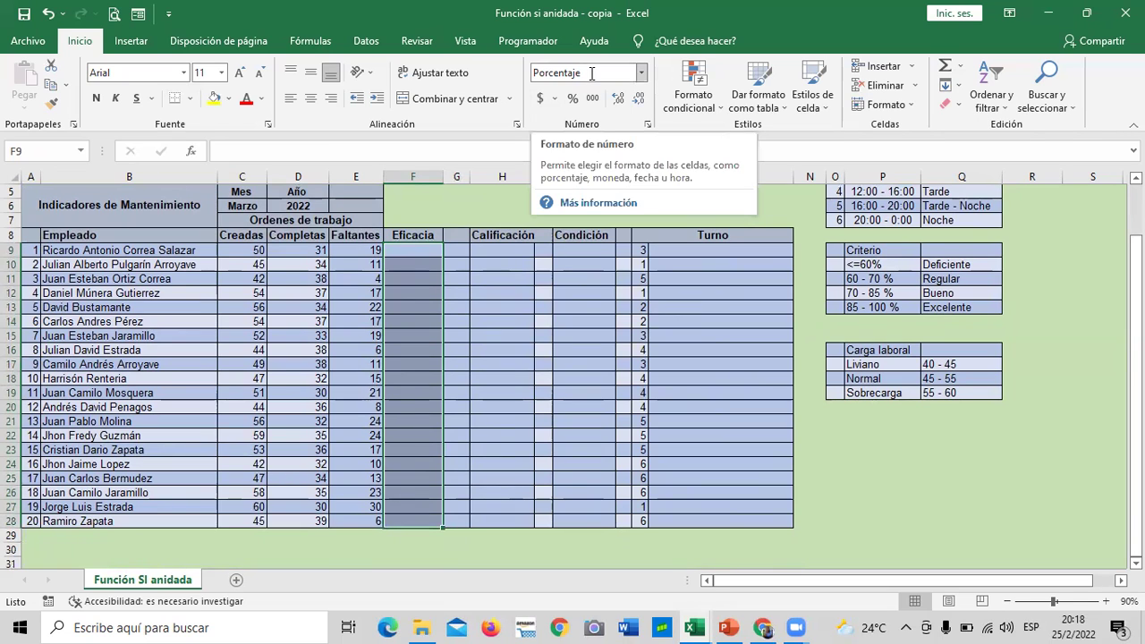
{"action": "left_click", "coordinate": [465, 293]}
Calculate the first employee's efficacy in F9 with the formula =(D9*100%)/C9
{"action": "left_click", "coordinate": [417, 251]}
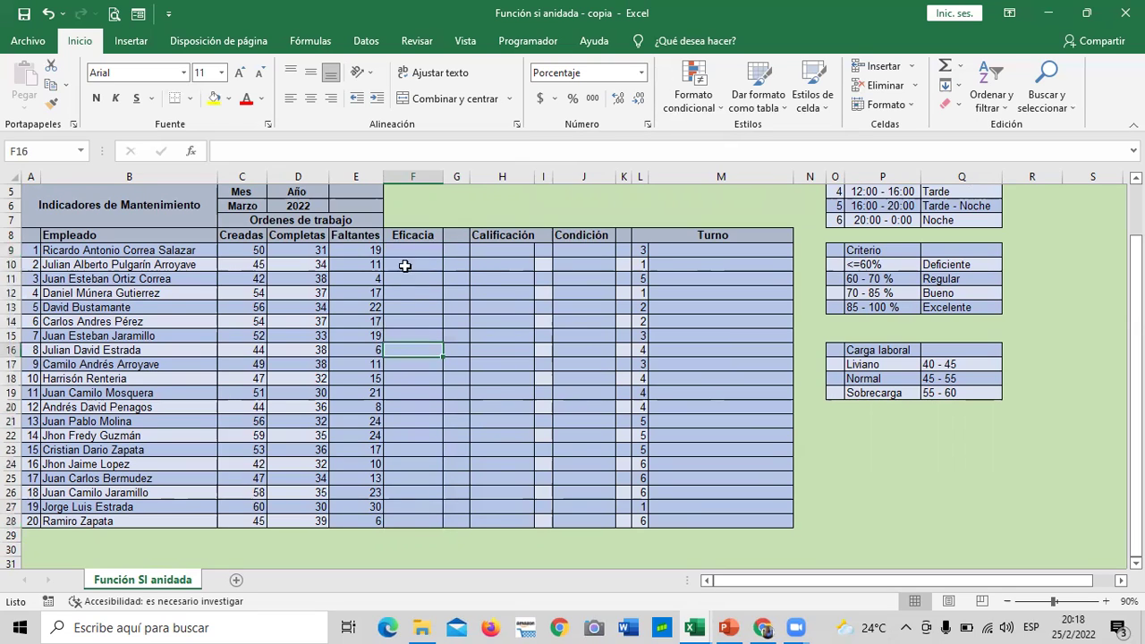
{"action": "type", "text": "="}
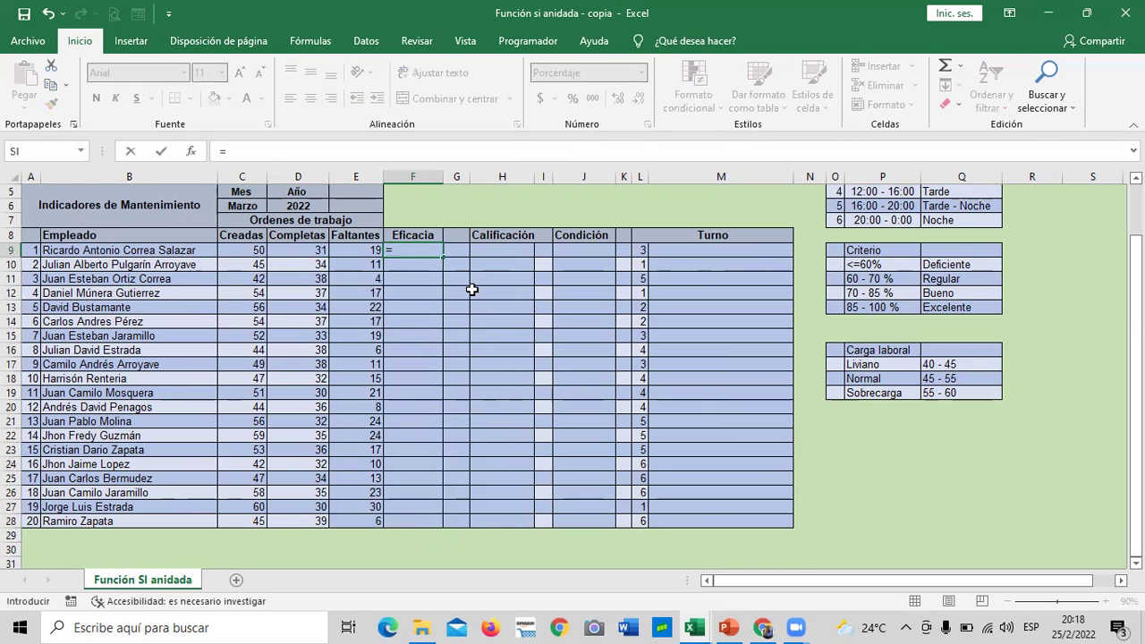
{"action": "type", "text": "("}
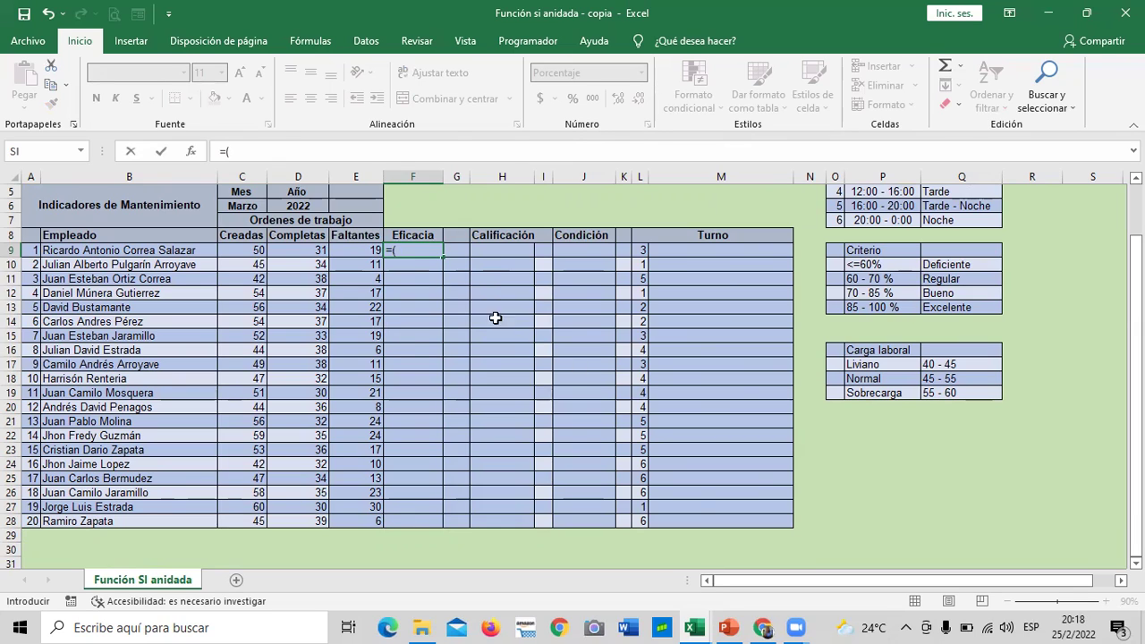
{"action": "left_click", "coordinate": [307, 250]}
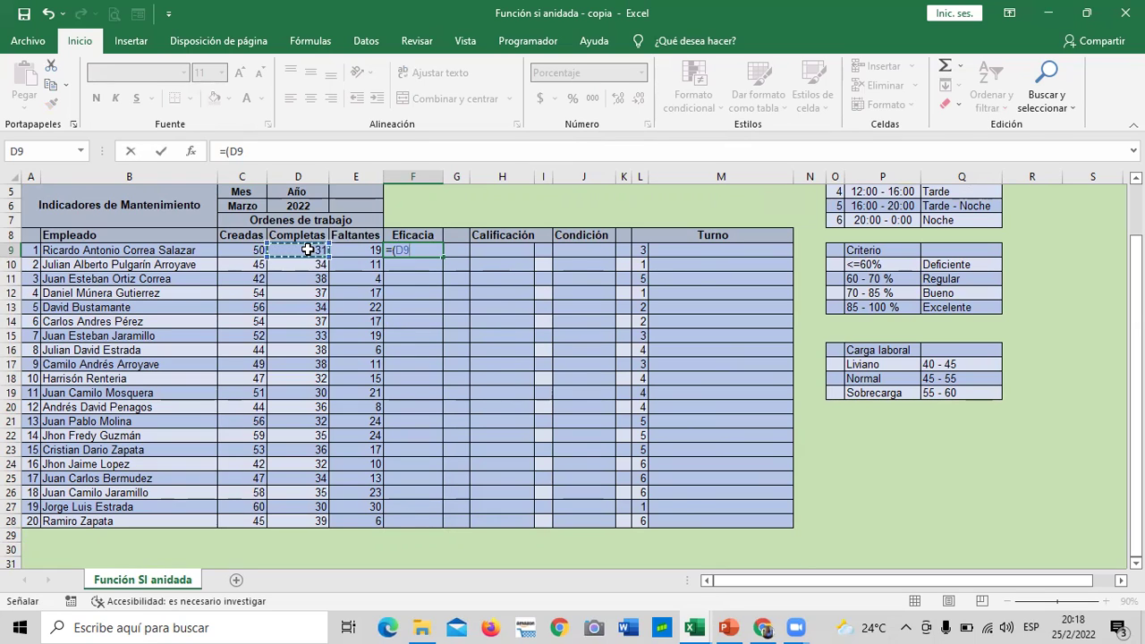
{"action": "type", "text": "*100%"}
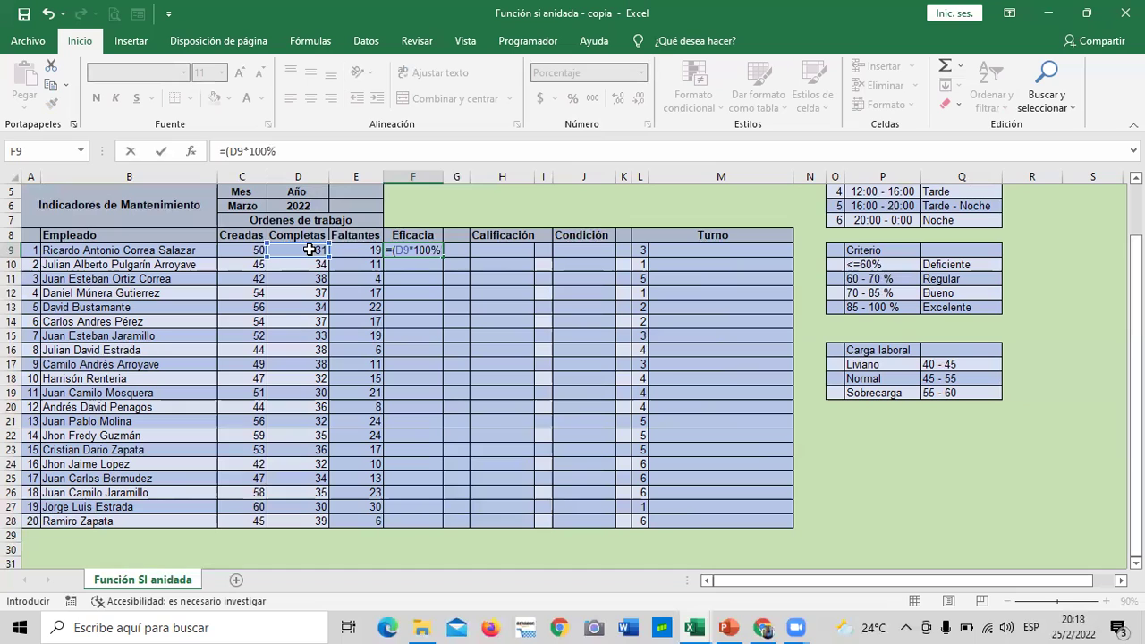
{"action": "type", "text": ")/"}
{"action": "left_click", "coordinate": [238, 250]}
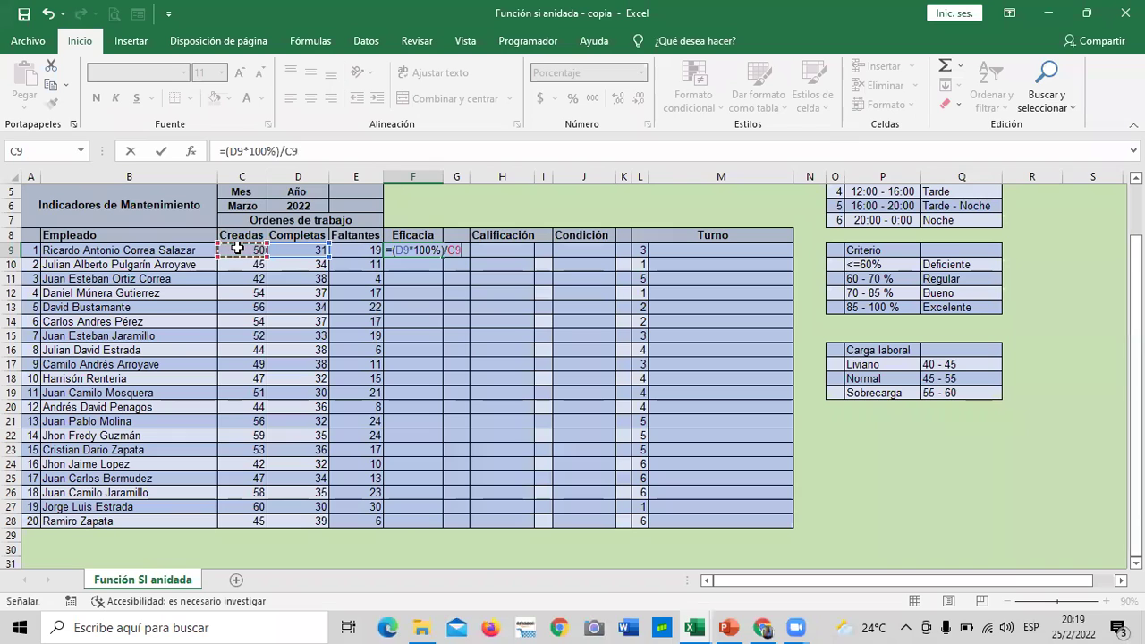
{"action": "key", "text": "Return"}
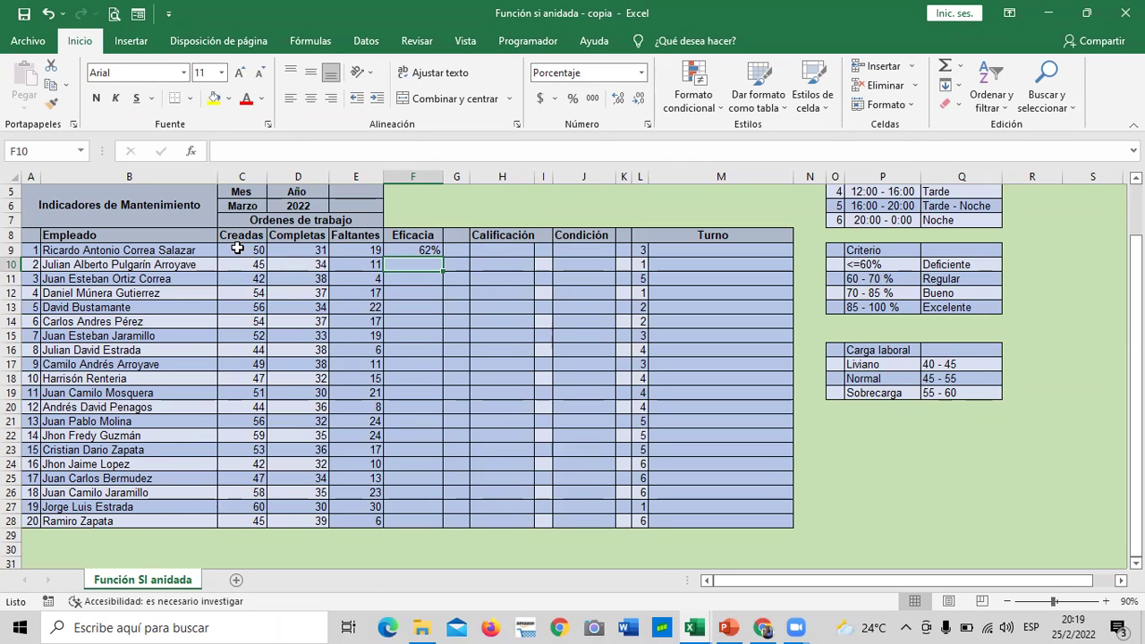
Calculate the second employee's efficacy in F10 with the formula =(D10*100%)/C10
{"action": "type", "text": "="}
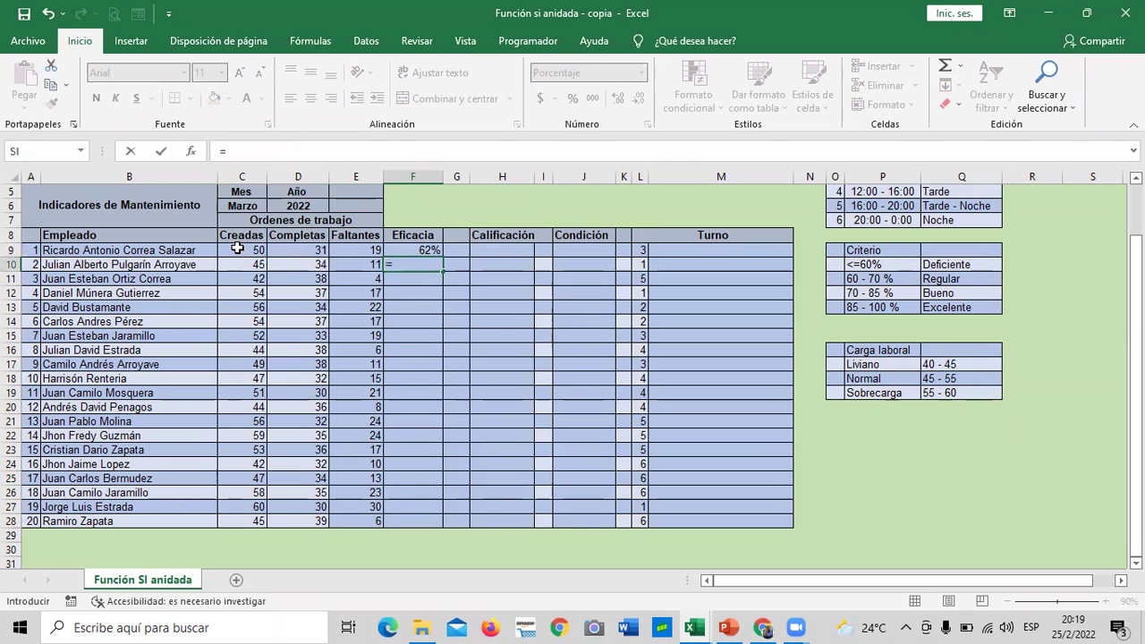
{"action": "type", "text": "("}
{"action": "left_click", "coordinate": [301, 265]}
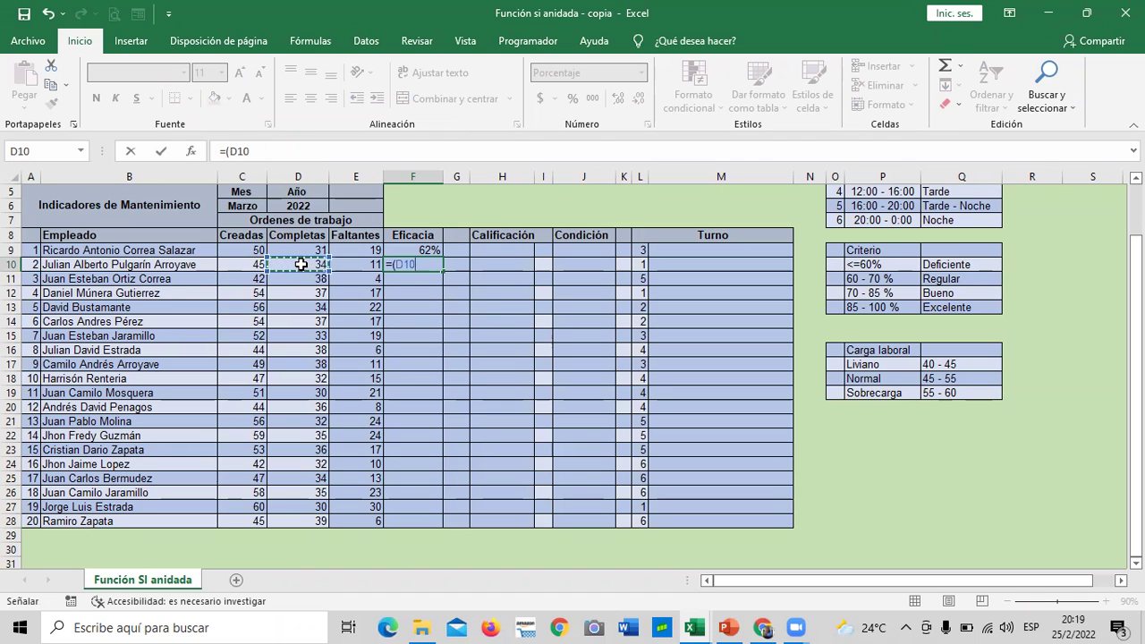
{"action": "type", "text": "*100"}
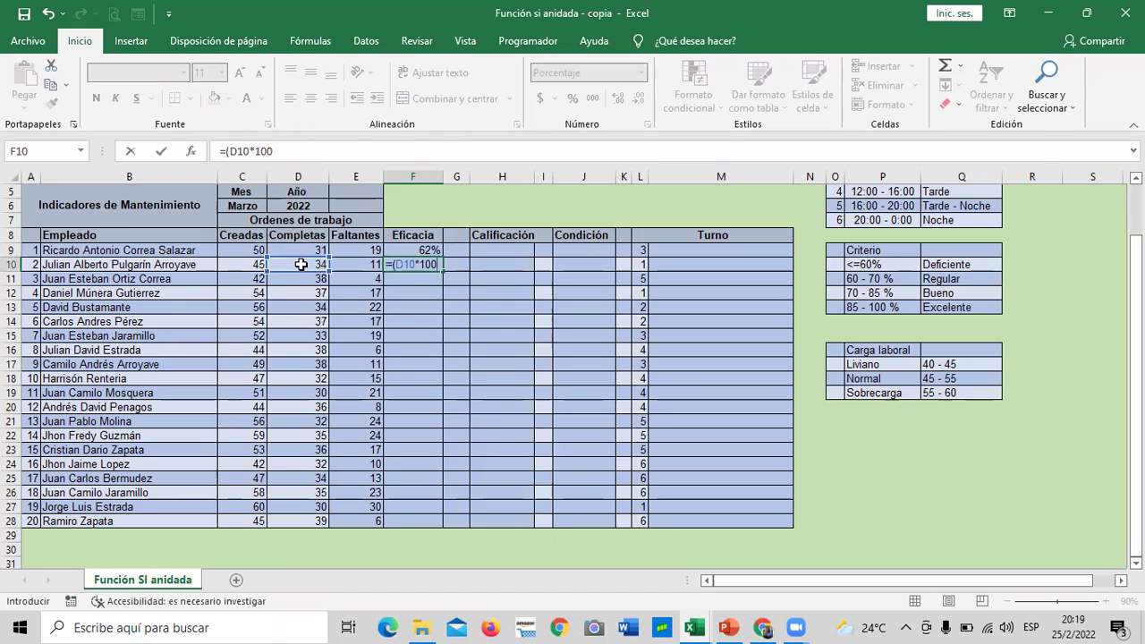
{"action": "type", "text": "%)/"}
{"action": "left_click", "coordinate": [251, 265]}
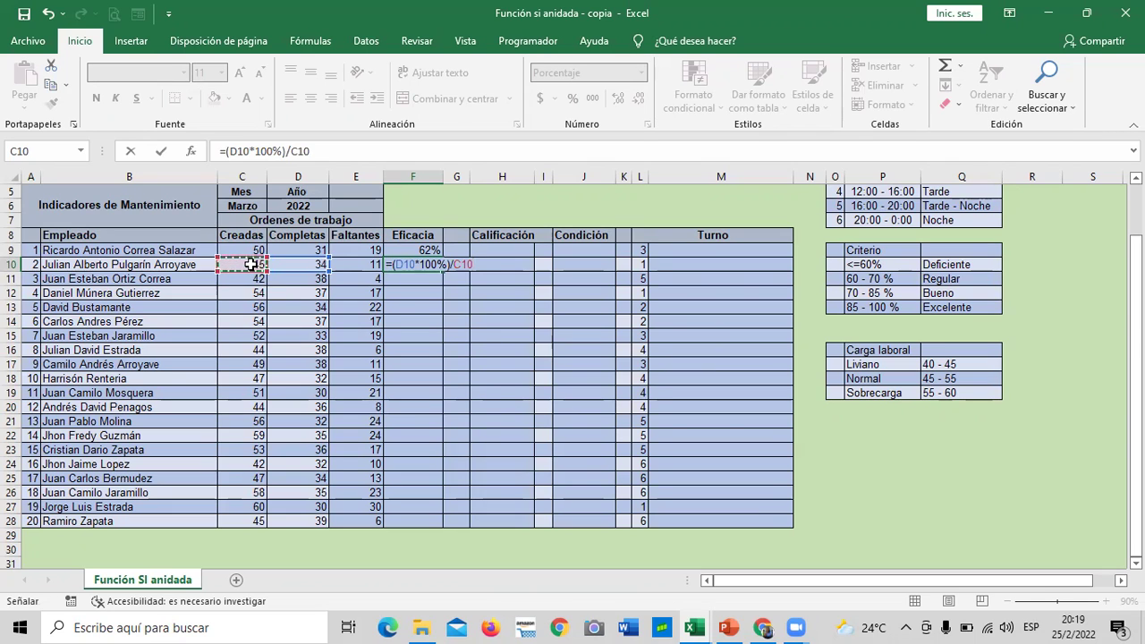
{"action": "key", "text": "Return"}
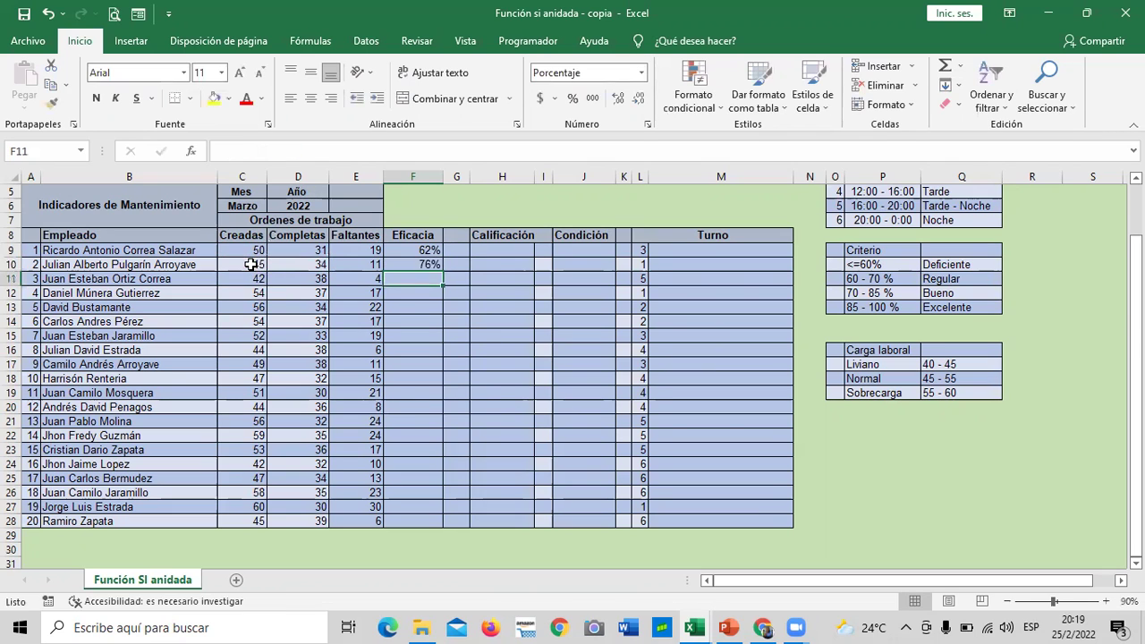
Fill the efficacy formula from F10 down the Eficacia column to the last employee in row 28
{"action": "left_click", "coordinate": [407, 265]}
{"action": "left_click_drag", "start_coordinate": [443, 271], "coordinate": [458, 527]}
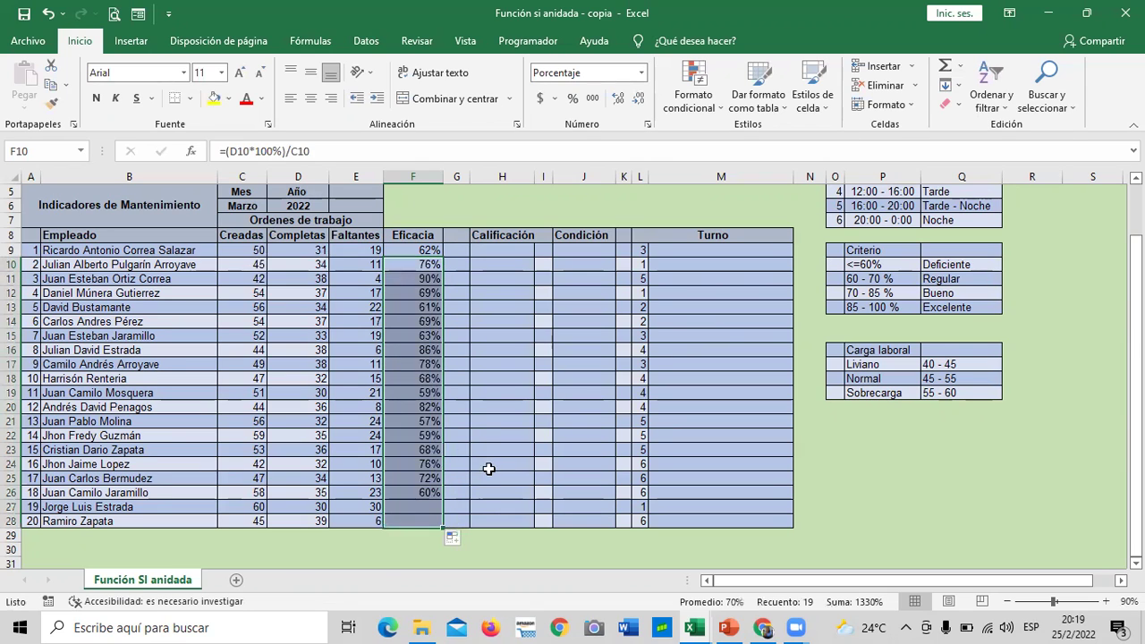
{"action": "left_click", "coordinate": [490, 477]}
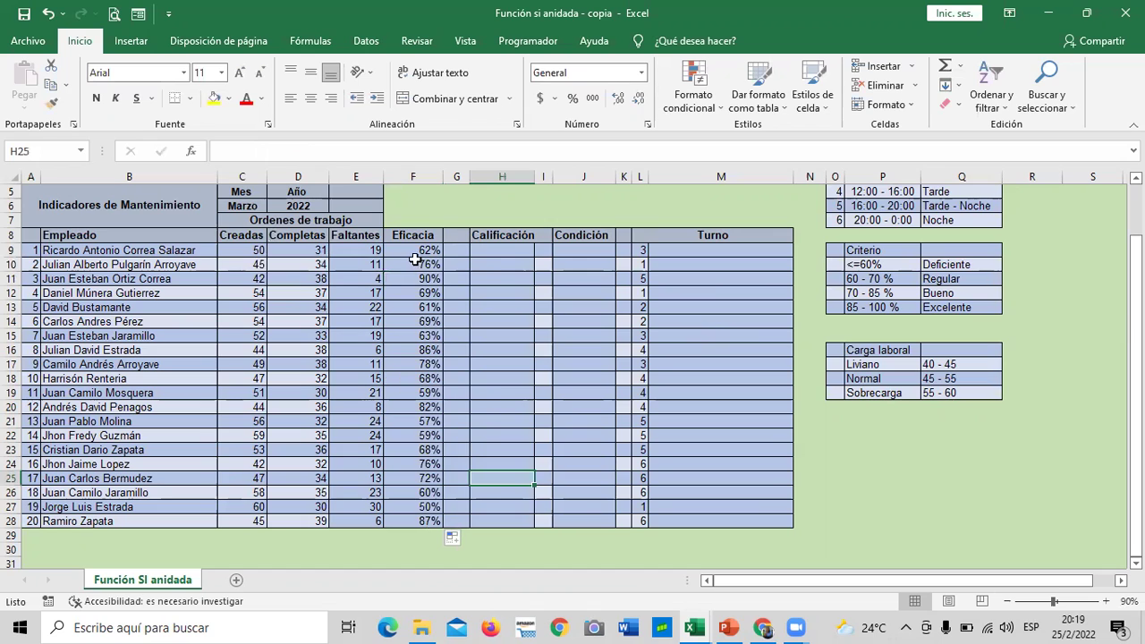
Set the Eficacia cells F9 to F28 to the General number format and inspect several of the cells
{"action": "left_click_drag", "start_coordinate": [412, 246], "coordinate": [402, 521]}
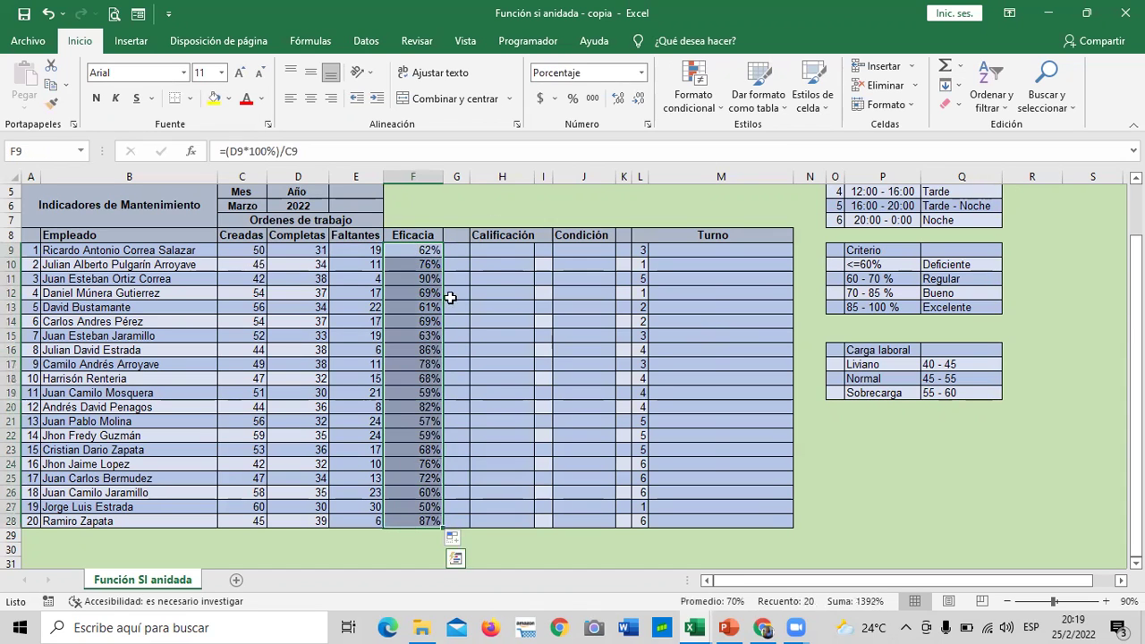
{"action": "left_click", "coordinate": [641, 73]}
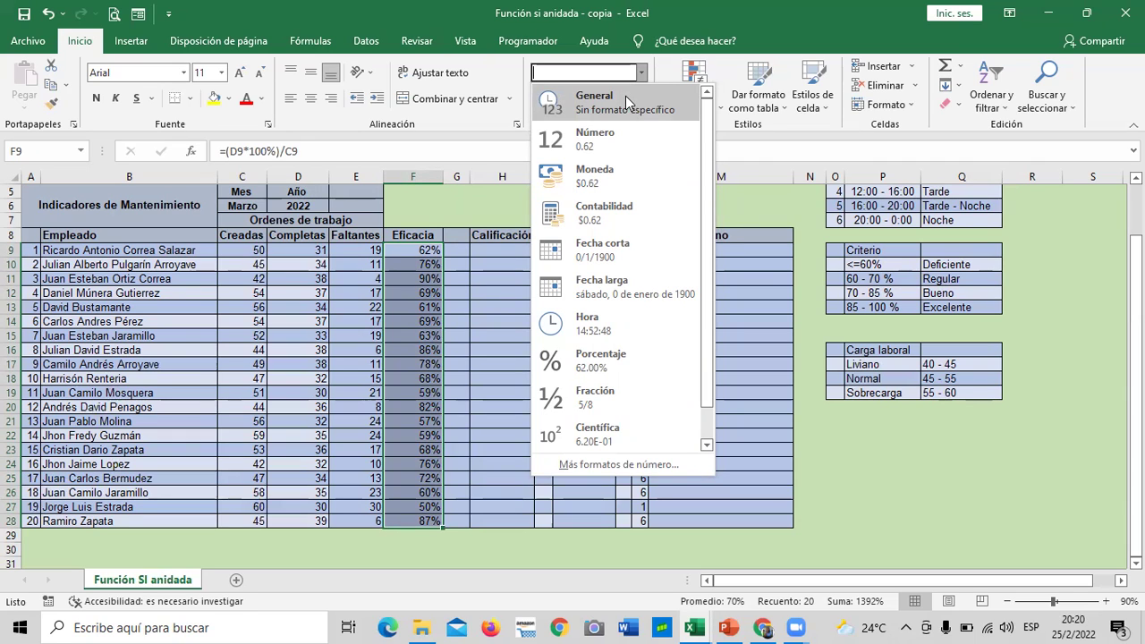
{"action": "left_click", "coordinate": [625, 95]}
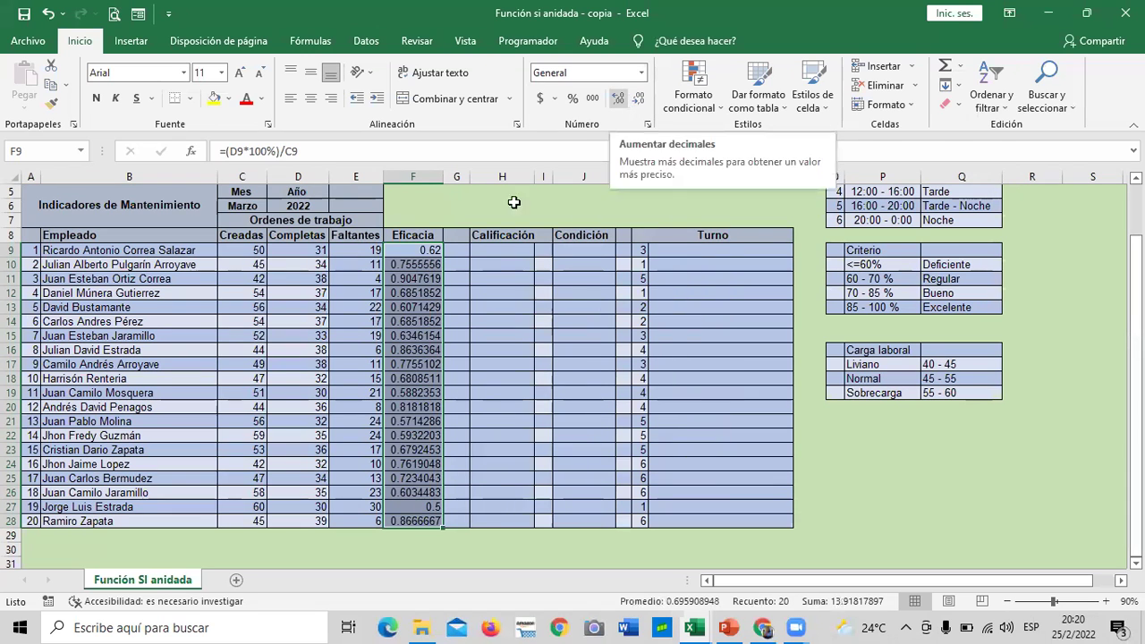
{"action": "left_click", "coordinate": [506, 395]}
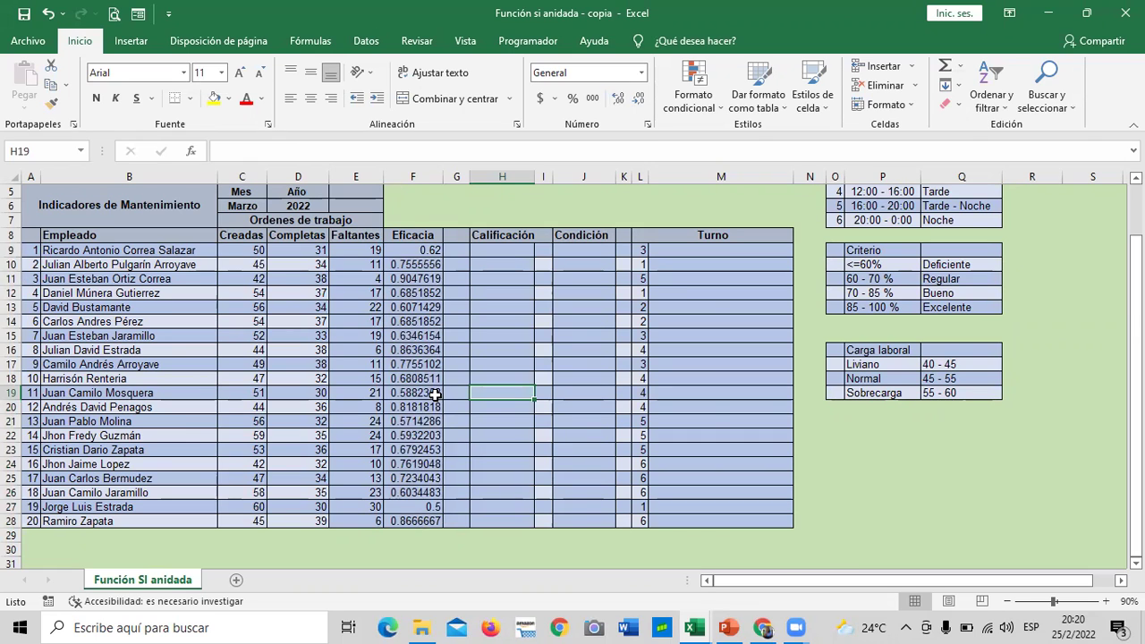
{"action": "left_click", "coordinate": [402, 250]}
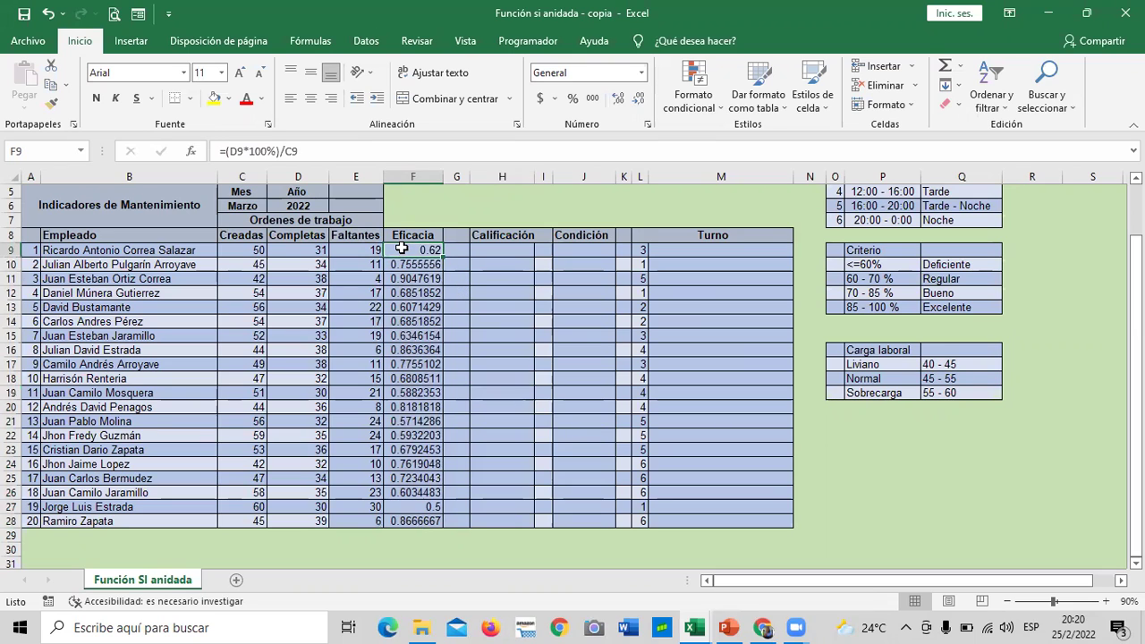
{"action": "left_click", "coordinate": [415, 298]}
{"action": "left_click", "coordinate": [409, 363]}
{"action": "left_click", "coordinate": [414, 434]}
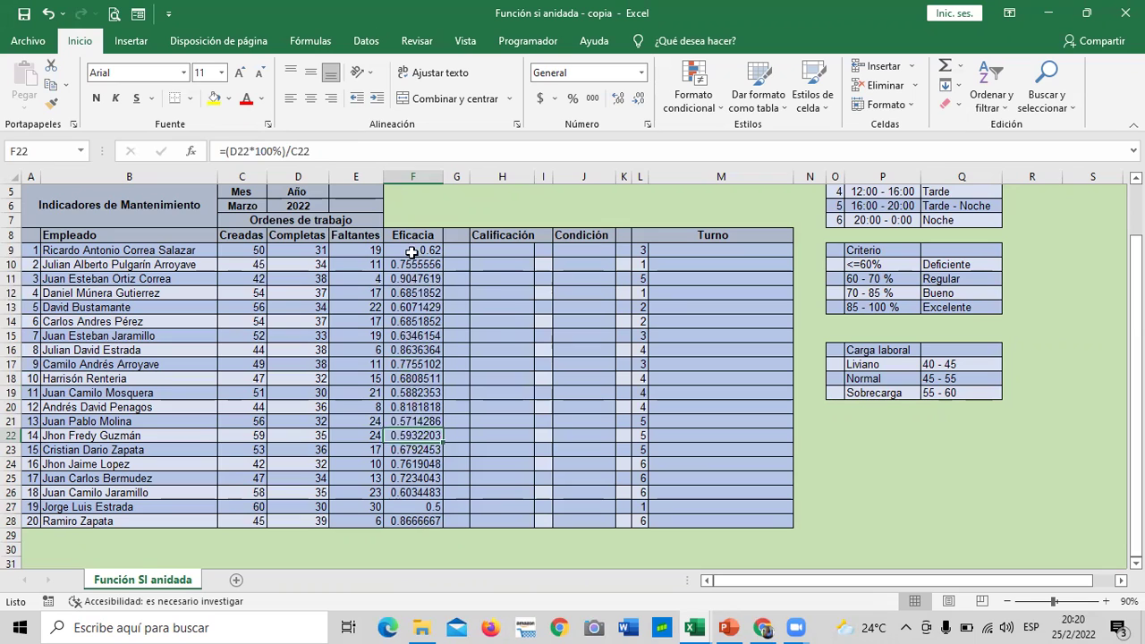
Format the Eficacia cells F9 to F28 as Porcentaje with no decimal places
{"action": "left_click_drag", "start_coordinate": [410, 246], "coordinate": [412, 522]}
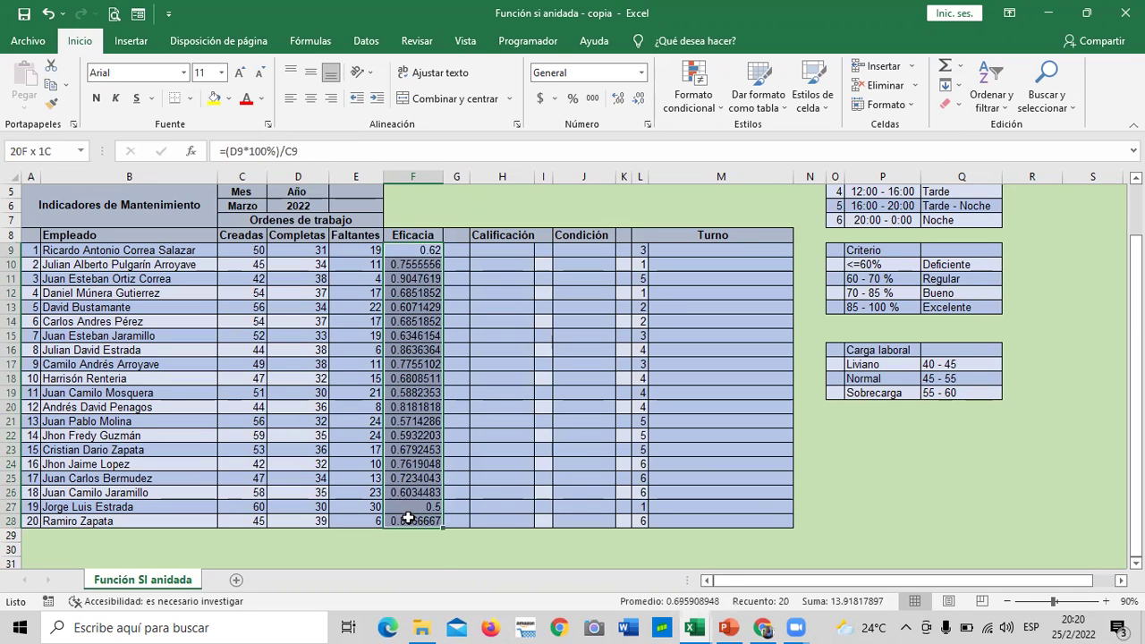
{"action": "left_click", "coordinate": [641, 74]}
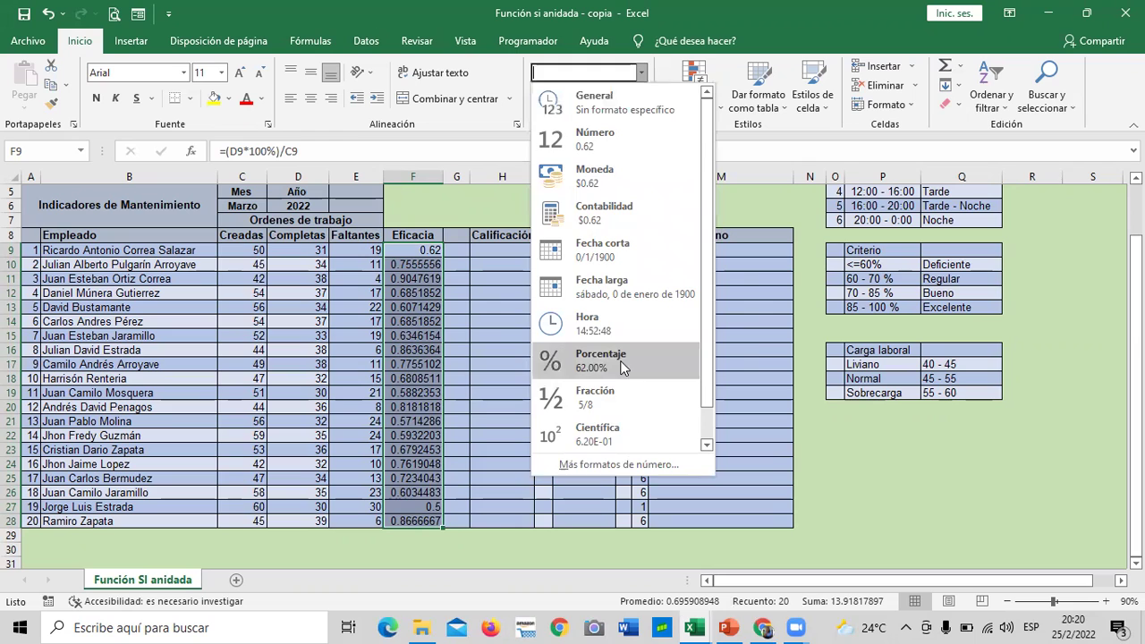
{"action": "left_click", "coordinate": [630, 359]}
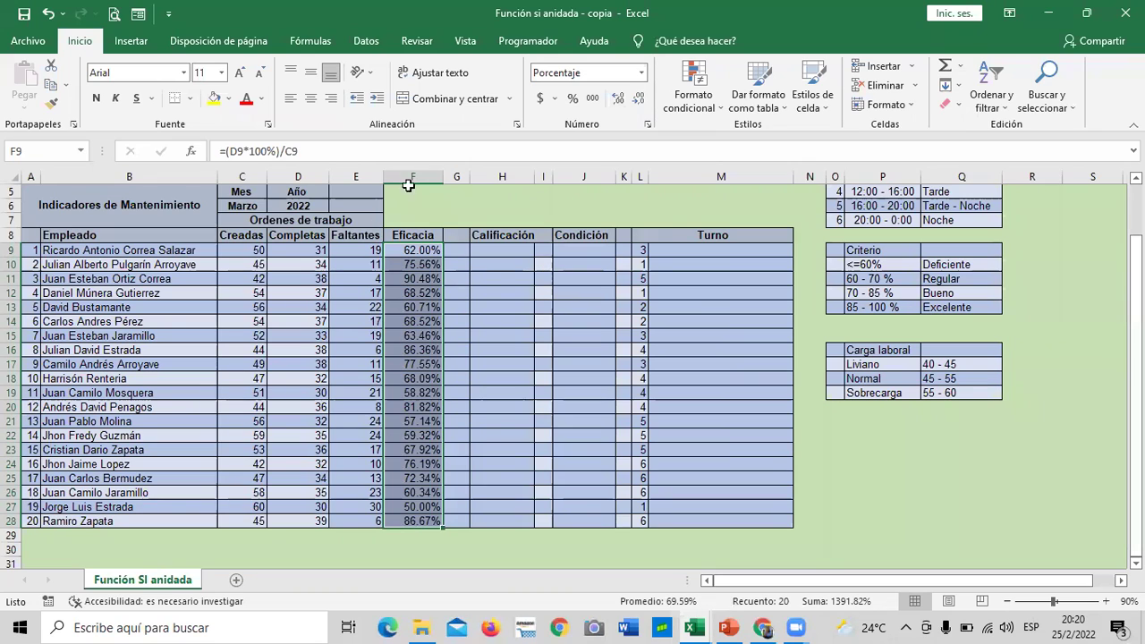
{"action": "left_click", "coordinate": [640, 103]}
{"action": "left_click", "coordinate": [640, 103]}
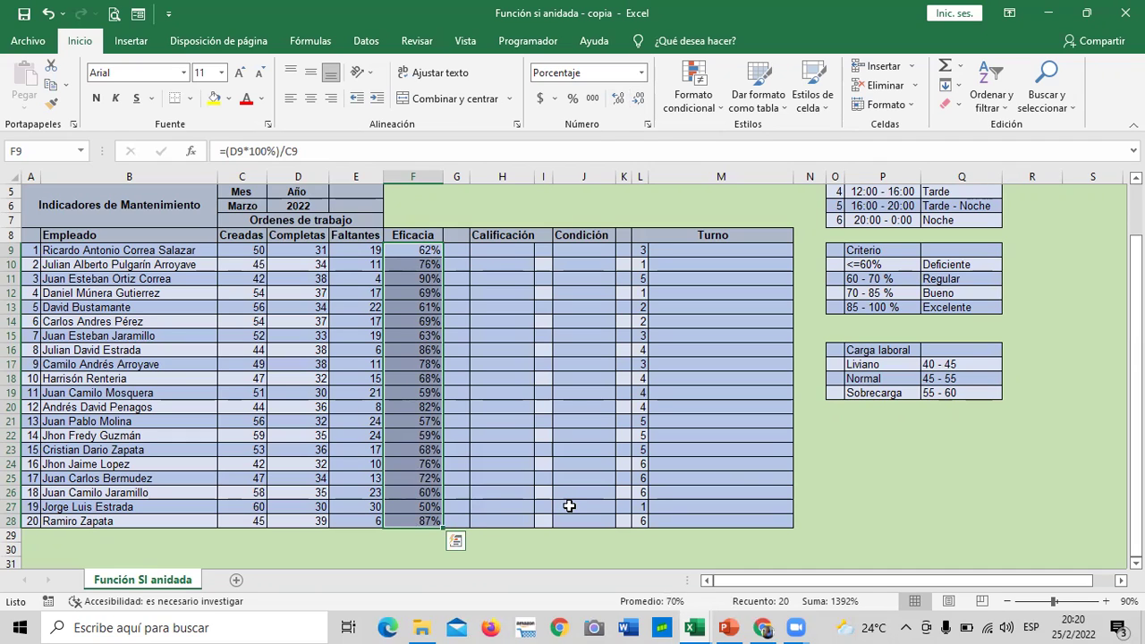
{"action": "left_click", "coordinate": [511, 462]}
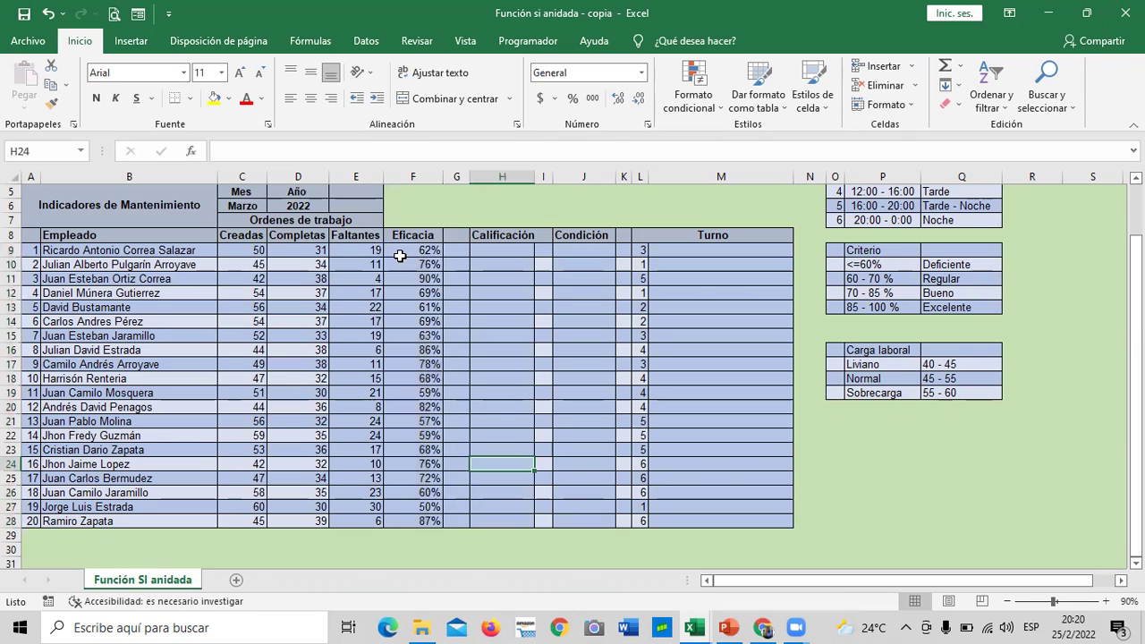
Examine the Criterio table's ranges and ratings against the first employee's efficacy in F9 and the empty Calificación cell H9
{"action": "left_click", "coordinate": [509, 252]}
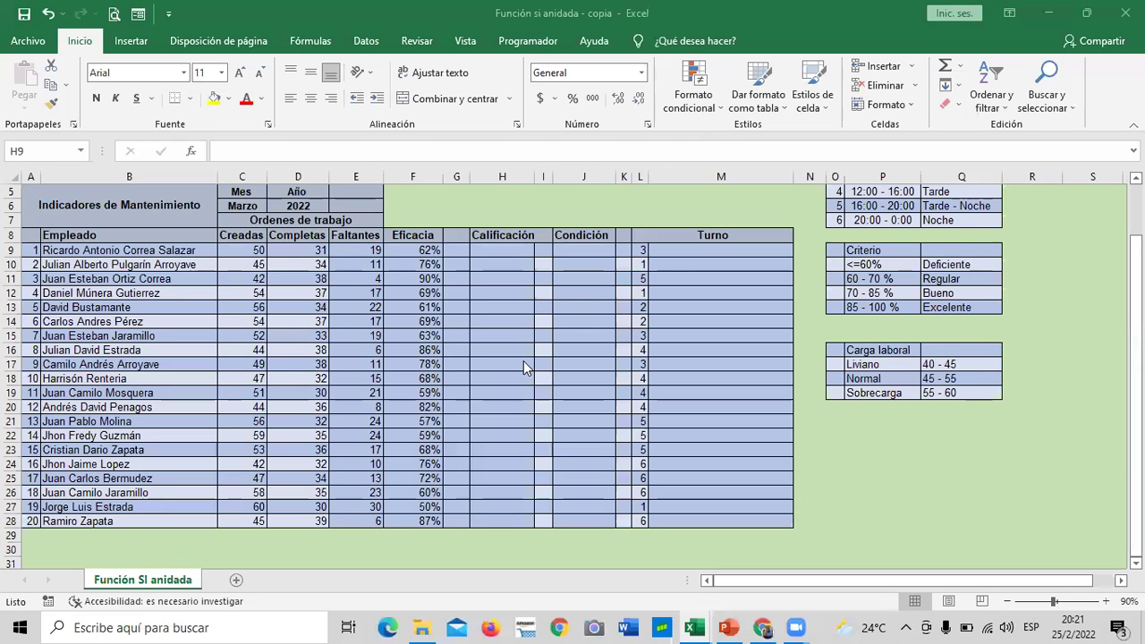
{"action": "left_click", "coordinate": [505, 248]}
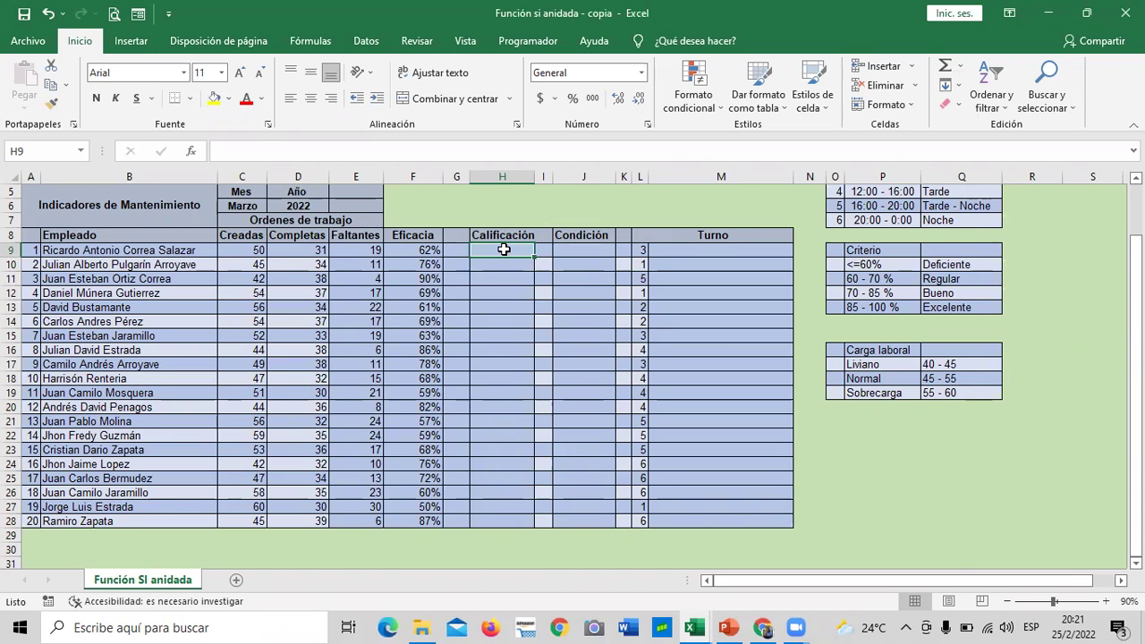
{"action": "left_click", "coordinate": [885, 252]}
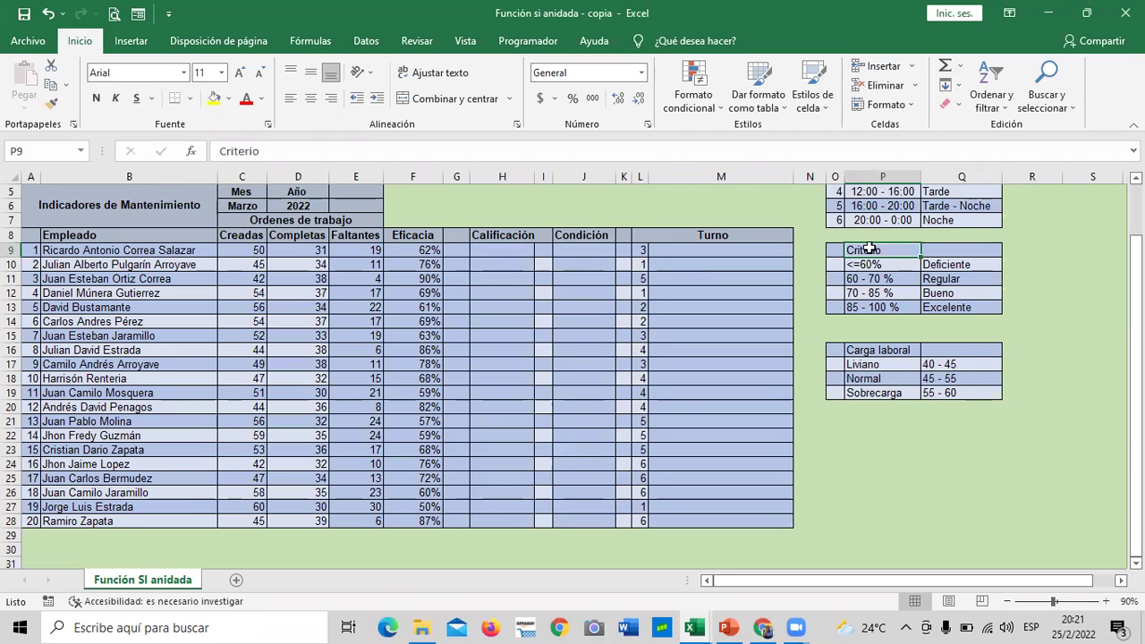
{"action": "left_click", "coordinate": [425, 252]}
{"action": "left_click", "coordinate": [942, 266]}
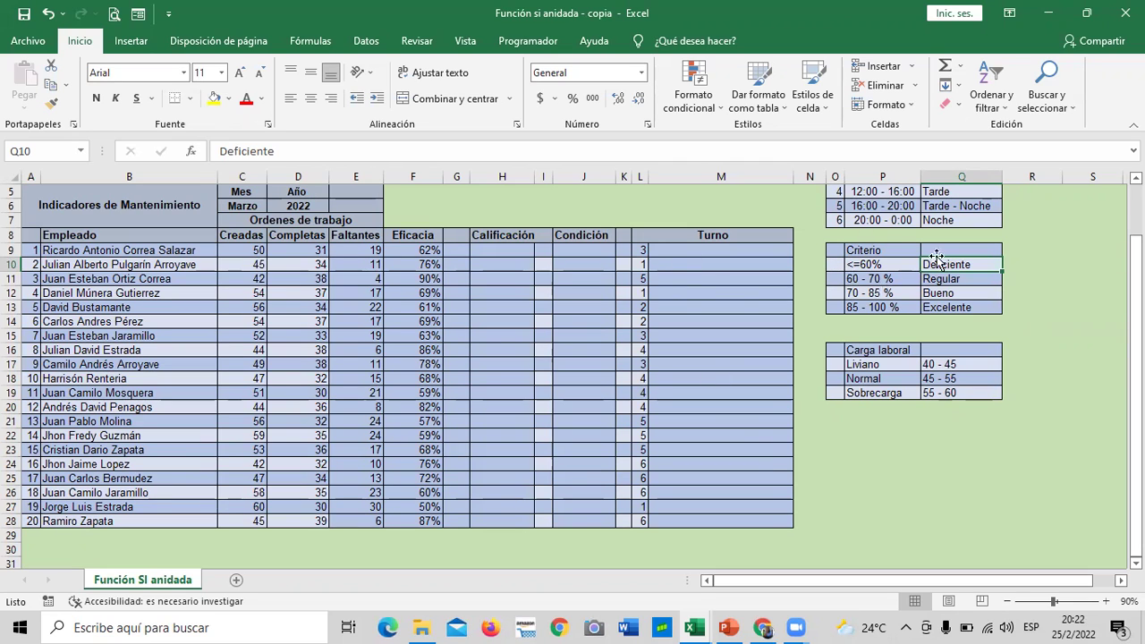
{"action": "left_click", "coordinate": [494, 251]}
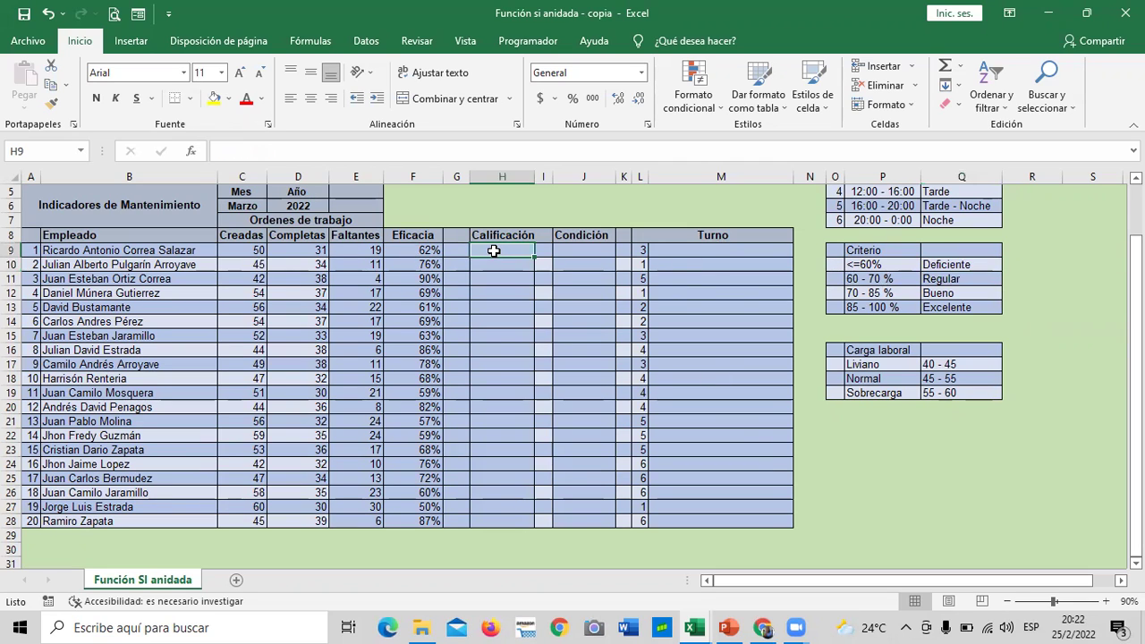
{"action": "left_click", "coordinate": [417, 250]}
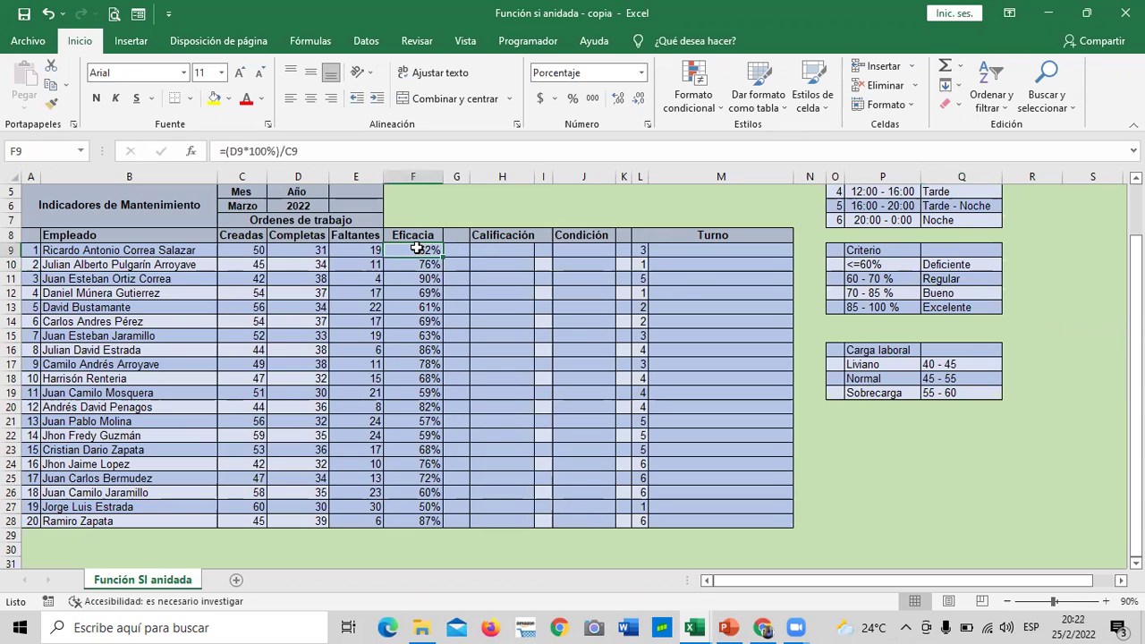
Start an SI formula in the first employee's Calificación cell H9 that returns "Deficiente" when F9<=60%
{"action": "left_click", "coordinate": [507, 249]}
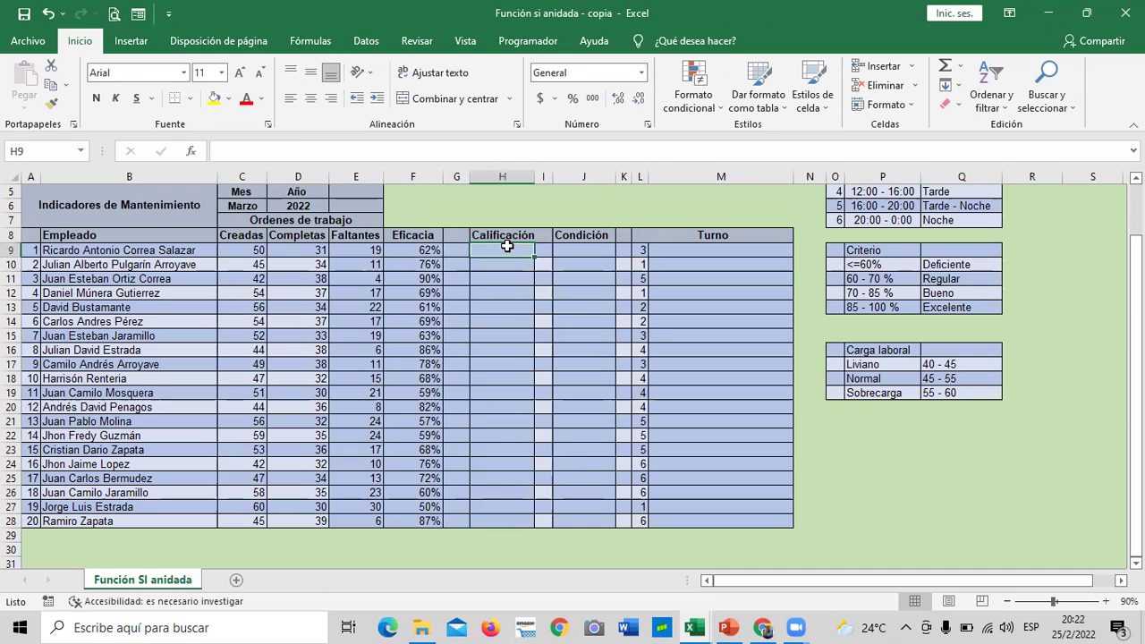
{"action": "type", "text": "=si"}
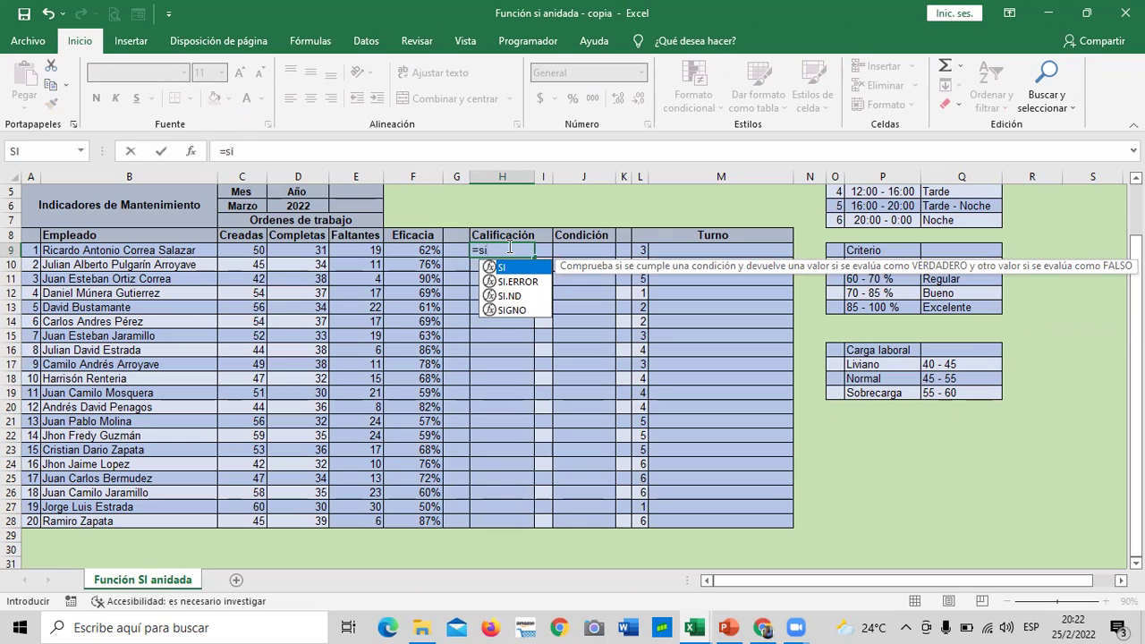
{"action": "double_click", "coordinate": [524, 269]}
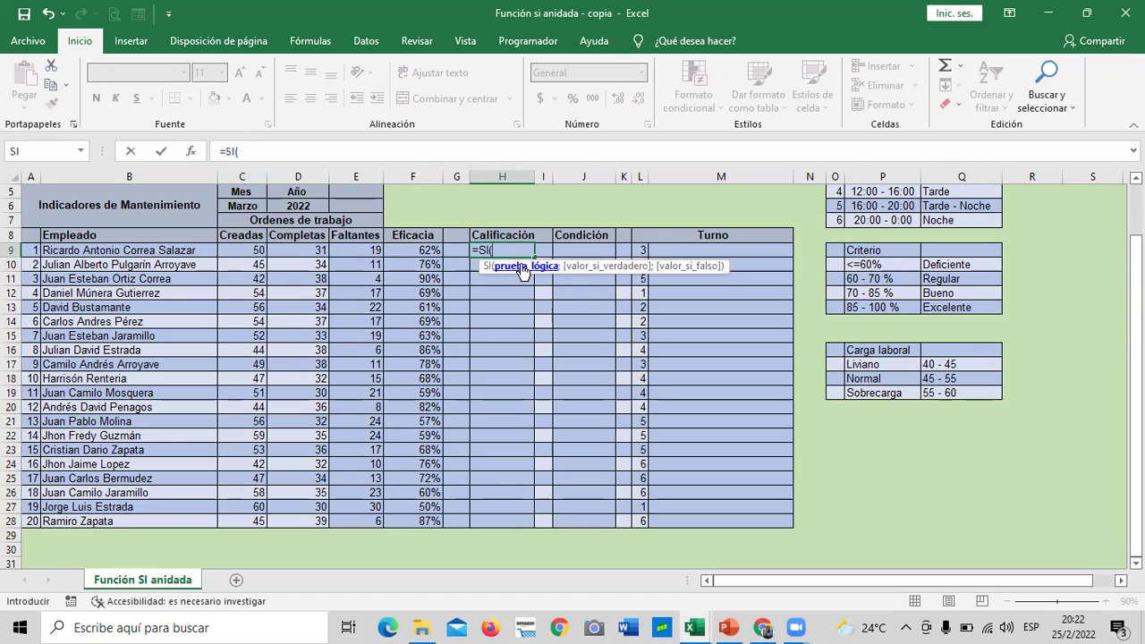
{"action": "left_click", "coordinate": [420, 251]}
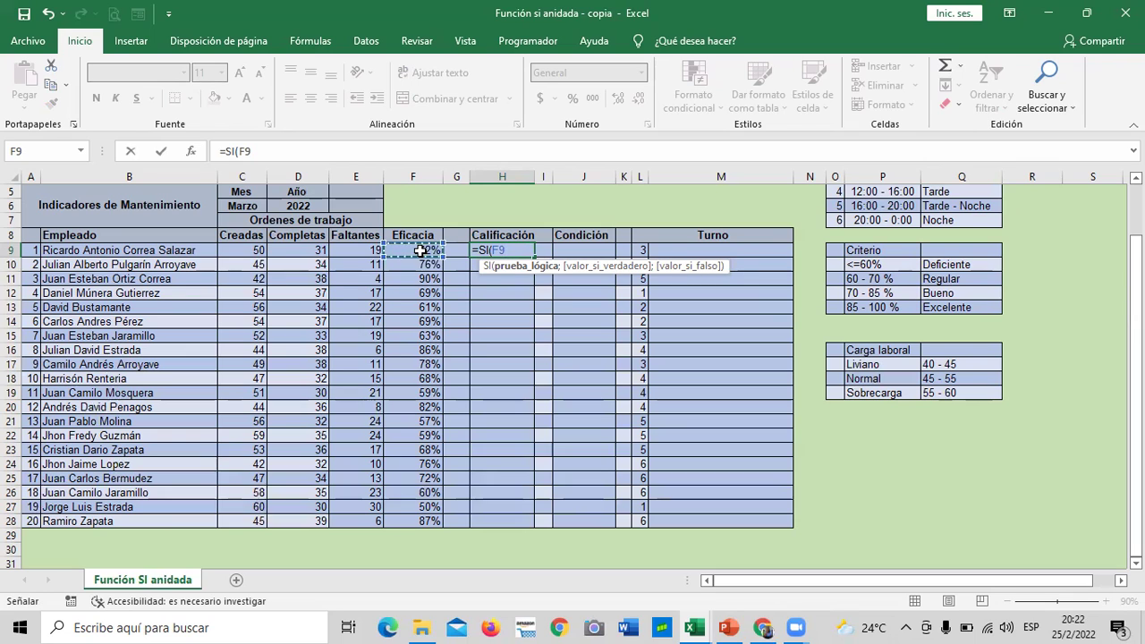
{"action": "type", "text": "<=60"}
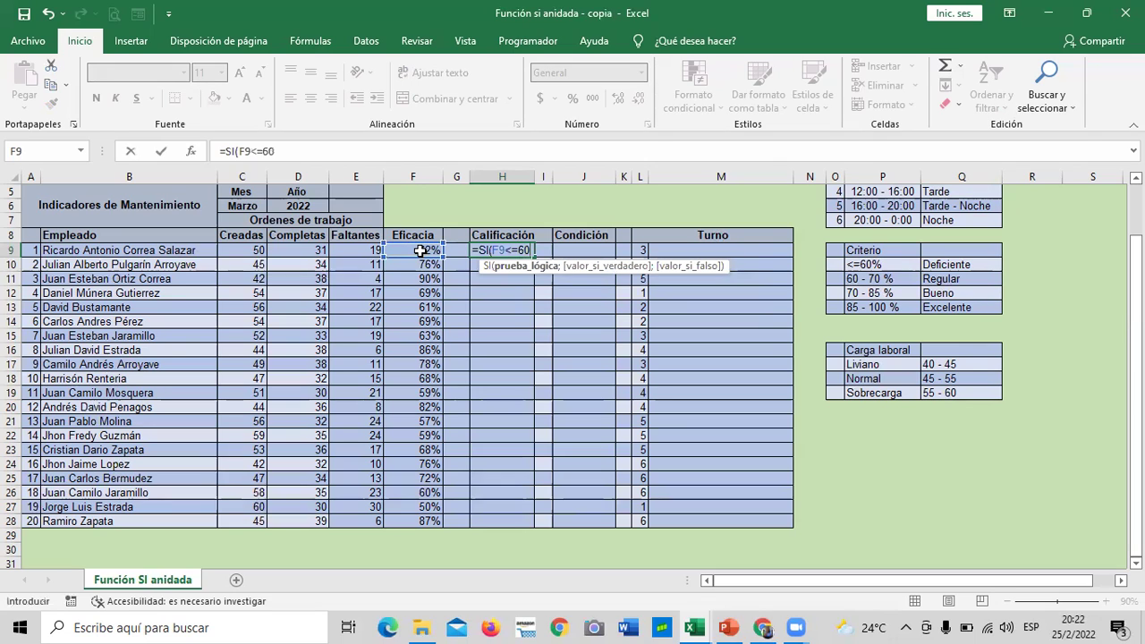
{"action": "type", "text": "%"}
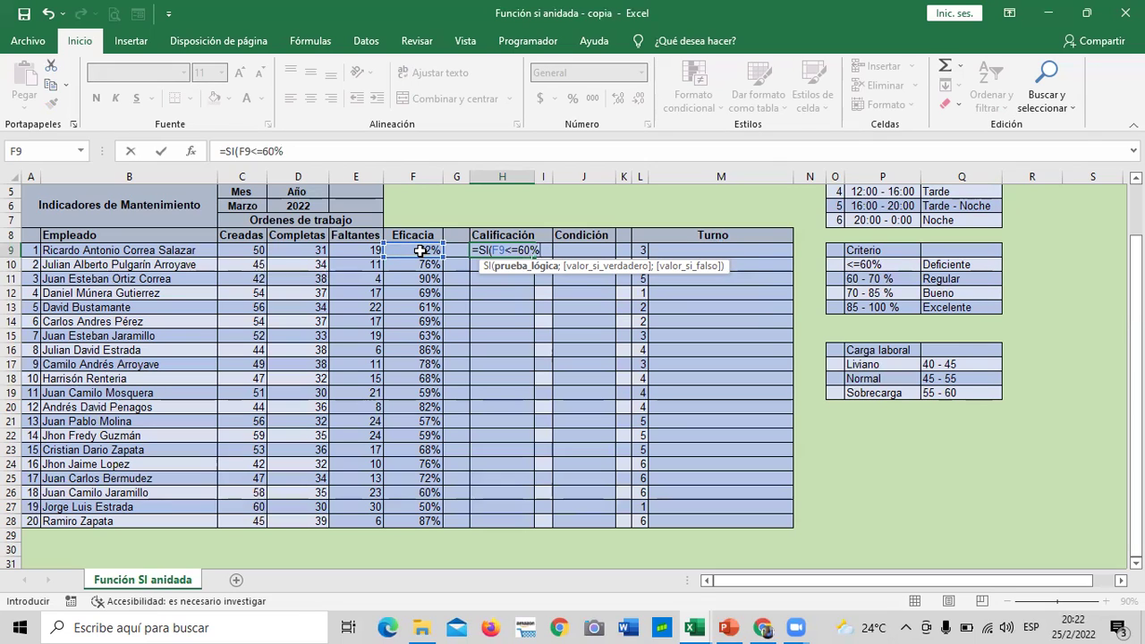
{"action": "type", "text": ";"}
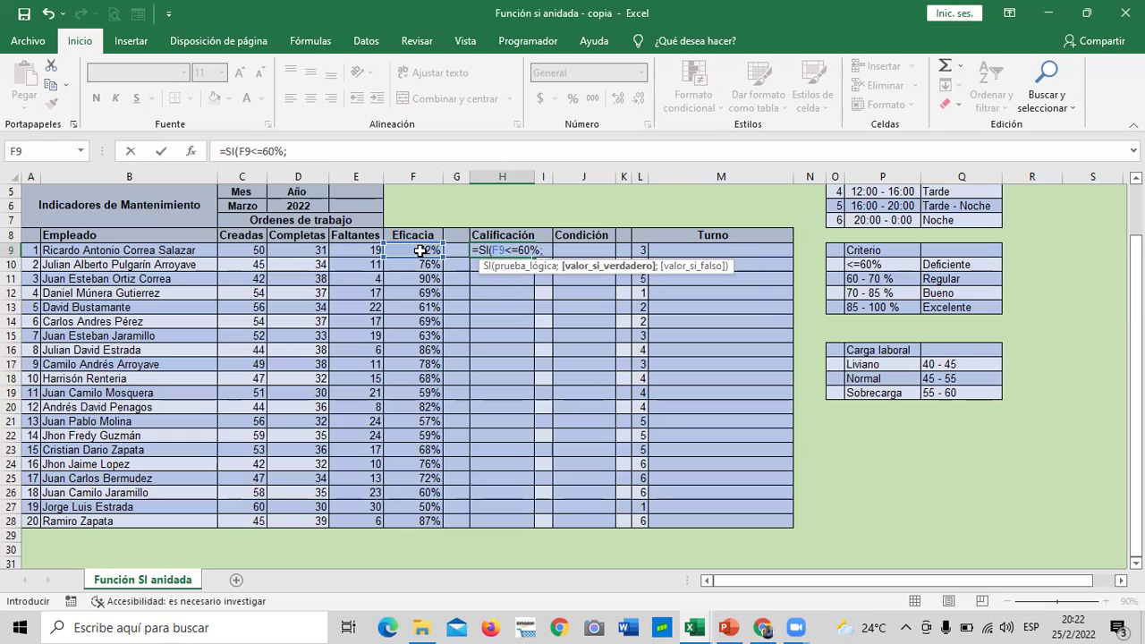
{"action": "type", "text": "\""}
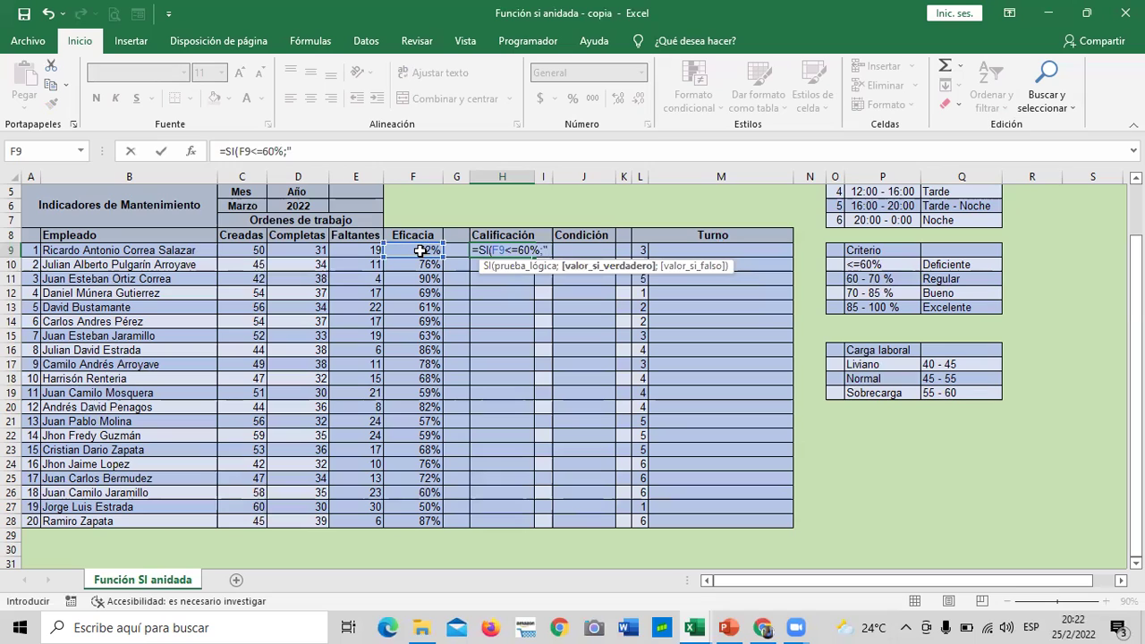
{"action": "type", "text": "Deficien"}
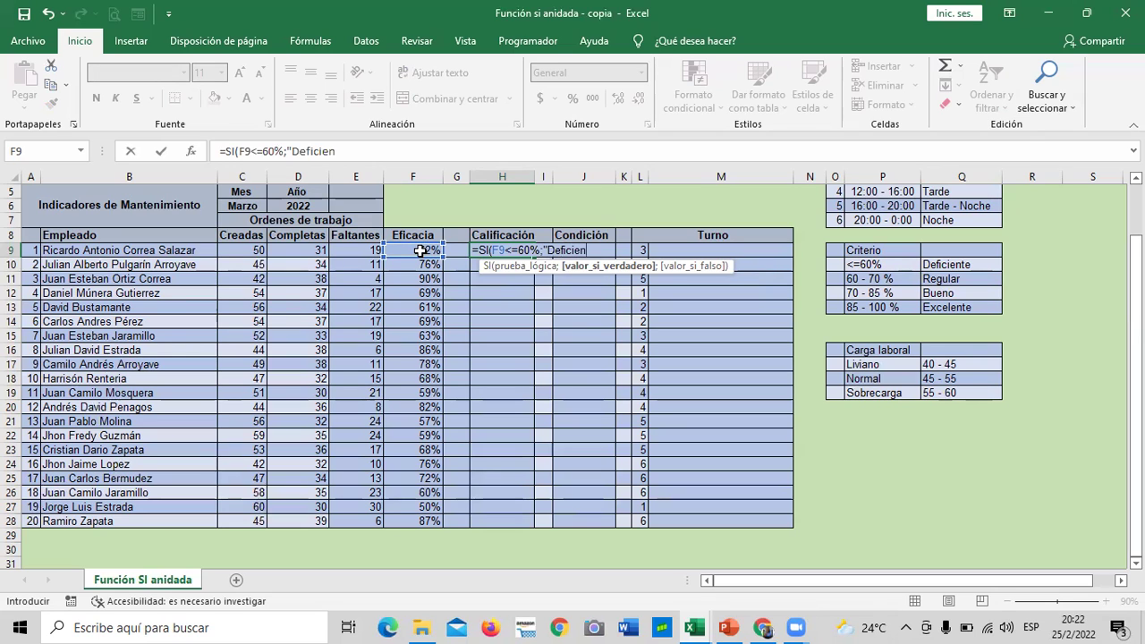
{"action": "type", "text": "te\""}
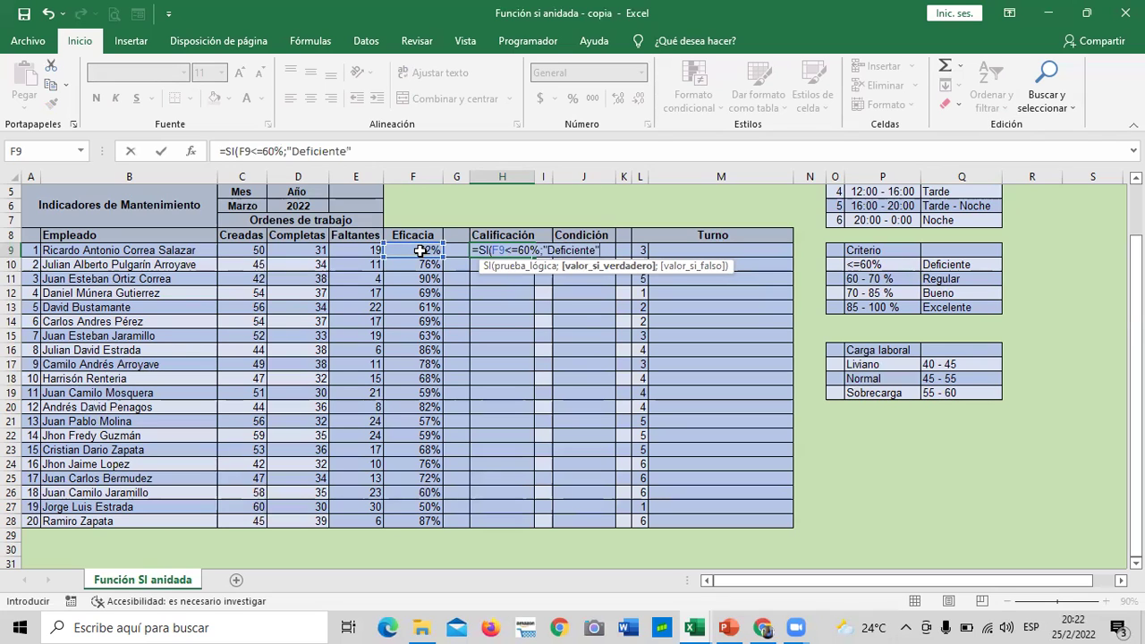
{"action": "type", "text": ";"}
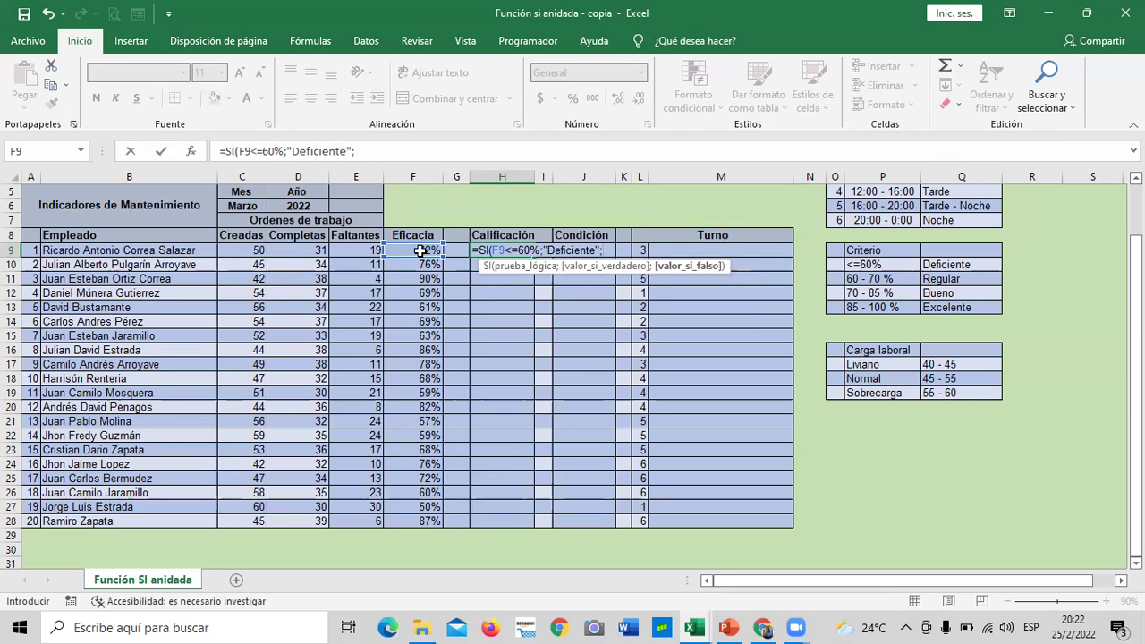
Nest a second SI as the false value in H9's formula, returning "Regular" when F9<=70%
{"action": "type", "text": "si"}
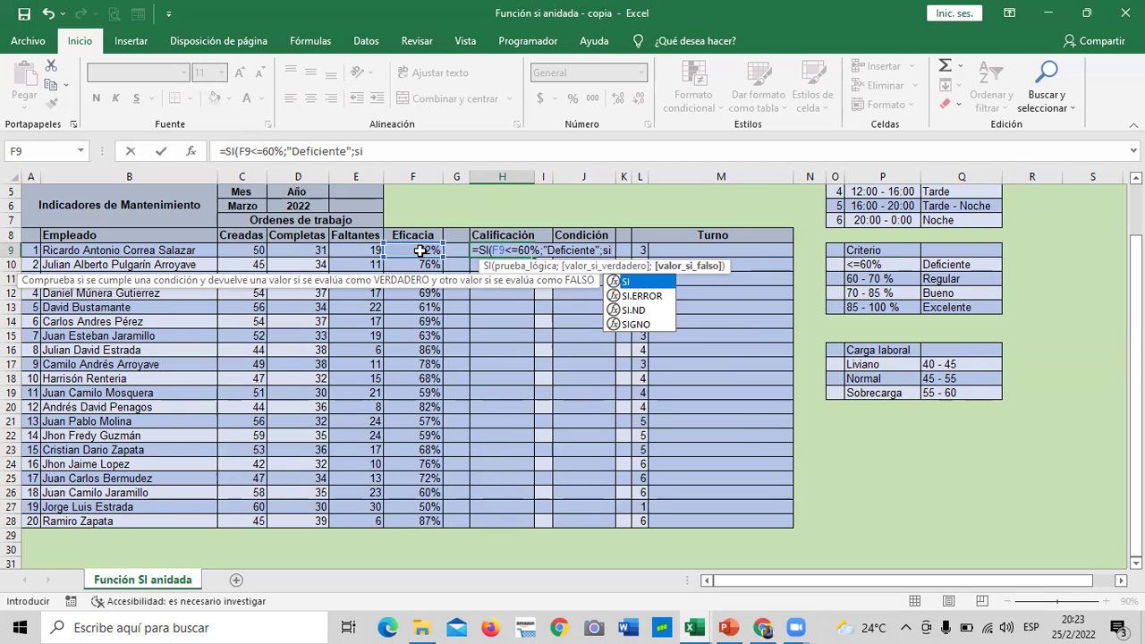
{"action": "double_click", "coordinate": [652, 281]}
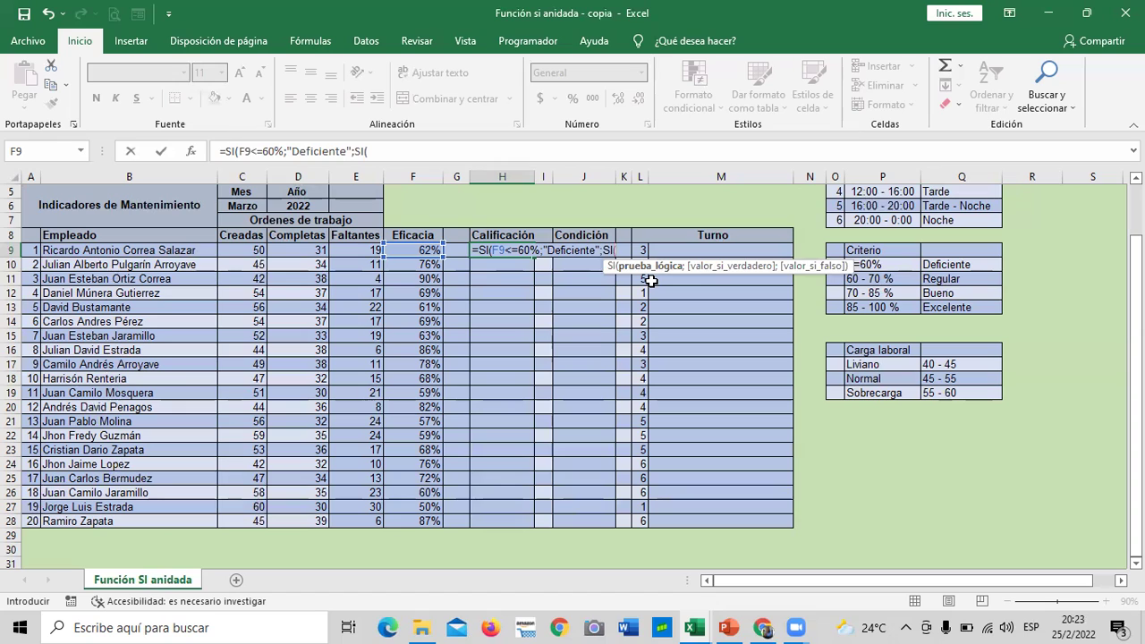
{"action": "left_click", "coordinate": [411, 251]}
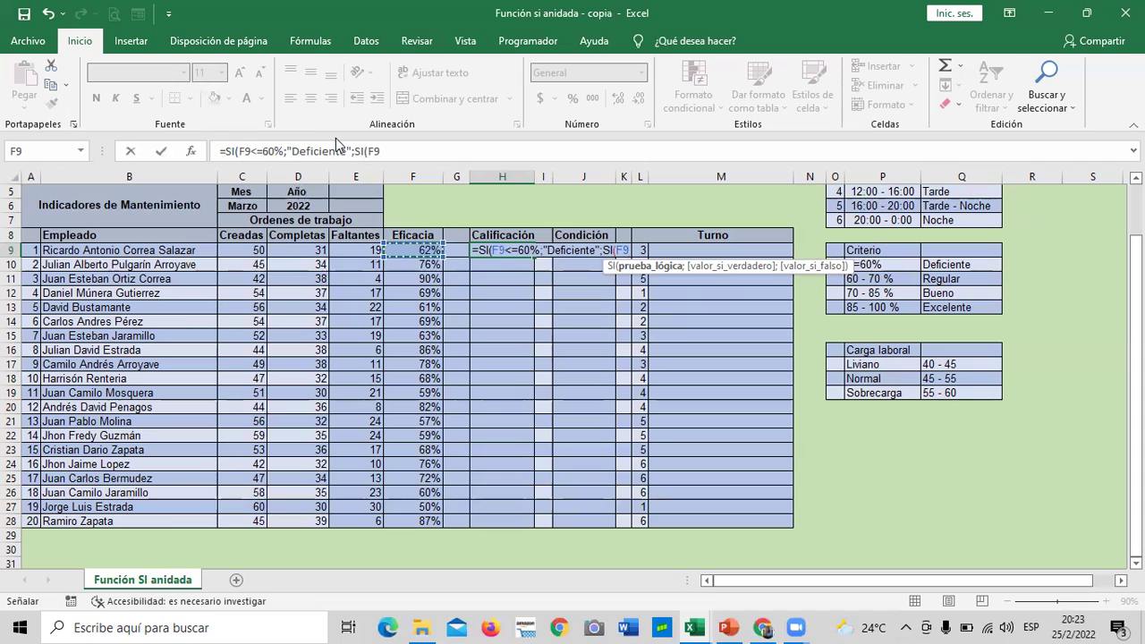
{"action": "left_click", "coordinate": [394, 151]}
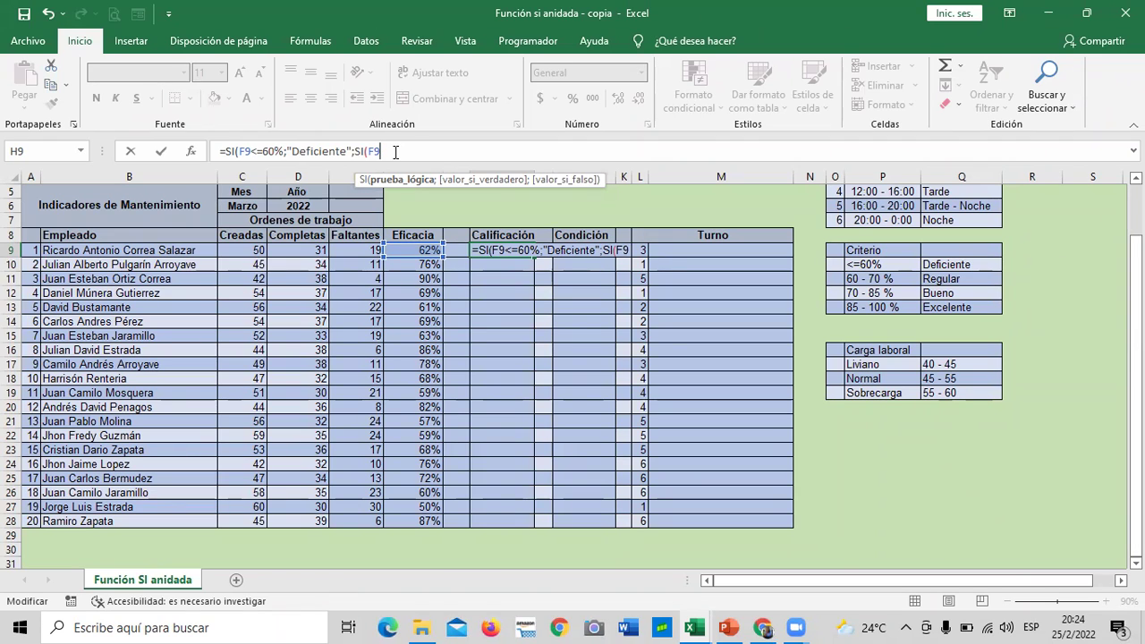
{"action": "type", "text": "<=70"}
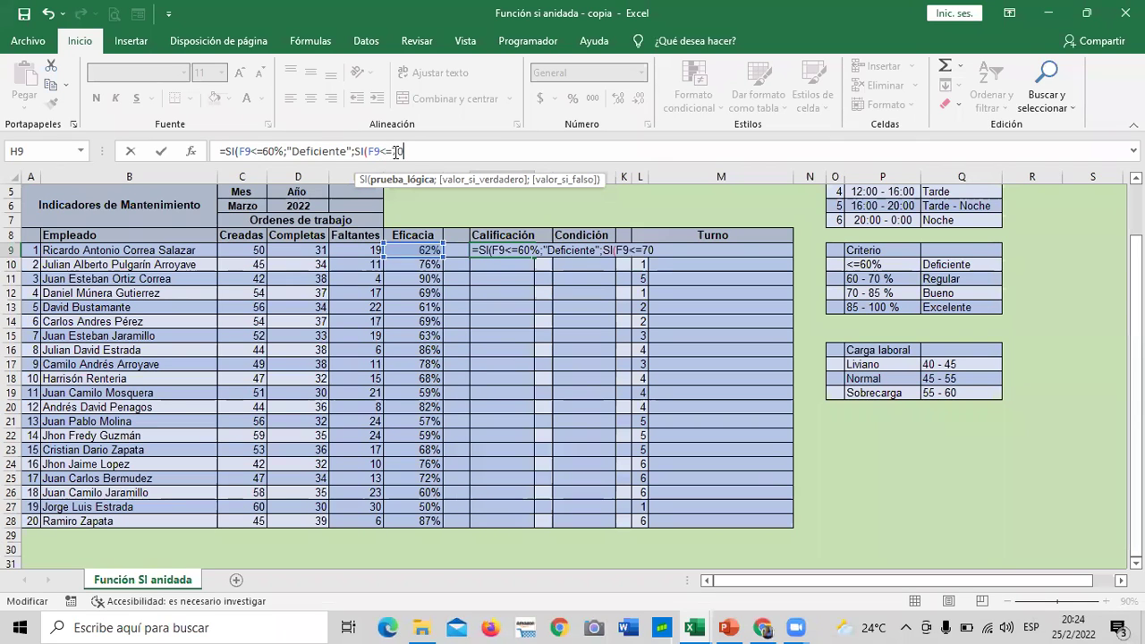
{"action": "type", "text": "%;"}
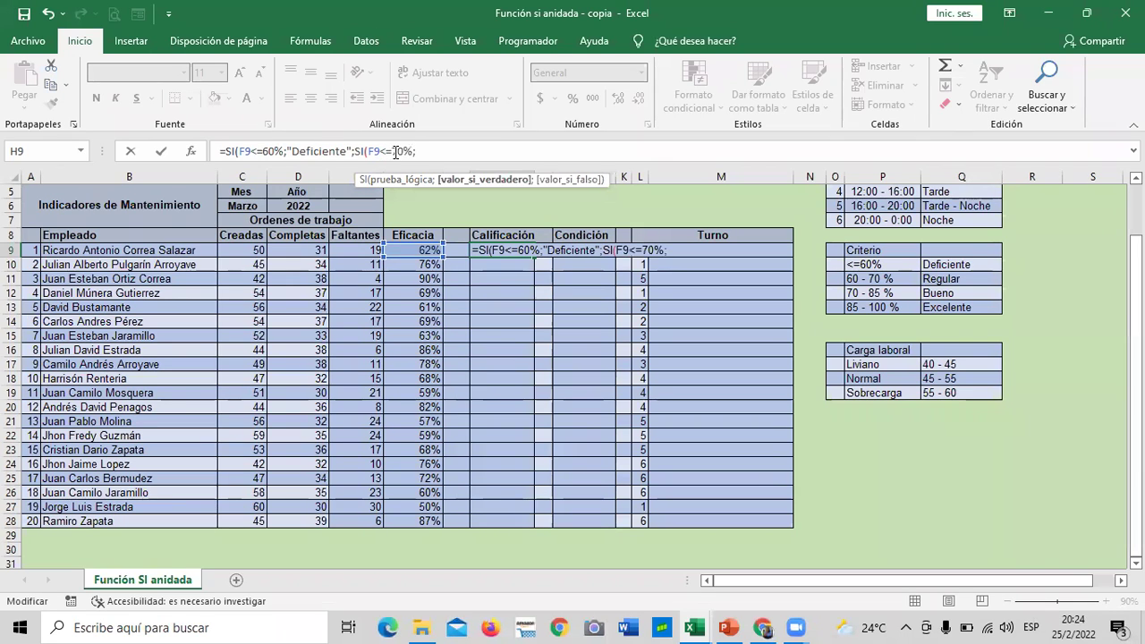
{"action": "type", "text": "\""}
{"action": "type", "text": "Regular\""}
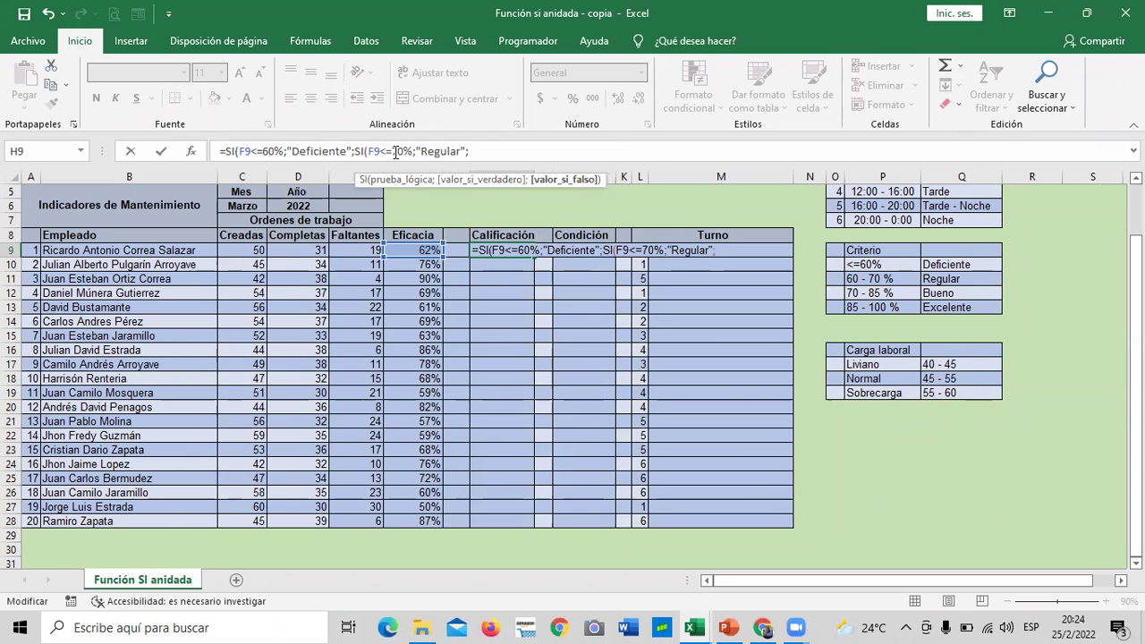
Nest a third SI in H9's formula with the condition F9<=85% and the result "Bueno"
{"action": "type", "text": ";si"}
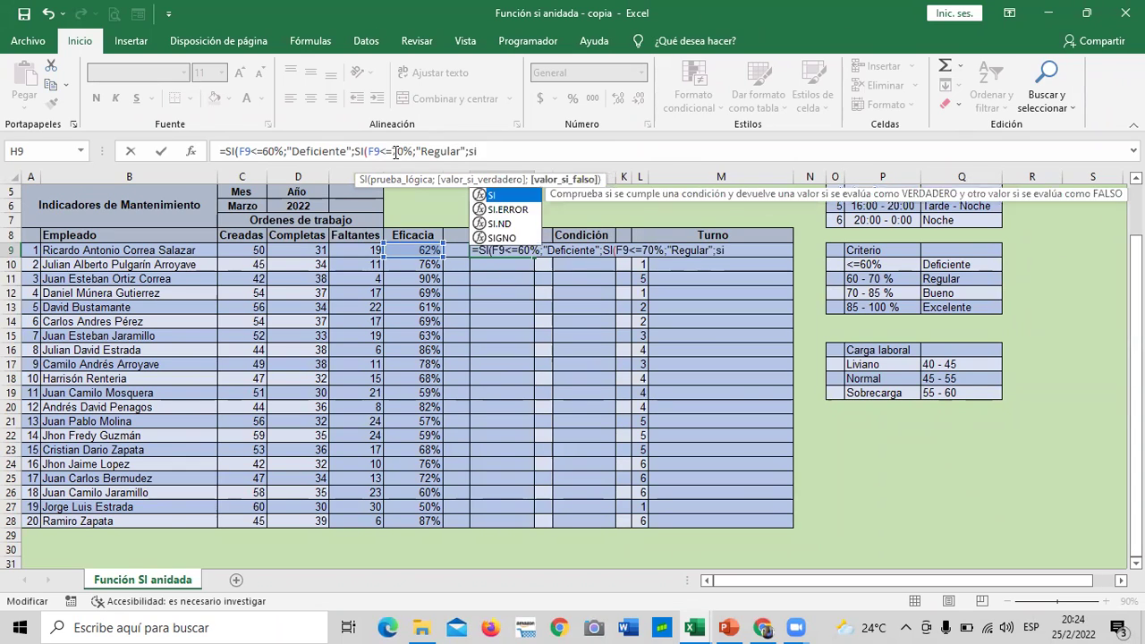
{"action": "double_click", "coordinate": [525, 194]}
{"action": "left_click", "coordinate": [413, 250]}
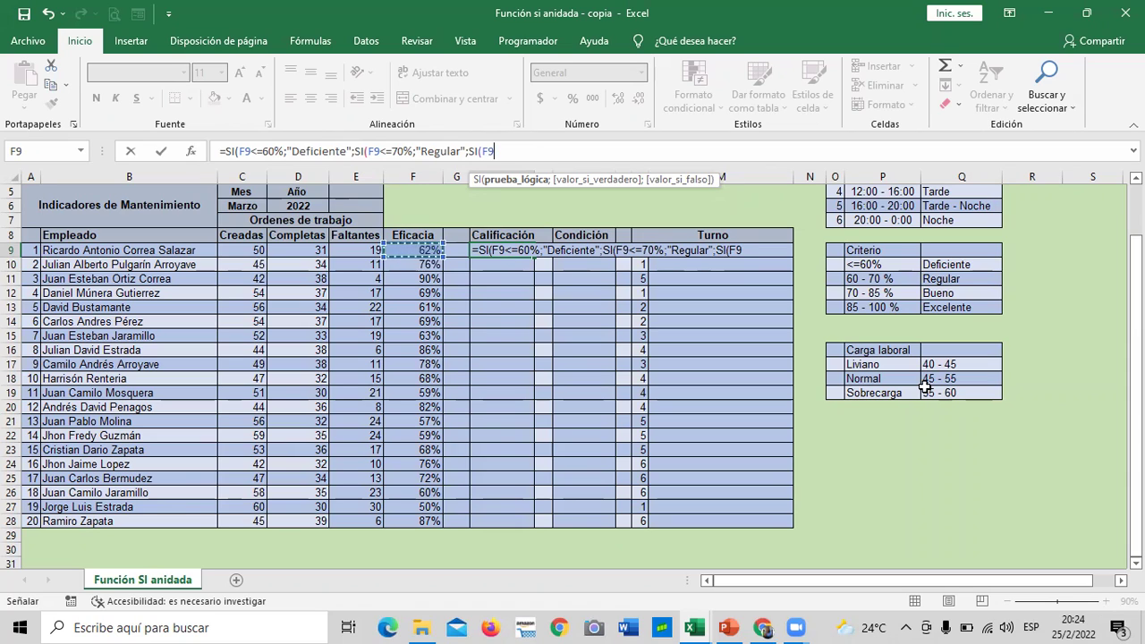
{"action": "type", "text": "<="}
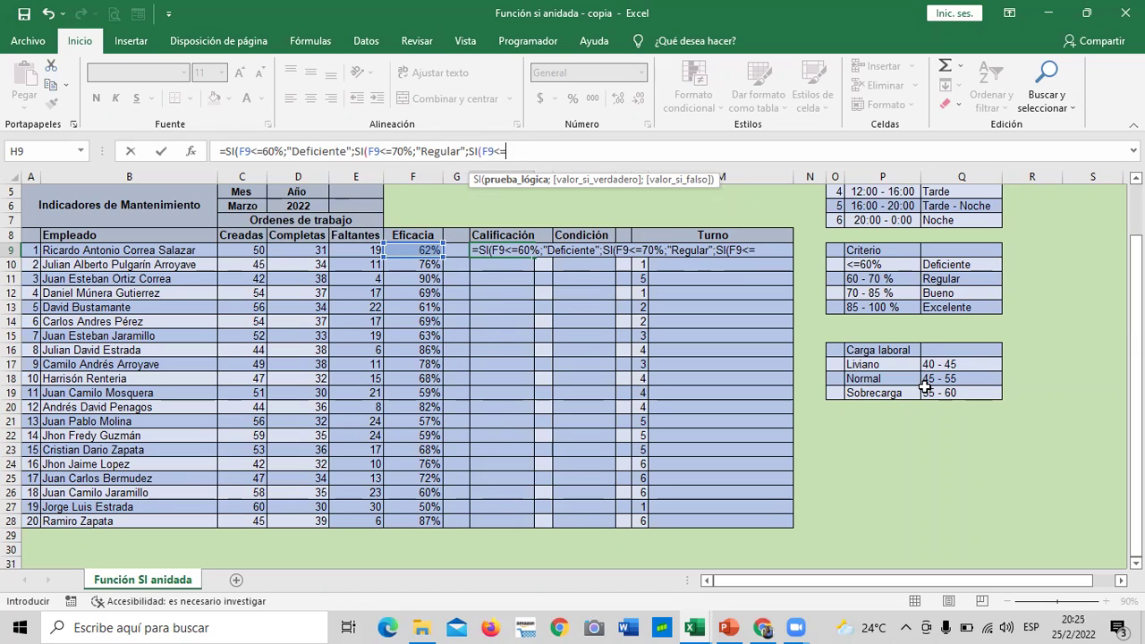
{"action": "type", "text": "85%"}
{"action": "type", "text": "\"Bueno"}
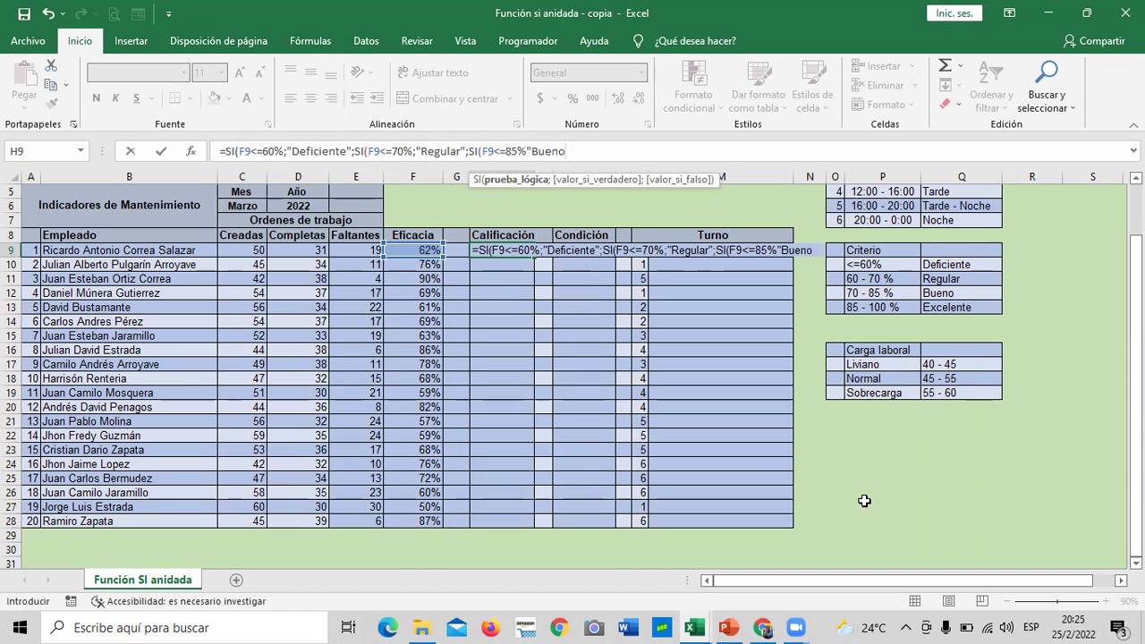
{"action": "type", "text": "\";"}
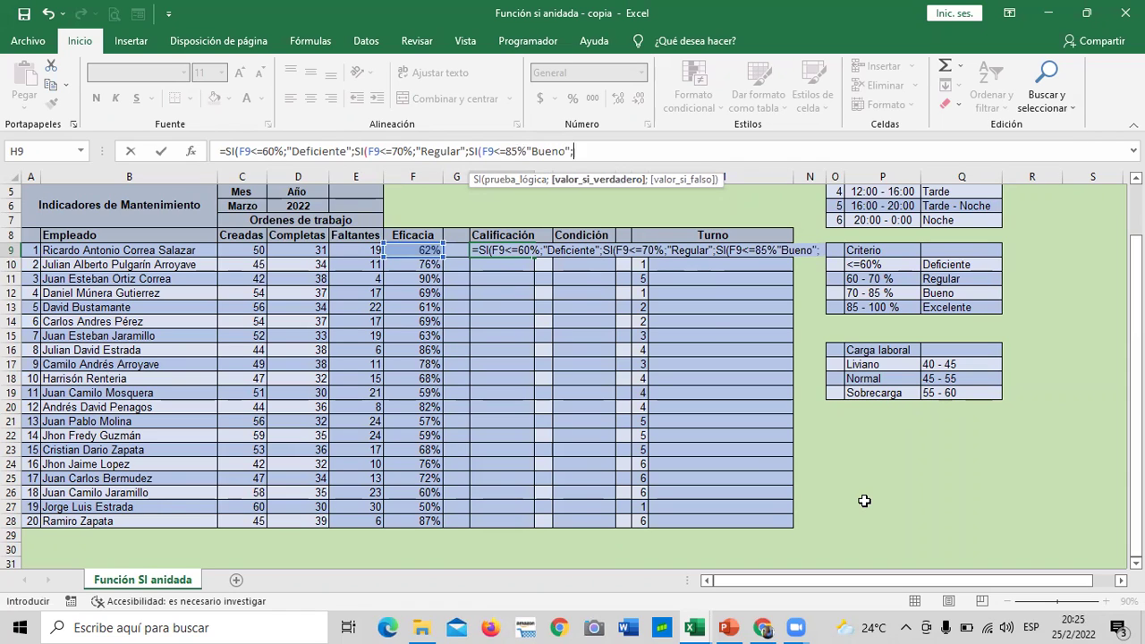
Complete H9's formula with a fourth SI returning "Excelente" when F9>=85%, adding the missing semicolon before "Bueno", and reselect H9
{"action": "type", "text": "si"}
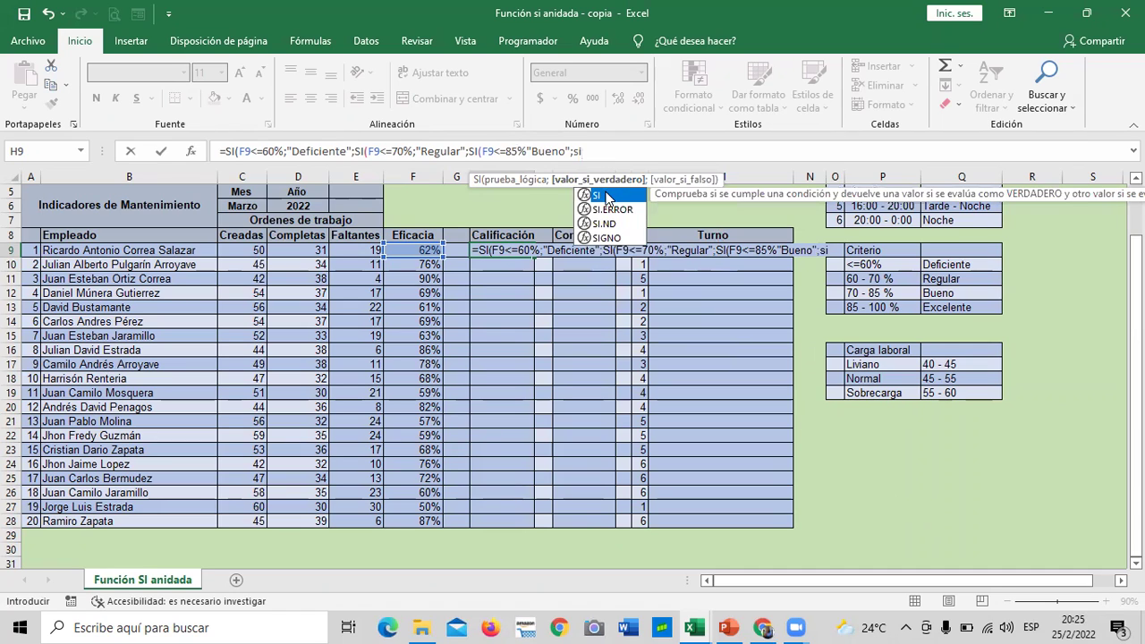
{"action": "double_click", "coordinate": [607, 194]}
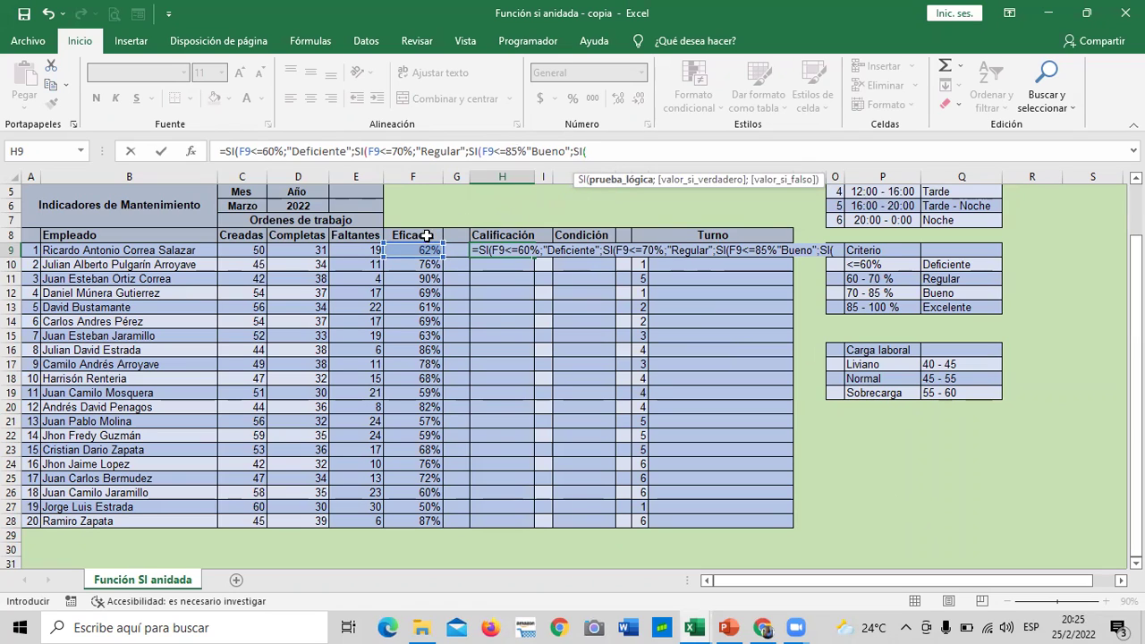
{"action": "left_click", "coordinate": [417, 249]}
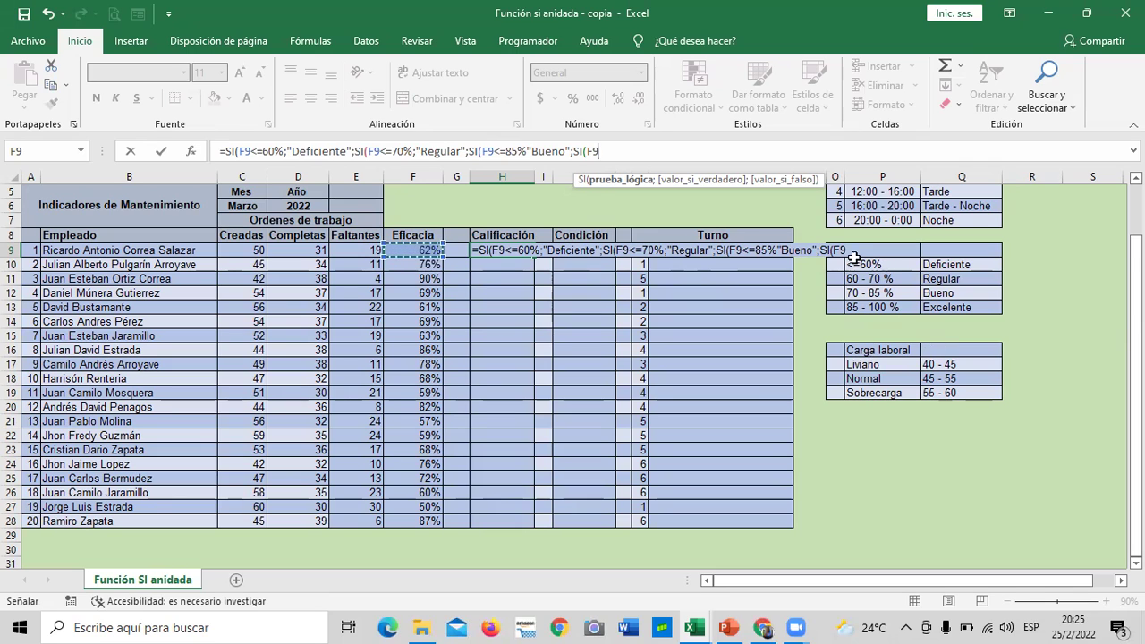
{"action": "left_click", "coordinate": [527, 152]}
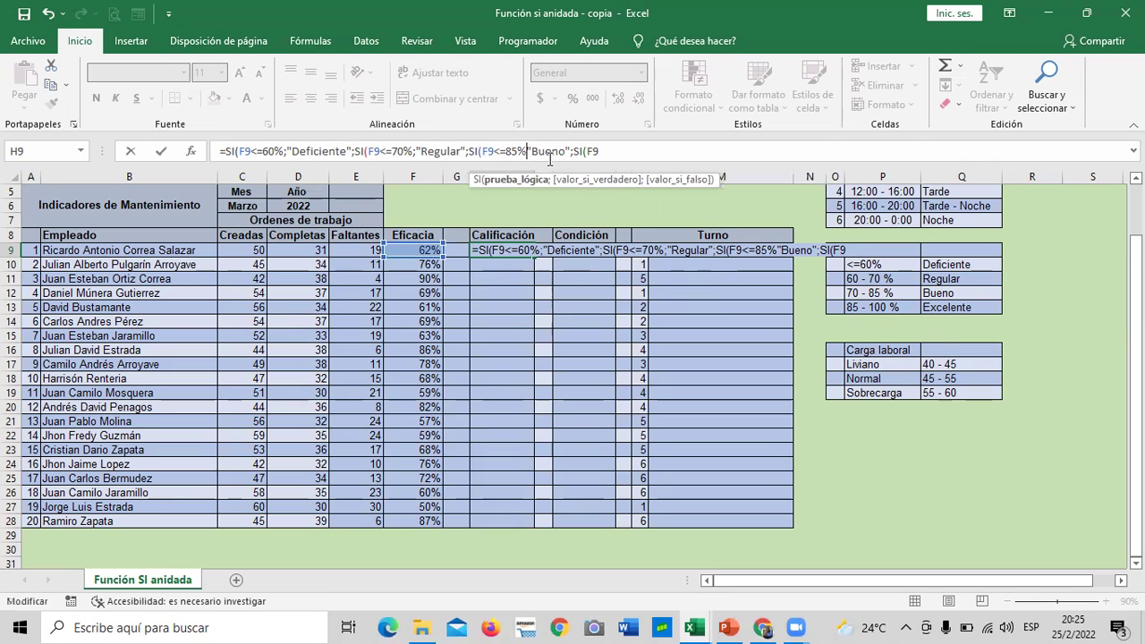
{"action": "type", "text": ";"}
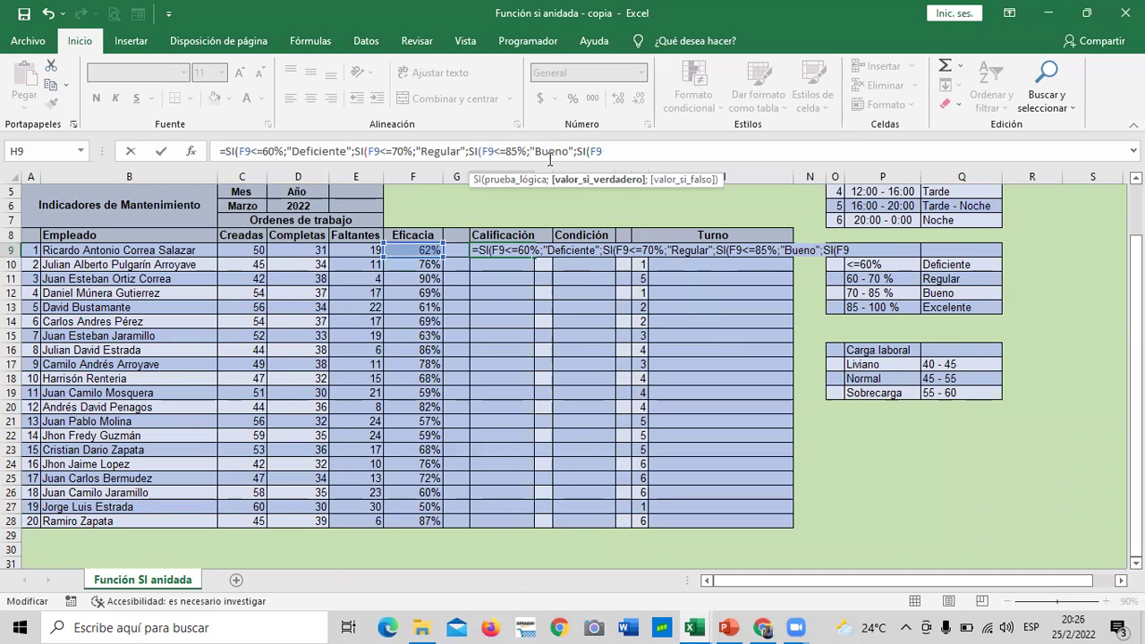
{"action": "left_click", "coordinate": [632, 157]}
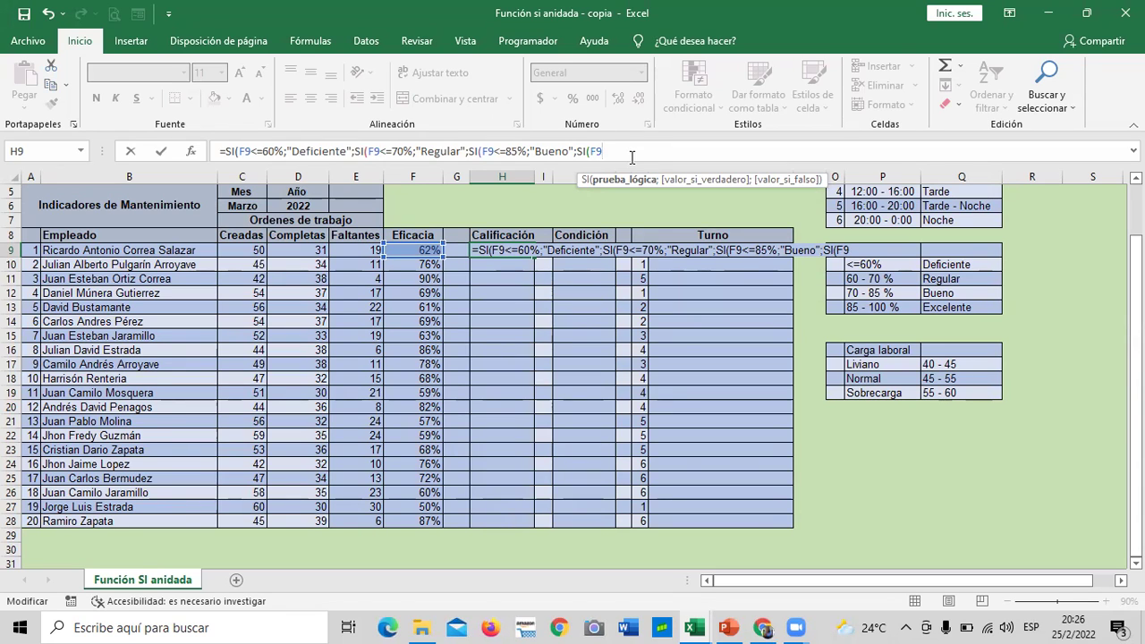
{"action": "type", "text": ">=85%;\""}
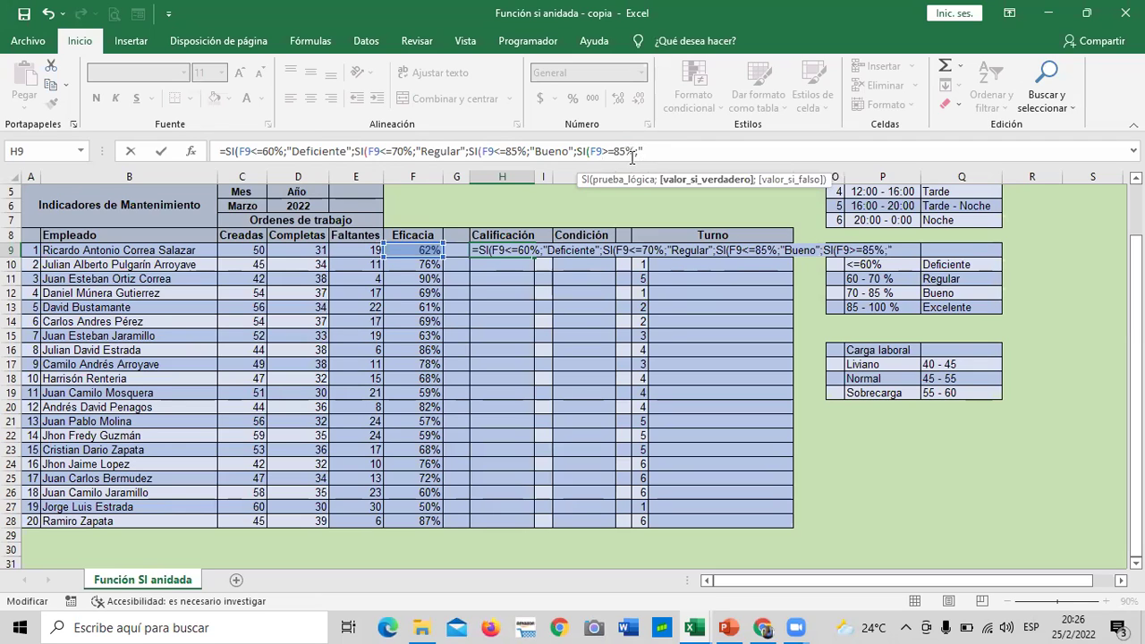
{"action": "type", "text": "Excelente\"))))"}
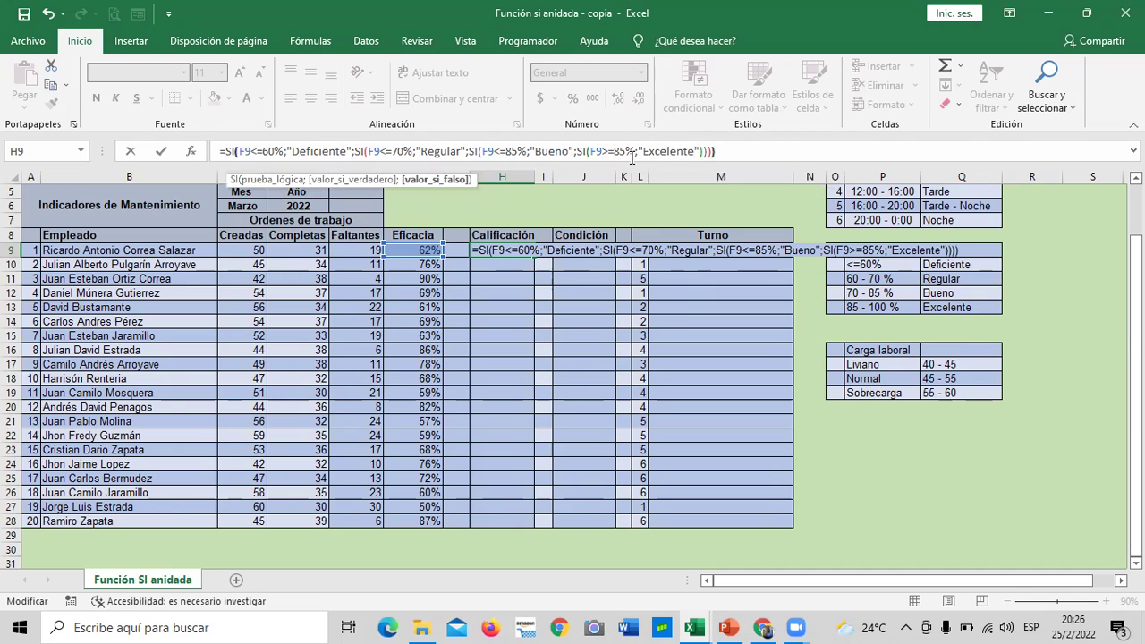
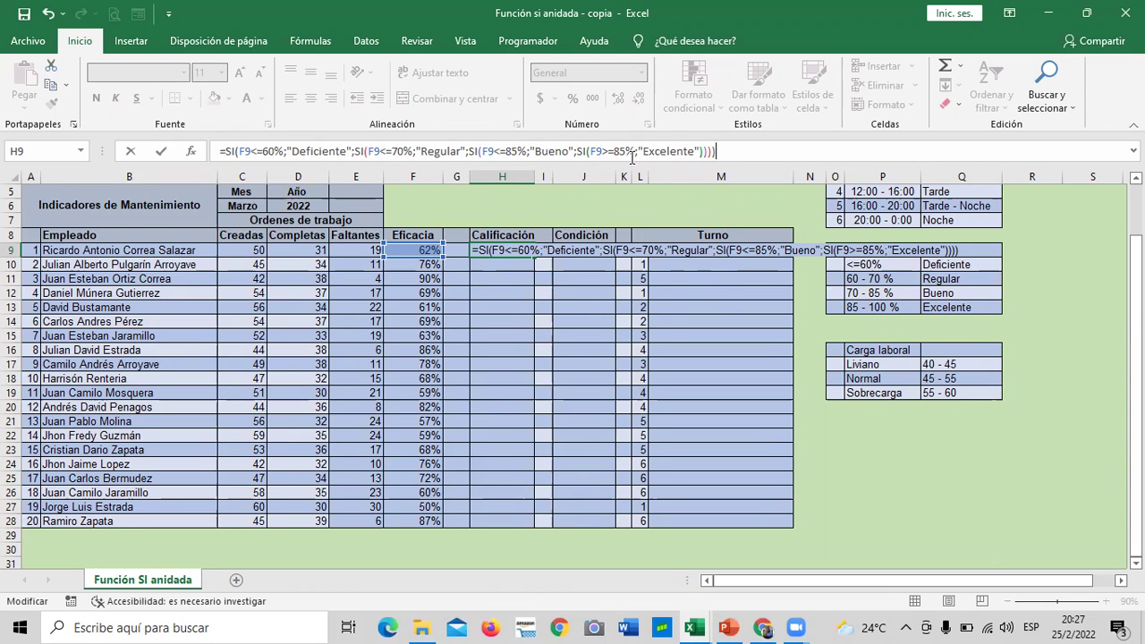
{"action": "key", "text": "Return"}
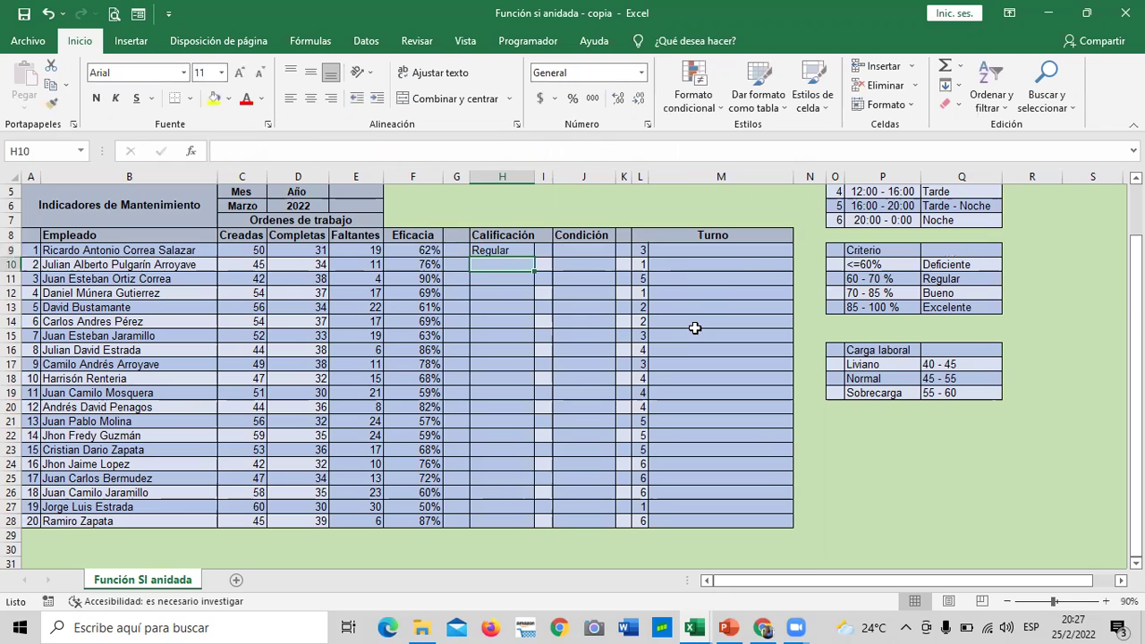
{"action": "left_click", "coordinate": [489, 322]}
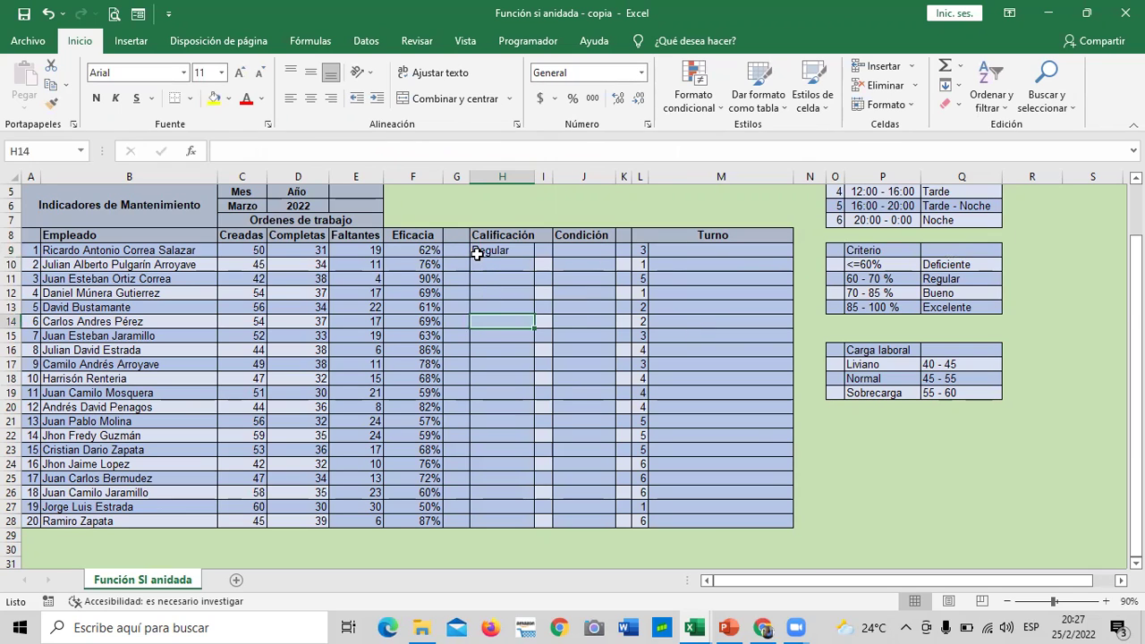
{"action": "left_click", "coordinate": [477, 254]}
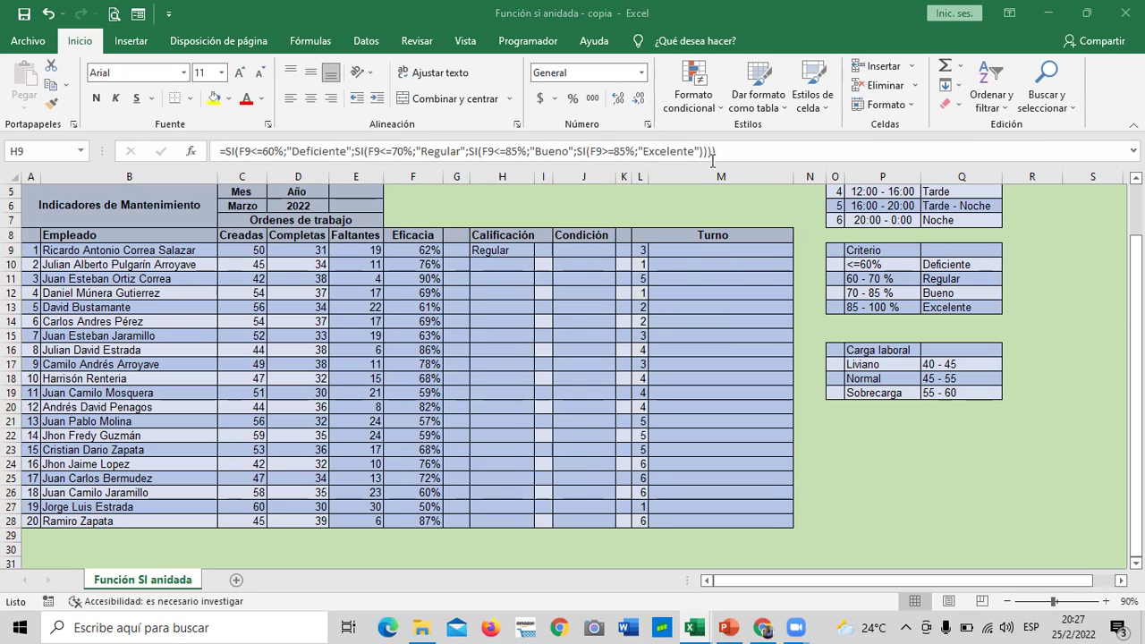
Fill the rating formula in H9 down the Calificación column through H28
{"action": "left_click", "coordinate": [488, 255]}
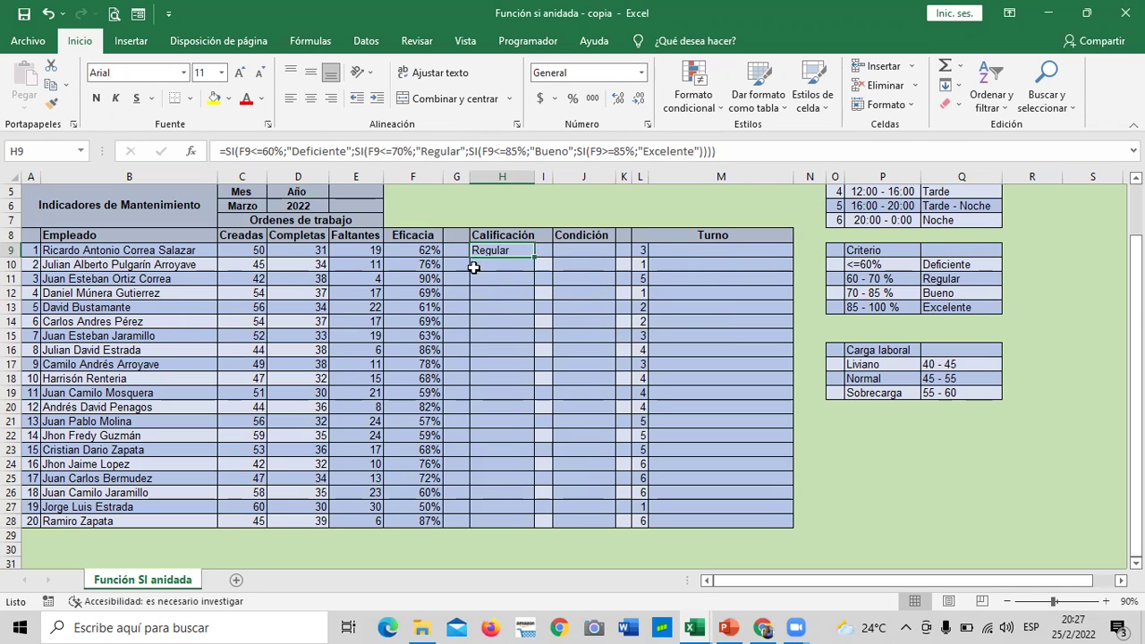
{"action": "left_click", "coordinate": [727, 149]}
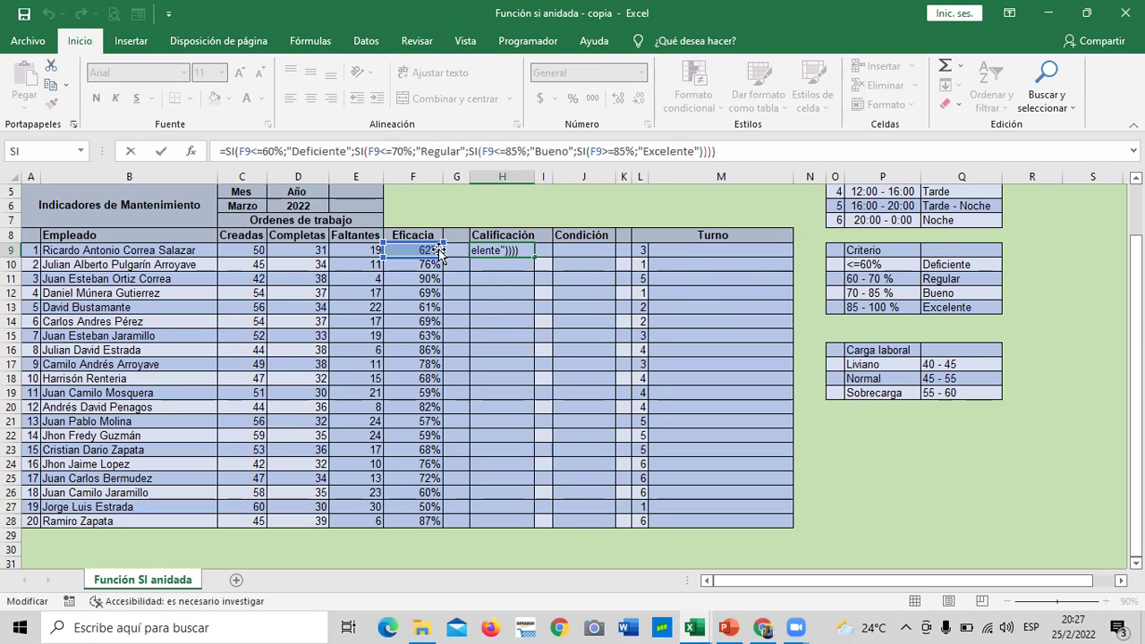
{"action": "key", "text": "Return"}
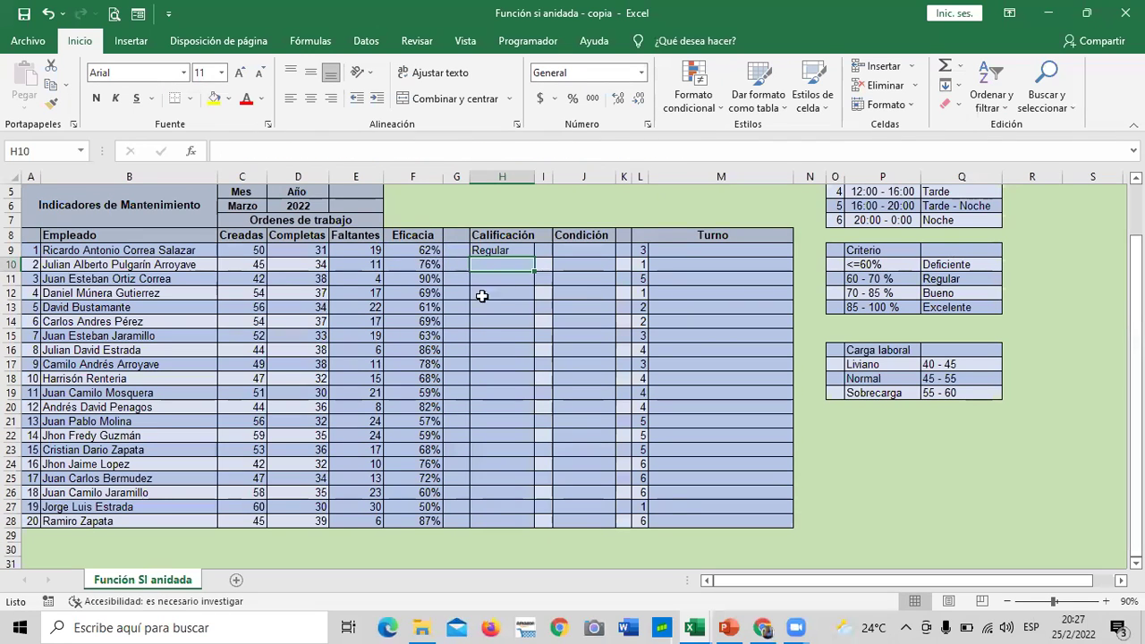
{"action": "left_click", "coordinate": [490, 250]}
{"action": "left_click_drag", "start_coordinate": [533, 258], "coordinate": [522, 528]}
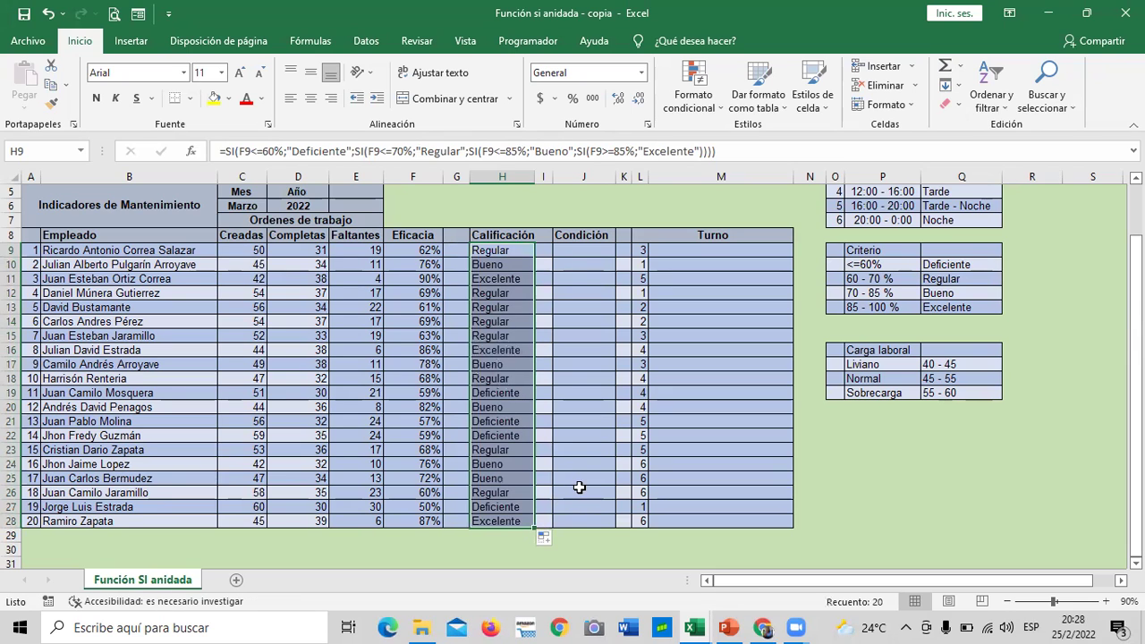
{"action": "left_click", "coordinate": [666, 453]}
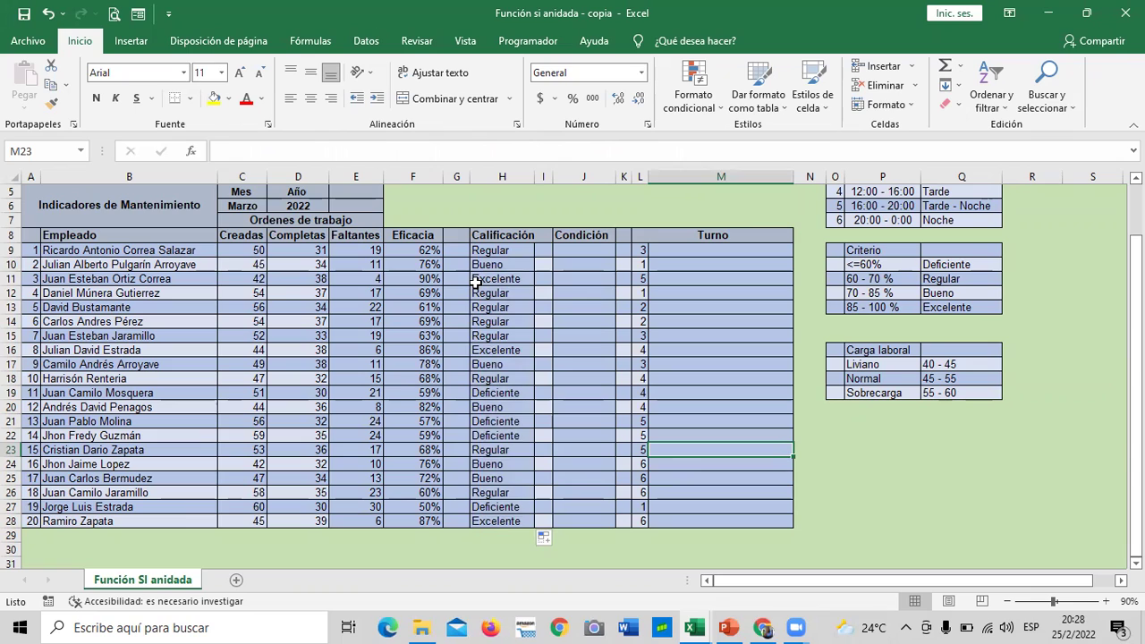
Check several employees' Eficacia values against their ratings and inspect the nested SI formula in H25
{"action": "left_click", "coordinate": [411, 394]}
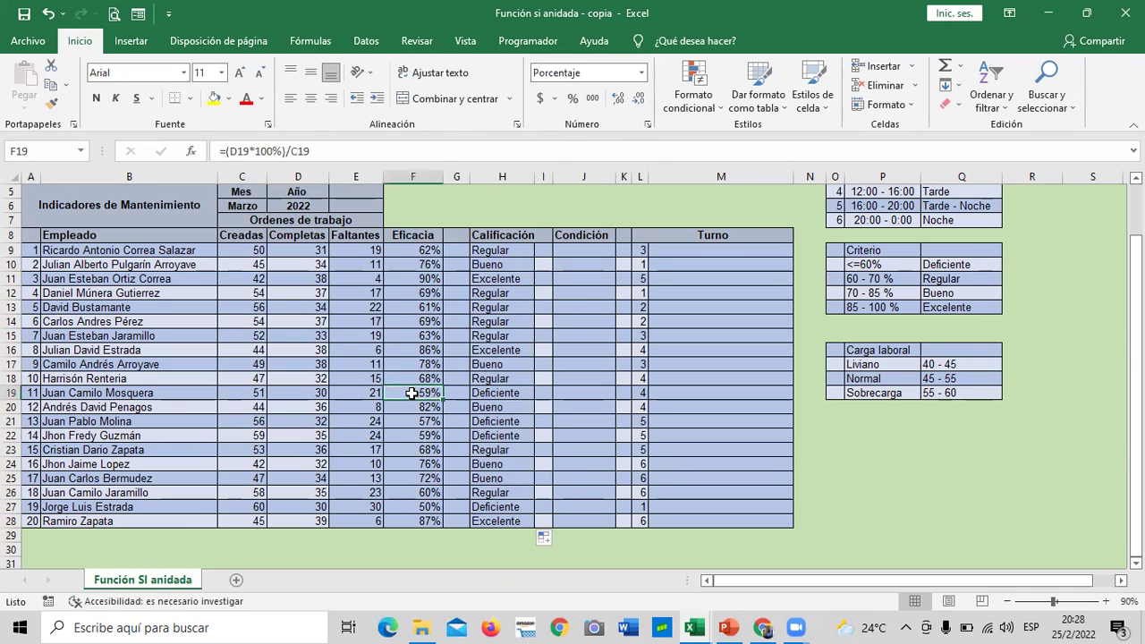
{"action": "left_click", "coordinate": [399, 422]}
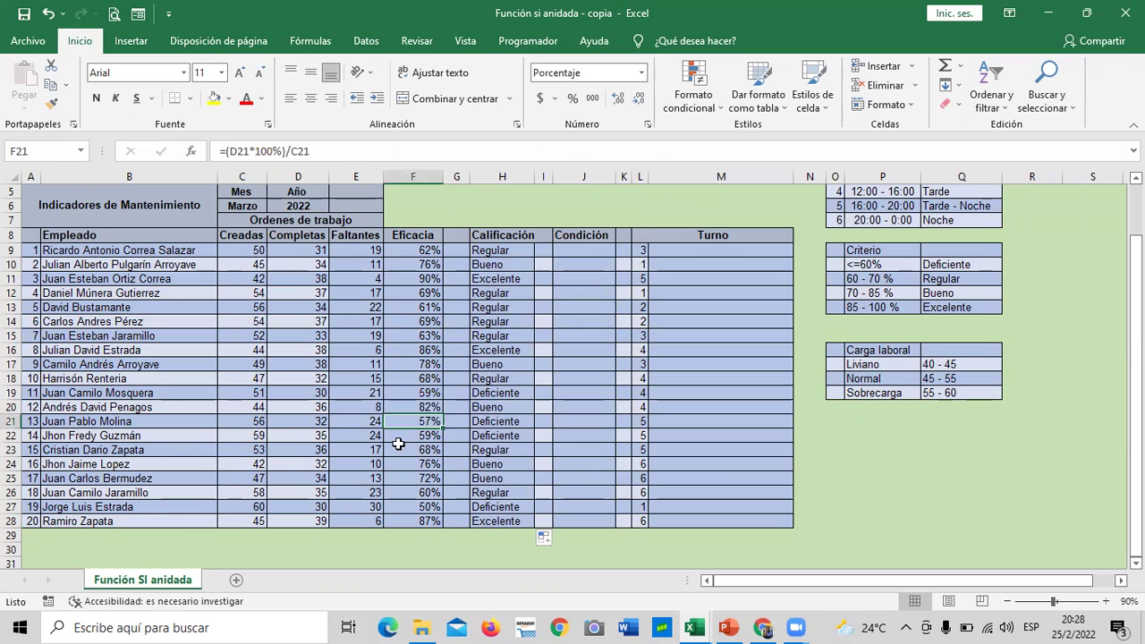
{"action": "left_click", "coordinate": [394, 438]}
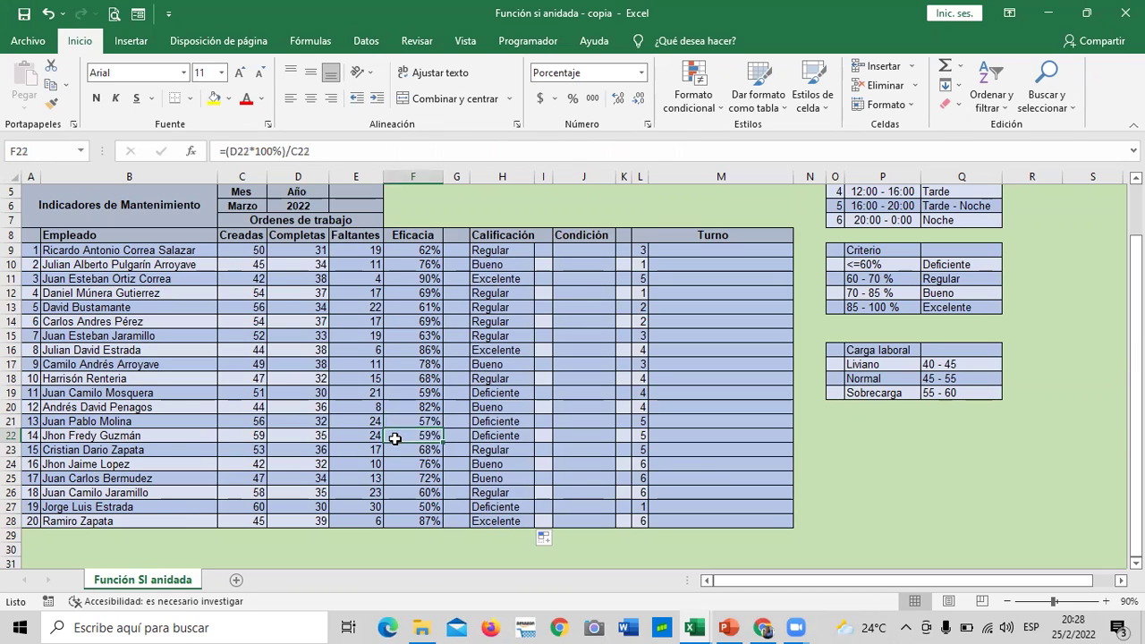
{"action": "left_click", "coordinate": [405, 249]}
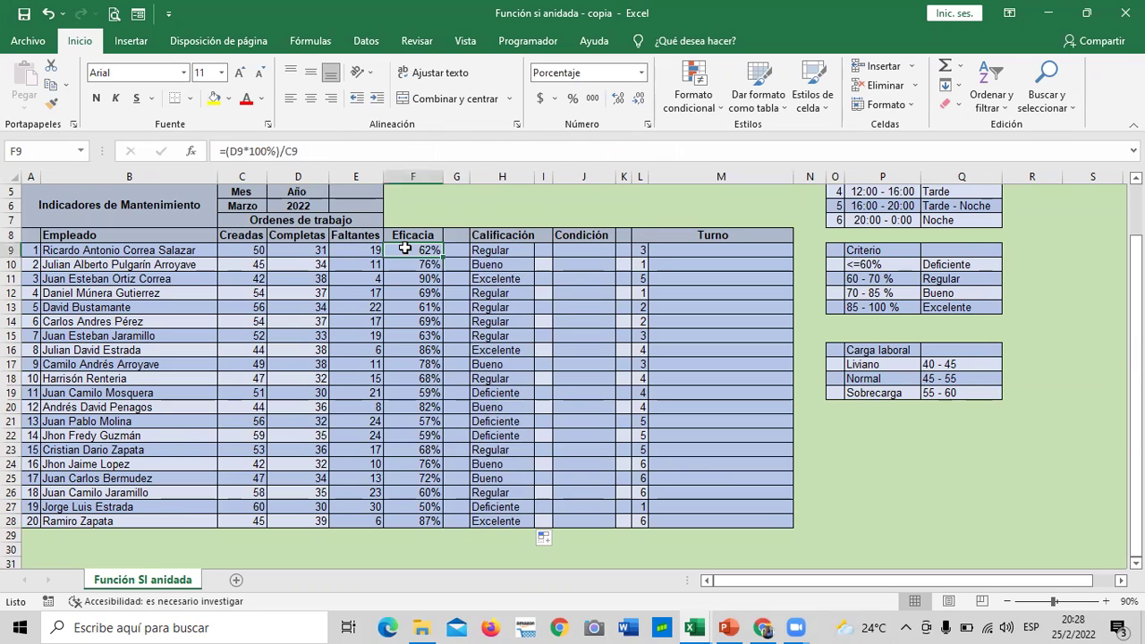
{"action": "left_click", "coordinate": [400, 519]}
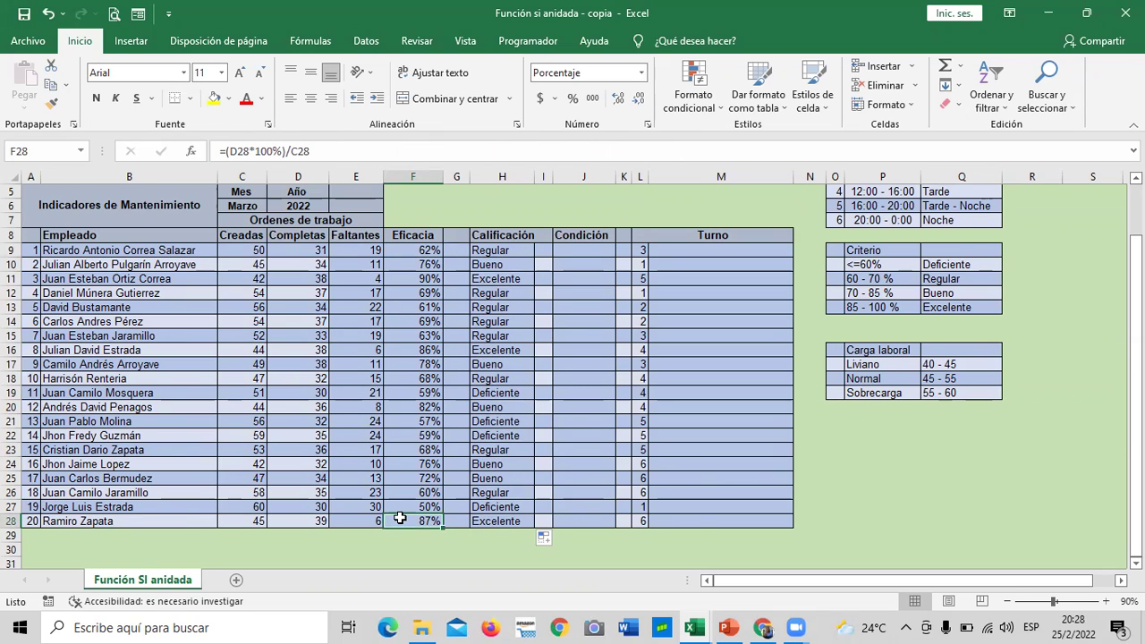
{"action": "left_click", "coordinate": [498, 479]}
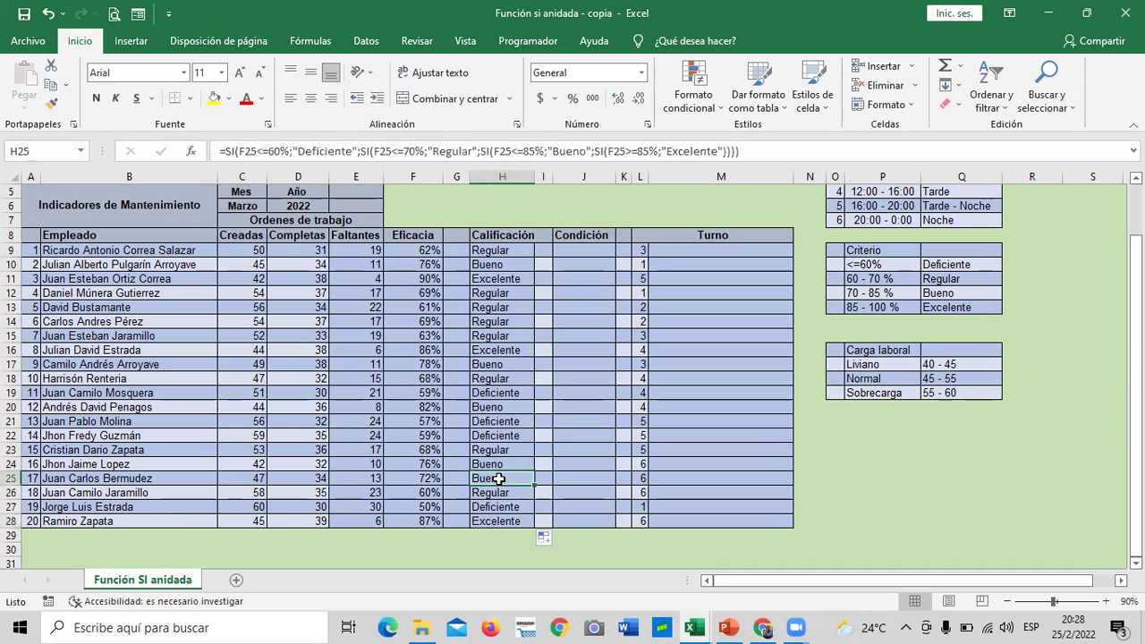
{"action": "left_click", "coordinate": [783, 148]}
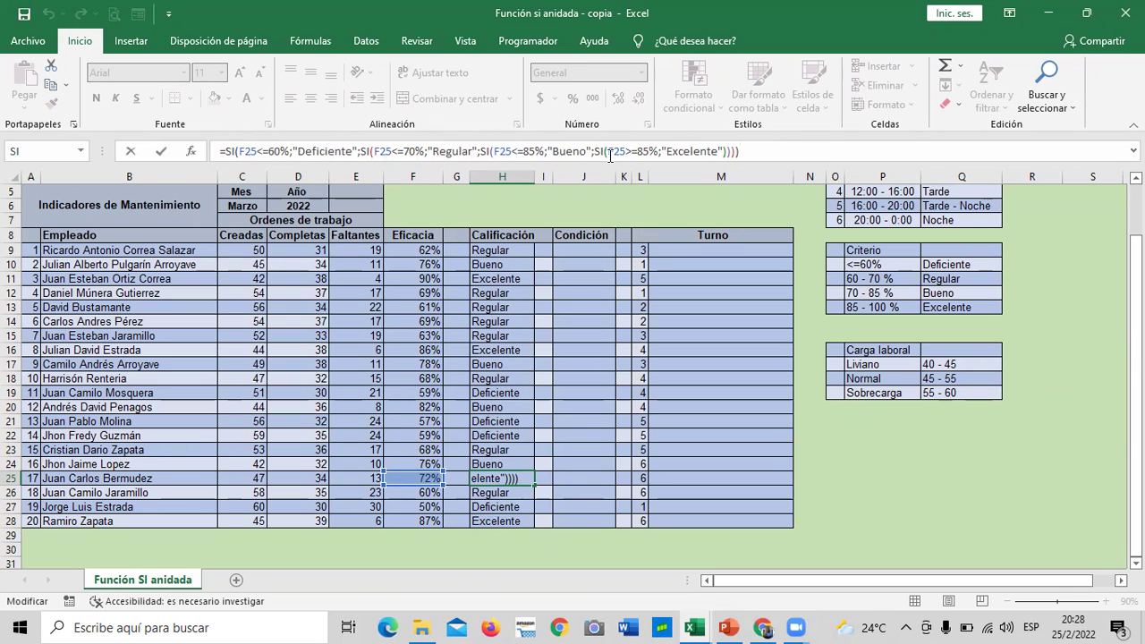
{"action": "key", "text": "Return"}
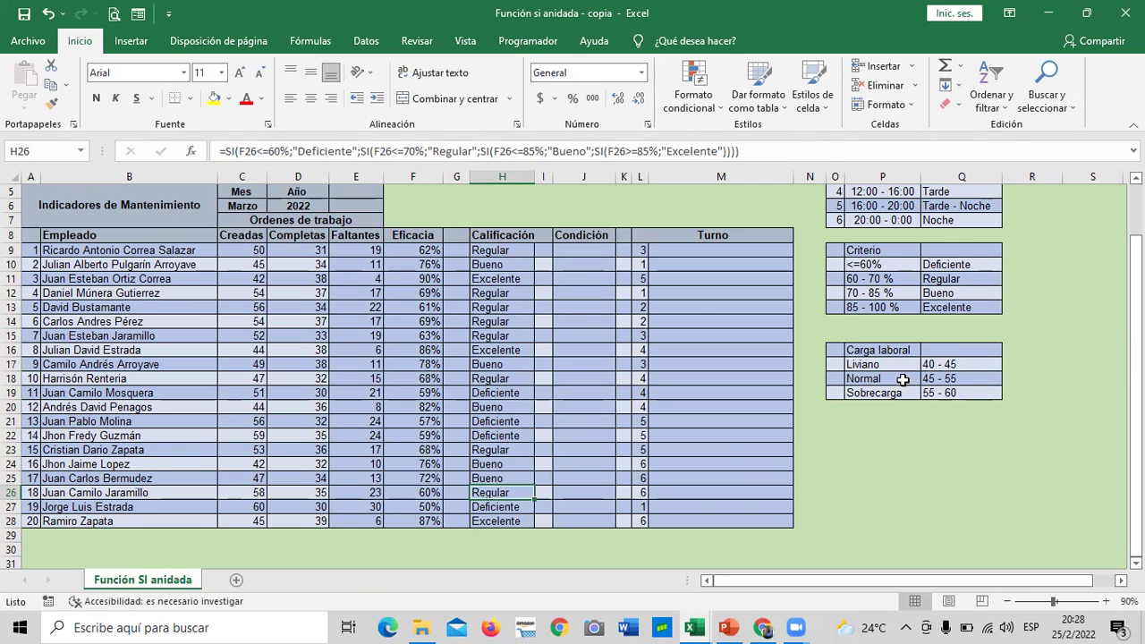
Review the Criterio table and the category names in the Carga laboral table alongside the employees' order data
{"action": "scroll", "coordinate": [904, 381], "scroll_direction": "up", "scroll_amount": 2}
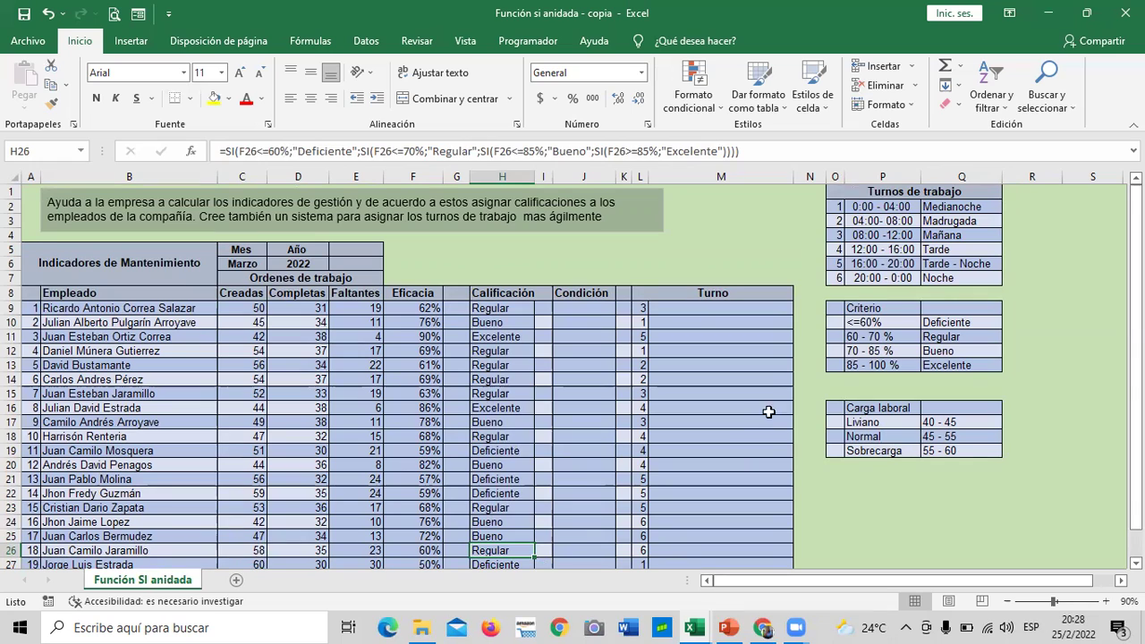
{"action": "left_click", "coordinate": [863, 322]}
{"action": "left_click", "coordinate": [857, 452]}
{"action": "left_click", "coordinate": [855, 436]}
{"action": "left_click", "coordinate": [855, 423]}
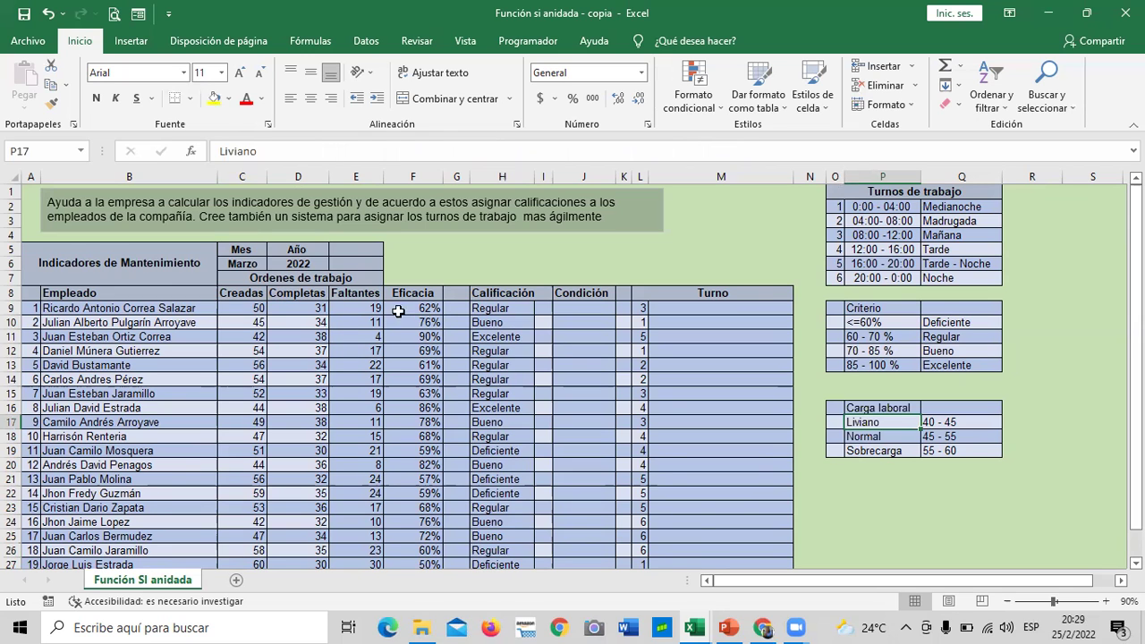
{"action": "scroll", "coordinate": [307, 358], "scroll_direction": "down", "scroll_amount": 2}
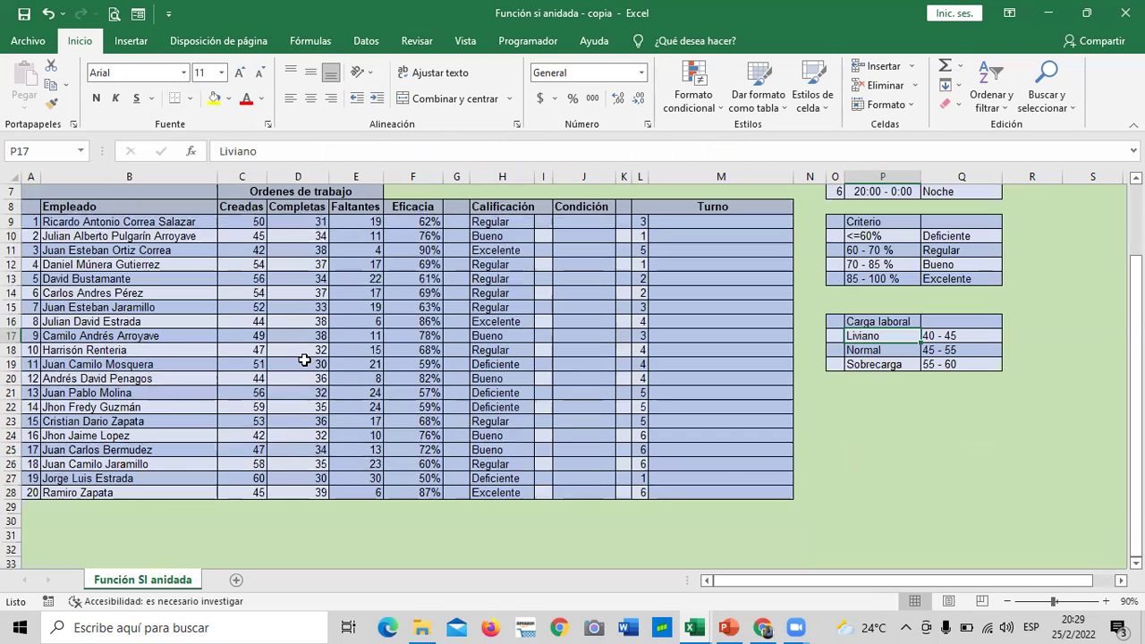
{"action": "scroll", "coordinate": [299, 404], "scroll_direction": "up", "scroll_amount": 1}
{"action": "left_click", "coordinate": [911, 408]}
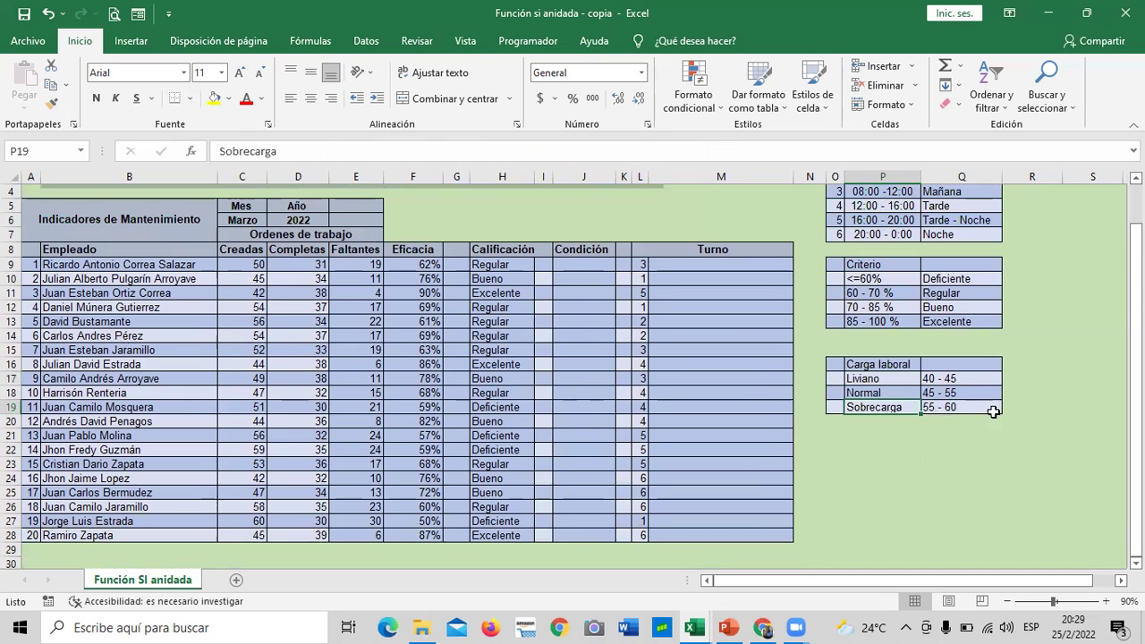
Examine the order ranges assigned to Liviano, Normal and Sobrecarga in the Carga laboral table
{"action": "left_click", "coordinate": [969, 407]}
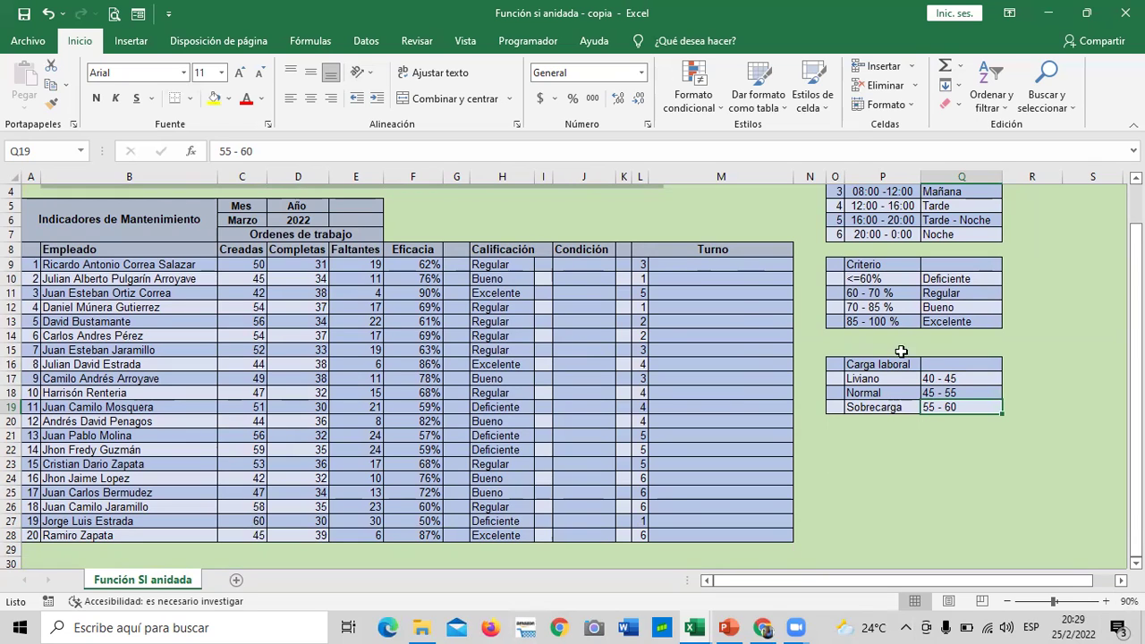
{"action": "left_click", "coordinate": [932, 378]}
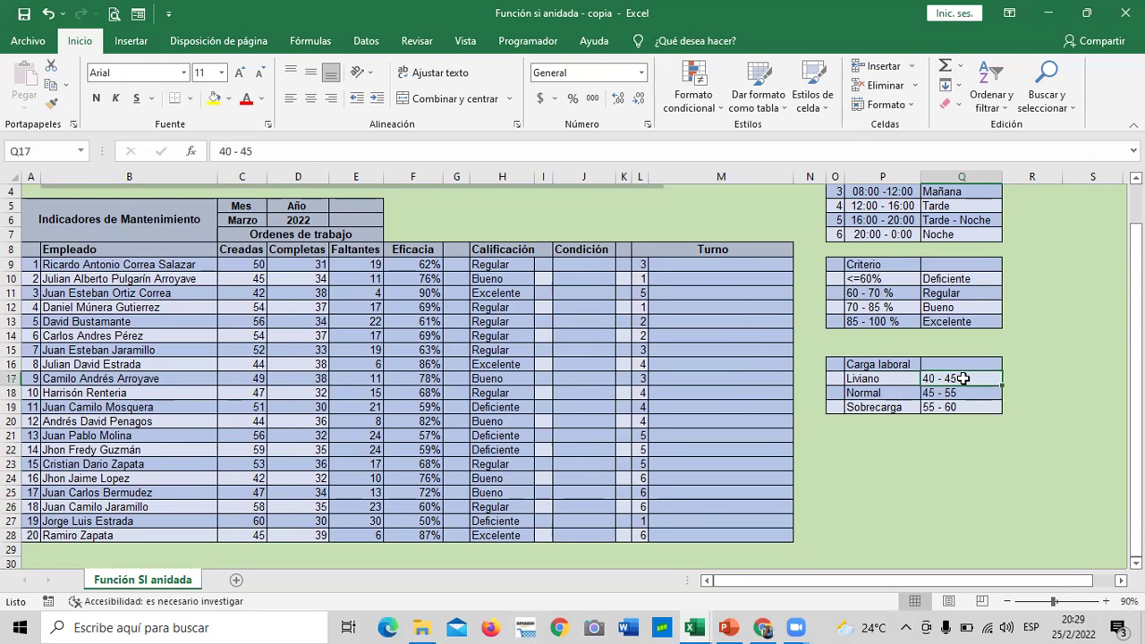
{"action": "left_click", "coordinate": [968, 393]}
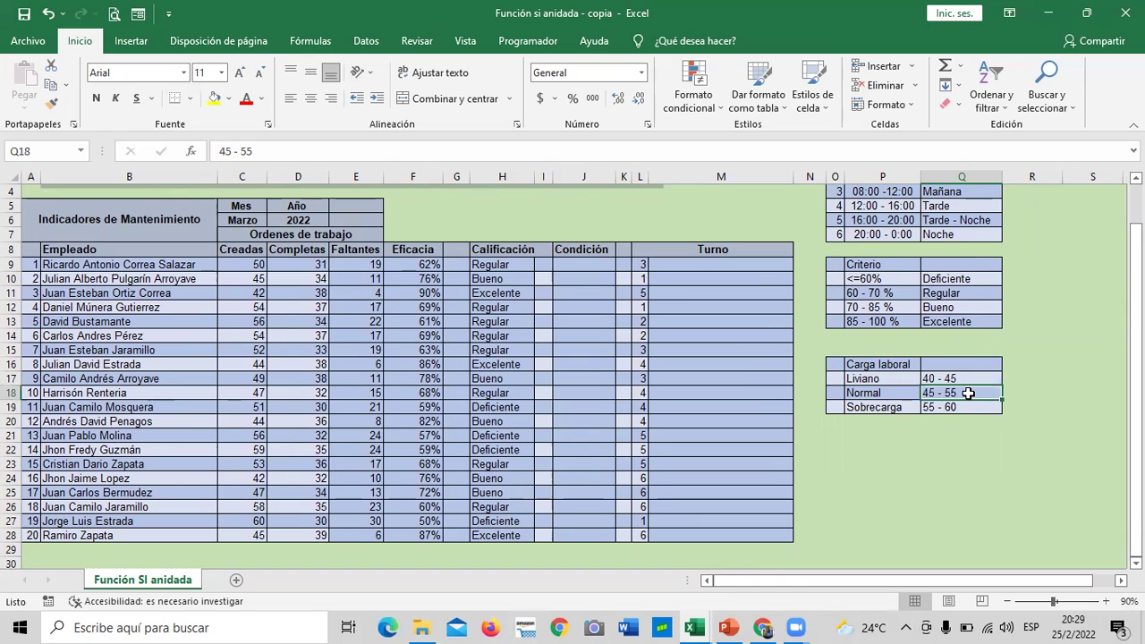
{"action": "left_click", "coordinate": [958, 408]}
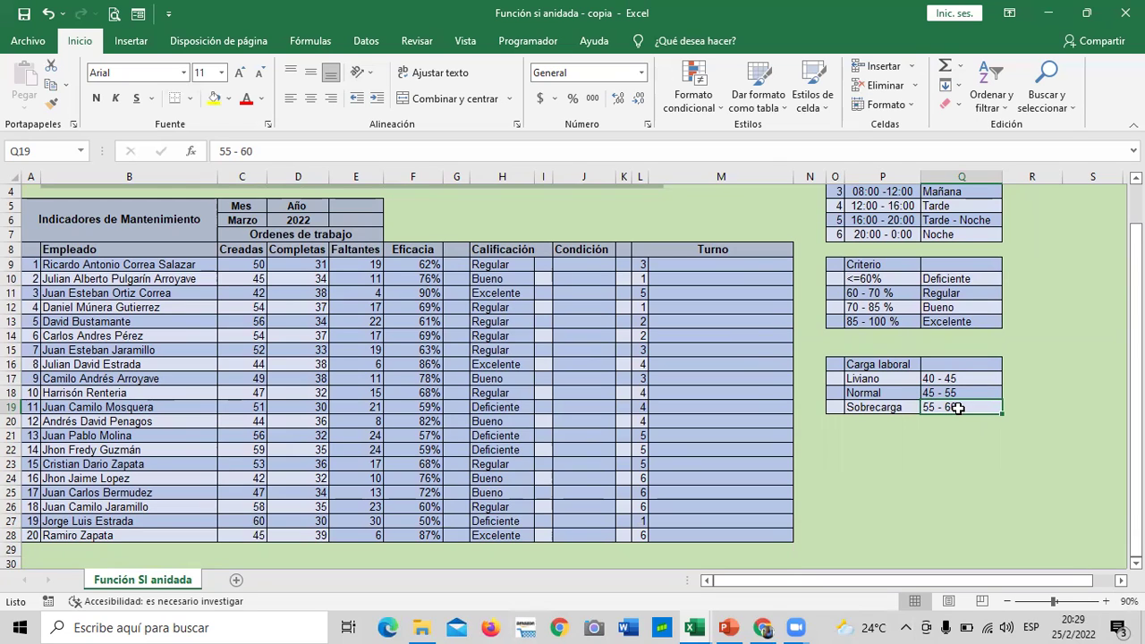
{"action": "left_click", "coordinate": [965, 378]}
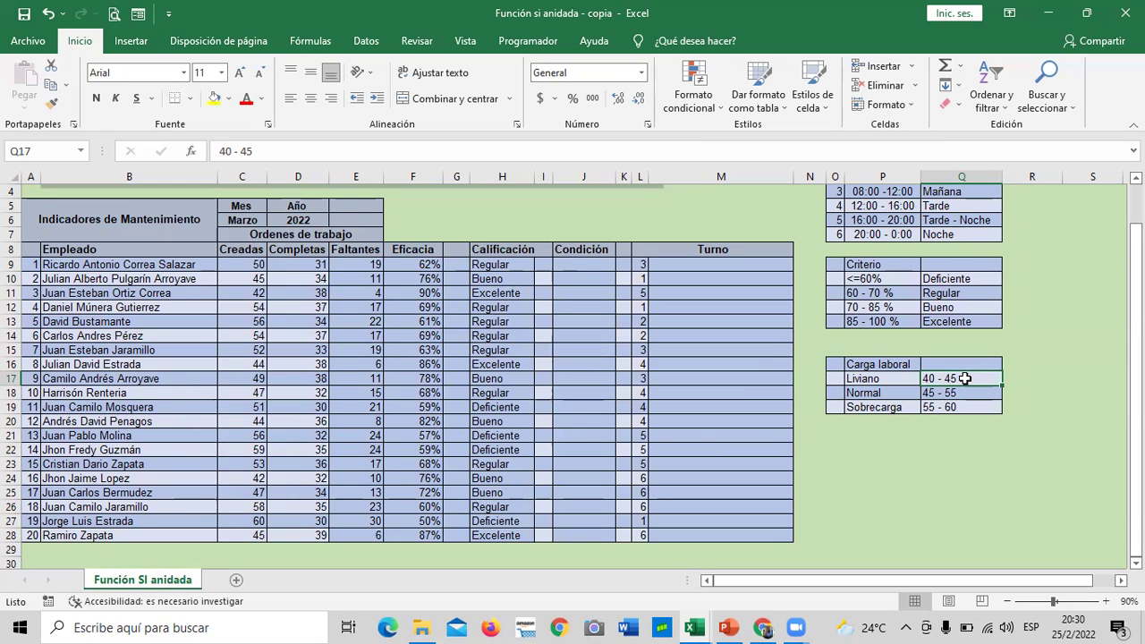
{"action": "left_click", "coordinate": [968, 392]}
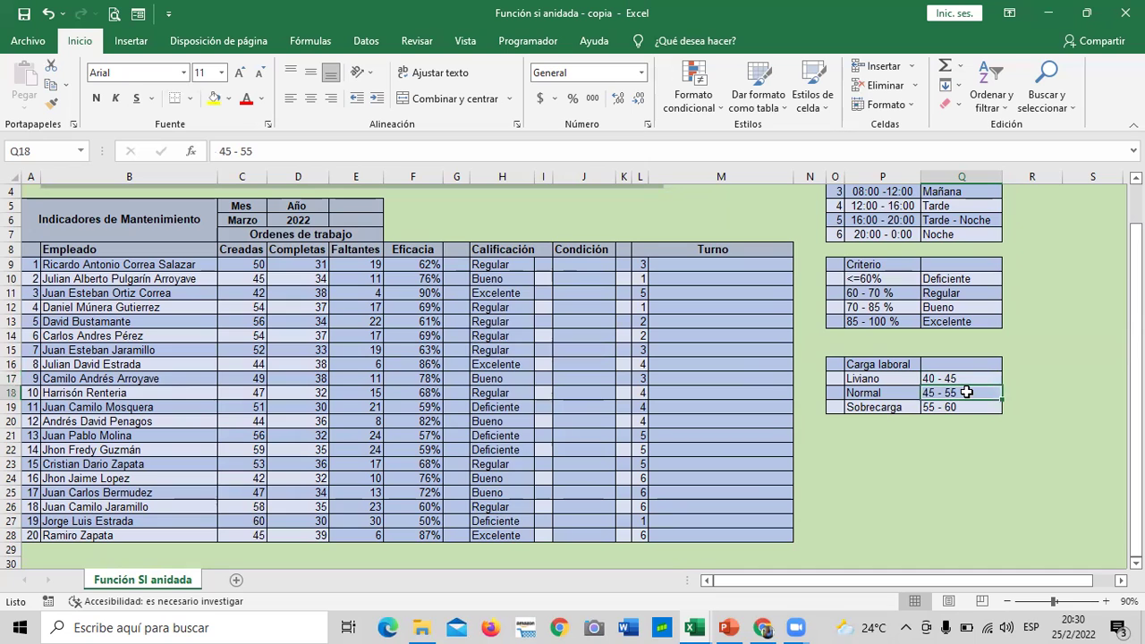
{"action": "left_click", "coordinate": [966, 407]}
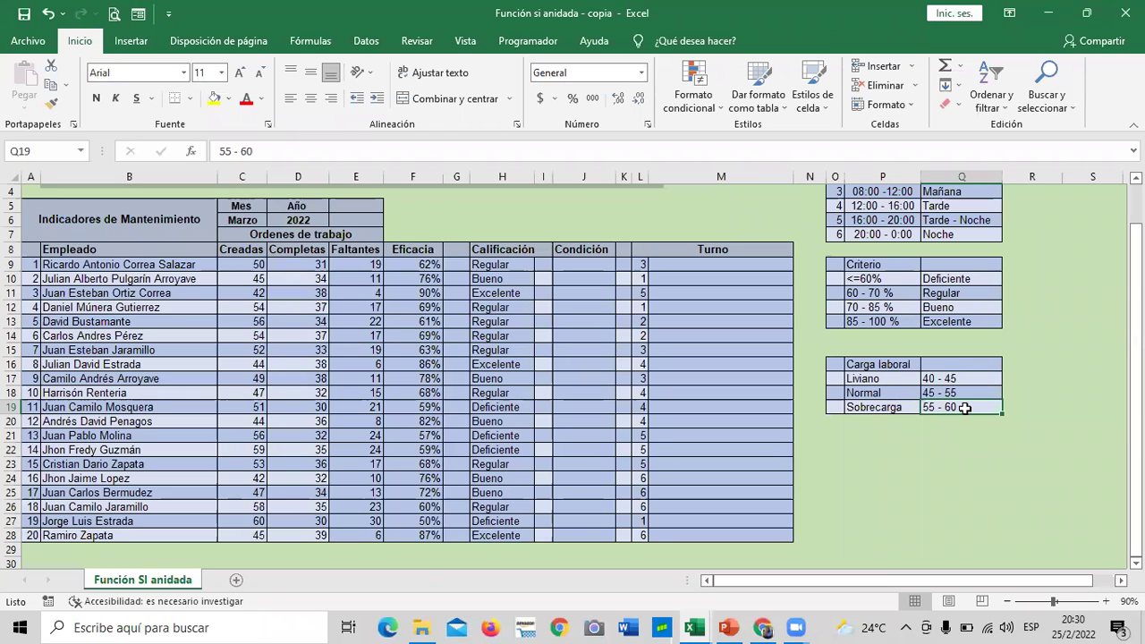
{"action": "left_click", "coordinate": [850, 492]}
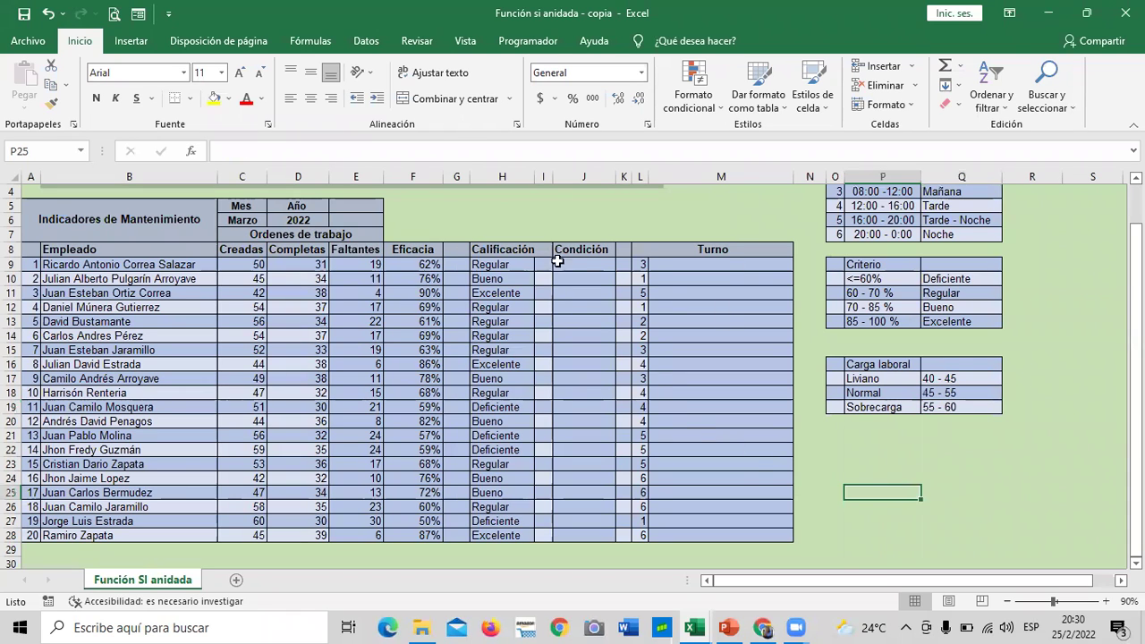
Start an SI formula in the first employee's Condición cell J9 that returns "Liviano" when C9<=45
{"action": "left_click", "coordinate": [560, 265]}
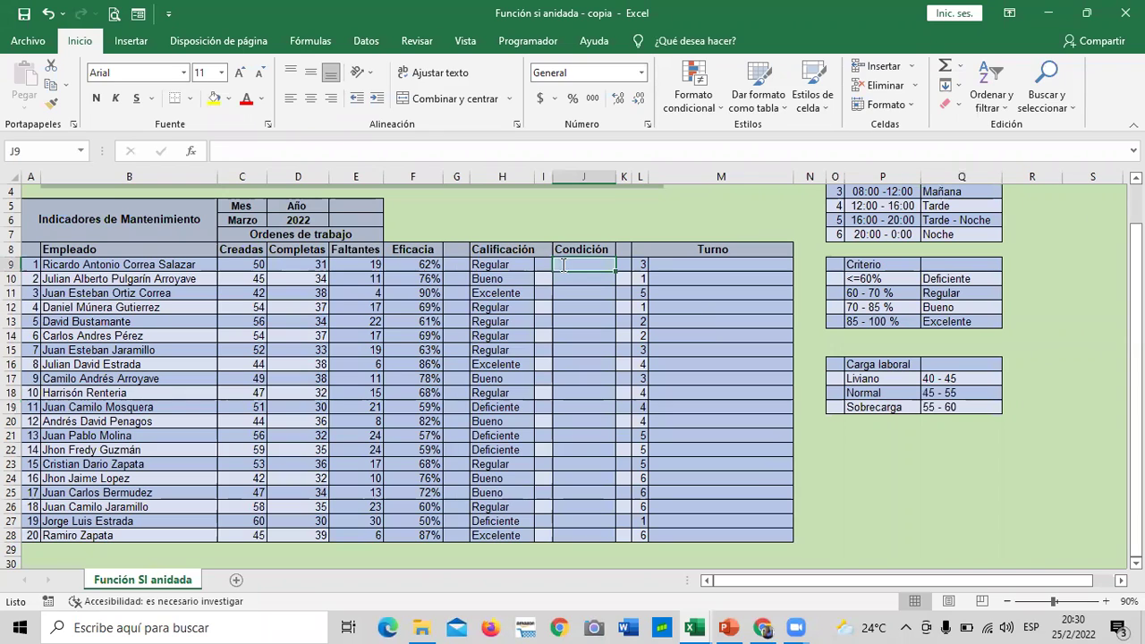
{"action": "type", "text": "=si"}
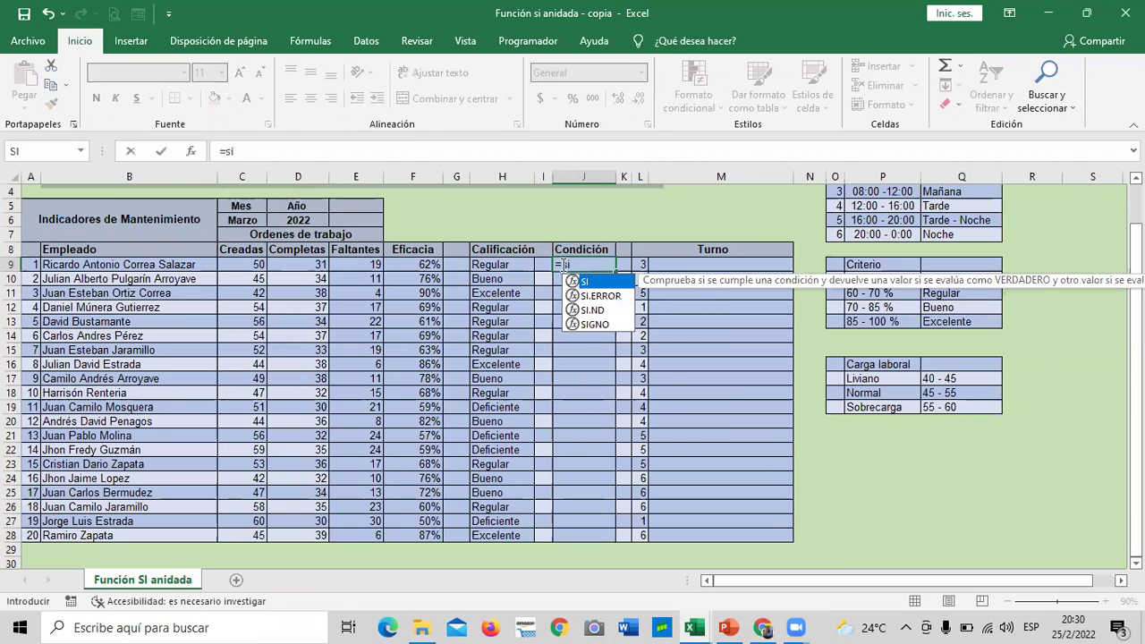
{"action": "double_click", "coordinate": [624, 283]}
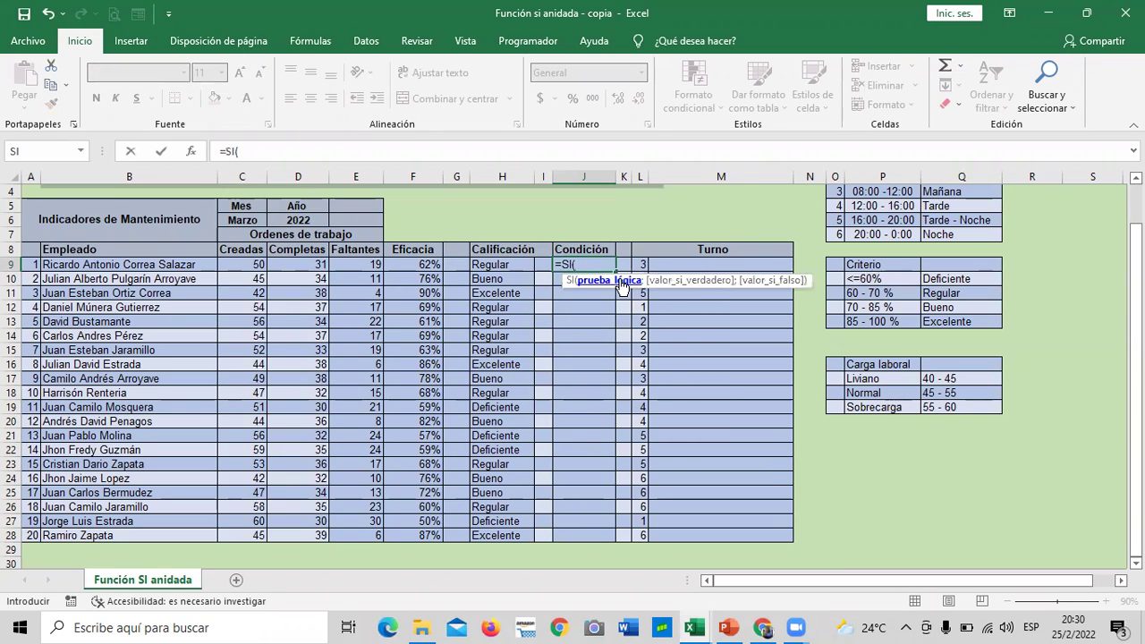
{"action": "left_click", "coordinate": [231, 270]}
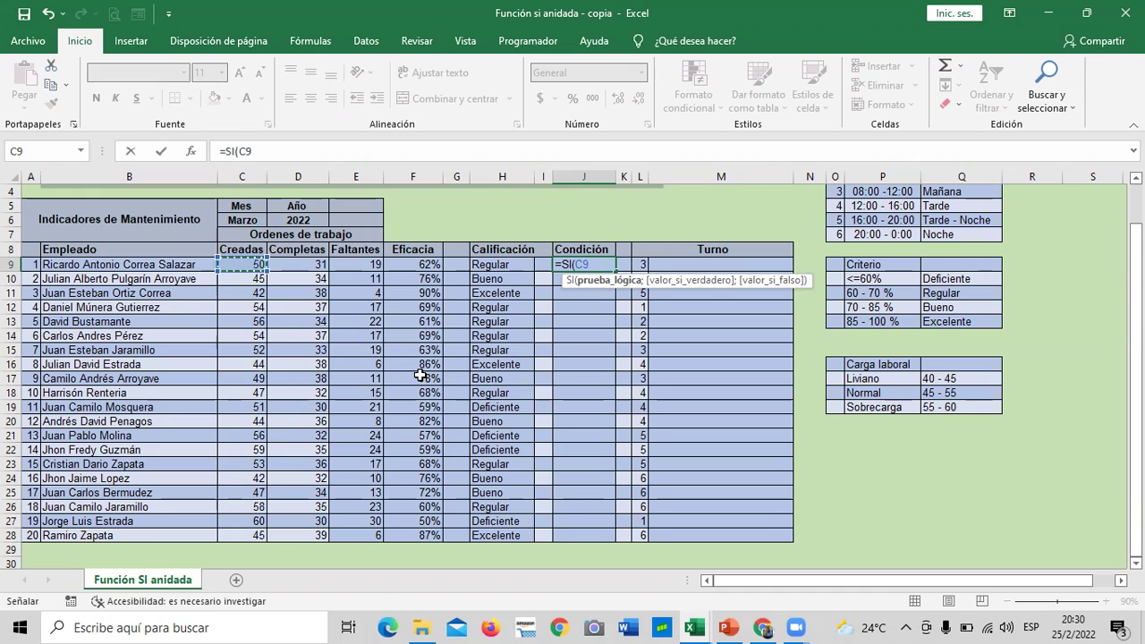
{"action": "type", "text": "<=45;"}
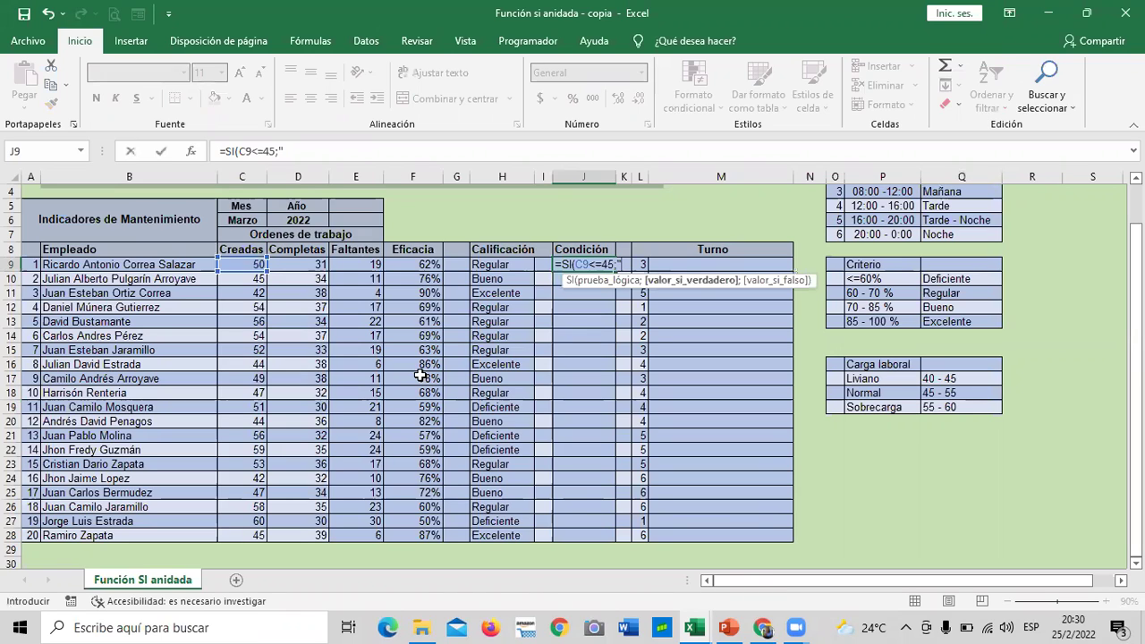
{"action": "type", "text": "\"Liviano"}
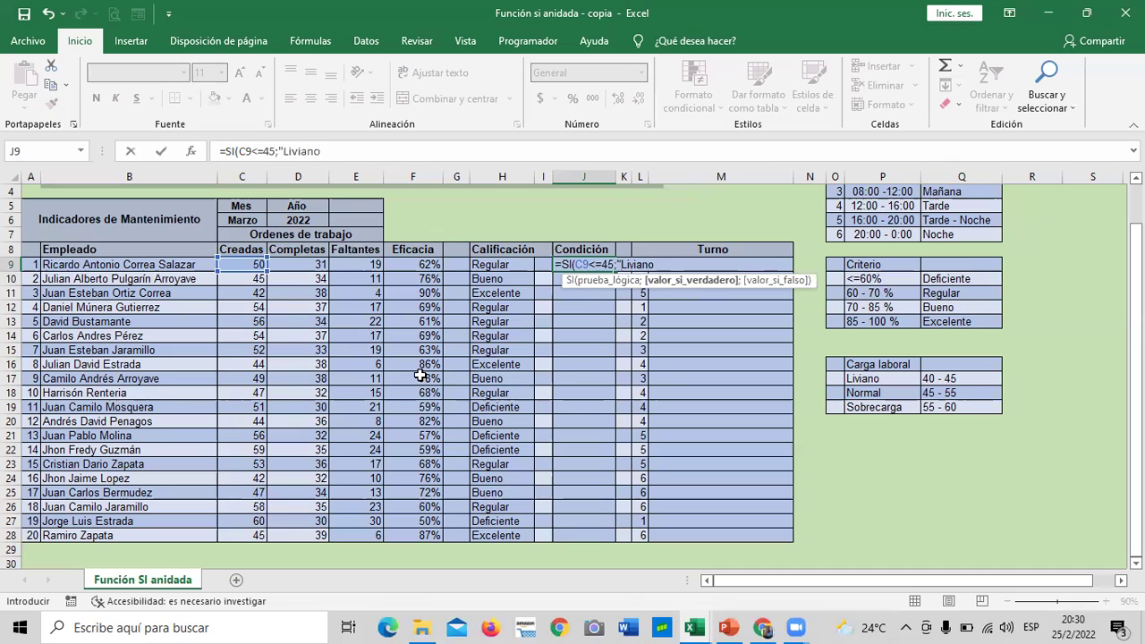
{"action": "type", "text": "\";"}
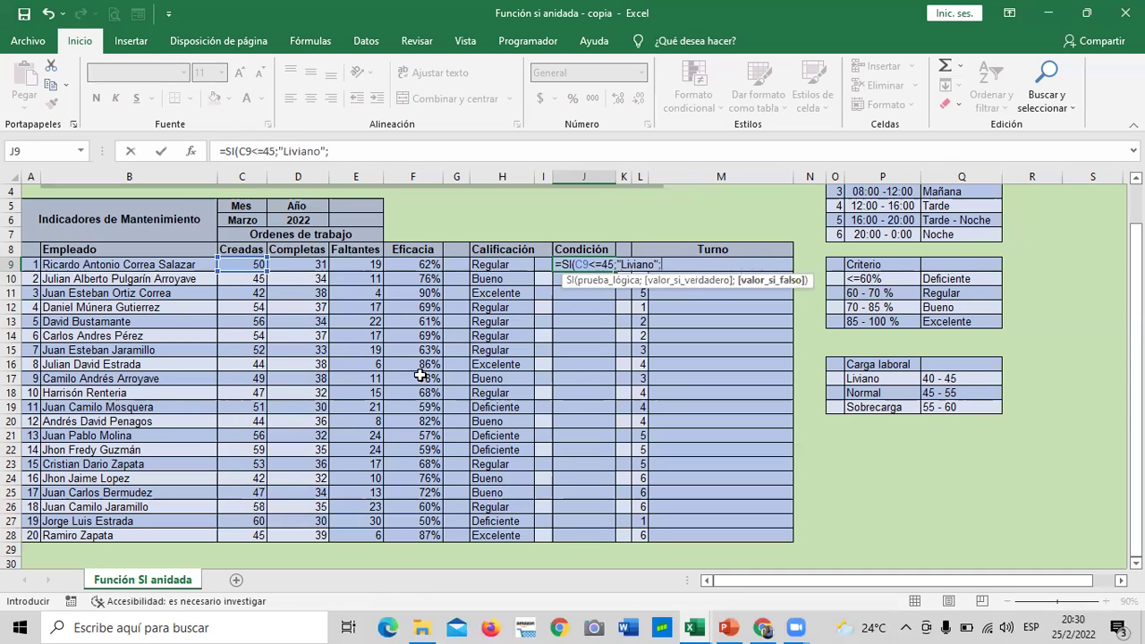
Nest a second SI in the J9 formula that returns "Normal" when C9<=55
{"action": "type", "text": "si"}
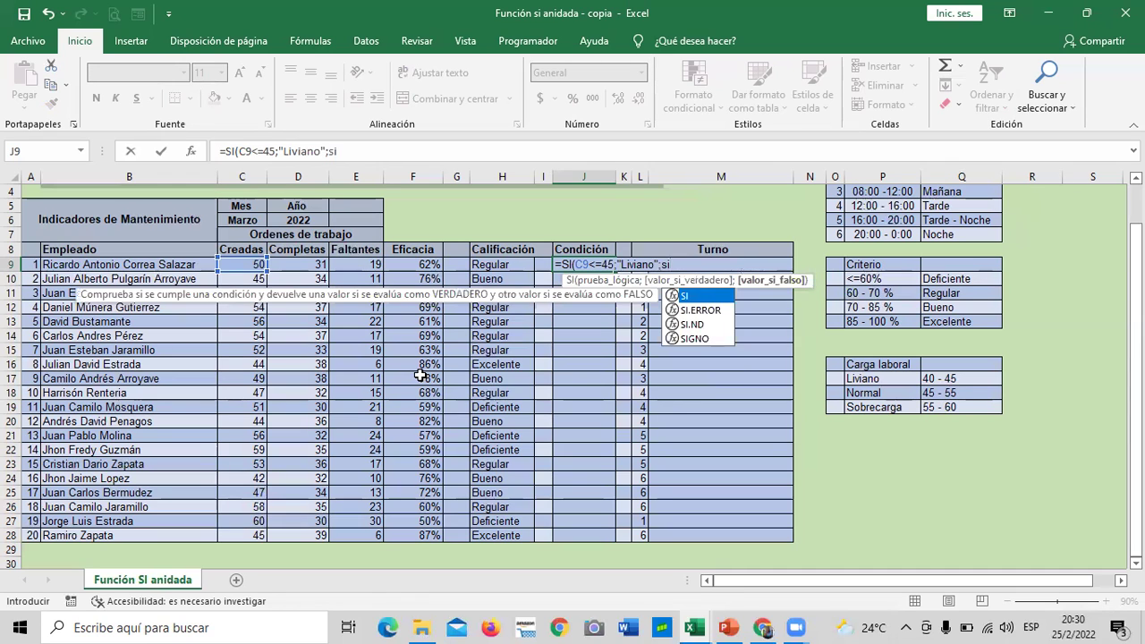
{"action": "double_click", "coordinate": [705, 297]}
{"action": "left_click", "coordinate": [244, 265]}
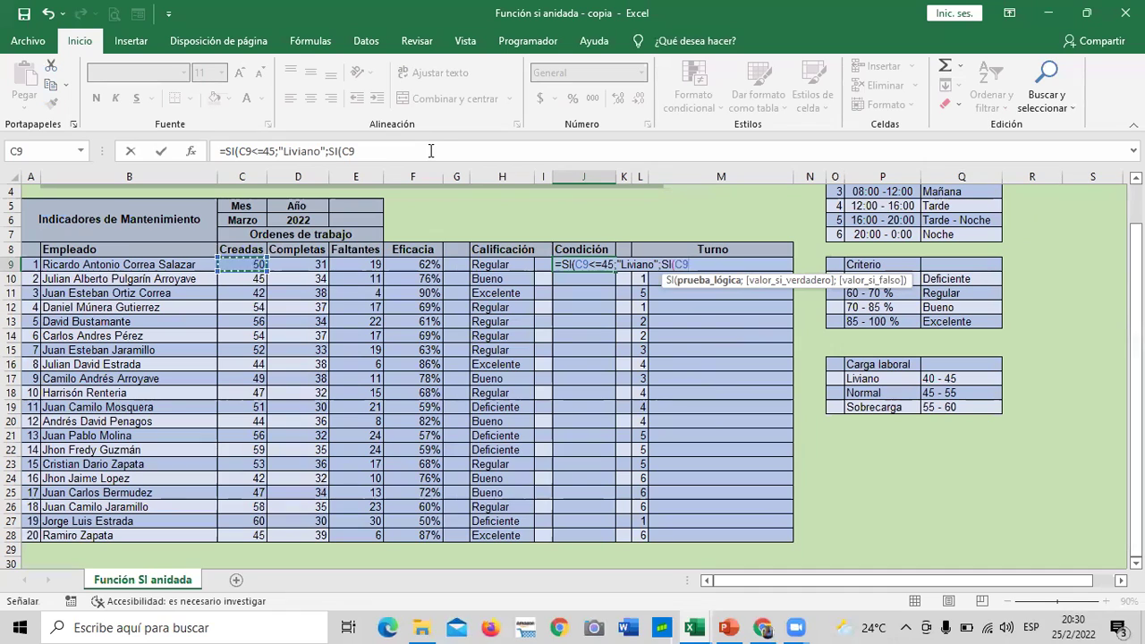
{"action": "type", "text": "<"}
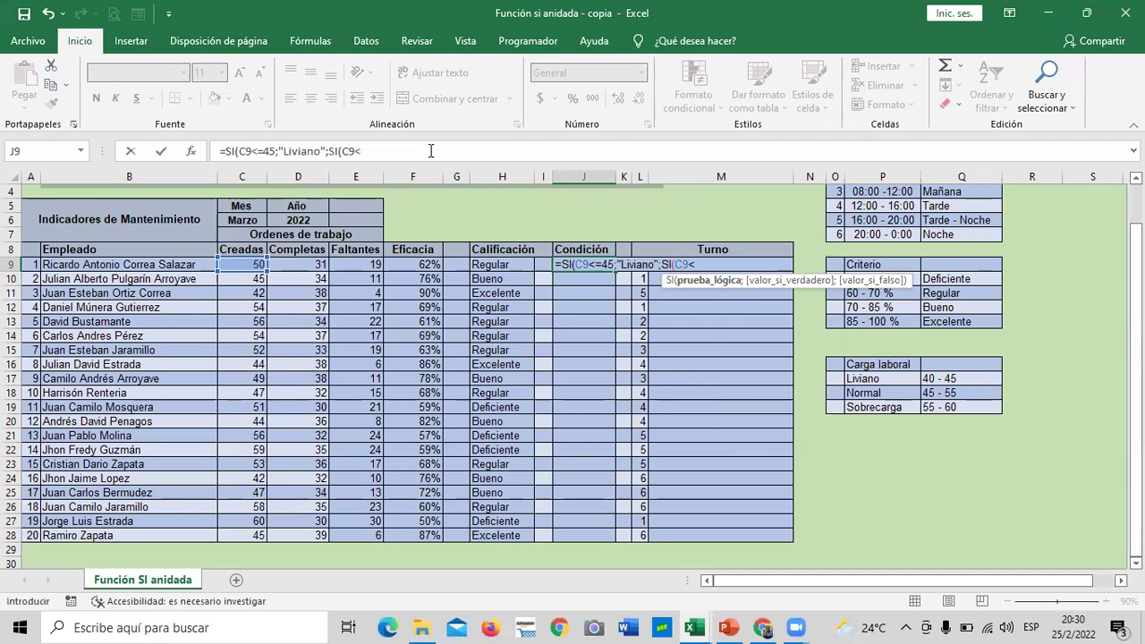
{"action": "type", "text": "=55;"}
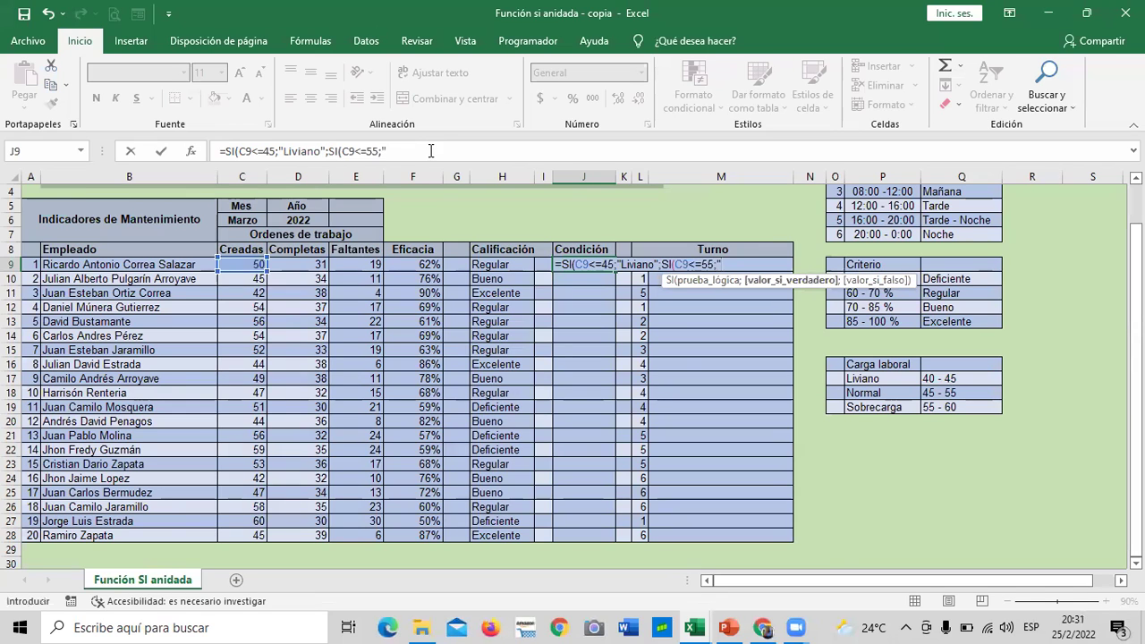
{"action": "type", "text": "Normal\";si"}
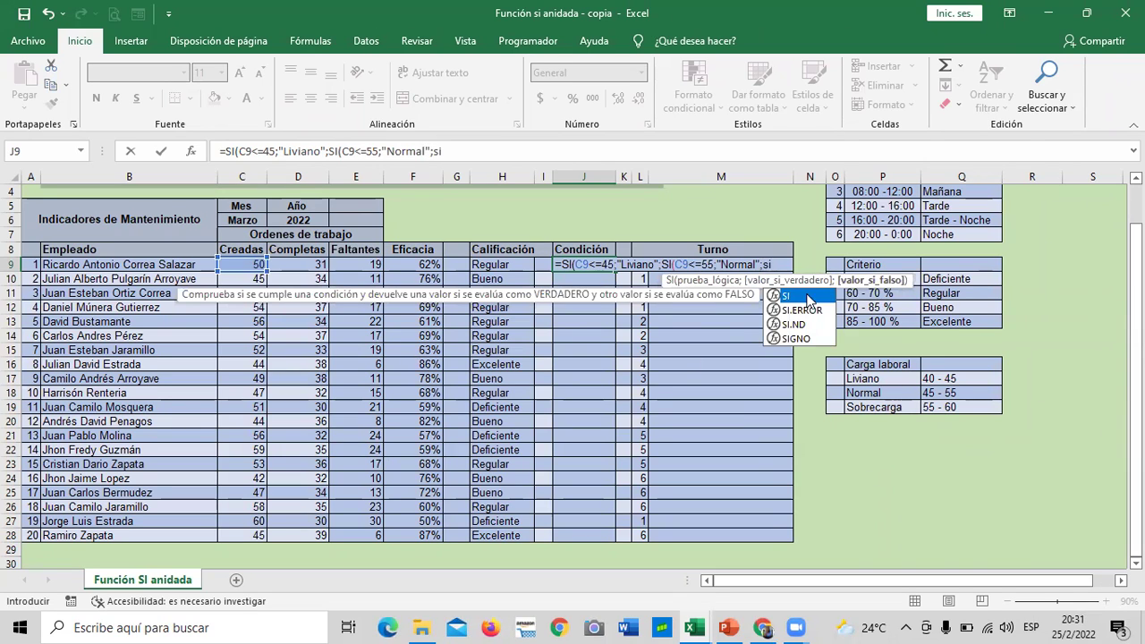
Nest a third SI as the value-if-false in J9's formula, with the logical test C9>55
{"action": "double_click", "coordinate": [824, 294]}
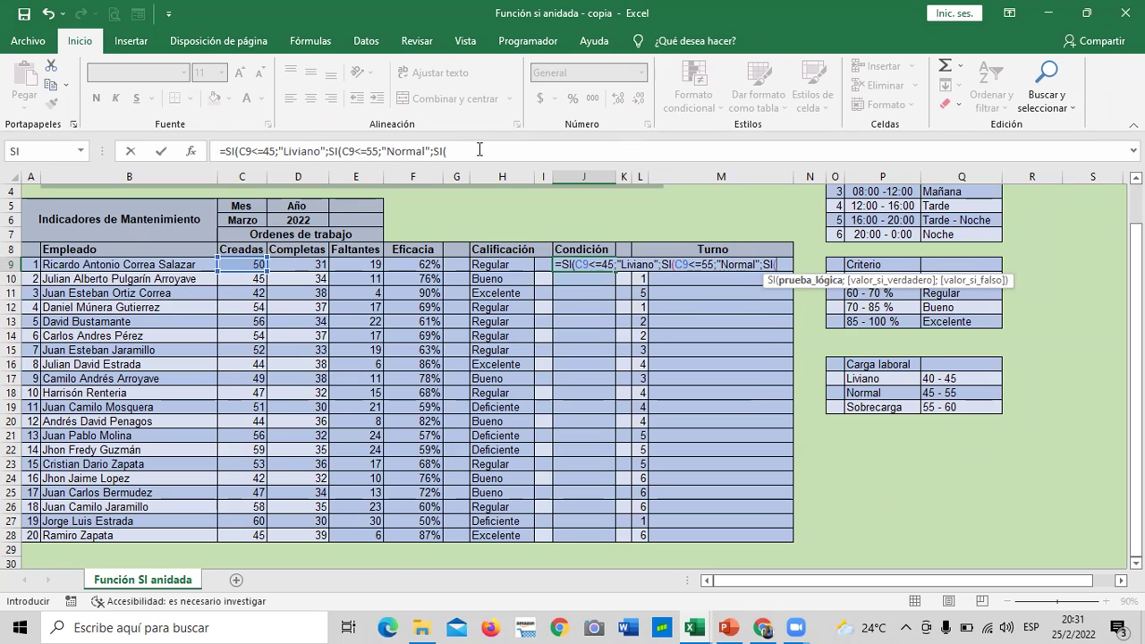
{"action": "left_click", "coordinate": [228, 265]}
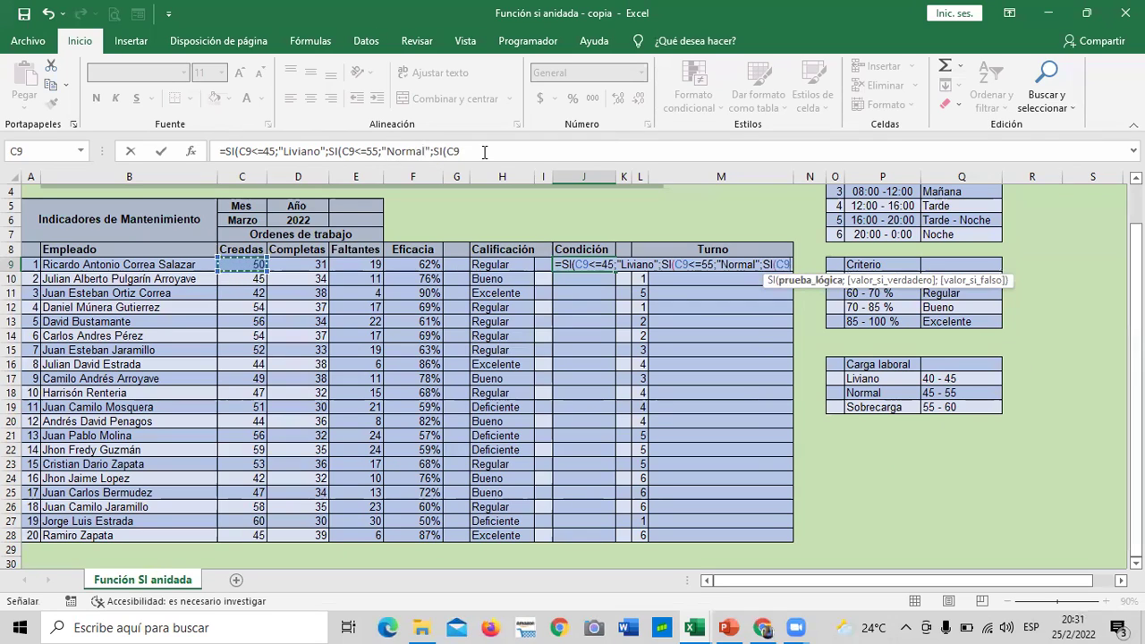
{"action": "type", "text": "<"}
{"action": "key", "text": "BackSpace"}
{"action": "type", "text": ">=55"}
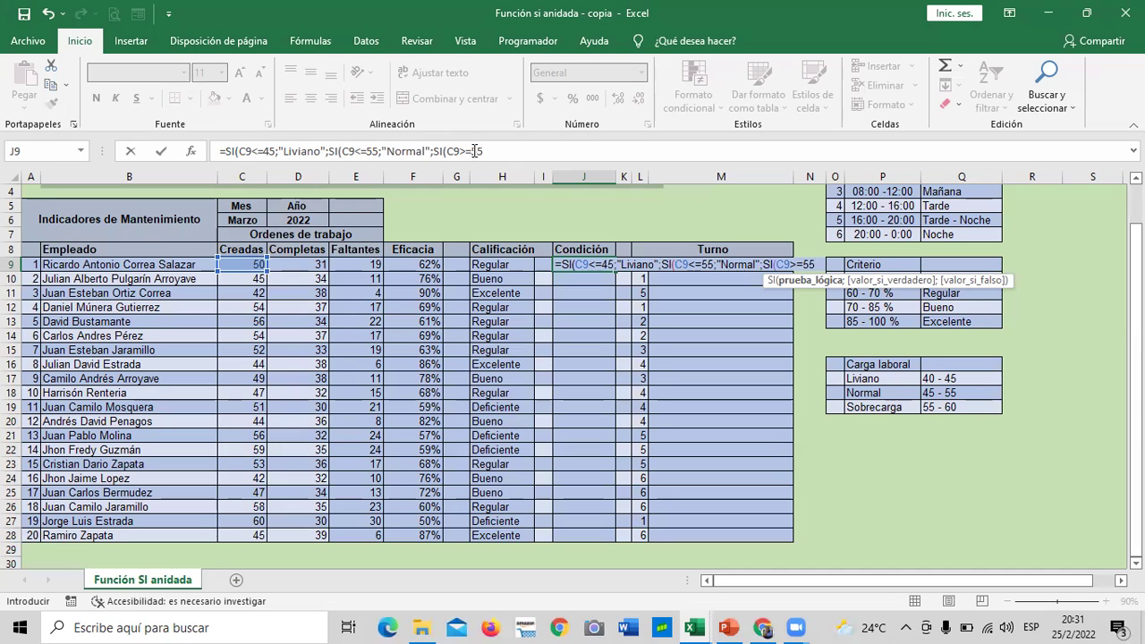
{"action": "left_click", "coordinate": [474, 150]}
{"action": "key", "text": "BackSpace"}
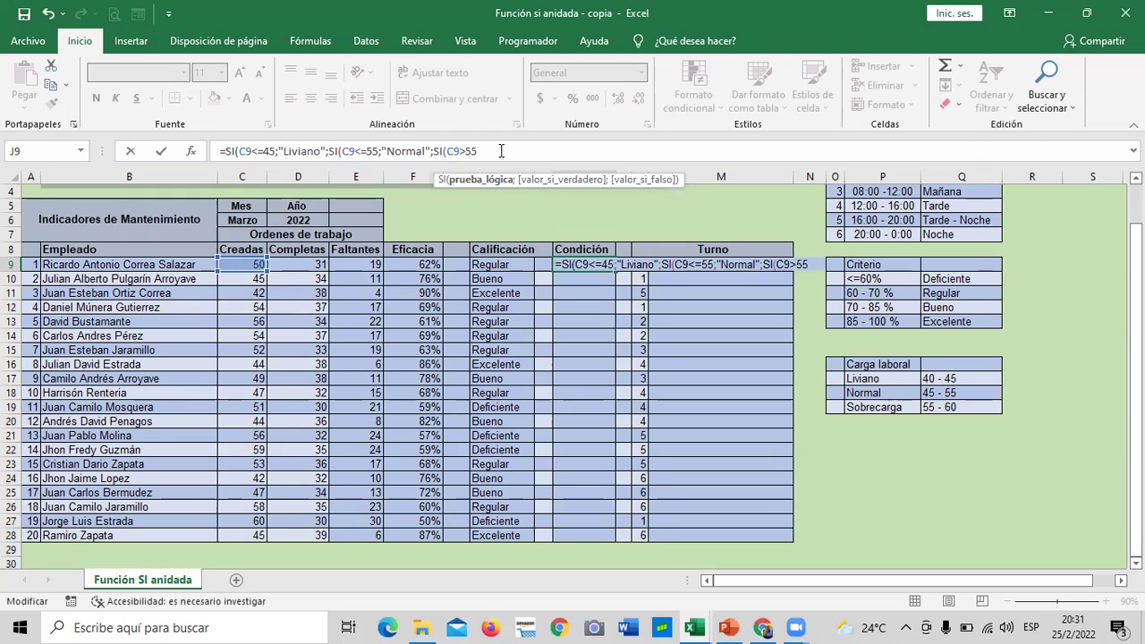
Make the third SI return "Sobrecarga", close all three nested functions and enter the formula in J9
{"action": "type", "text": ";"}
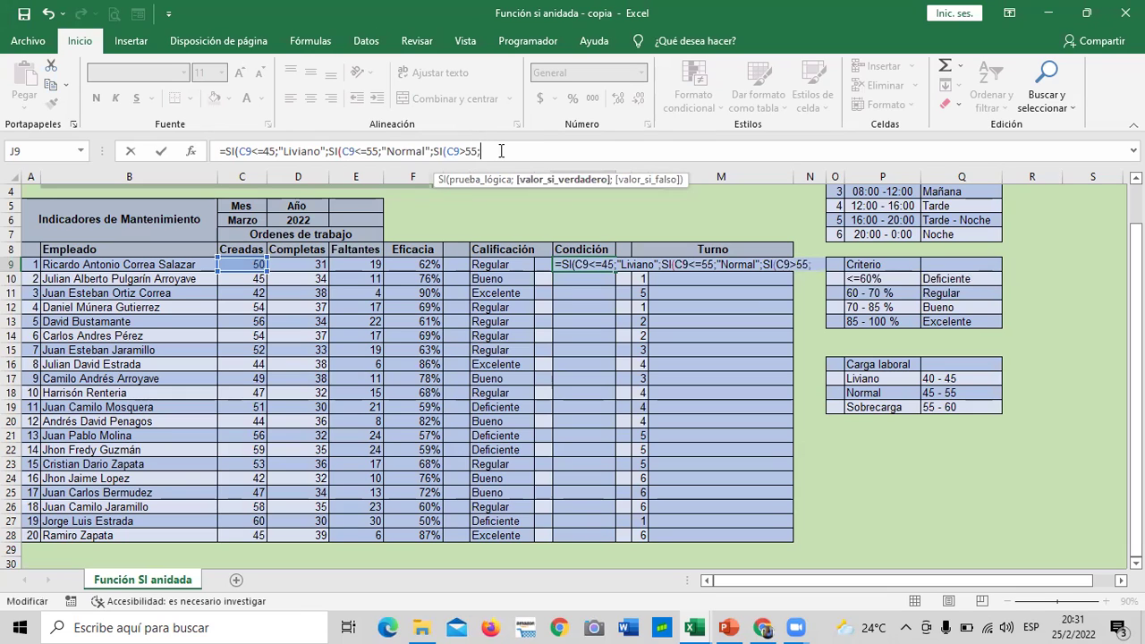
{"action": "type", "text": "\"Sobrecargaa"}
{"action": "key", "text": "BackSpace"}
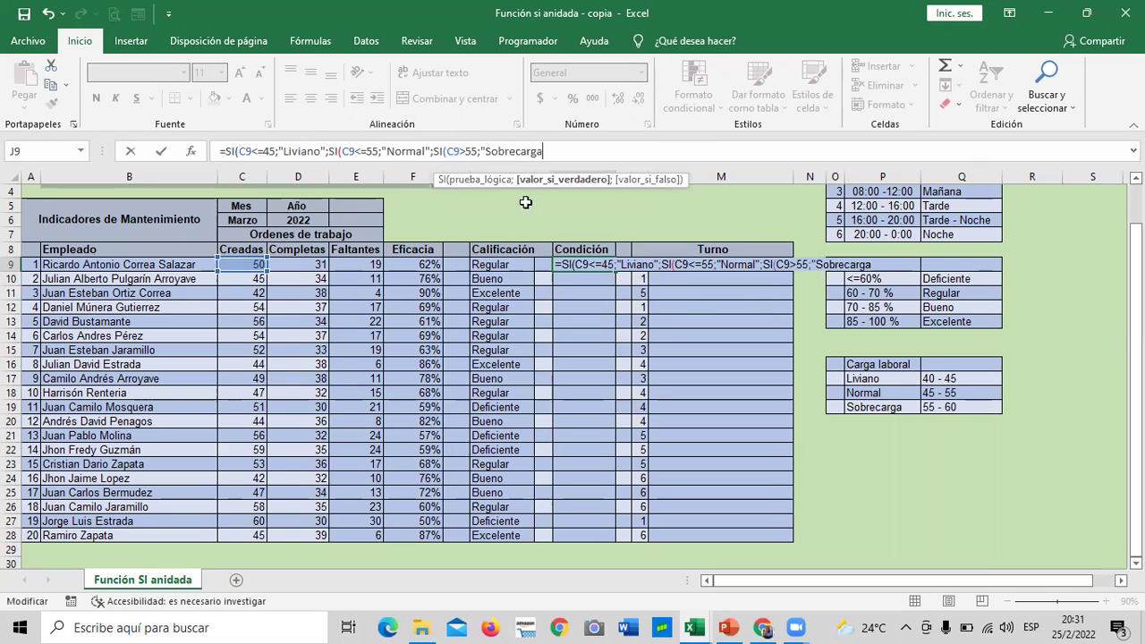
{"action": "type", "text": "\""}
{"action": "type", "text": ")))"}
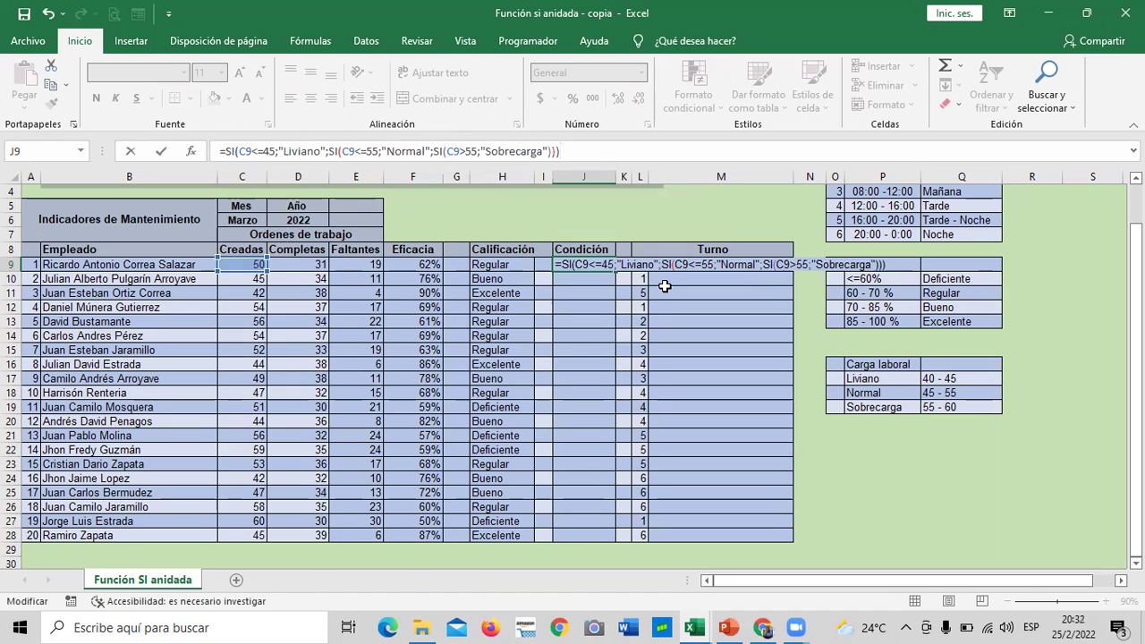
{"action": "key", "text": "Return"}
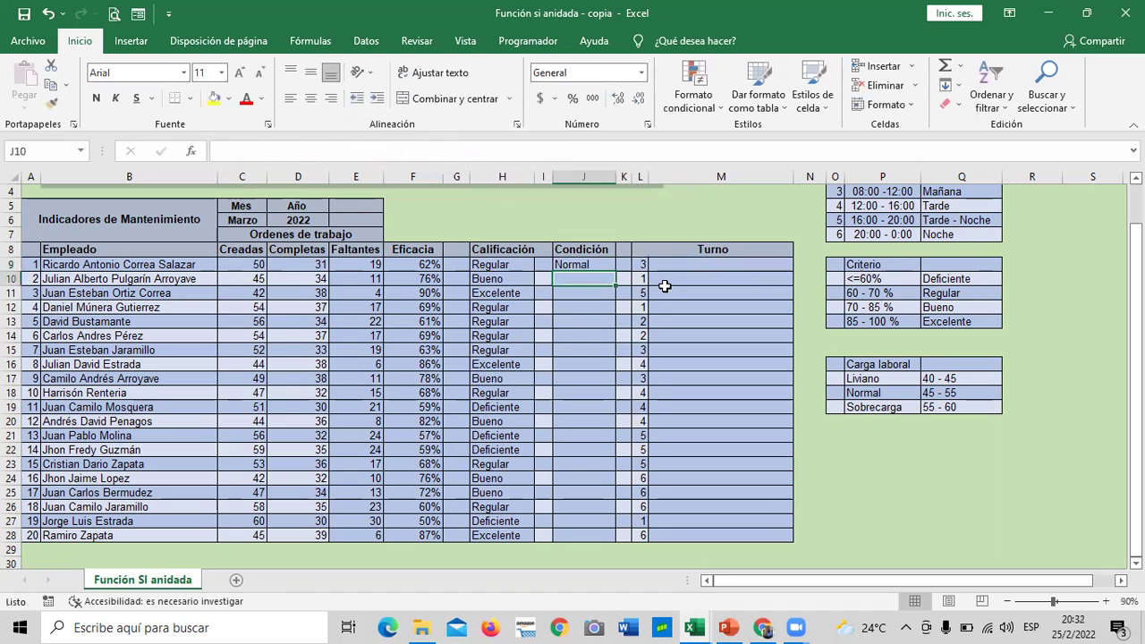
Fill the Condición formula from J9 down to J28 for all the remaining employees
{"action": "left_click", "coordinate": [568, 320]}
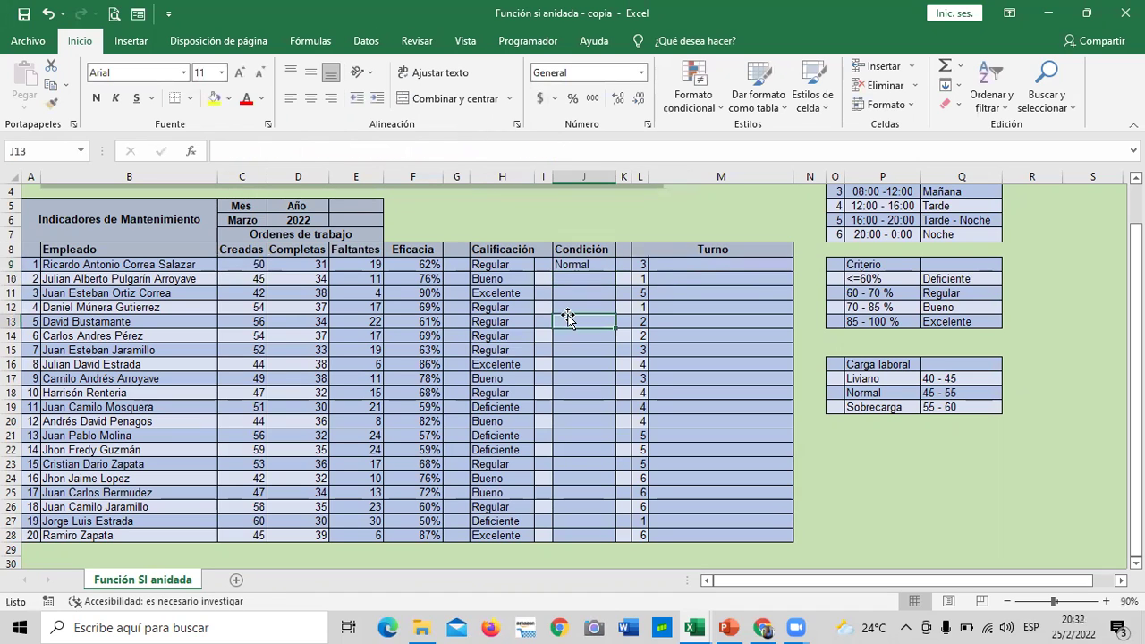
{"action": "left_click", "coordinate": [566, 265]}
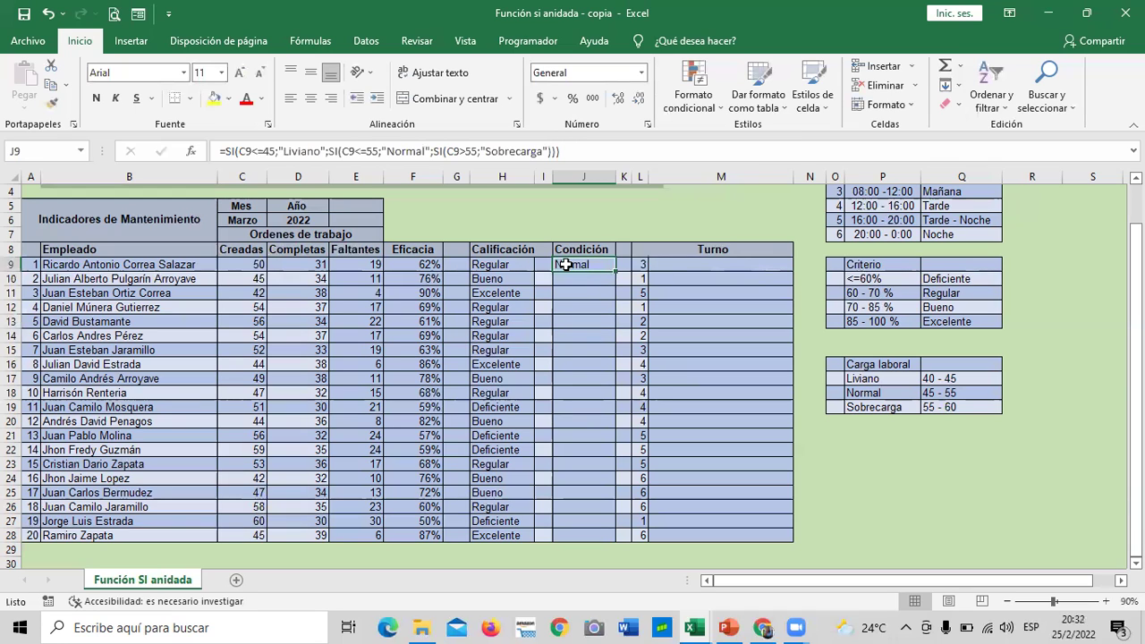
{"action": "left_click_drag", "start_coordinate": [616, 271], "coordinate": [624, 542]}
{"action": "left_click", "coordinate": [680, 487]}
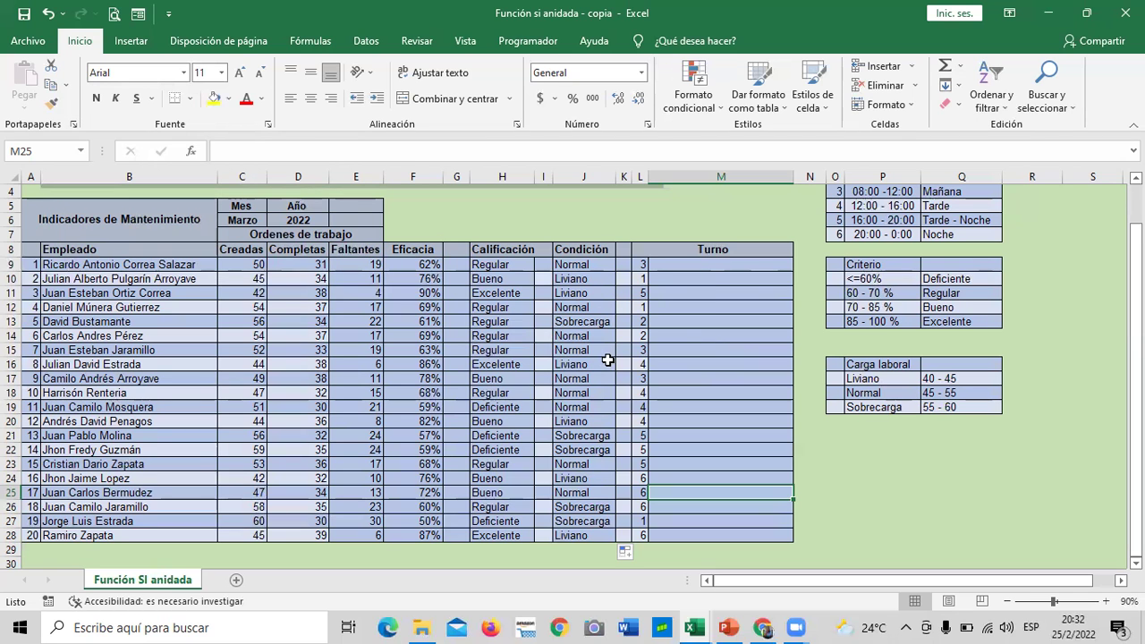
Widen the Condición column (J) slightly
{"action": "scroll", "coordinate": [618, 412], "scroll_direction": "up", "scroll_amount": 1}
{"action": "scroll", "coordinate": [619, 418], "scroll_direction": "down", "scroll_amount": 1}
{"action": "left_click_drag", "start_coordinate": [616, 177], "coordinate": [625, 179]}
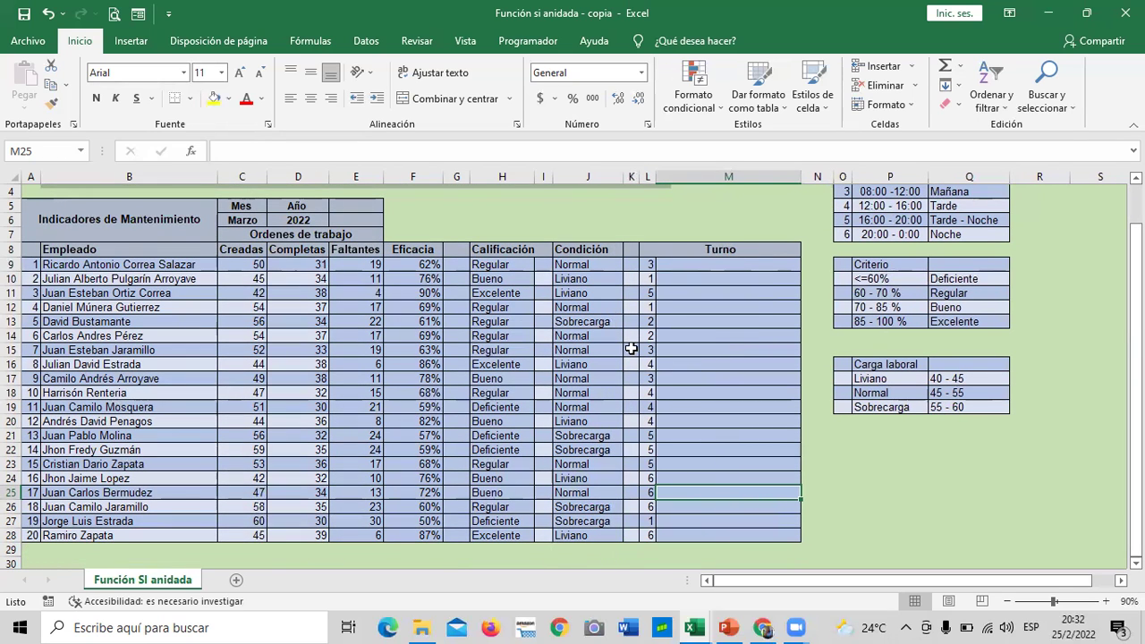
Examine the shift codes 1 to 6 in the Turnos de trabajo table for filling the Turno column
{"action": "left_click", "coordinate": [709, 266]}
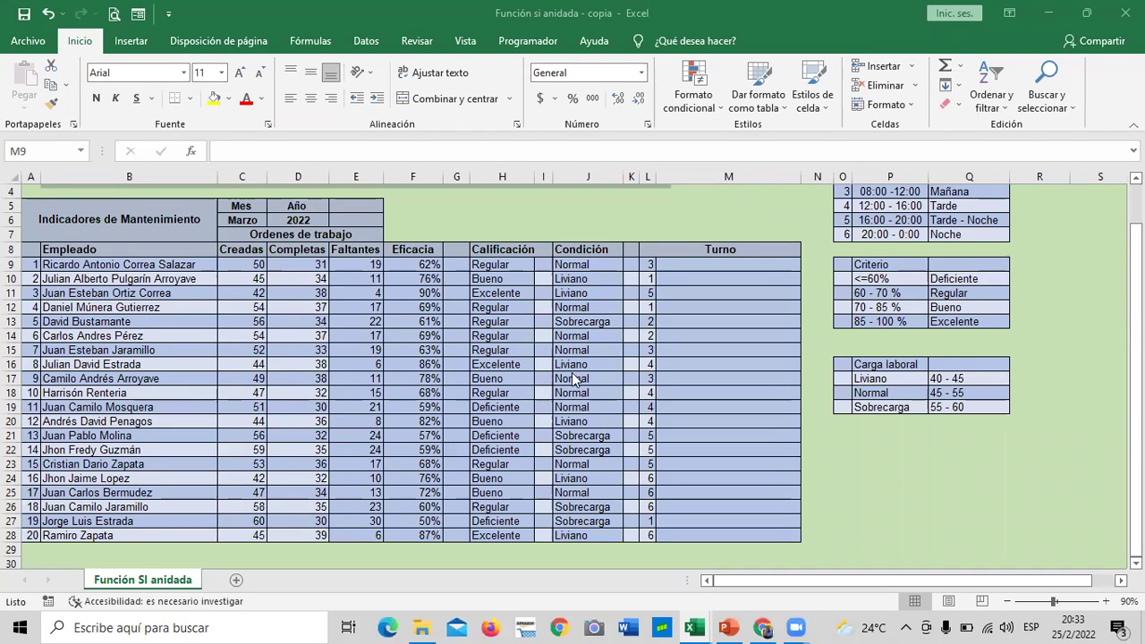
{"action": "left_click", "coordinate": [661, 265]}
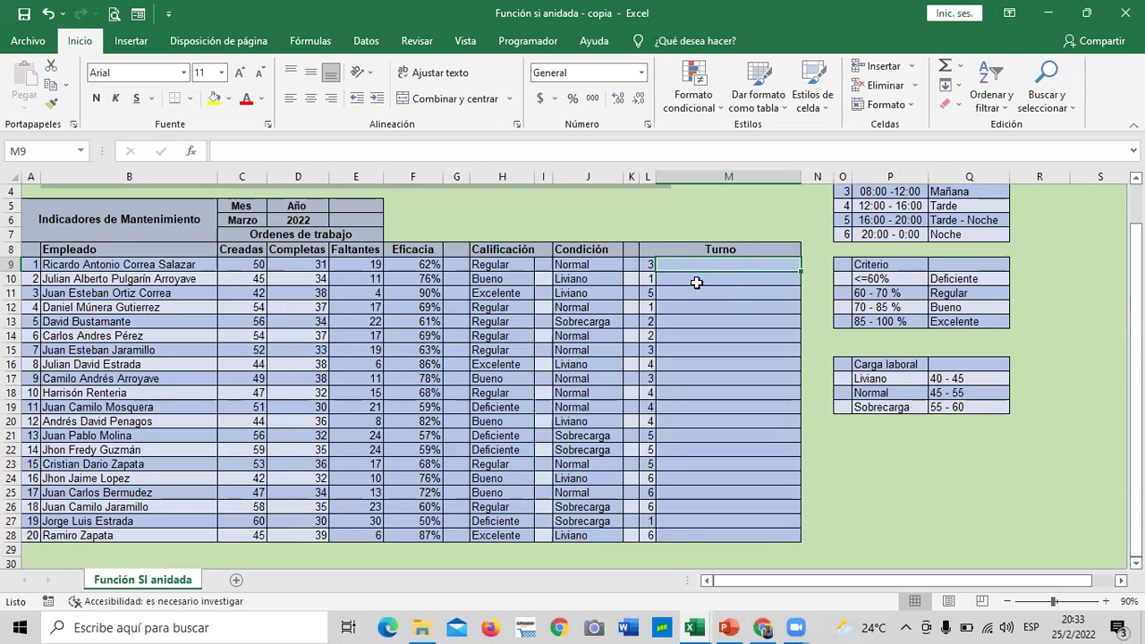
{"action": "scroll", "coordinate": [700, 326], "scroll_direction": "up", "scroll_amount": 1}
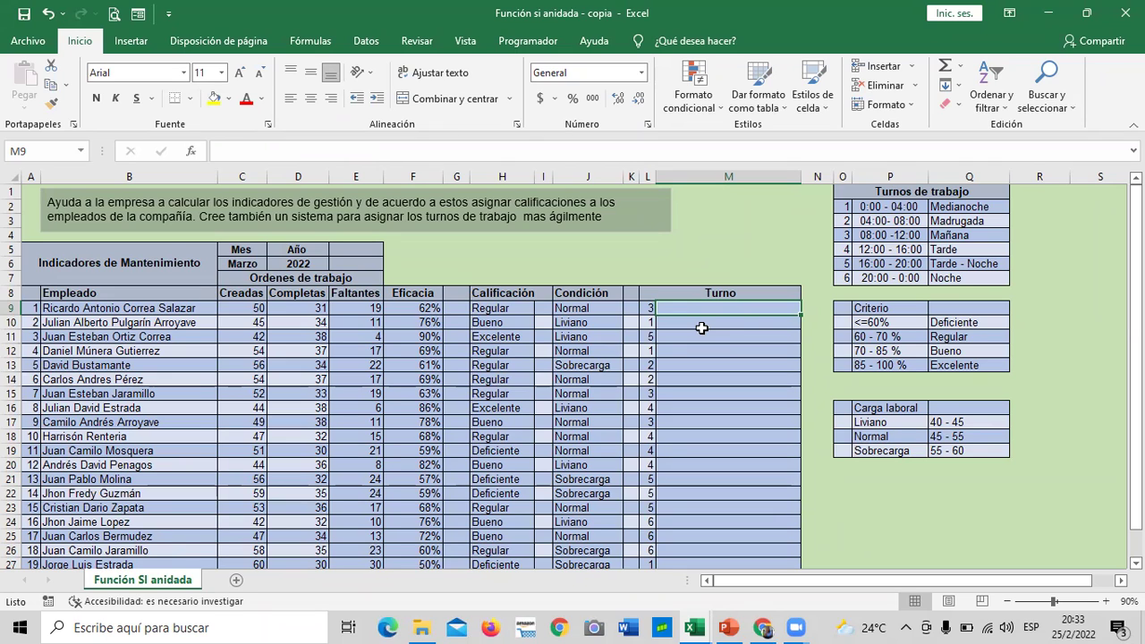
{"action": "left_click", "coordinate": [846, 206]}
{"action": "left_click", "coordinate": [845, 221]}
{"action": "left_click", "coordinate": [843, 235]}
{"action": "left_click", "coordinate": [843, 251]}
{"action": "left_click", "coordinate": [843, 264]}
{"action": "left_click", "coordinate": [843, 278]}
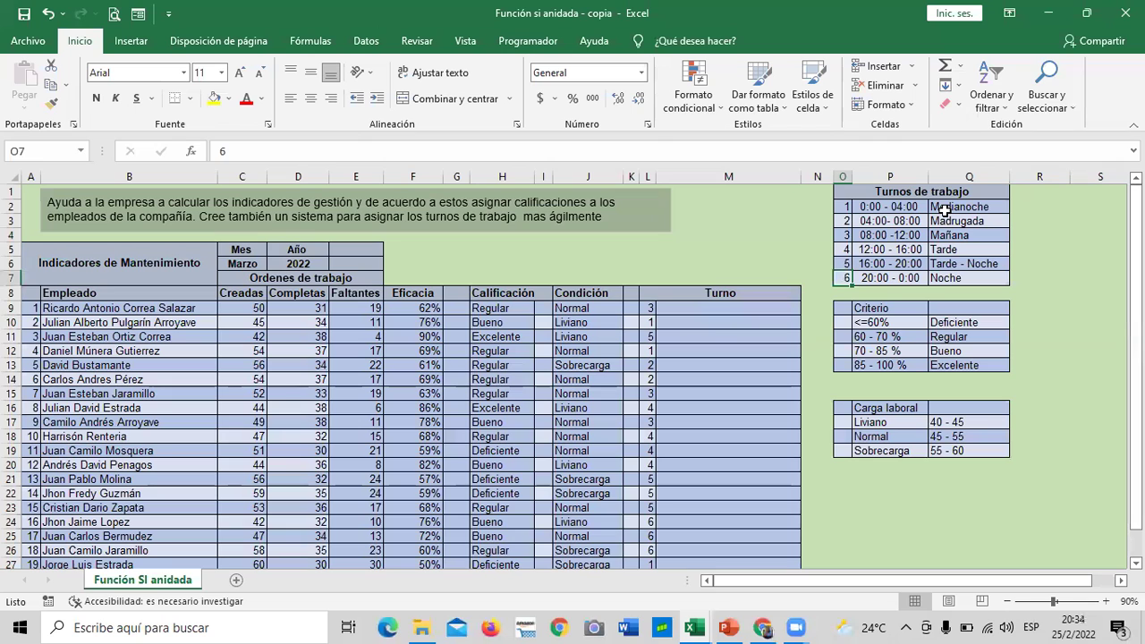
Start a nested SI formula in M9 that tests L9=1 and gives "Medianoche" when true
{"action": "left_click", "coordinate": [705, 307]}
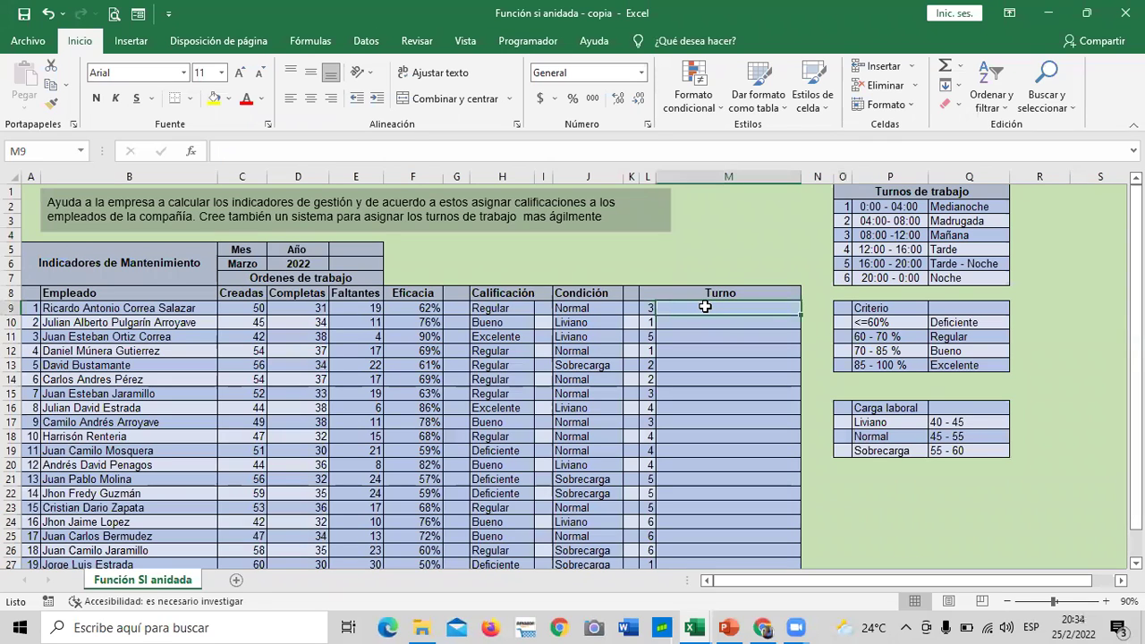
{"action": "type", "text": "=si"}
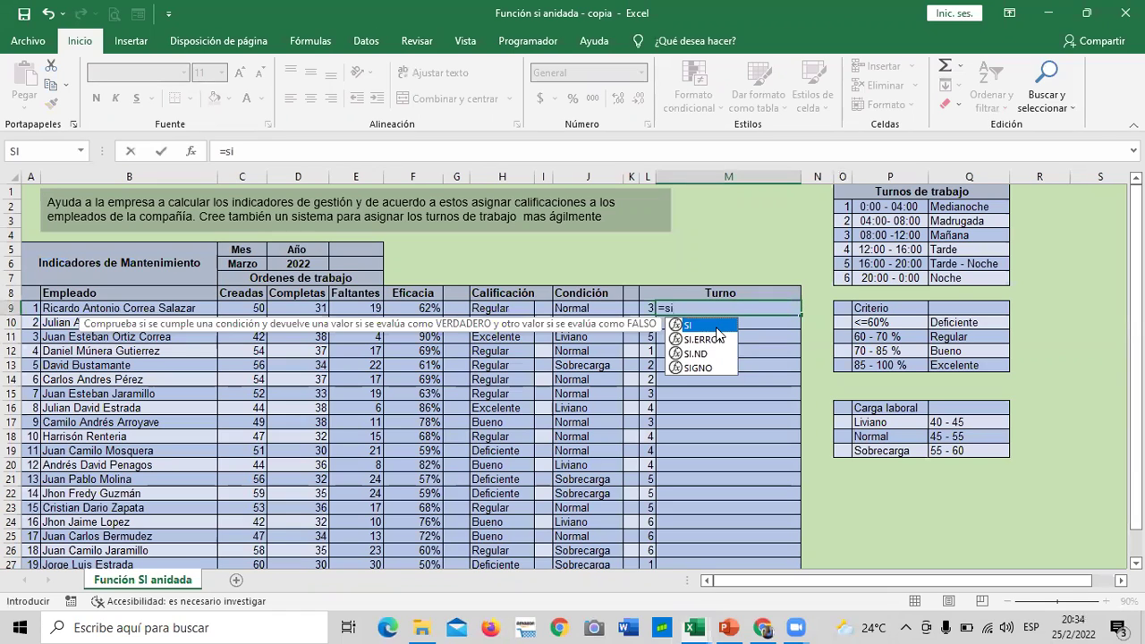
{"action": "double_click", "coordinate": [717, 329]}
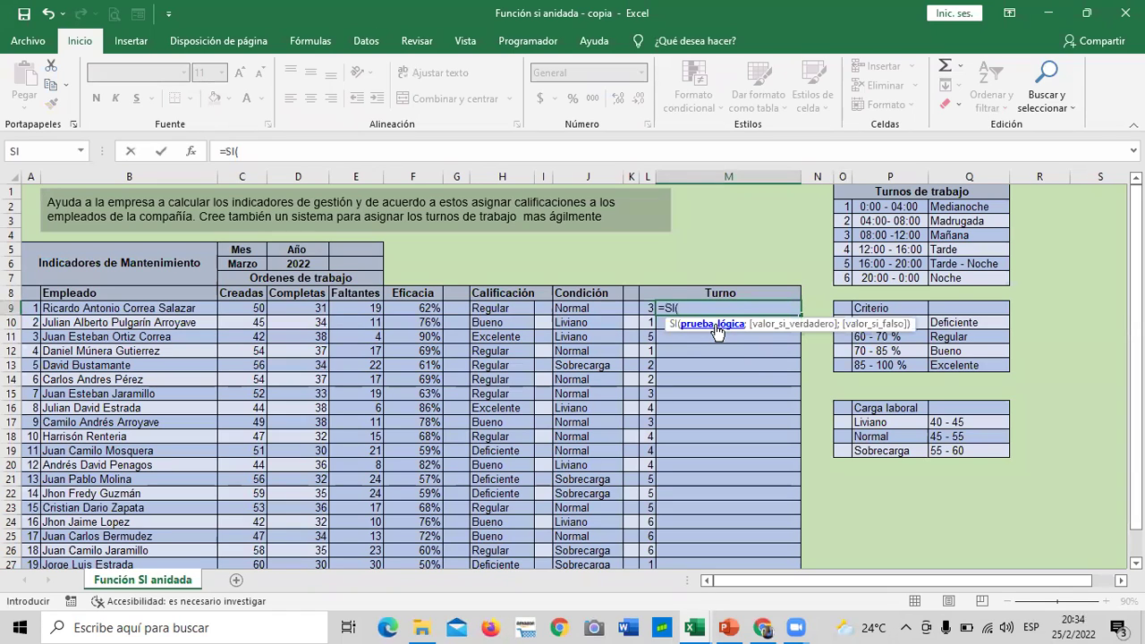
{"action": "left_click", "coordinate": [648, 308]}
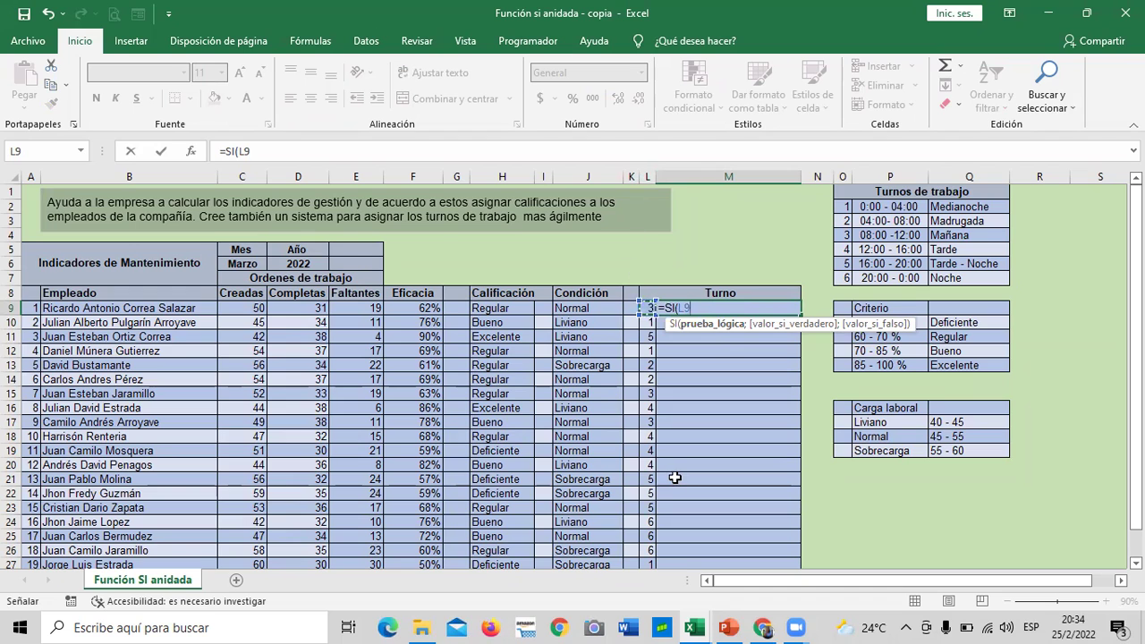
{"action": "scroll", "coordinate": [674, 478], "scroll_direction": "down", "scroll_amount": 3}
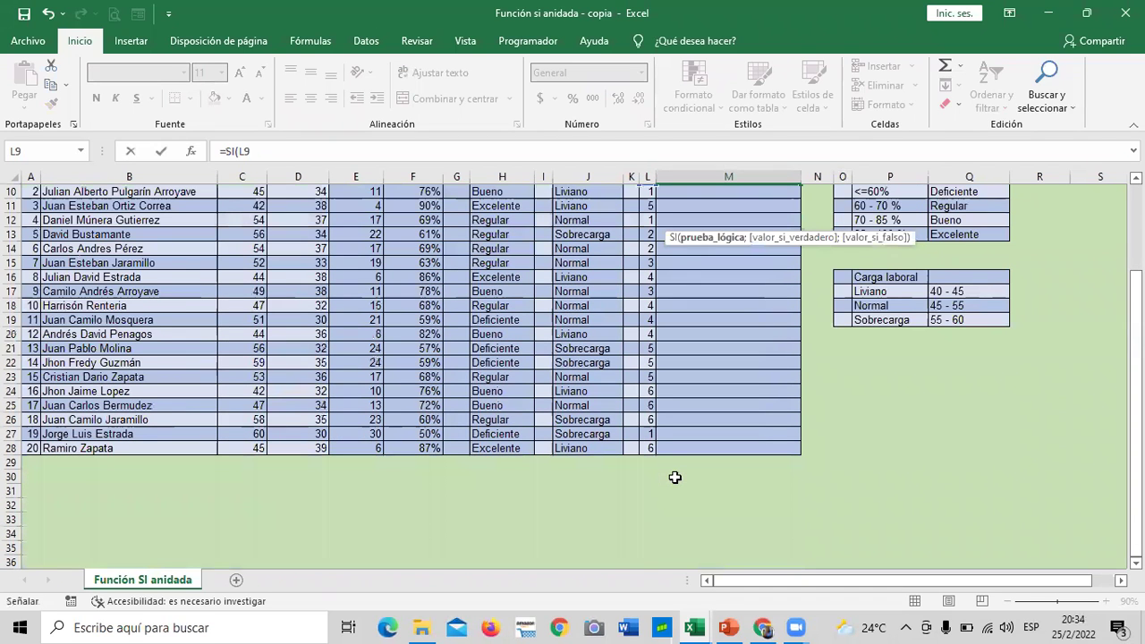
{"action": "scroll", "coordinate": [675, 478], "scroll_direction": "up", "scroll_amount": 2}
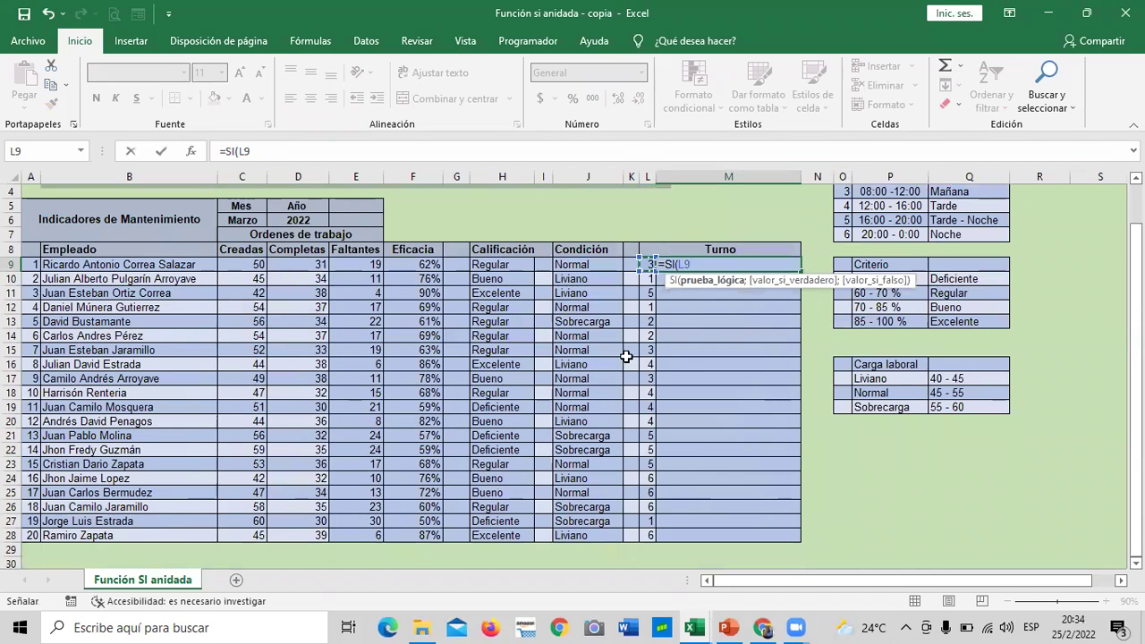
{"action": "type", "text": "="}
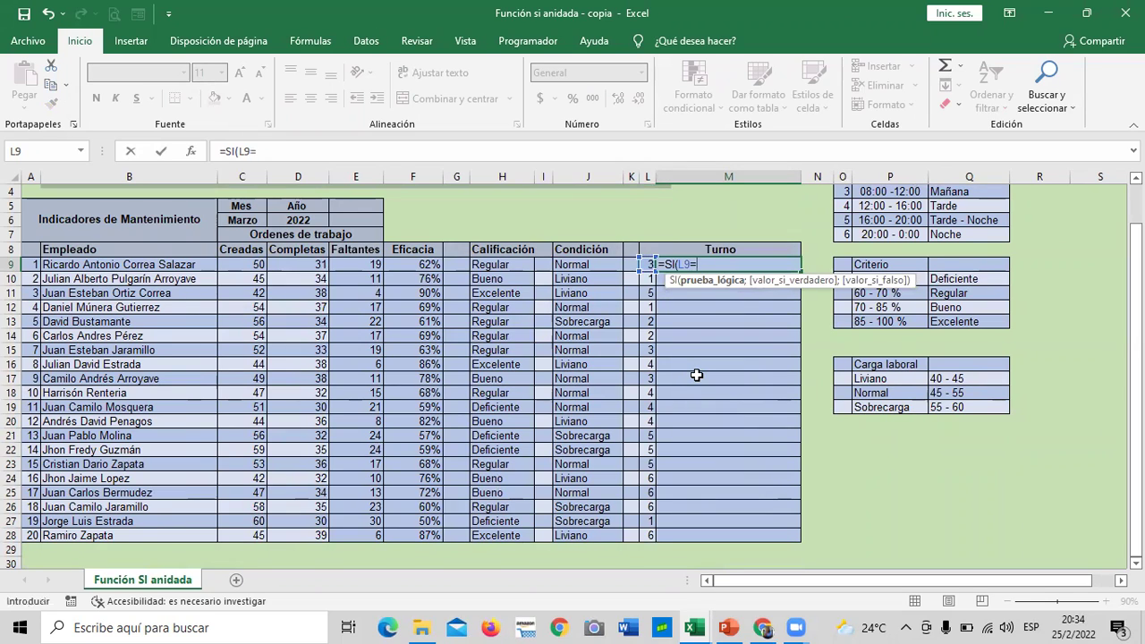
{"action": "type", "text": "1;\""}
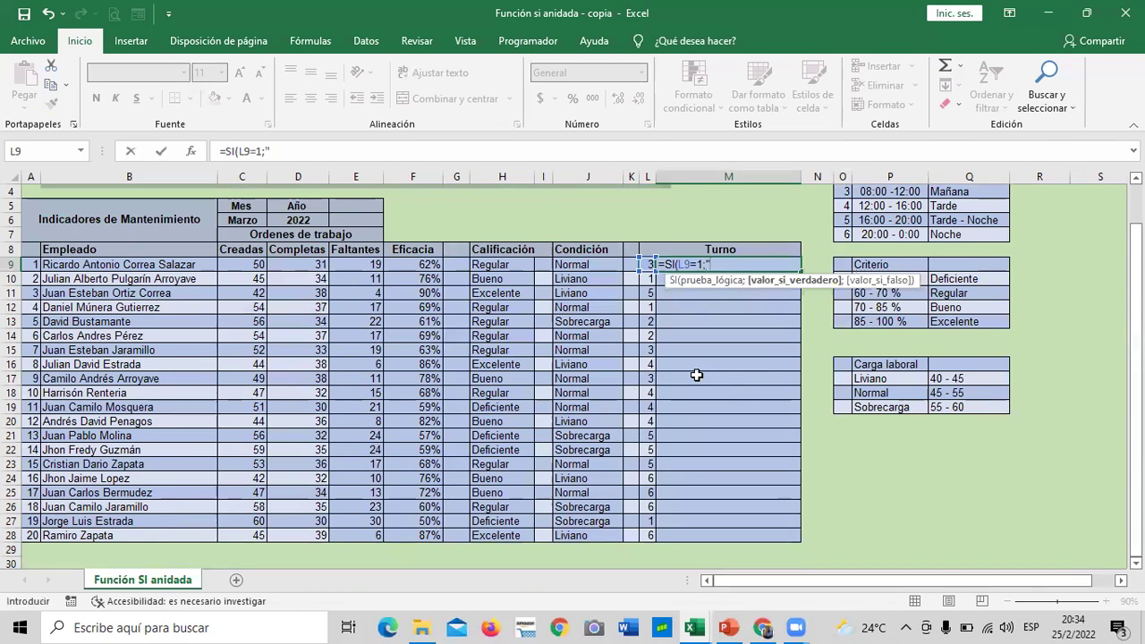
{"action": "scroll", "coordinate": [696, 375], "scroll_direction": "up", "scroll_amount": 1}
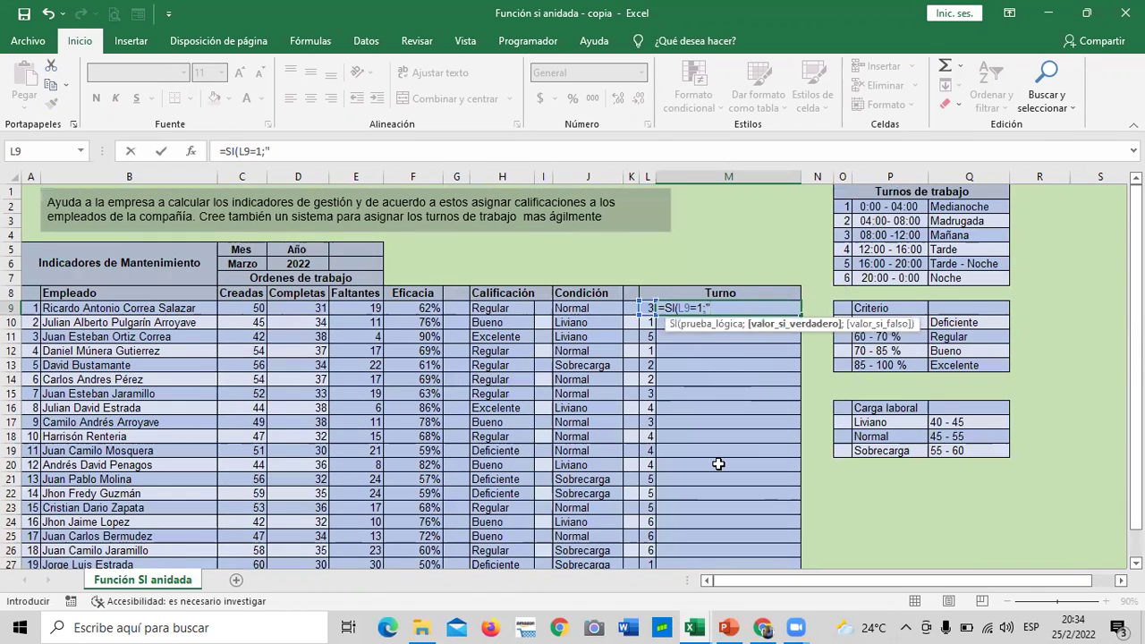
{"action": "type", "text": "Med"}
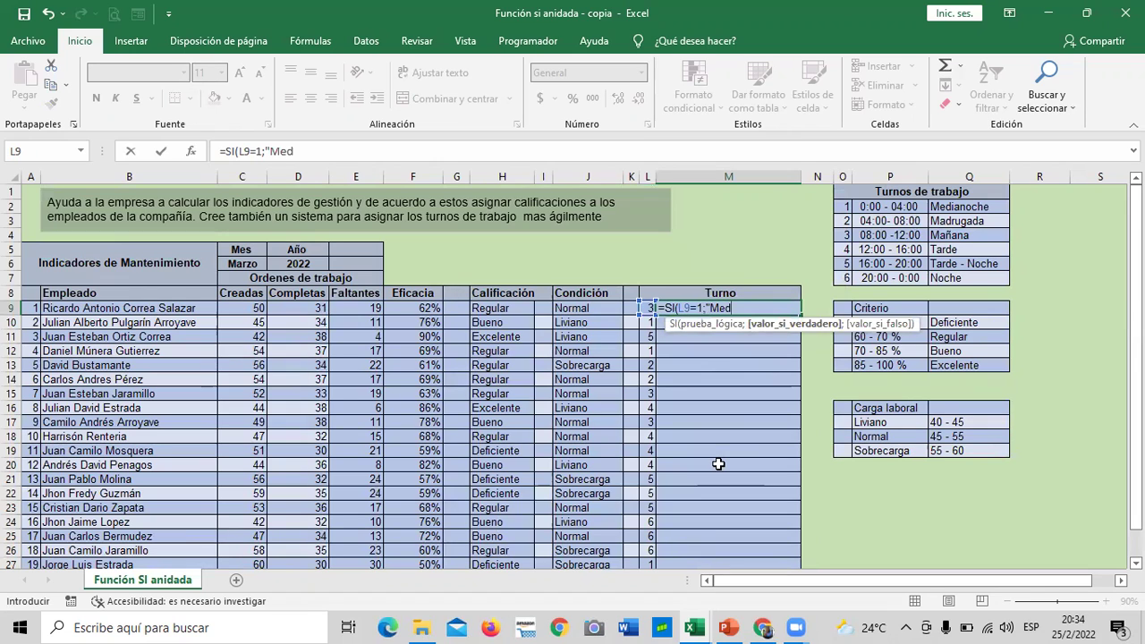
{"action": "type", "text": "ianoche"}
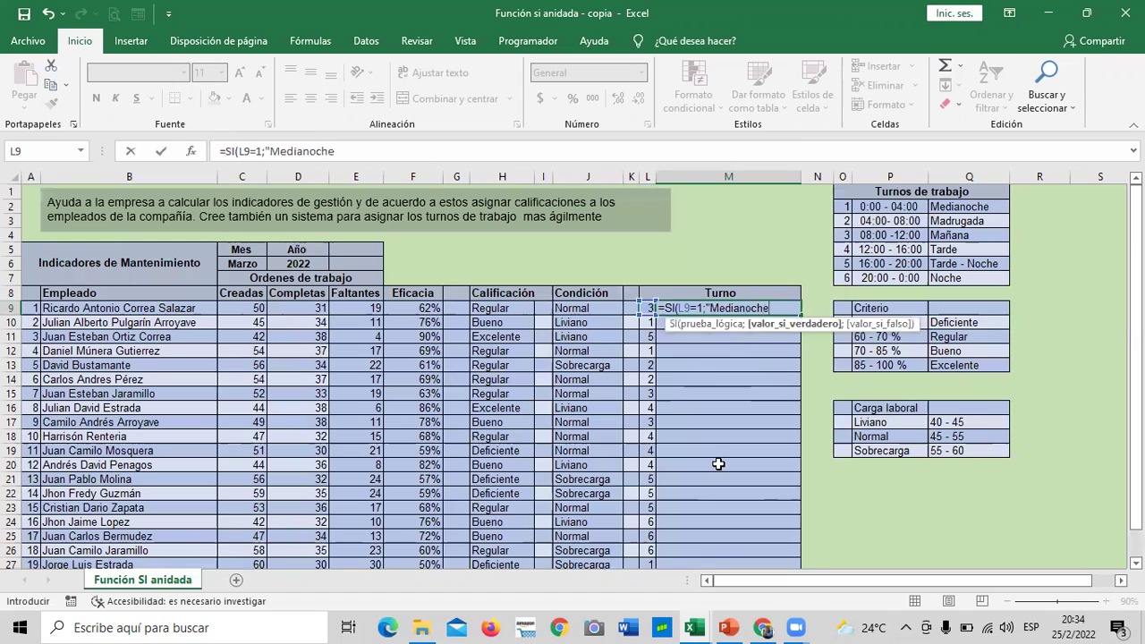
Nest a second SI in the M9 formula that tests L9=2 for "Madrugada"
{"action": "type", "text": "\";si"}
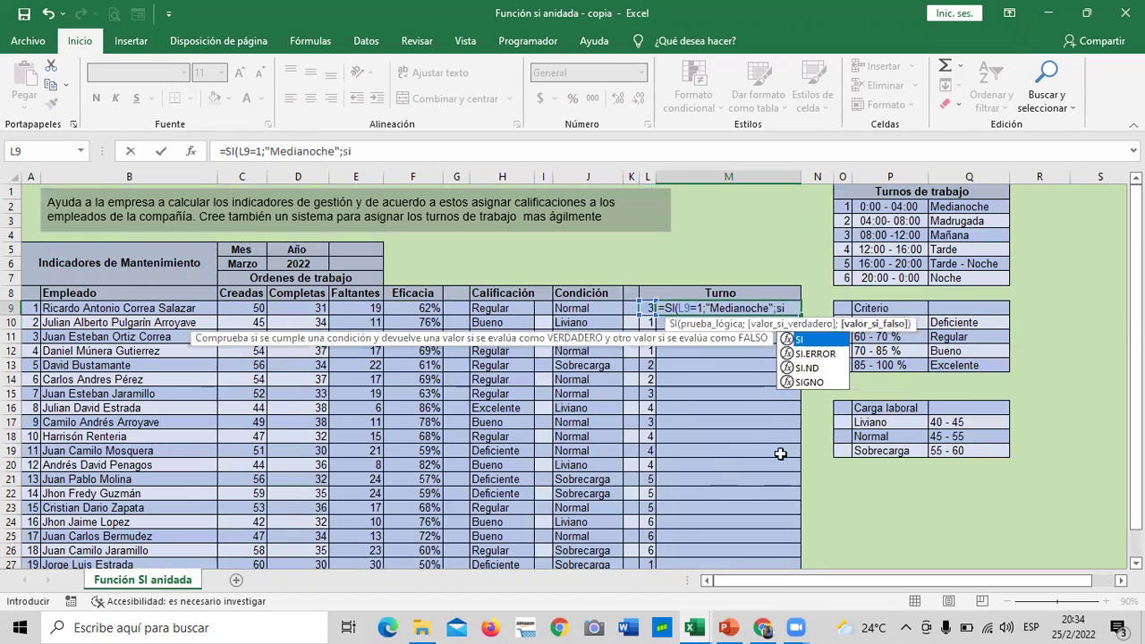
{"action": "double_click", "coordinate": [822, 341]}
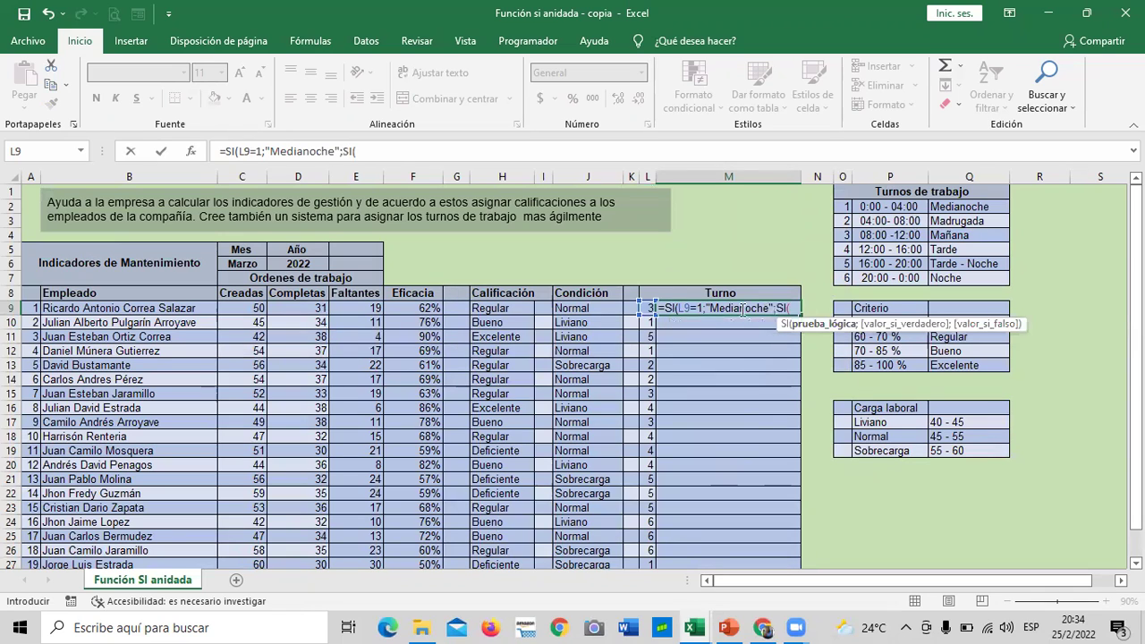
{"action": "left_click", "coordinate": [648, 310]}
{"action": "left_click", "coordinate": [390, 152]}
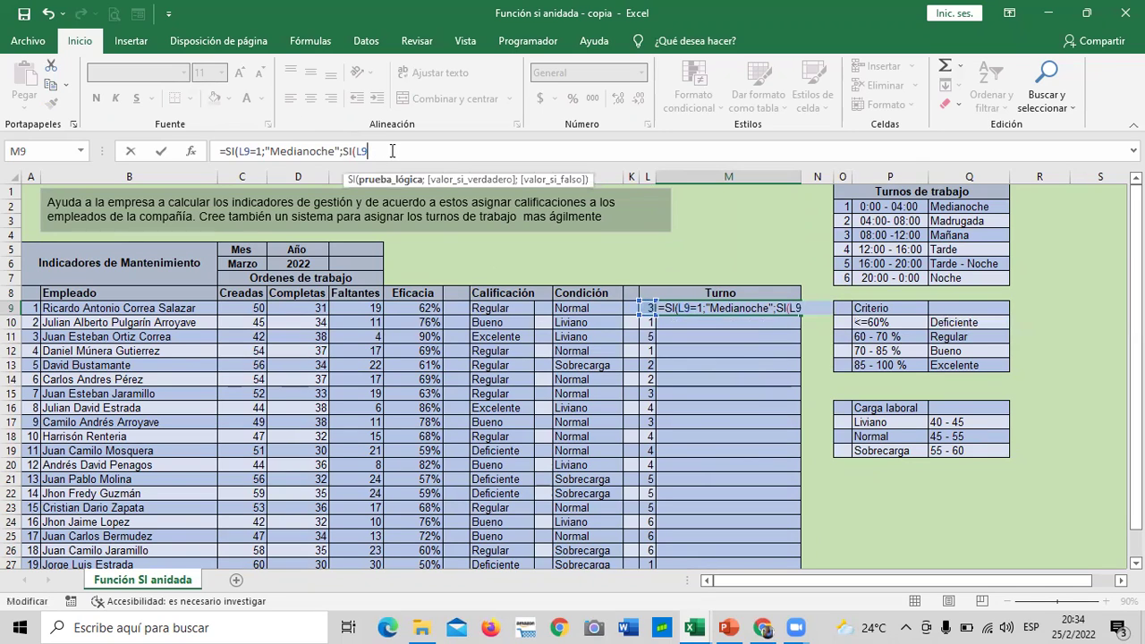
{"action": "type", "text": "=2\""}
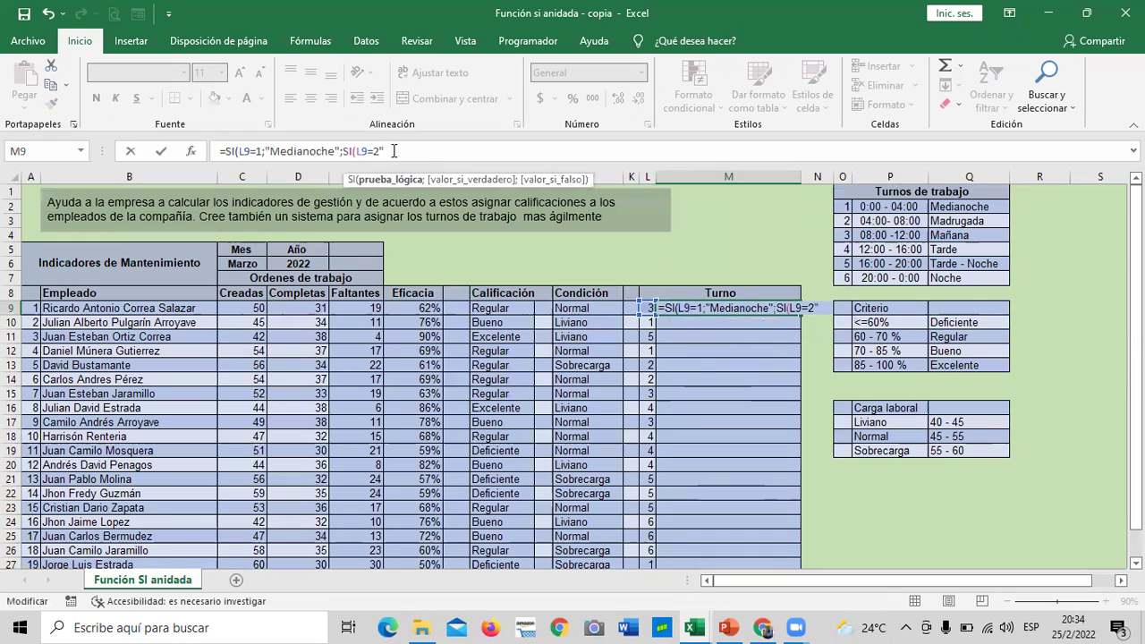
{"action": "type", "text": "\"Madrigada"}
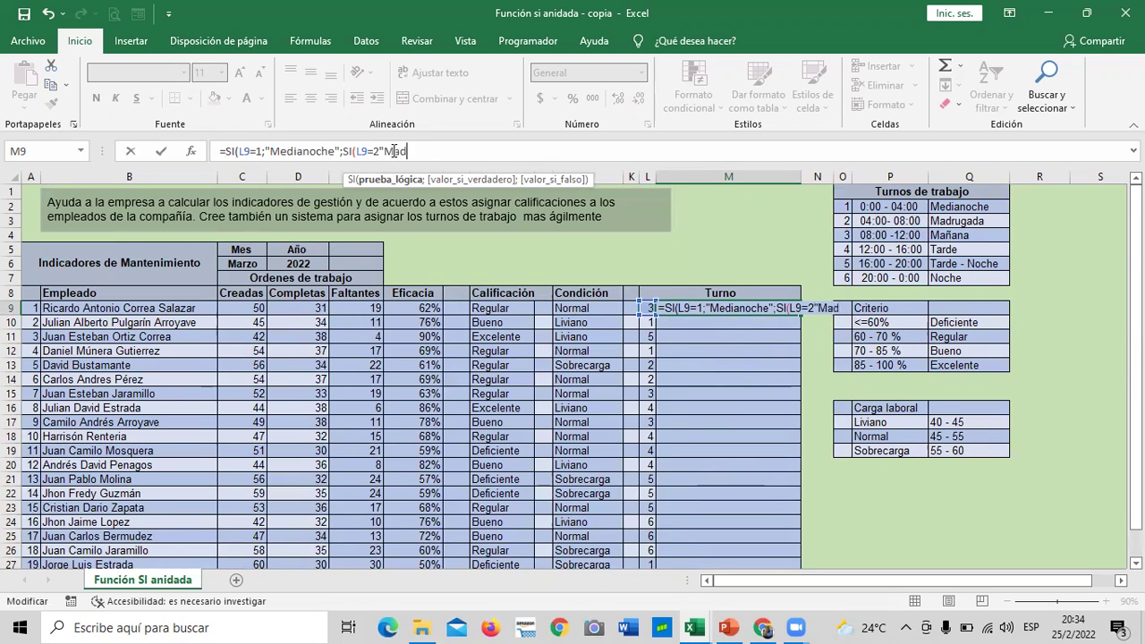
{"action": "key", "text": "BackSpace"}
{"action": "key", "text": "BackSpace"}
{"action": "key", "text": "BackSpace"}
{"action": "key", "text": "BackSpace"}
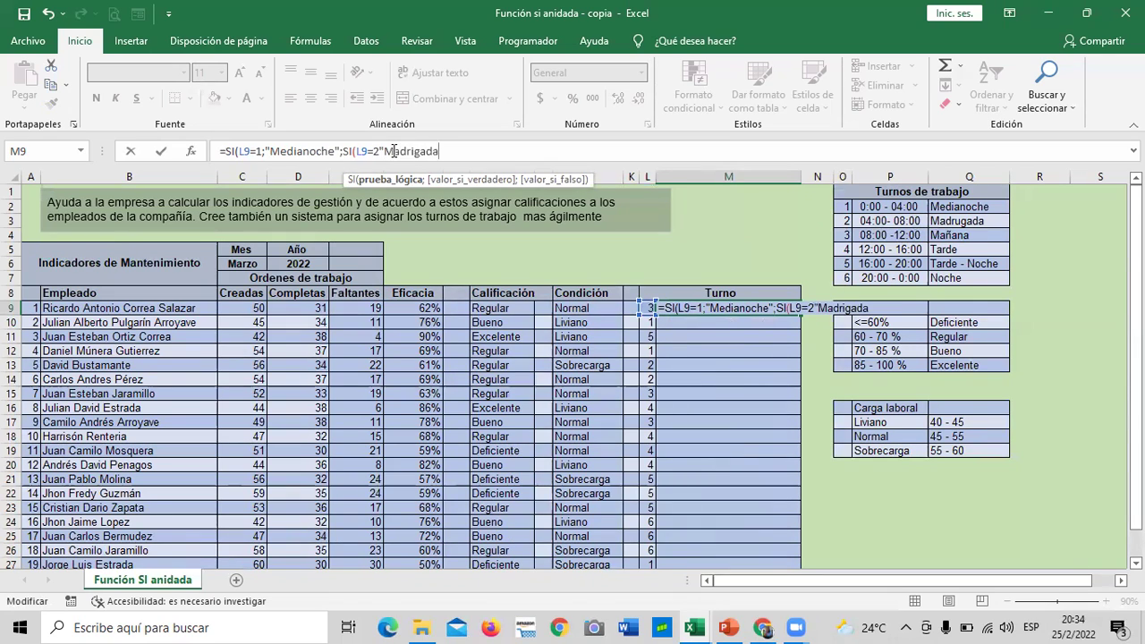
{"action": "key", "text": "BackSpace"}
{"action": "type", "text": "ugada"}
{"action": "type", "text": "\";"}
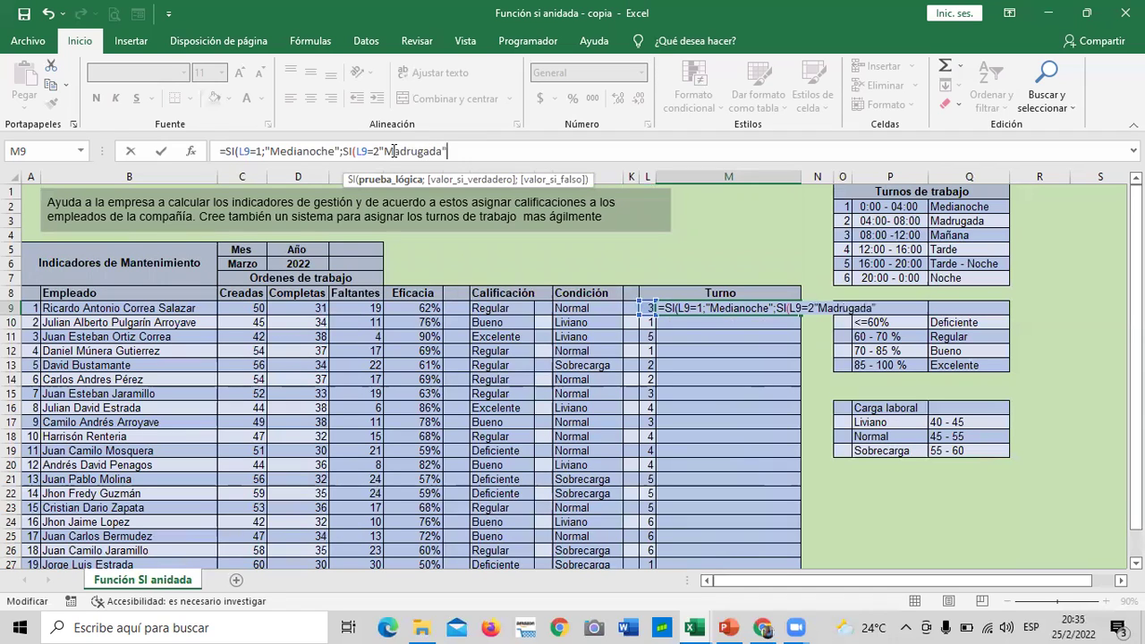
Nest a third SI in the M9 formula that tests L9=3 and gives "Mañana" when true
{"action": "type", "text": "si"}
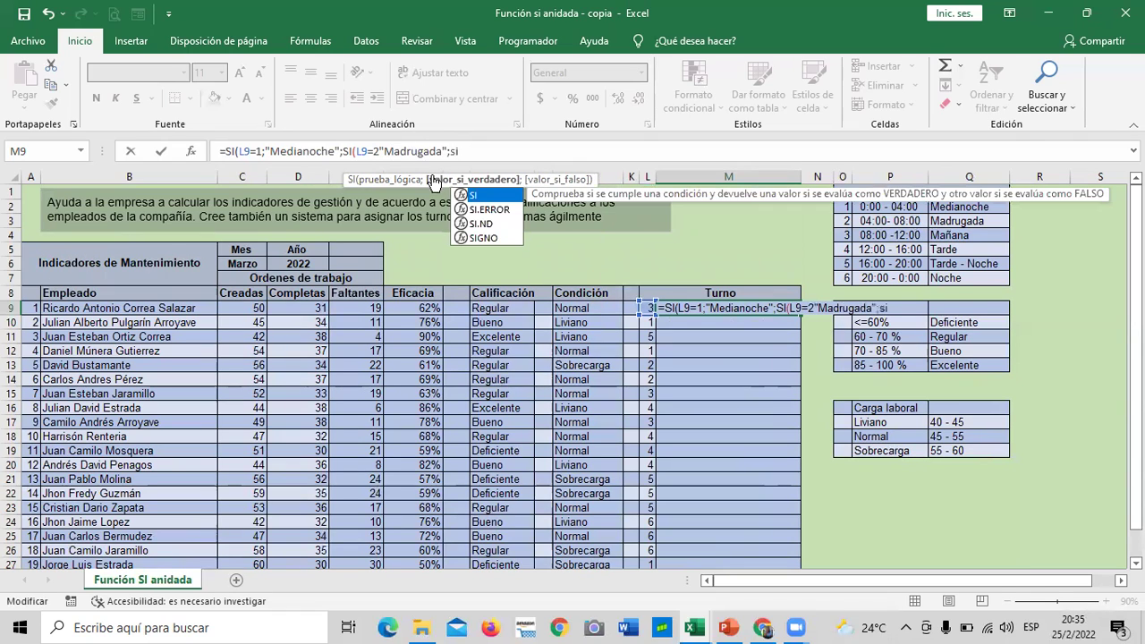
{"action": "double_click", "coordinate": [504, 193]}
{"action": "left_click", "coordinate": [644, 309]}
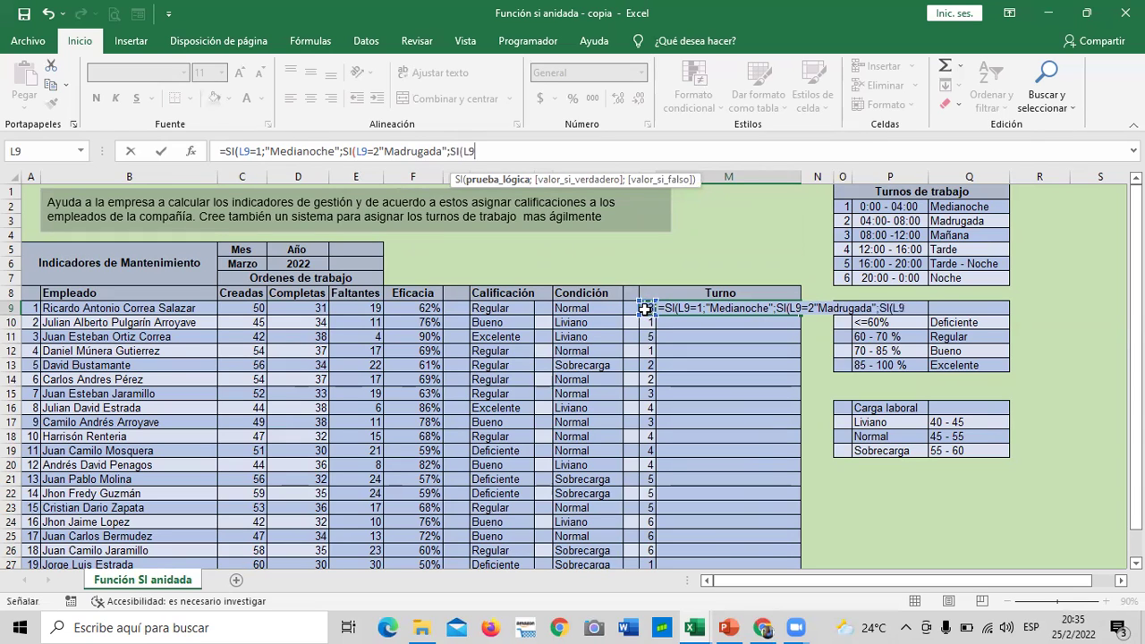
{"action": "type", "text": "3"}
{"action": "key", "text": "BackSpace"}
{"action": "type", "text": "=3;"}
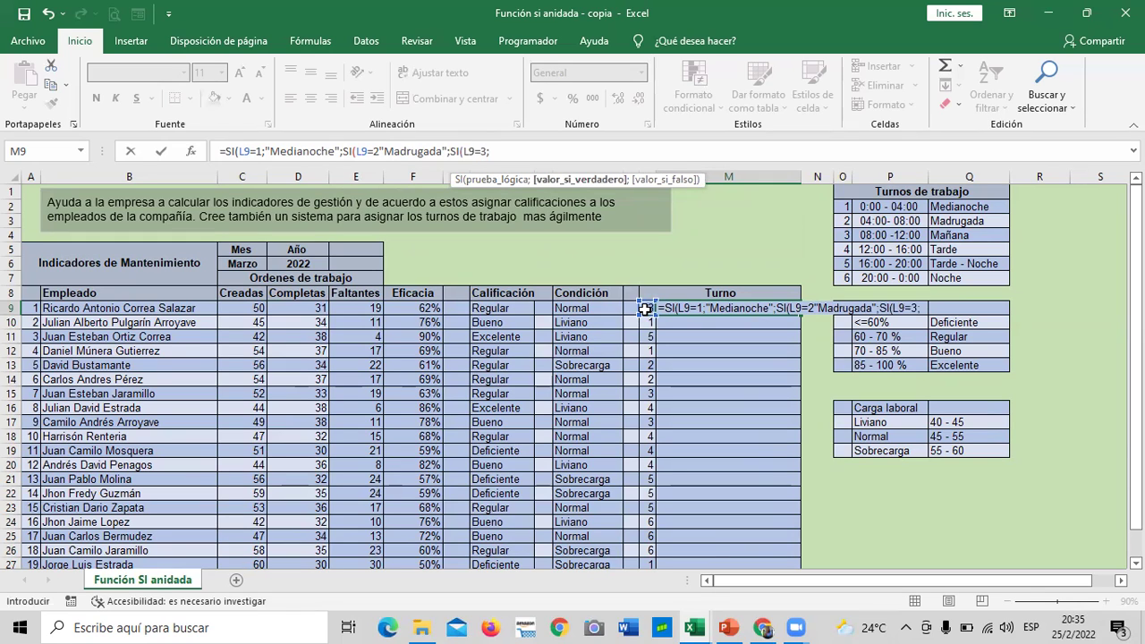
{"action": "type", "text": "\"Mañana\";"}
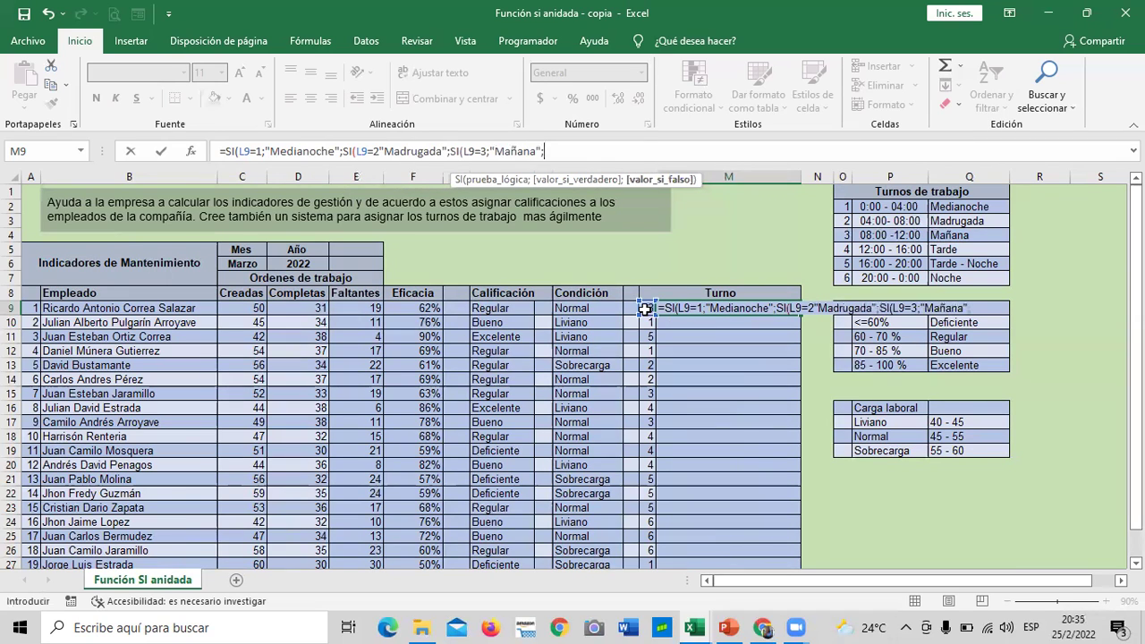
Nest a fourth SI in the M9 formula that tests L9=4 and gives "Tarde" when true
{"action": "type", "text": "si"}
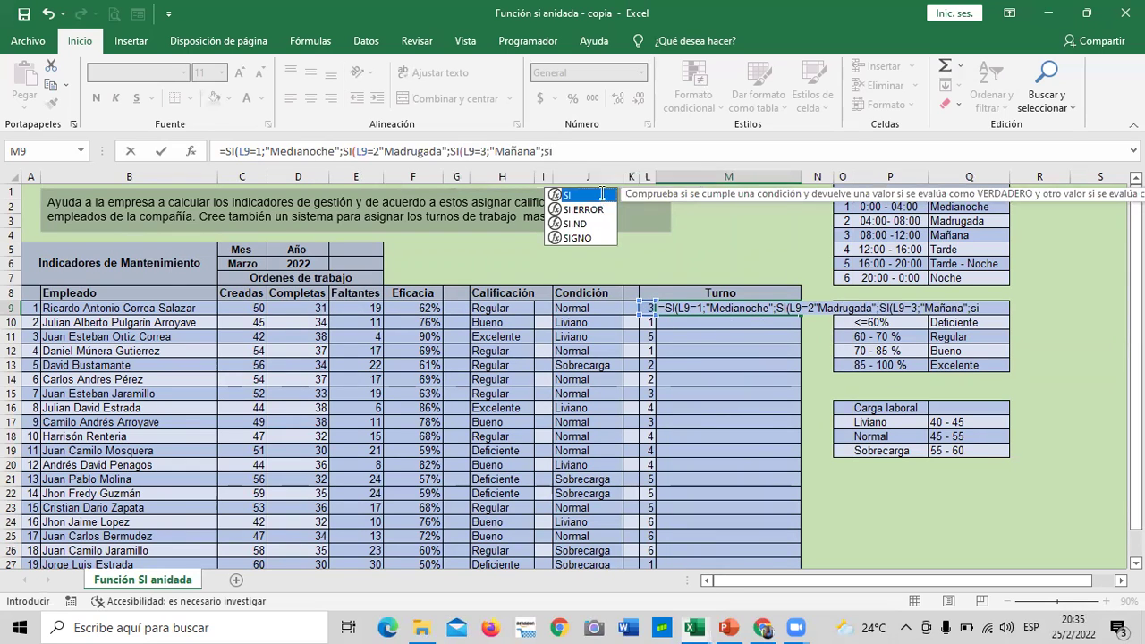
{"action": "key", "text": "Tab"}
{"action": "left_click", "coordinate": [644, 307]}
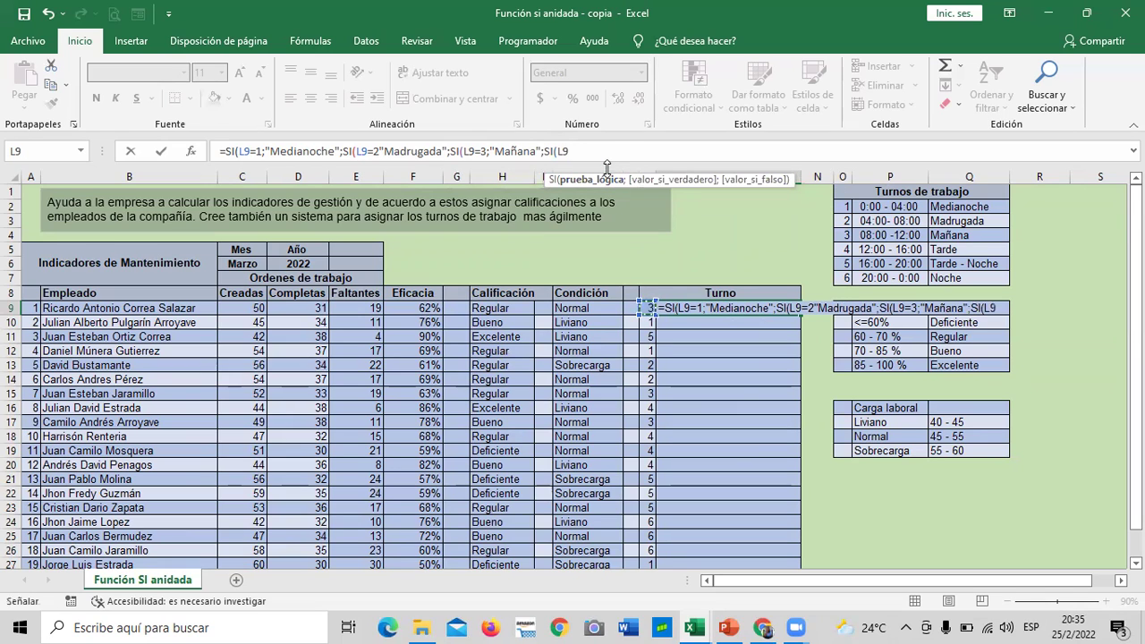
{"action": "type", "text": "=4\""}
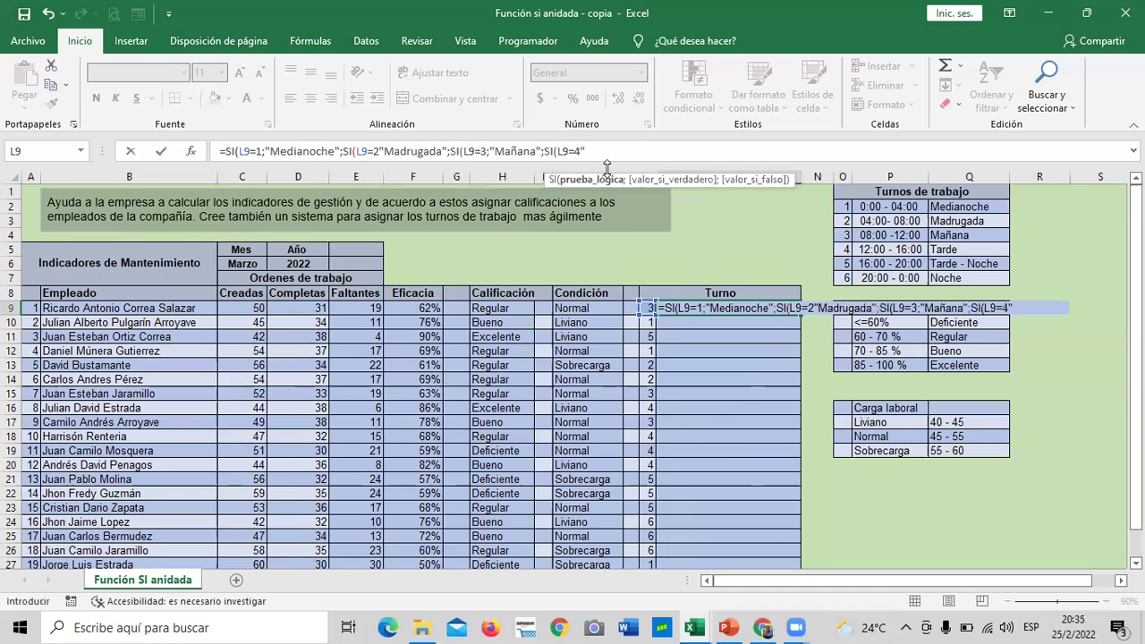
{"action": "left_click", "coordinate": [580, 152]}
{"action": "key", "text": "BackSpace"}
{"action": "type", "text": ";\""}
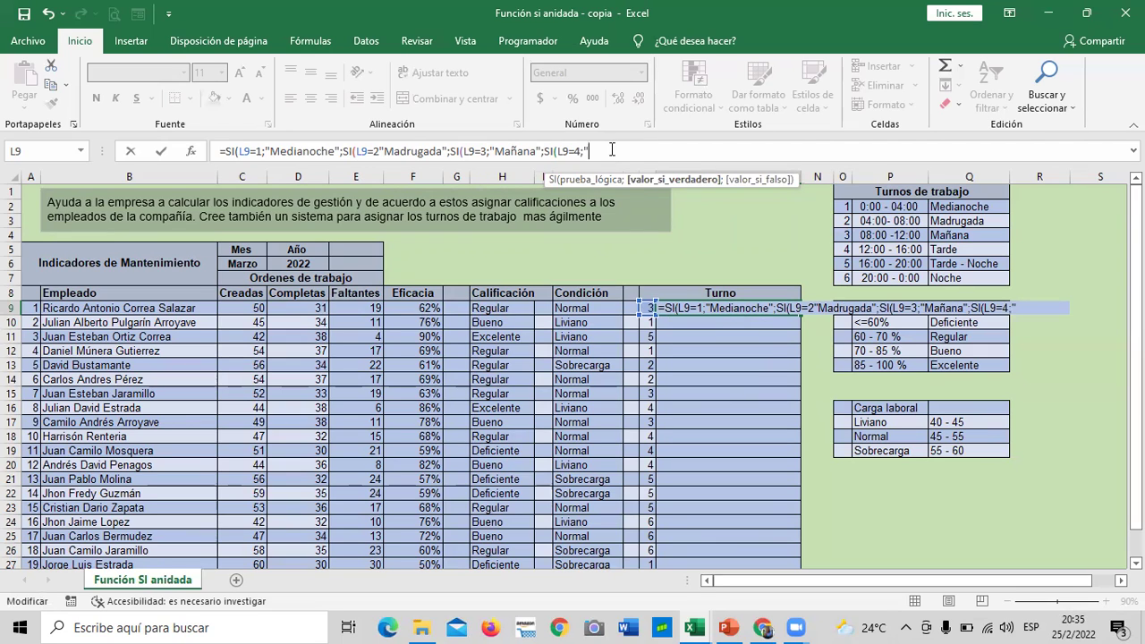
{"action": "type", "text": "Tarde\""}
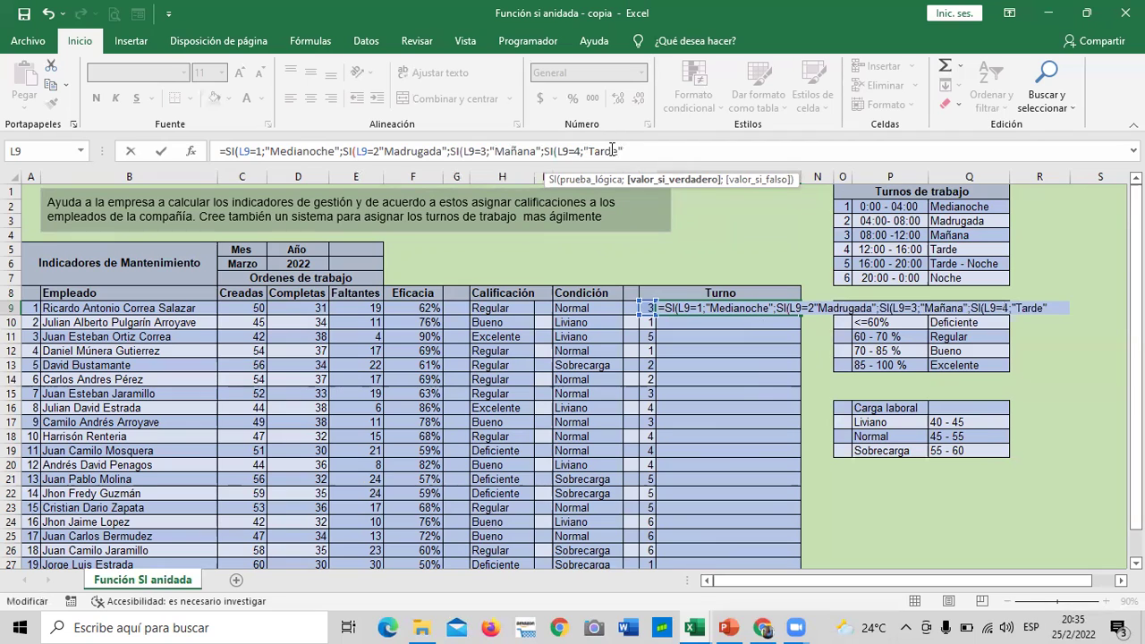
Nest a fifth SI in the M9 formula that tests L9=5 and gives "Tarde - Noche" when true
{"action": "type", "text": ";si"}
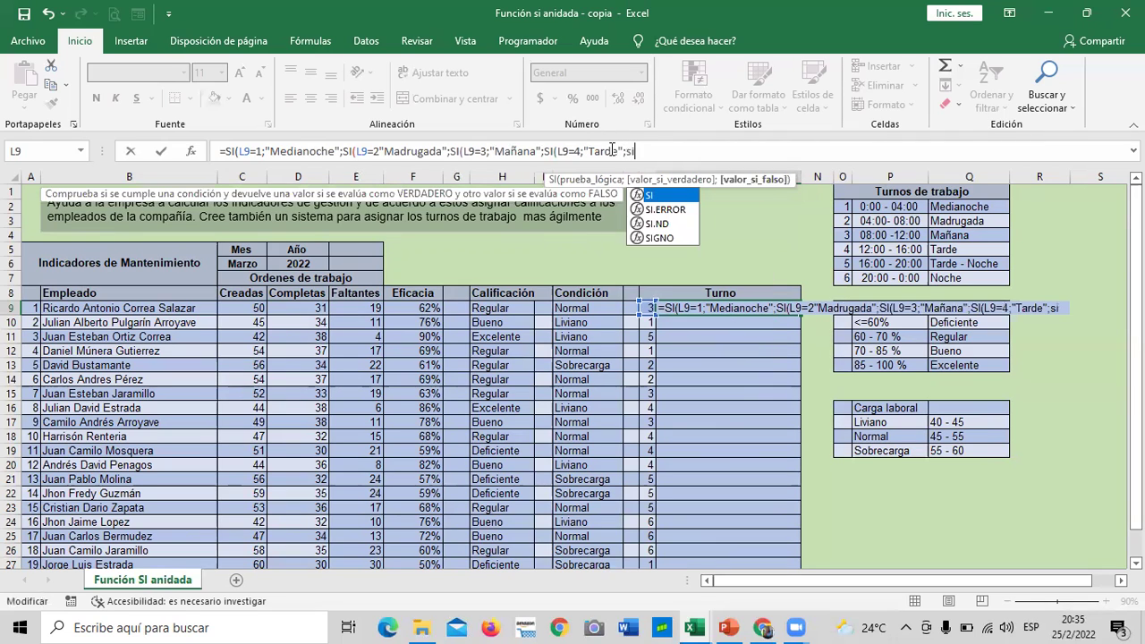
{"action": "double_click", "coordinate": [665, 199]}
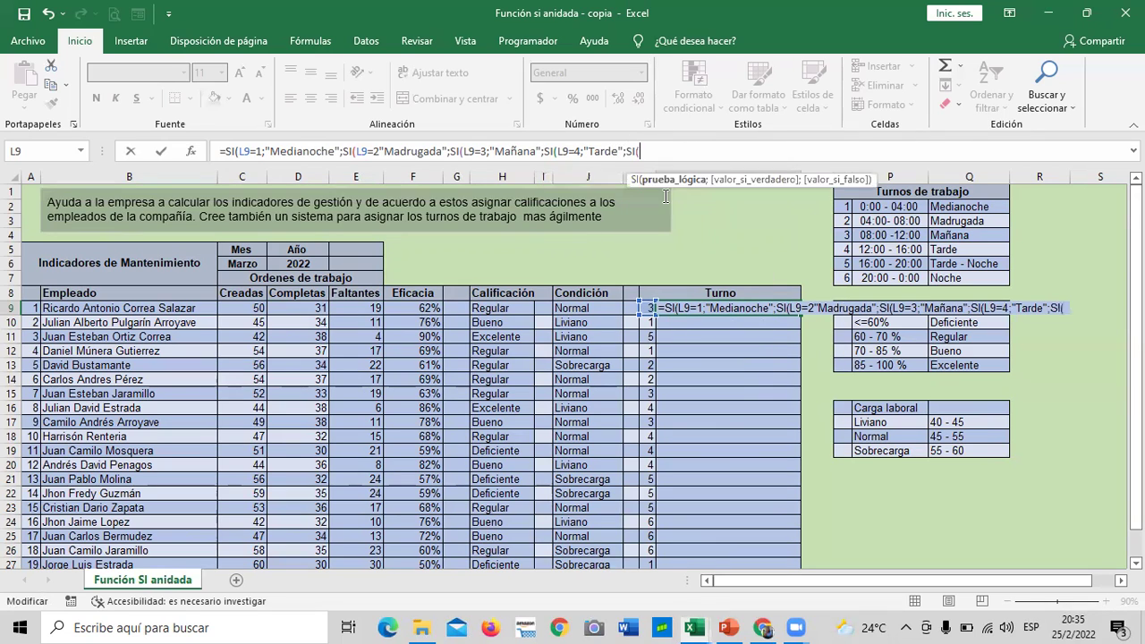
{"action": "left_click", "coordinate": [647, 308]}
{"action": "type", "text": "=5"}
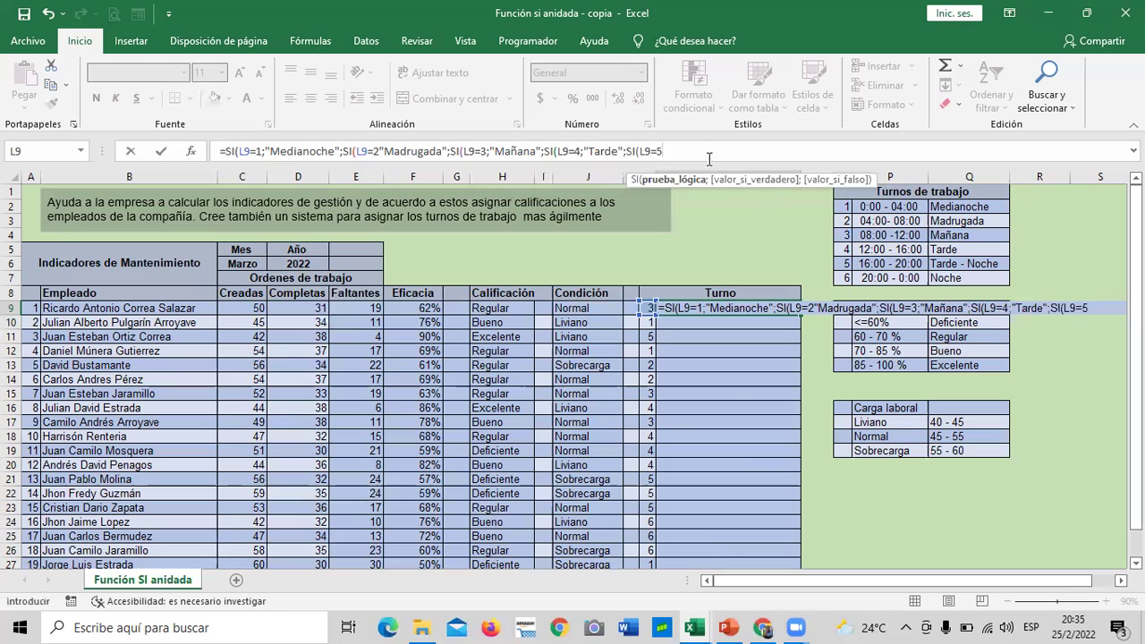
{"action": "type", "text": ";\"Tarde"}
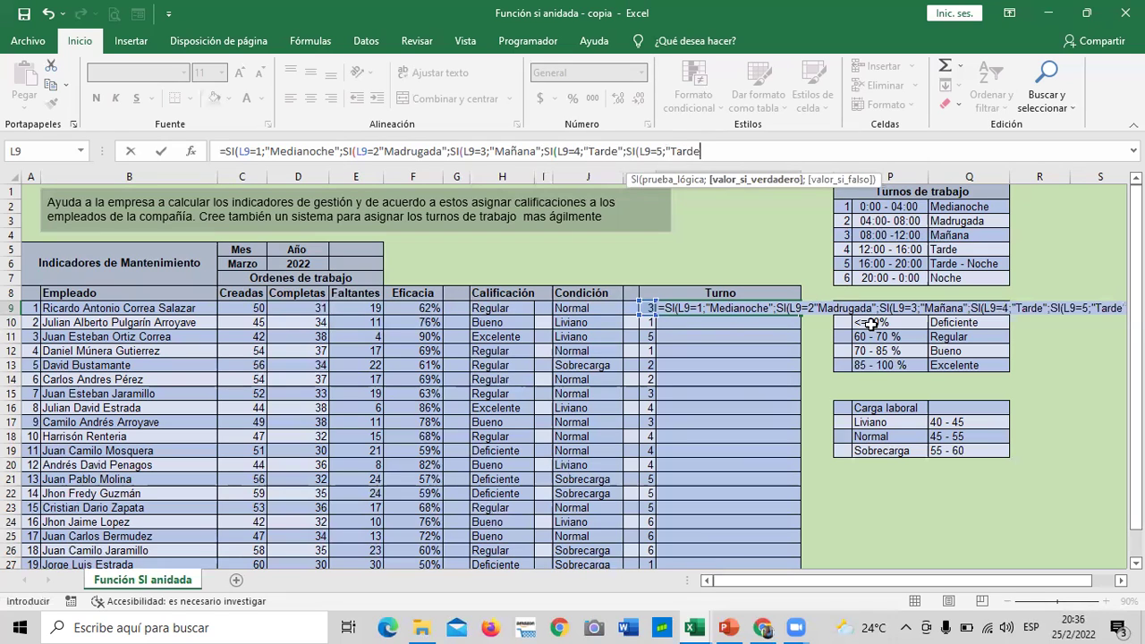
{"action": "type", "text": " - "}
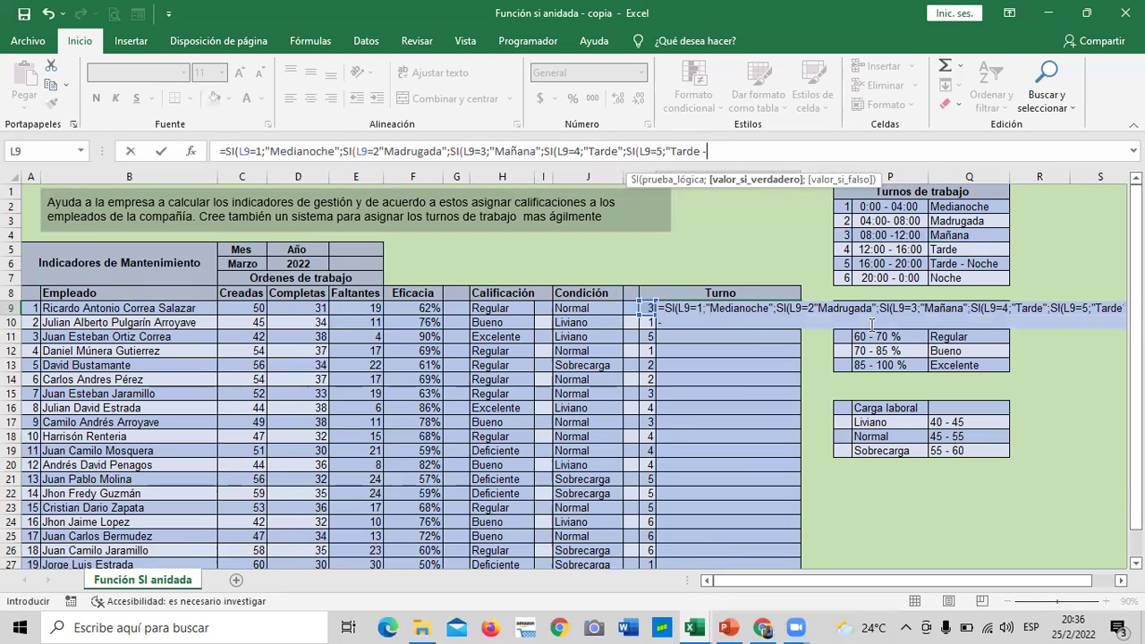
{"action": "type", "text": "Noche\";si"}
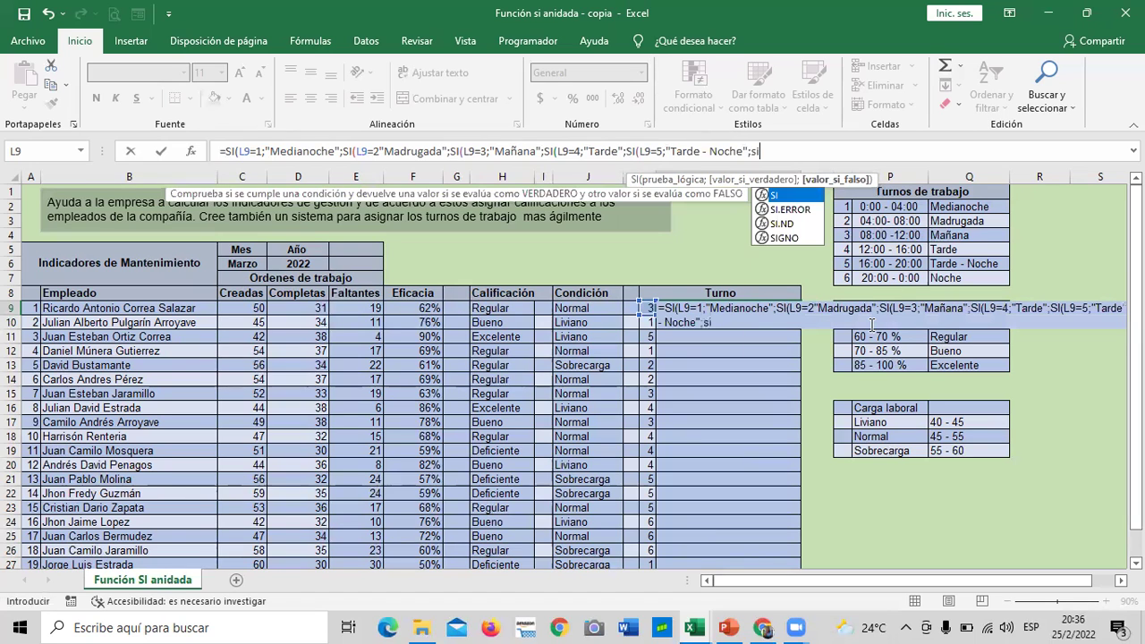
Nest a sixth SI testing L9=6 for "Noche" in the M9 formula and close all six parentheses
{"action": "double_click", "coordinate": [811, 195]}
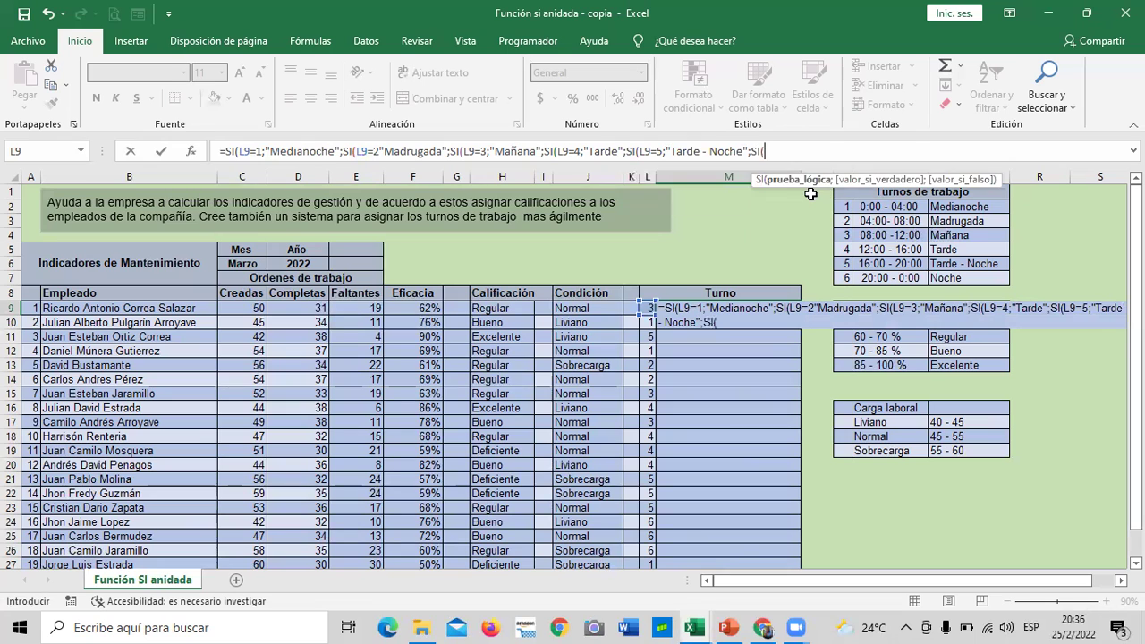
{"action": "left_click", "coordinate": [648, 308]}
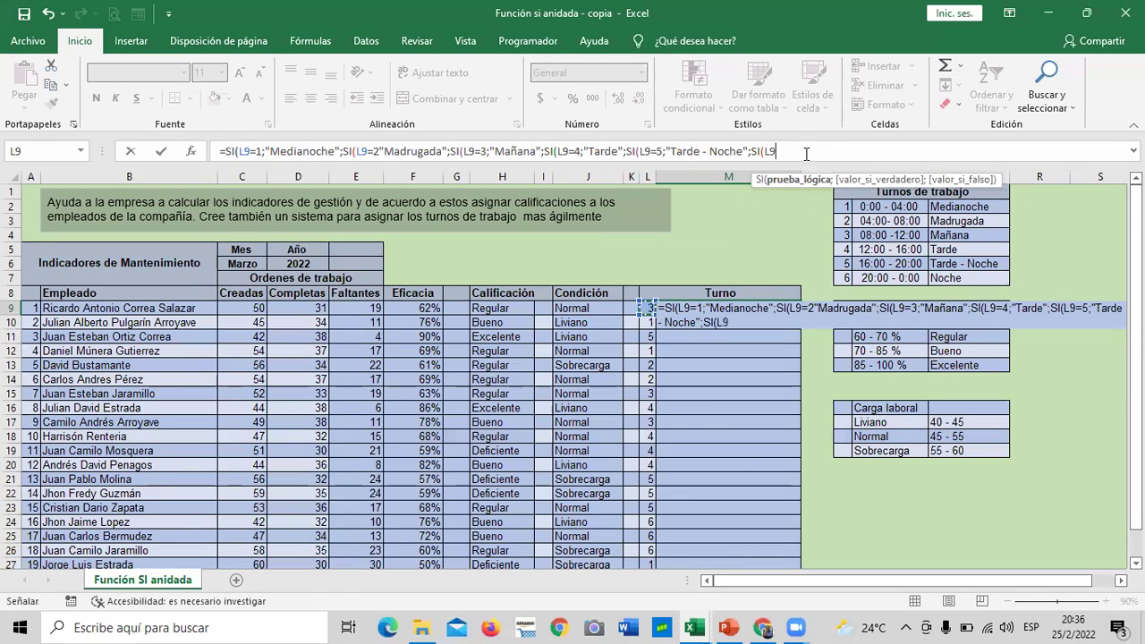
{"action": "type", "text": "=6;\""}
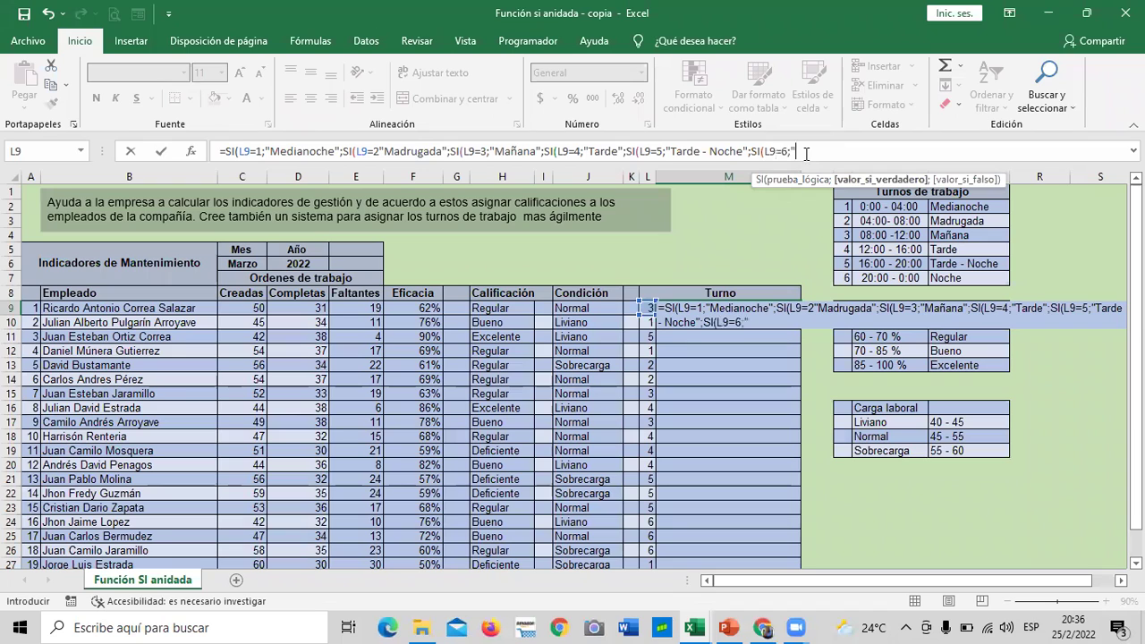
{"action": "type", "text": "Noche\")))))"}
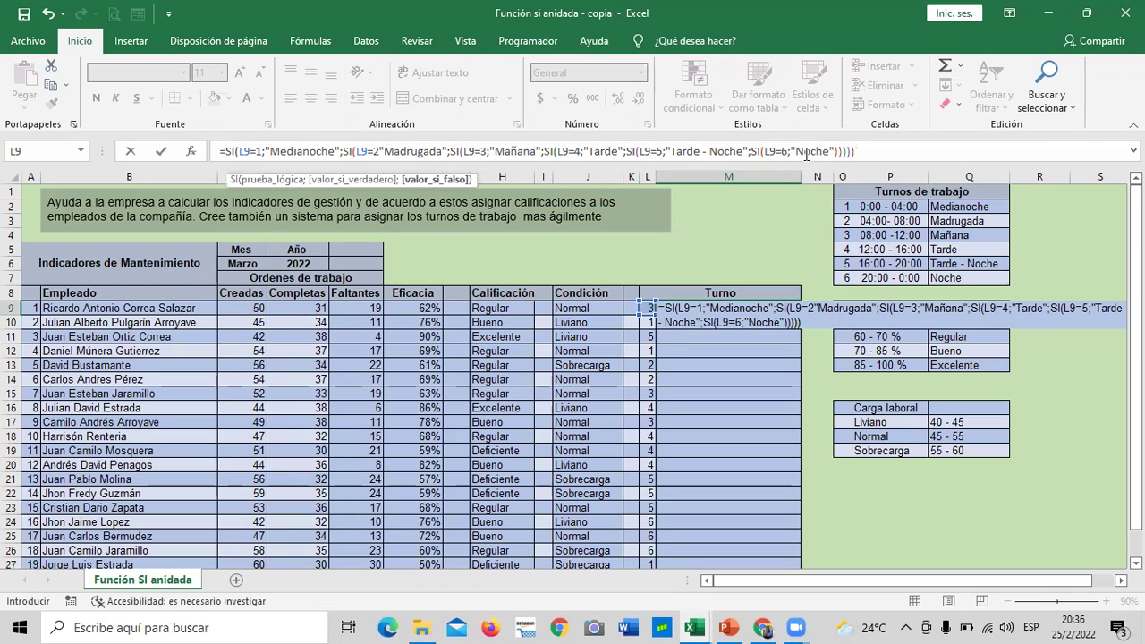
{"action": "type", "text": ")"}
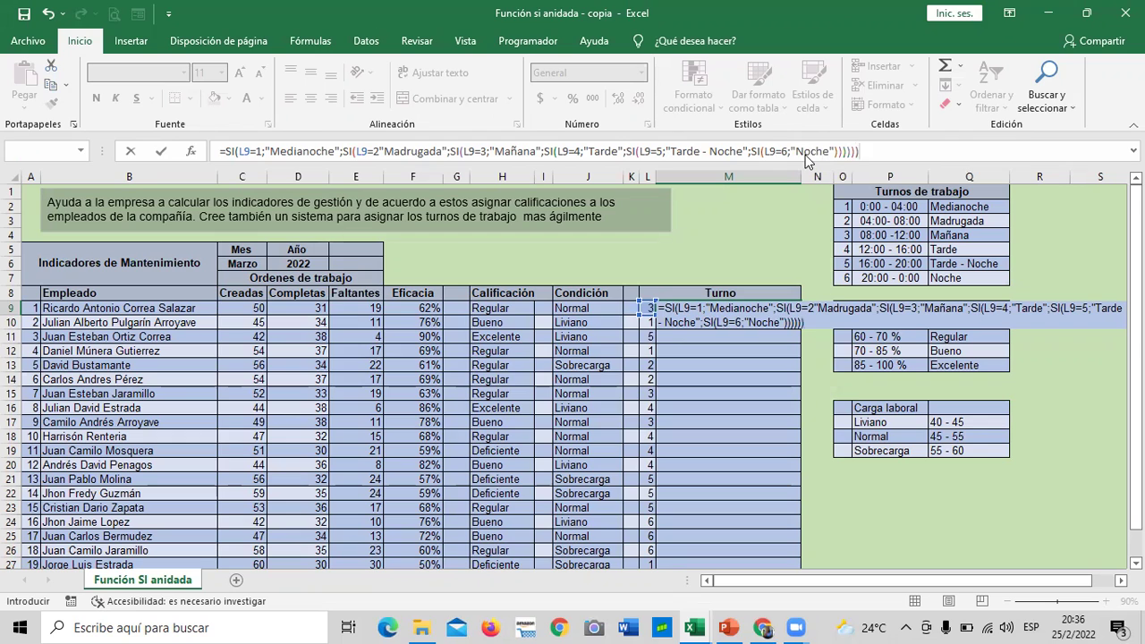
{"action": "key", "text": "Return"}
{"action": "left_click", "coordinate": [547, 403]}
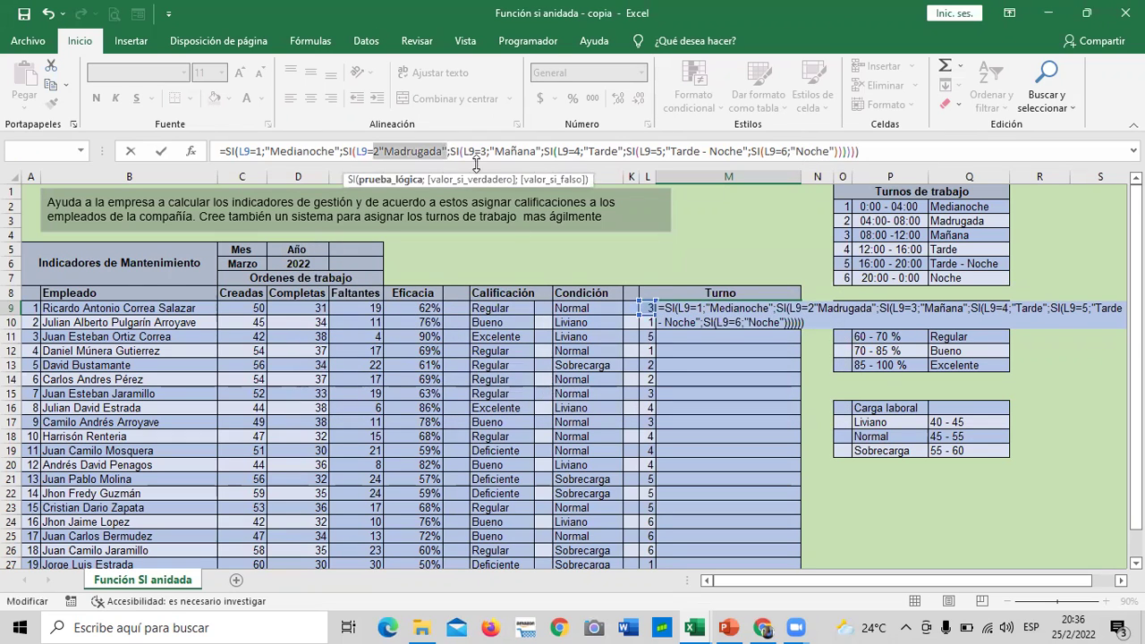
Insert the missing semicolon before "Madrugada" in the M9 formula and enter the formula
{"action": "left_click", "coordinate": [380, 151]}
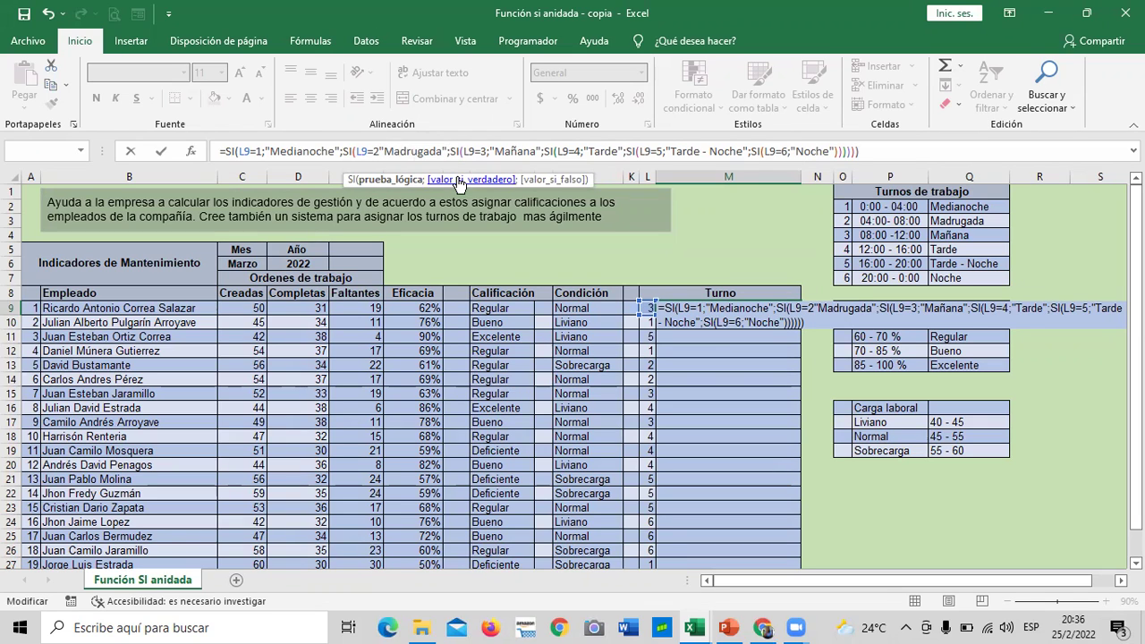
{"action": "type", "text": ";"}
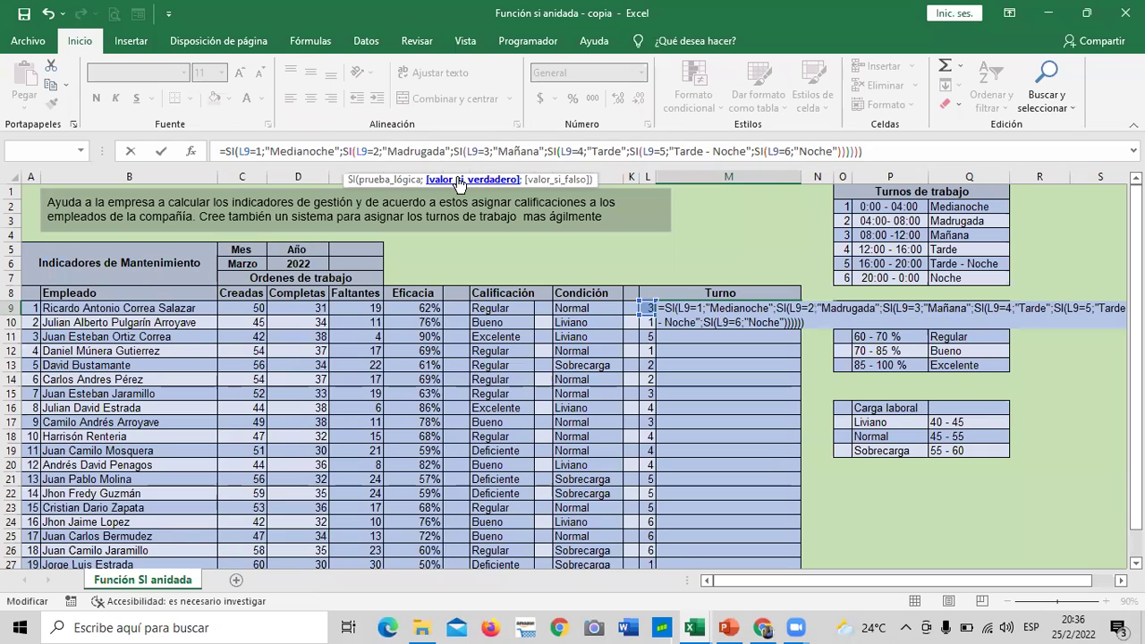
{"action": "left_click", "coordinate": [895, 151]}
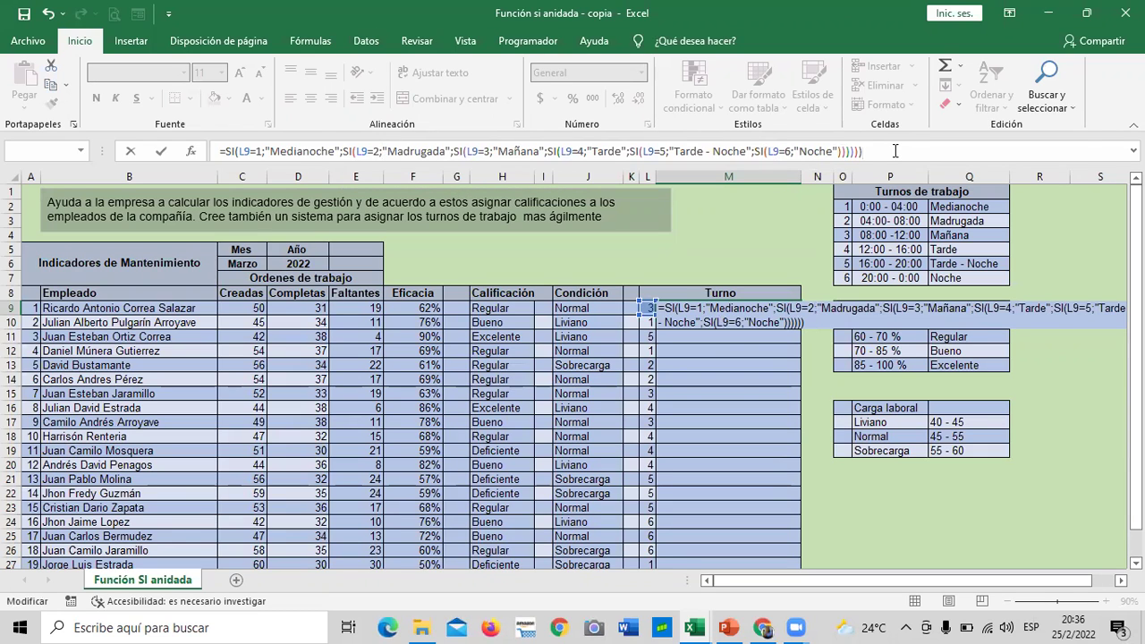
{"action": "key", "text": "Return"}
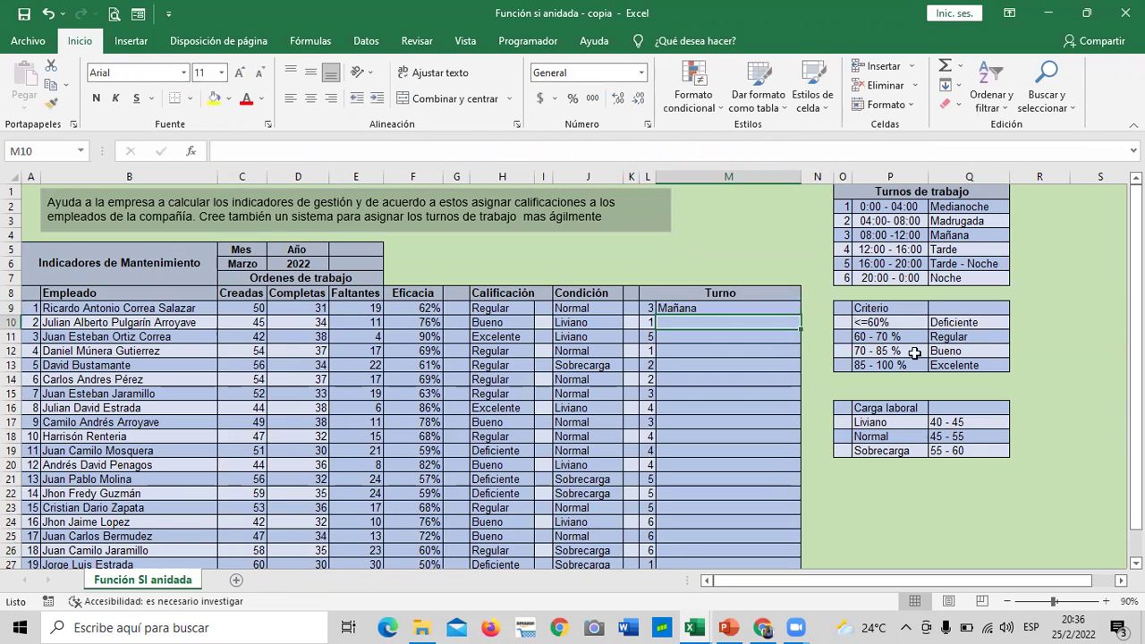
Try to enter the M9 formula without the semicolon between "Tarde - Noche" and the last SI
{"action": "left_click", "coordinate": [751, 306]}
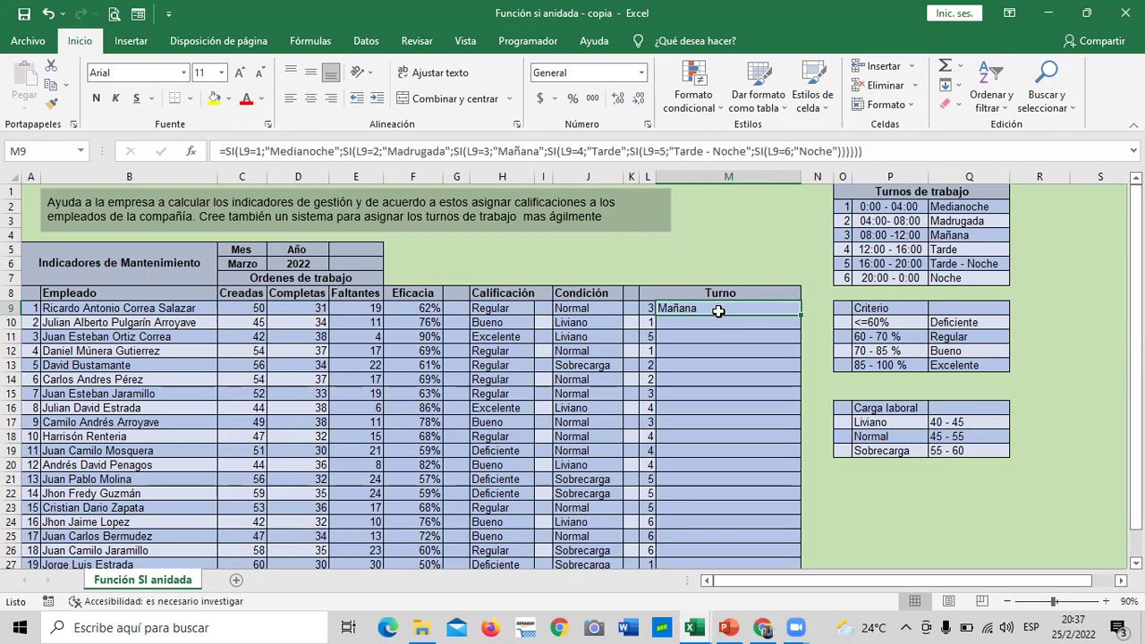
{"action": "left_click", "coordinate": [752, 151]}
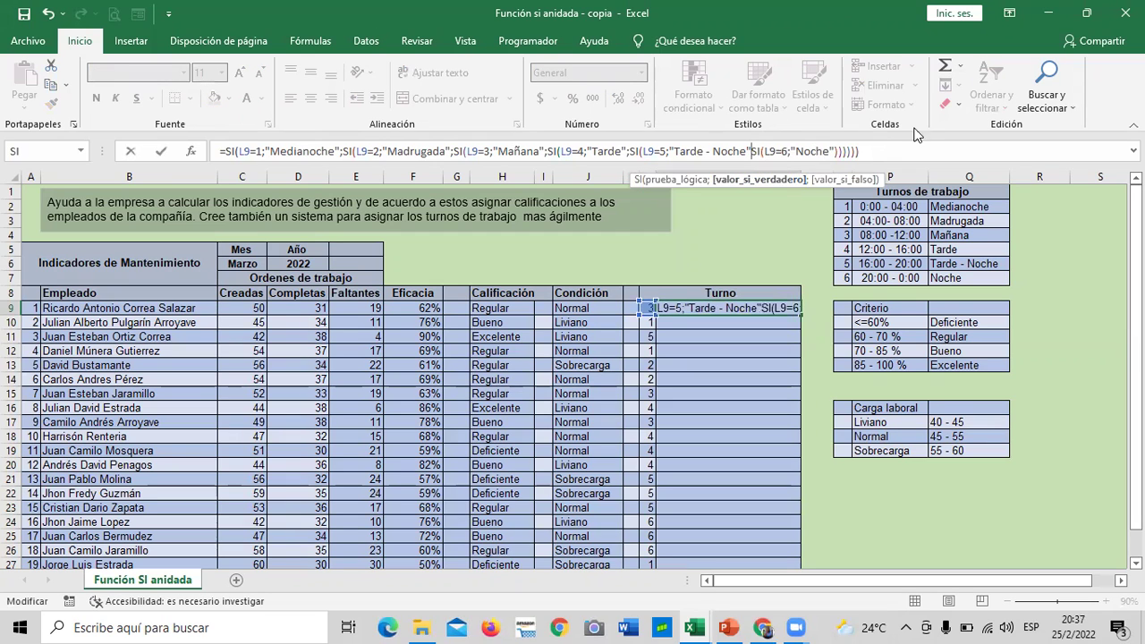
{"action": "left_click", "coordinate": [897, 148]}
{"action": "key", "text": "Return"}
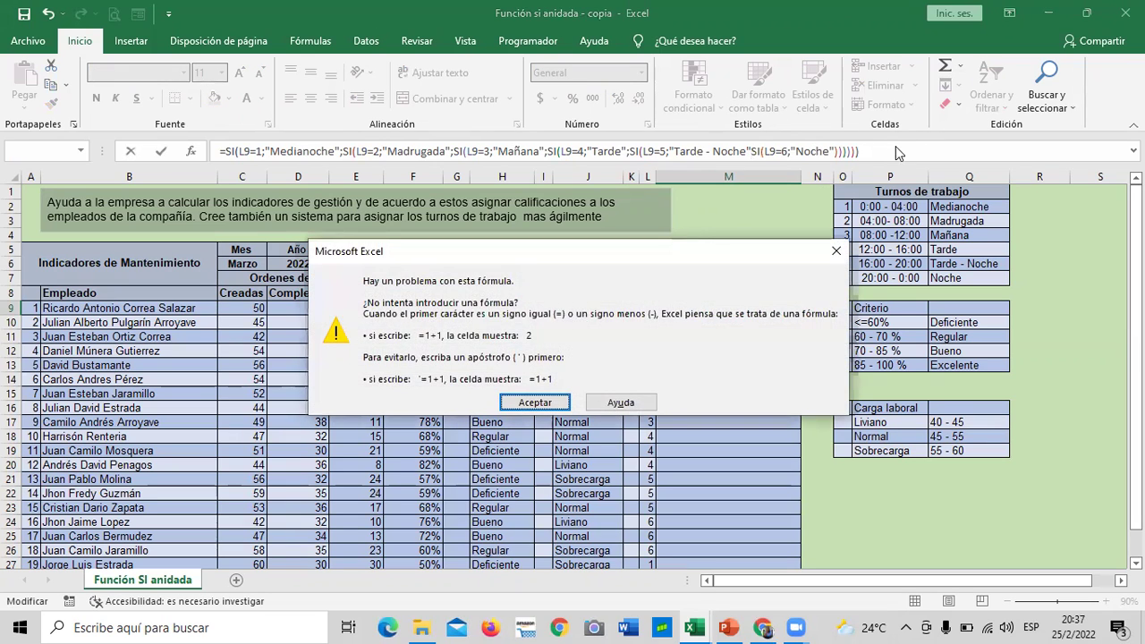
{"action": "left_click", "coordinate": [534, 403]}
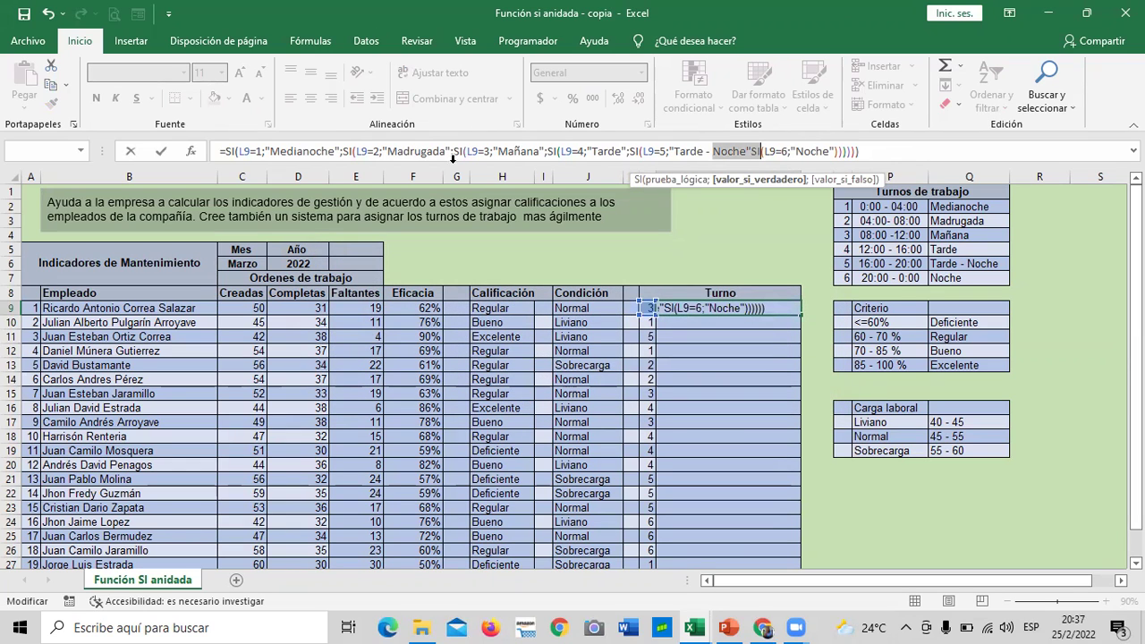
Restore the semicolon after "Tarde - Noche" in the M9 formula and enter the formula again
{"action": "key", "text": "shift+Right"}
{"action": "key", "text": "shift+Right"}
{"action": "key", "text": "shift+Right"}
{"action": "left_click", "coordinate": [747, 150]}
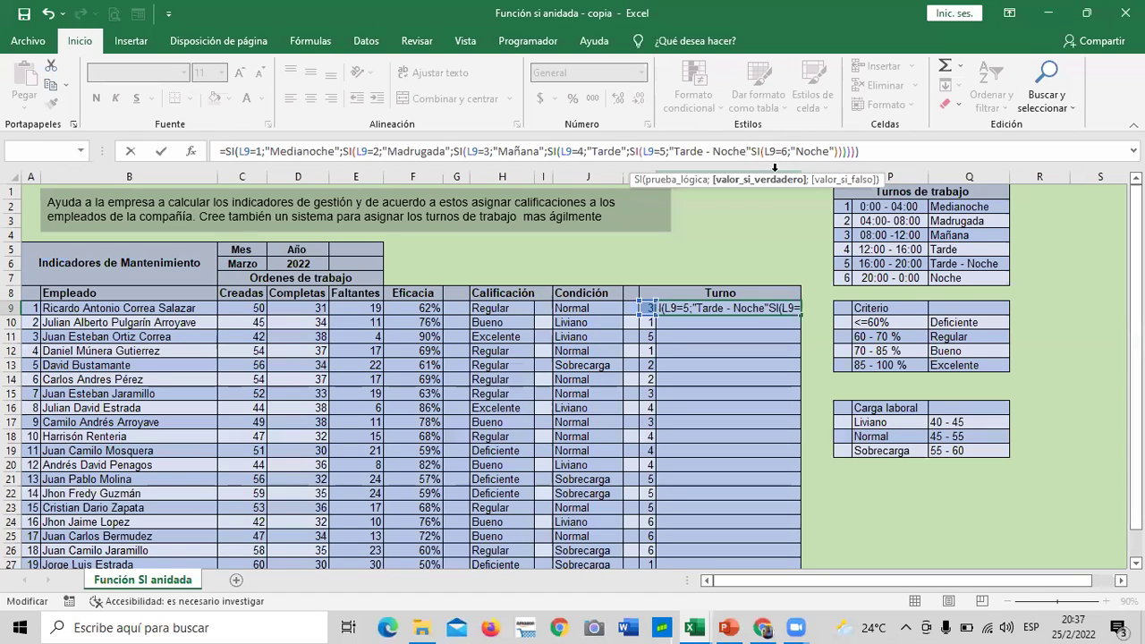
{"action": "type", "text": ";"}
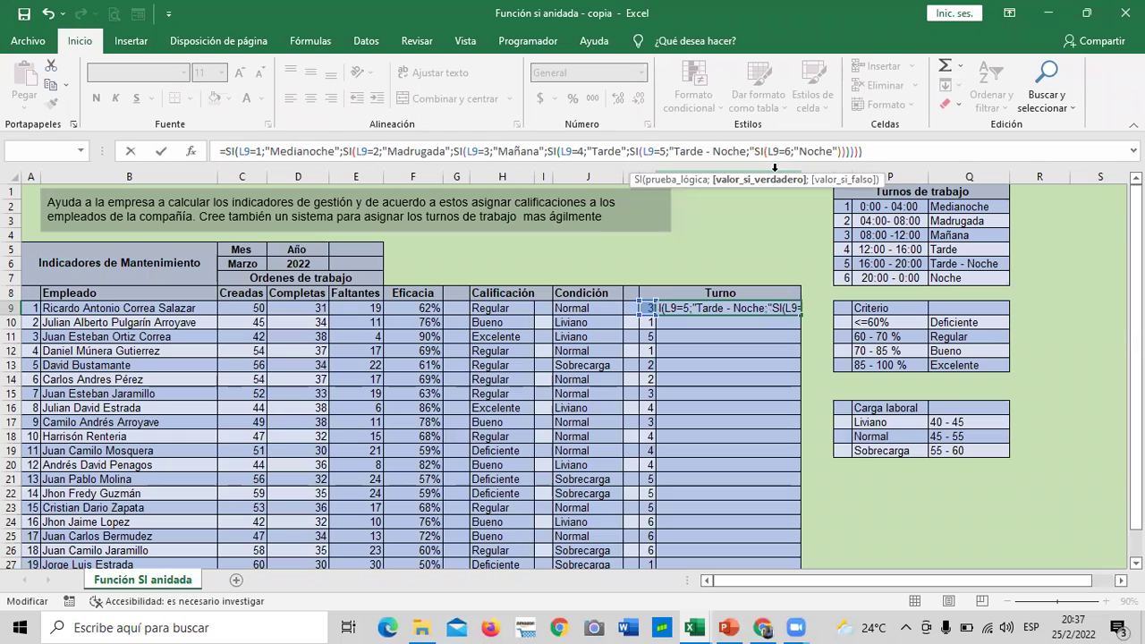
{"action": "key", "text": "BackSpace"}
{"action": "type", "text": "\""}
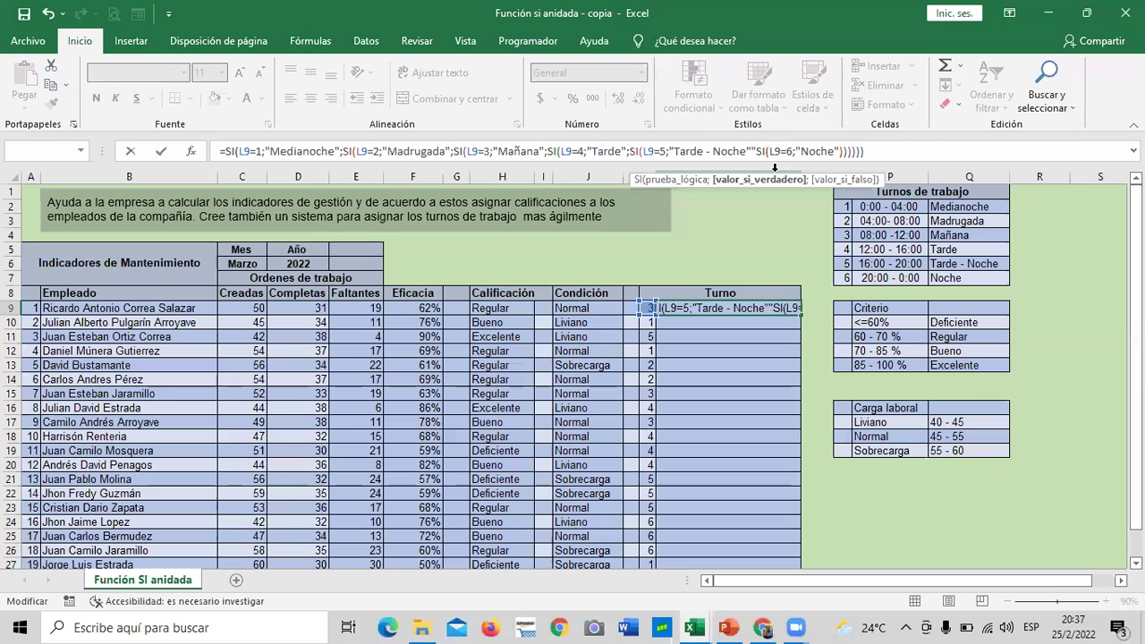
{"action": "key", "text": "Delete"}
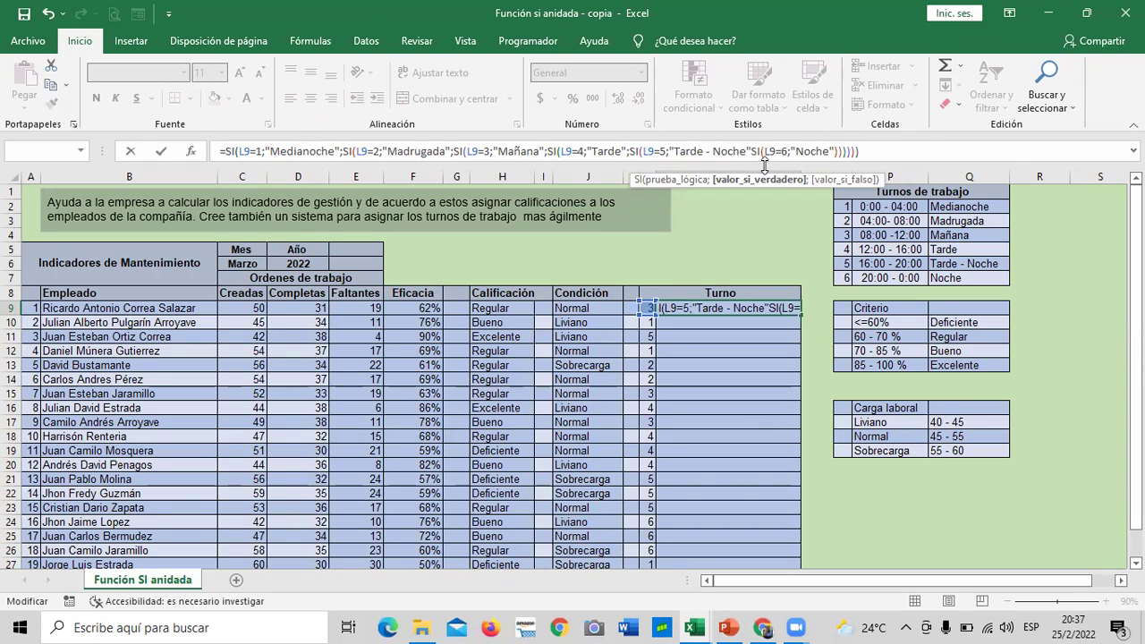
{"action": "type", "text": ";"}
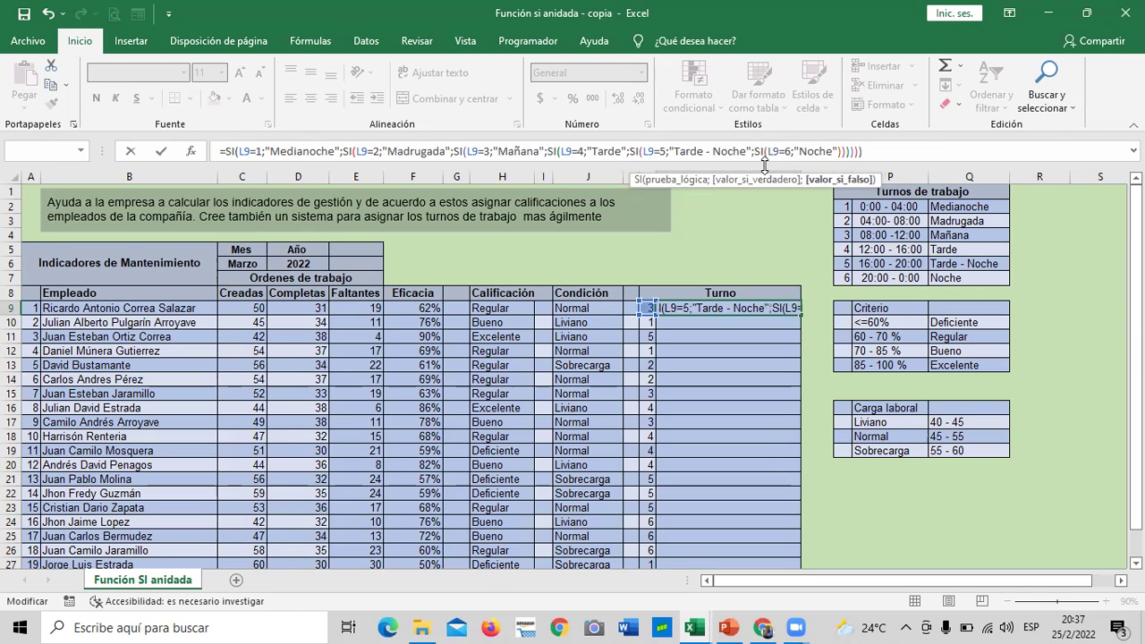
{"action": "left_click", "coordinate": [900, 150]}
{"action": "key", "text": "Return"}
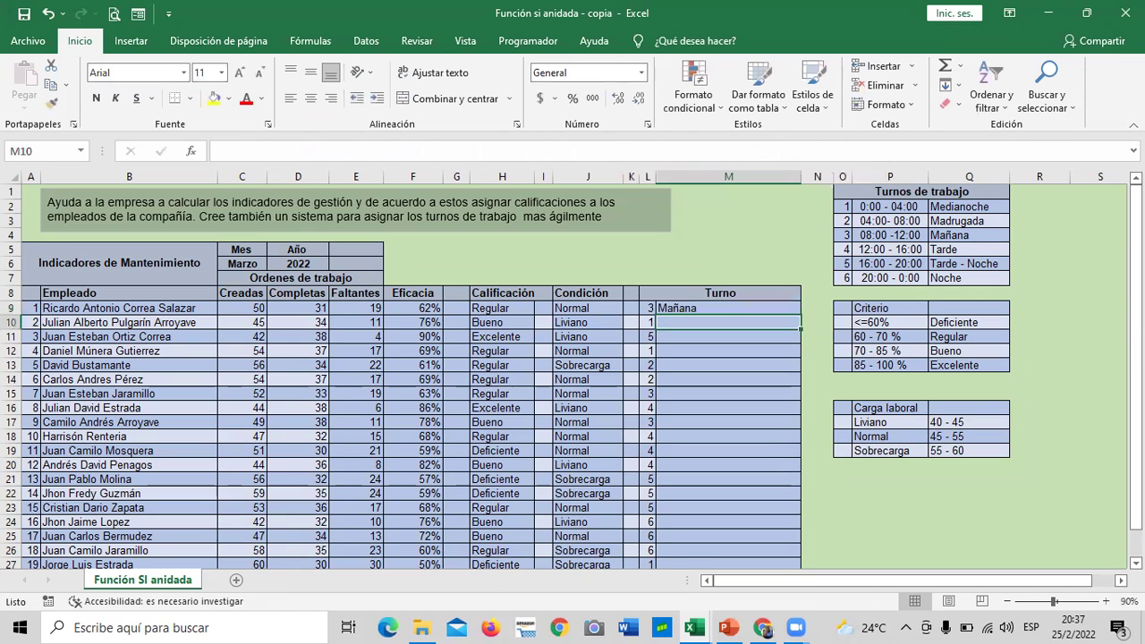
Copy the shift formula from M9 down the Turno column to M28
{"action": "scroll", "coordinate": [680, 246], "scroll_direction": "down", "scroll_amount": 2}
{"action": "scroll", "coordinate": [685, 255], "scroll_direction": "up", "scroll_amount": 1}
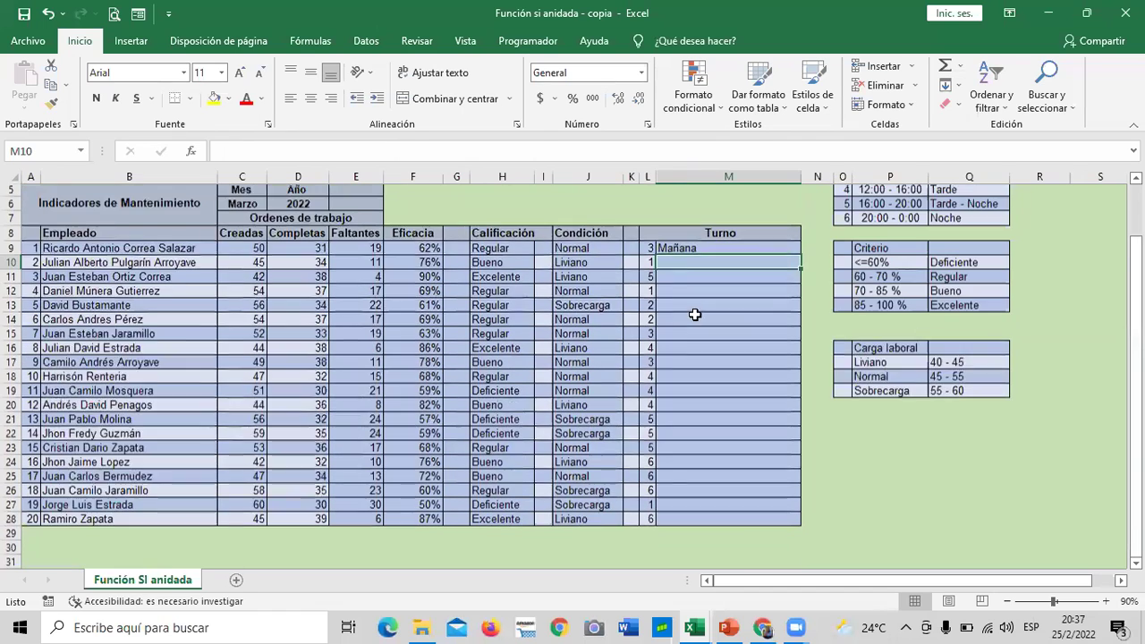
{"action": "left_click", "coordinate": [696, 265]}
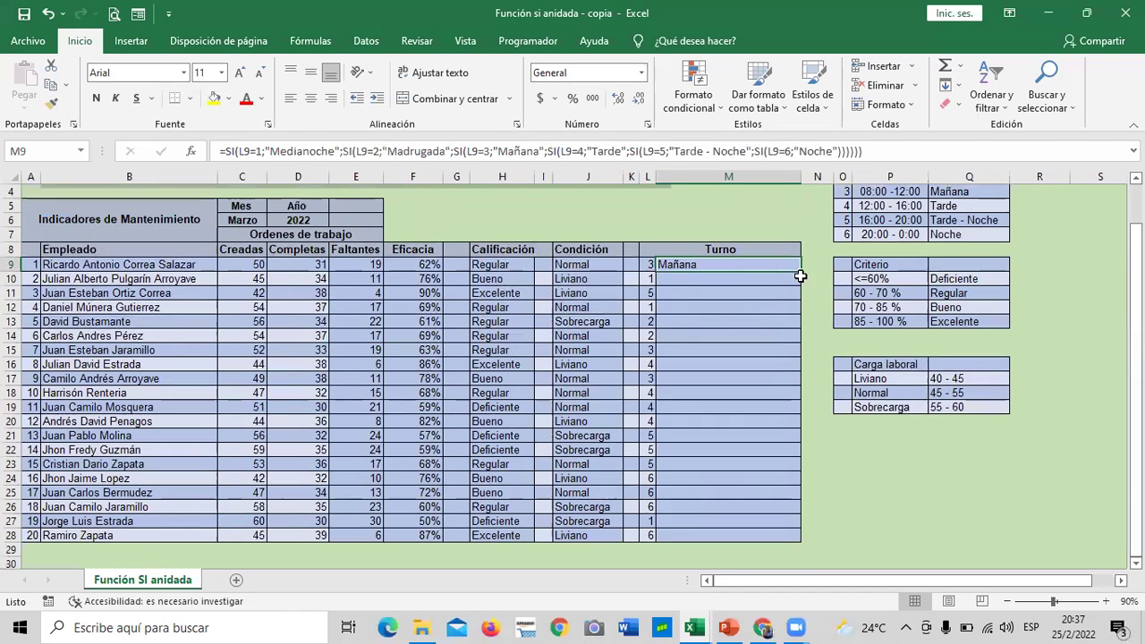
{"action": "left_click_drag", "start_coordinate": [800, 271], "coordinate": [794, 539]}
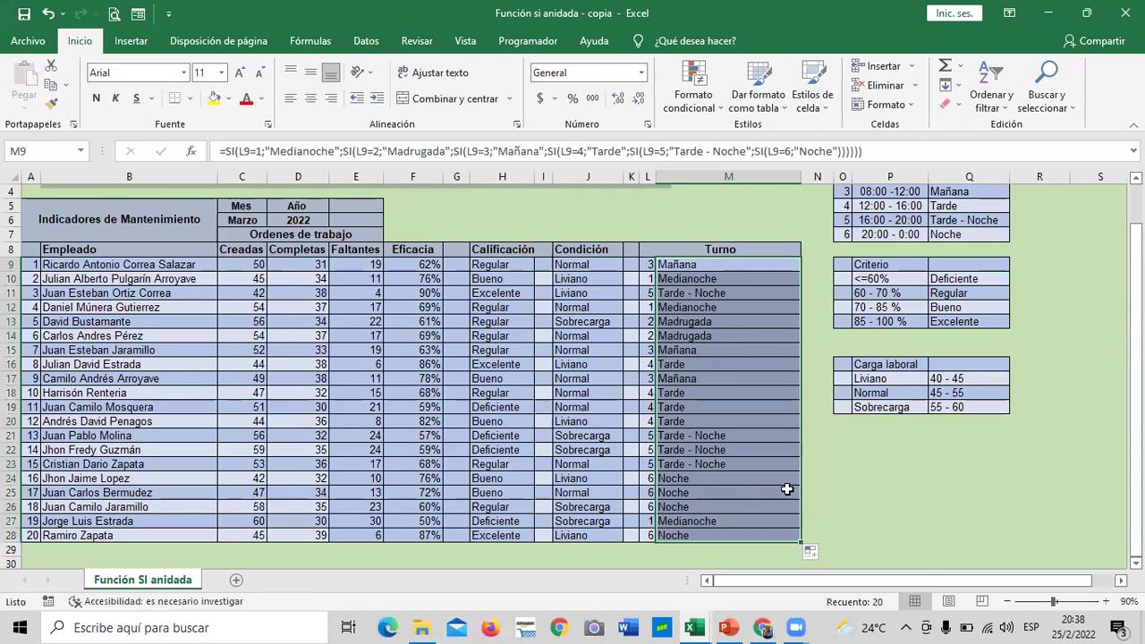
{"action": "left_click", "coordinate": [865, 462]}
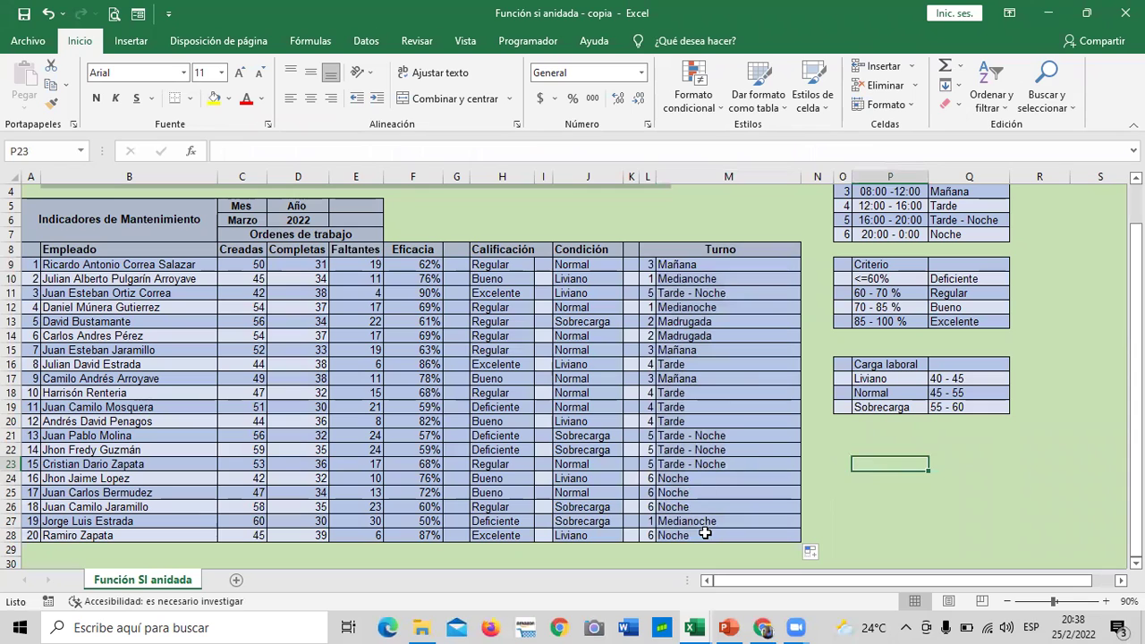
Remove the sixth SI (L9=6, "Noche") from the M9 formula and accept the proposed formula correction
{"action": "left_click", "coordinate": [730, 265]}
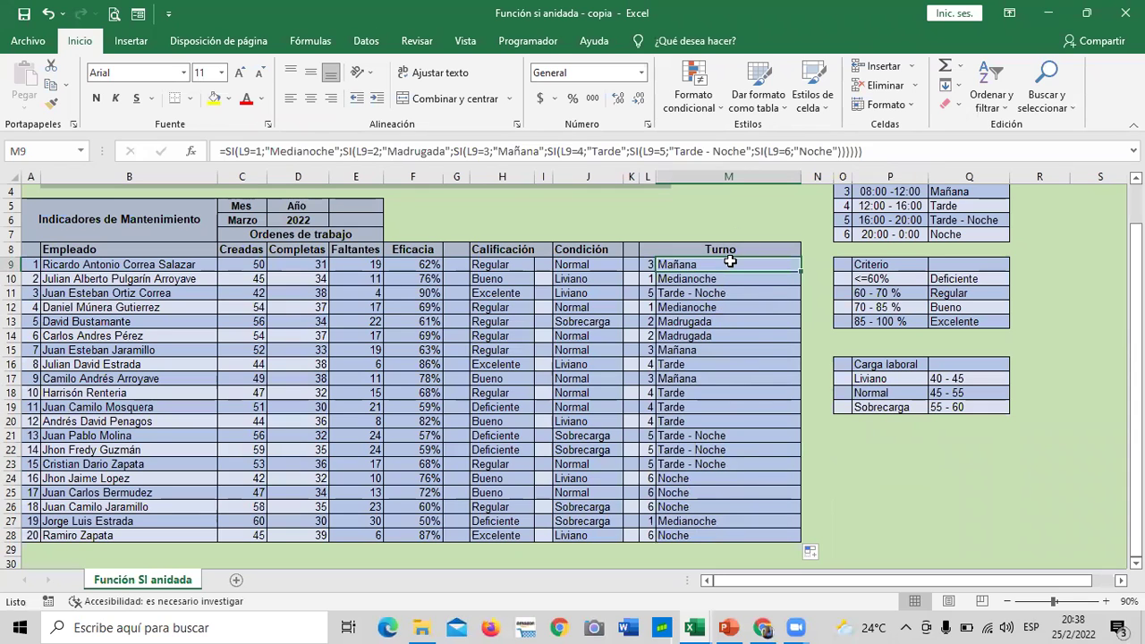
{"action": "left_click", "coordinate": [840, 150]}
{"action": "key", "text": "BackSpace"}
{"action": "key", "text": "BackSpace"}
{"action": "key", "text": "BackSpace"}
{"action": "key", "text": "BackSpace"}
{"action": "key", "text": "BackSpace"}
{"action": "key", "text": "BackSpace"}
{"action": "key", "text": "BackSpace"}
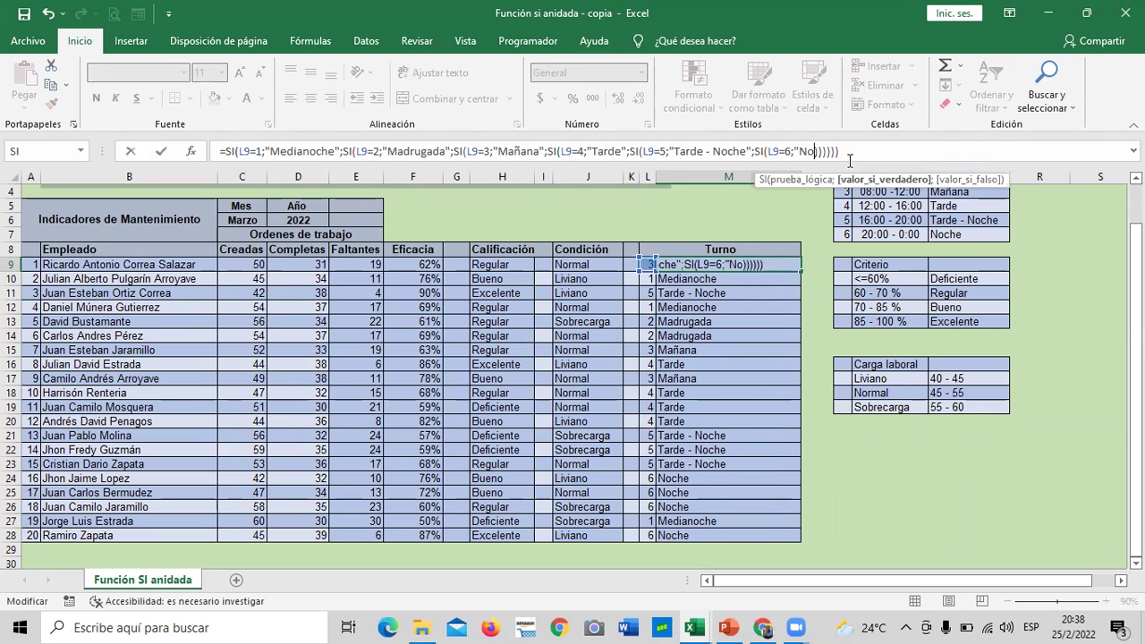
{"action": "key", "text": "BackSpace"}
{"action": "key", "text": "BackSpace"}
{"action": "key", "text": "BackSpace"}
{"action": "key", "text": "BackSpace"}
{"action": "key", "text": "BackSpace"}
{"action": "key", "text": "BackSpace"}
{"action": "key", "text": "BackSpace"}
{"action": "key", "text": "BackSpace"}
{"action": "key", "text": "BackSpace"}
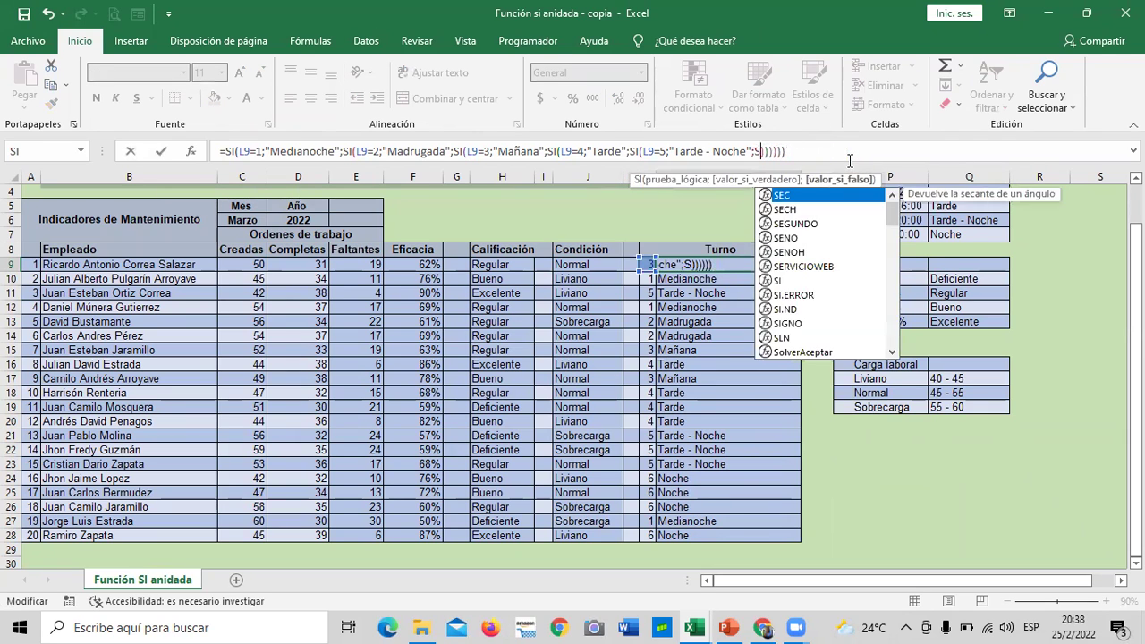
{"action": "key", "text": "Return"}
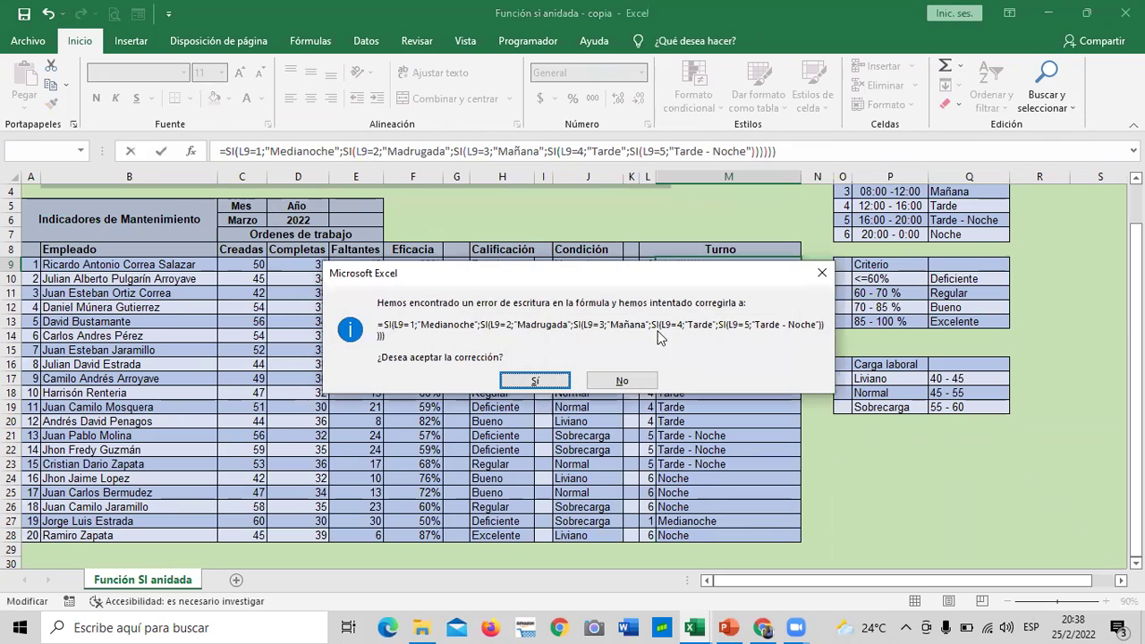
{"action": "left_click", "coordinate": [535, 380]}
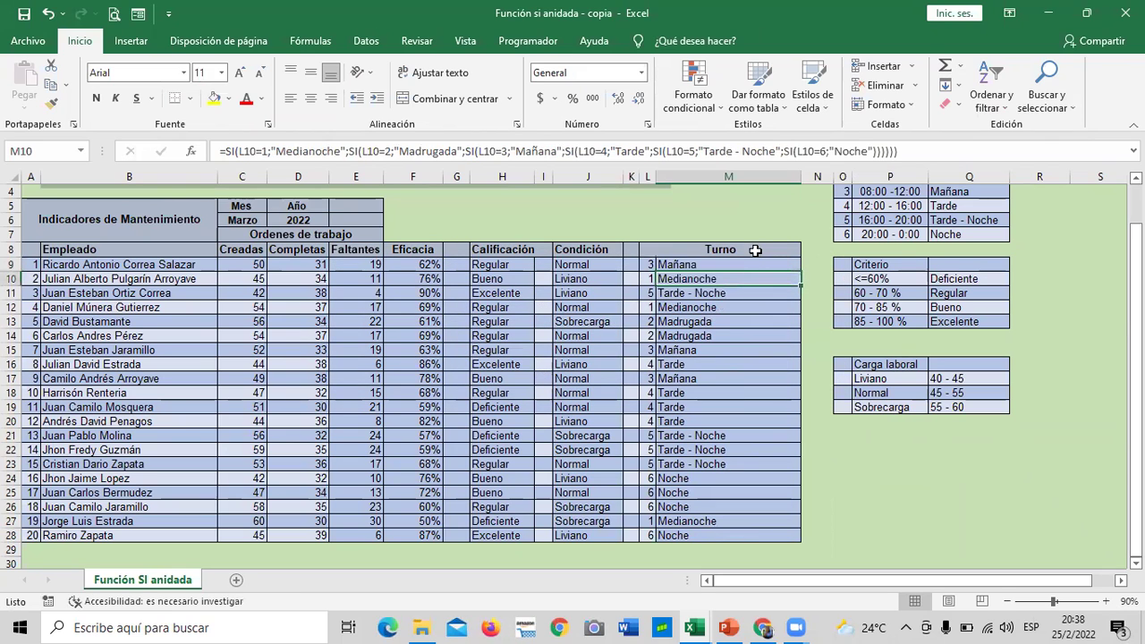
Copy the shortened shift formula without the sixth SI from M9 down the Turno column to M28
{"action": "left_click_drag", "start_coordinate": [801, 271], "coordinate": [799, 543]}
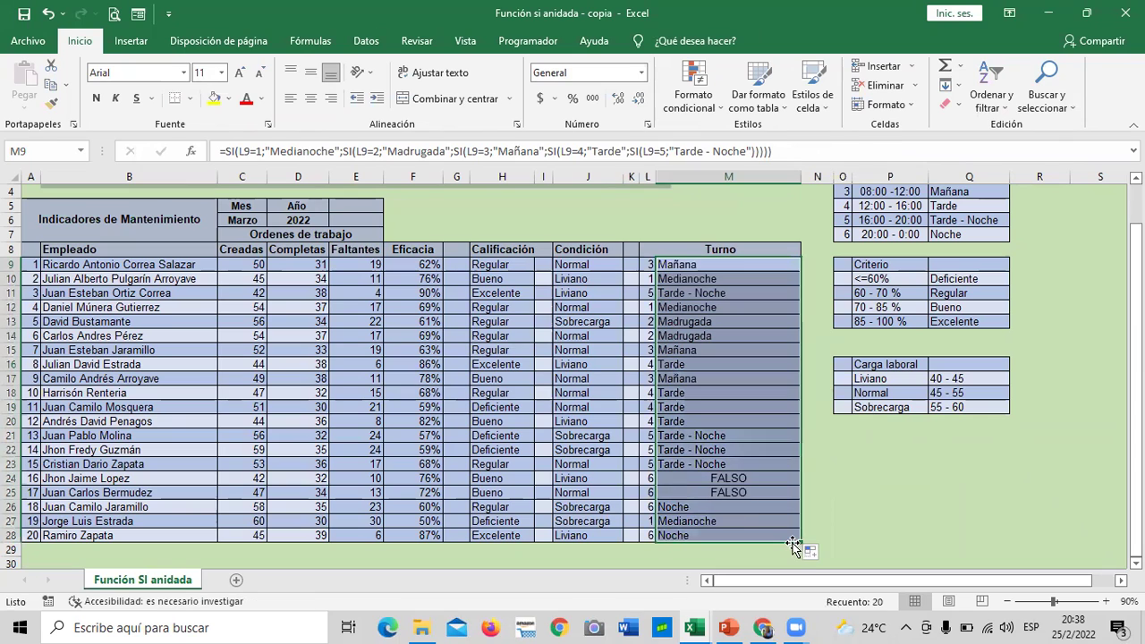
{"action": "left_click", "coordinate": [846, 510]}
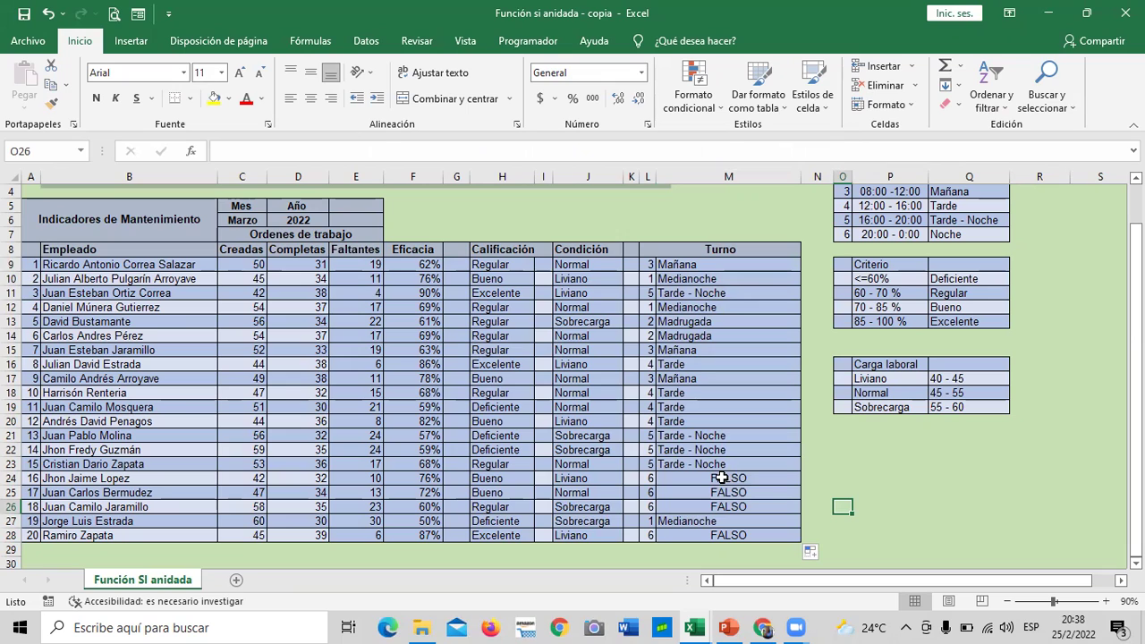
{"action": "left_click", "coordinate": [865, 471]}
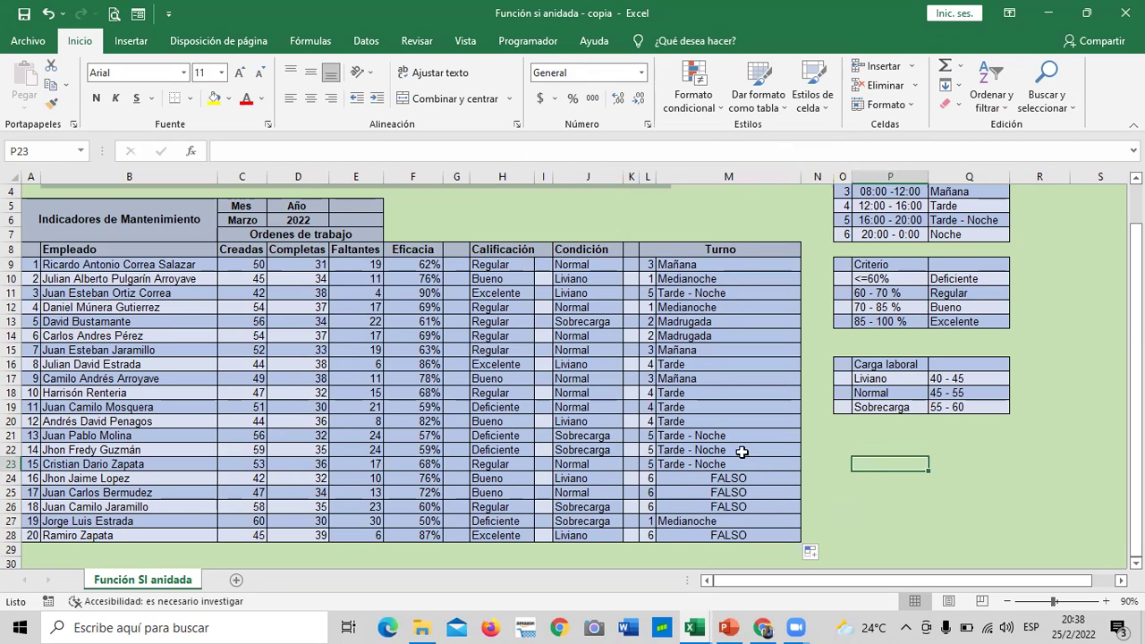
Examine the shift formulas in M23 to M26 and M28, checking how the M26 formula ends after "Tarde - Noche"
{"action": "left_click", "coordinate": [694, 465]}
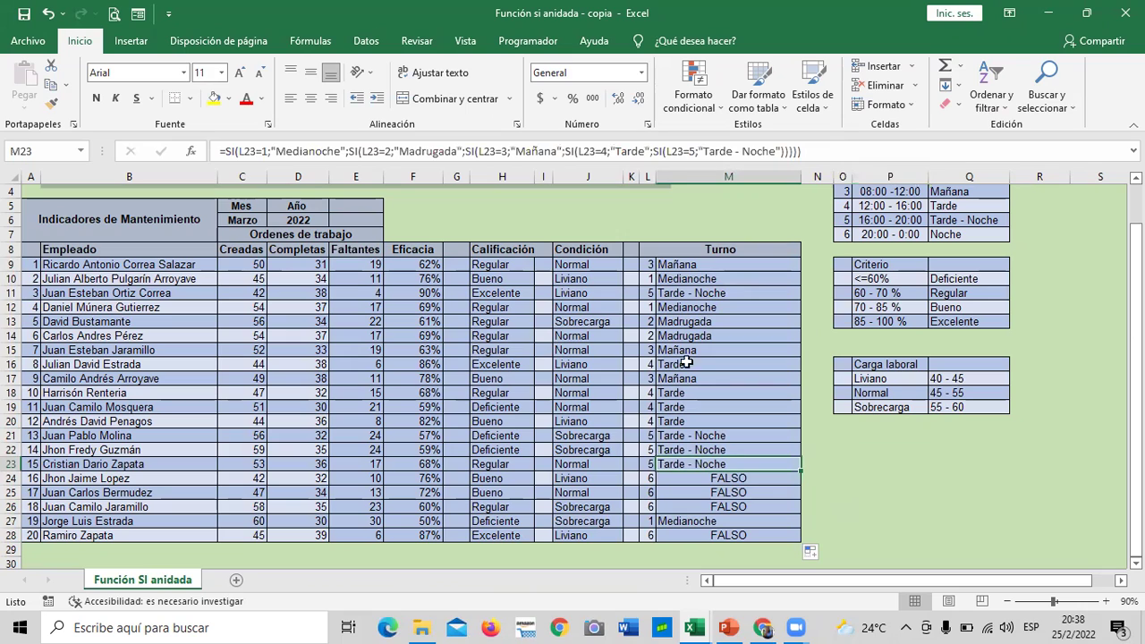
{"action": "left_click", "coordinate": [734, 480]}
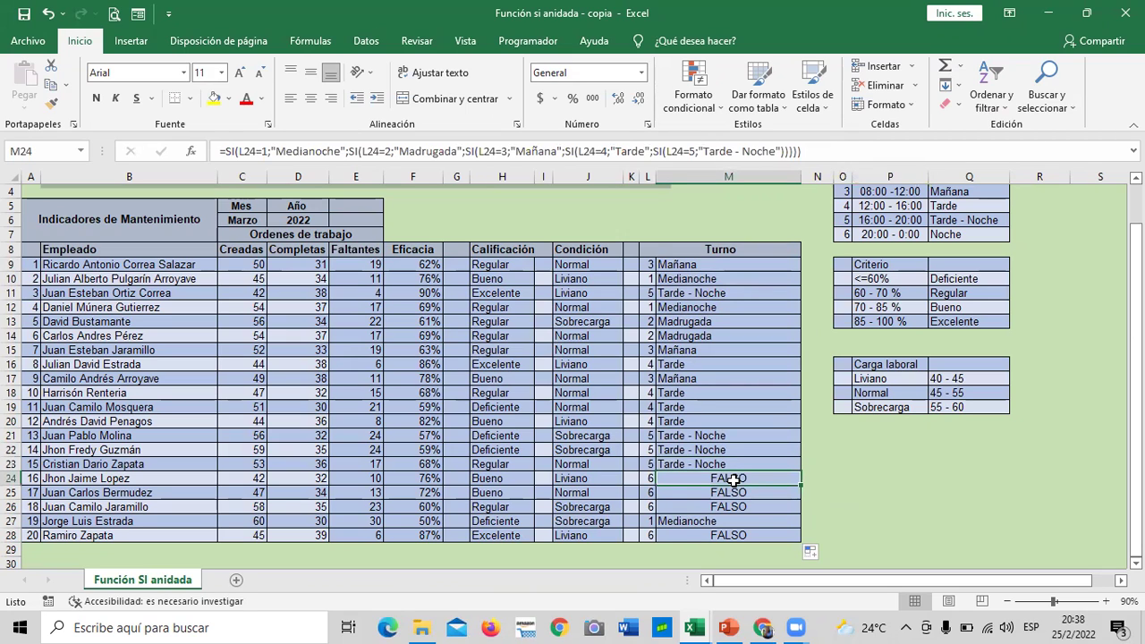
{"action": "left_click", "coordinate": [731, 493]}
{"action": "left_click", "coordinate": [729, 507]}
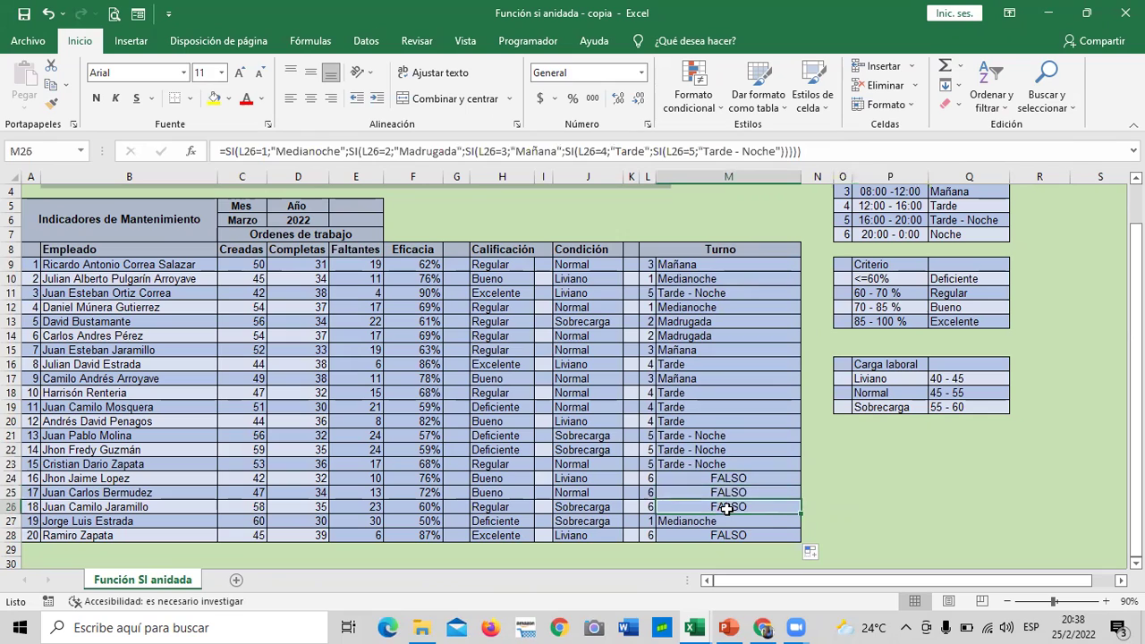
{"action": "left_click", "coordinate": [727, 536]}
{"action": "left_click", "coordinate": [729, 507]}
{"action": "left_click", "coordinate": [780, 151]}
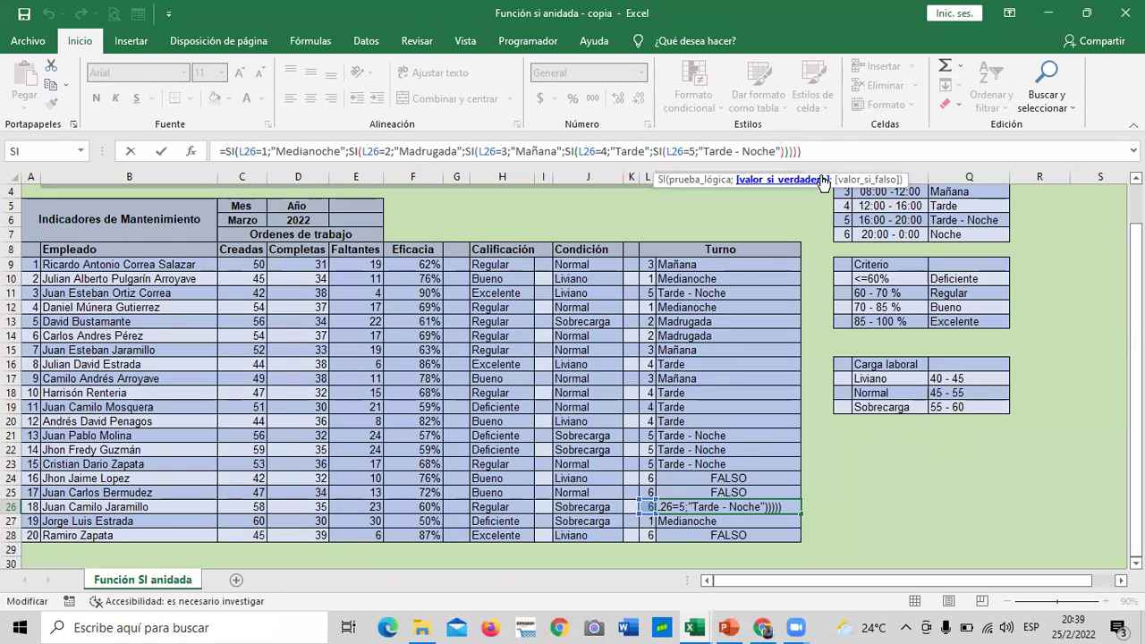
{"action": "key", "text": "Return"}
Undo the latest Turno edits back to the M9 formula that includes the sixth SI (L9=6, "Noche")
{"action": "left_click", "coordinate": [46, 15]}
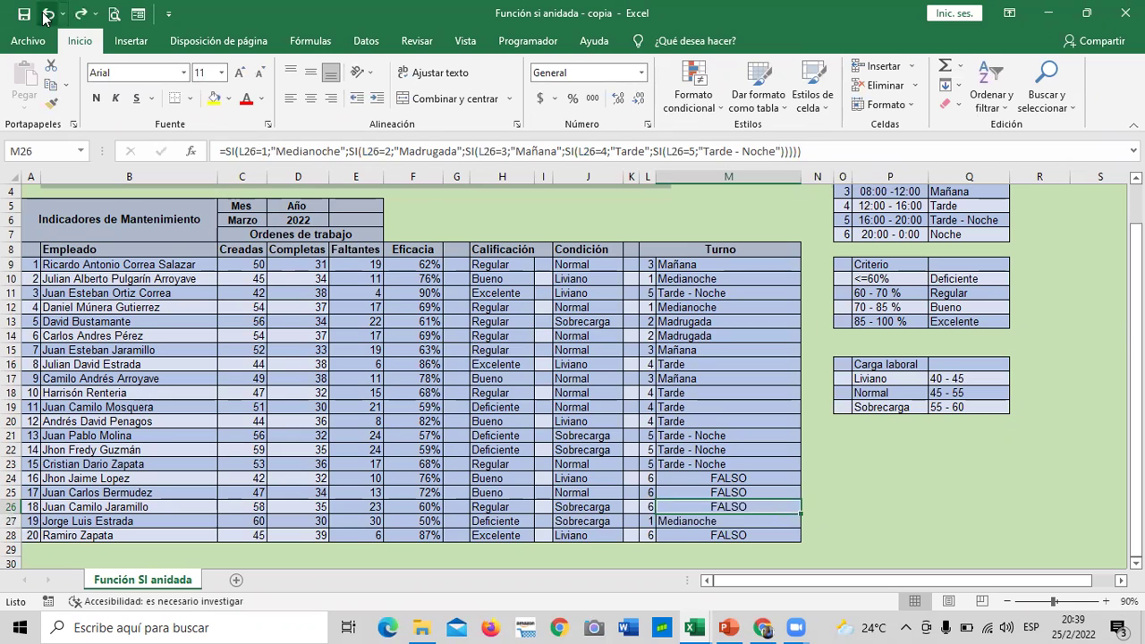
{"action": "left_click", "coordinate": [47, 15]}
{"action": "left_click", "coordinate": [47, 14]}
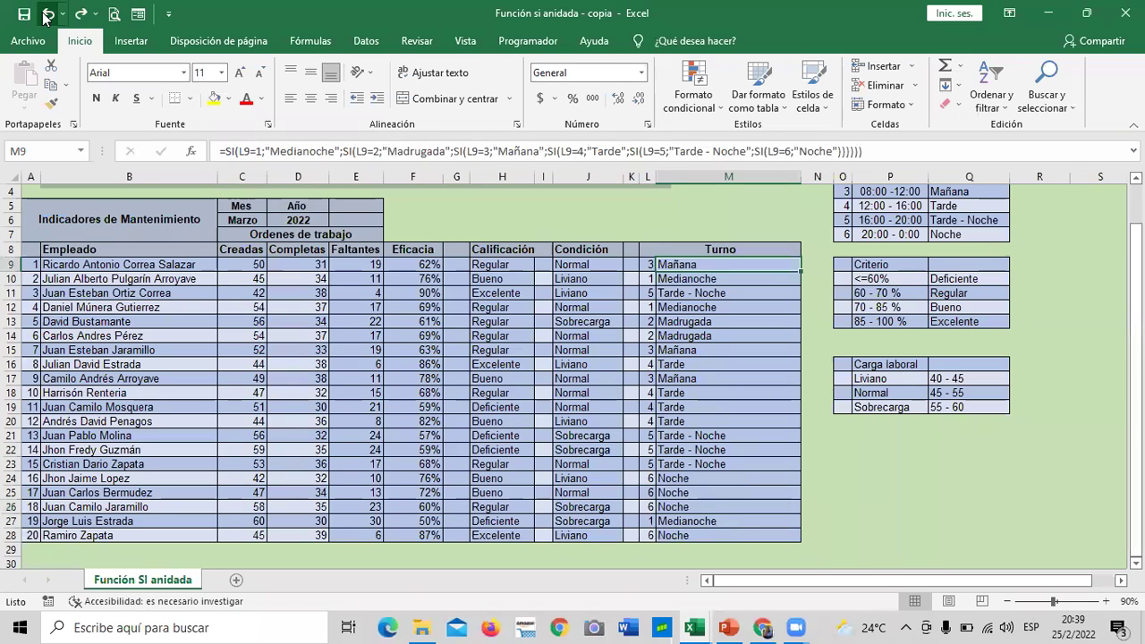
{"action": "key", "text": "Down"}
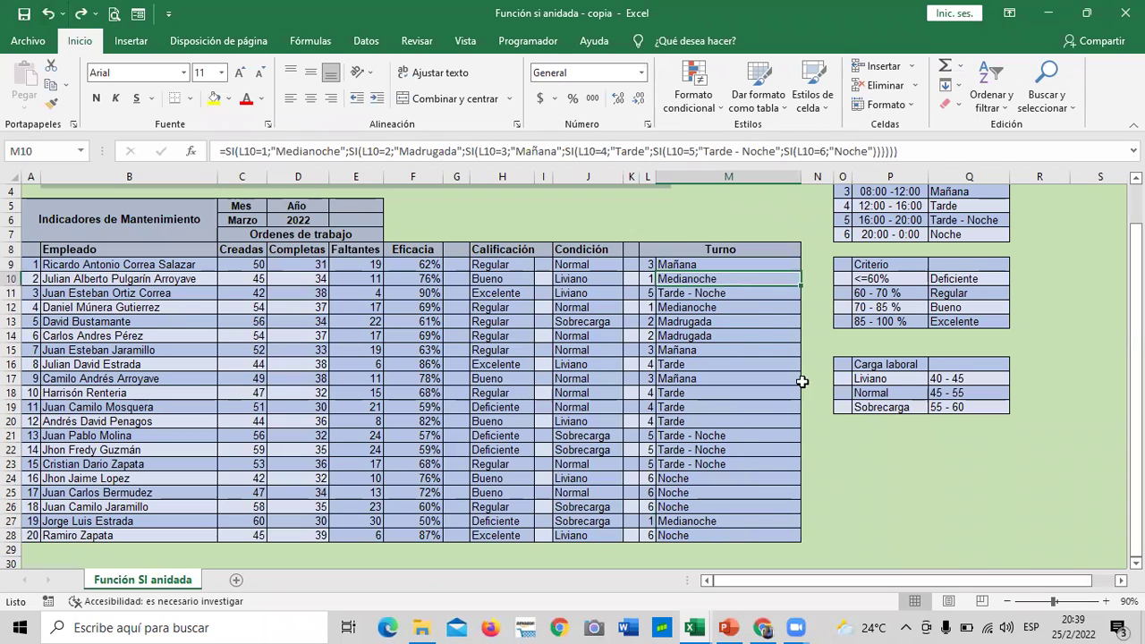
{"action": "left_click", "coordinate": [895, 507]}
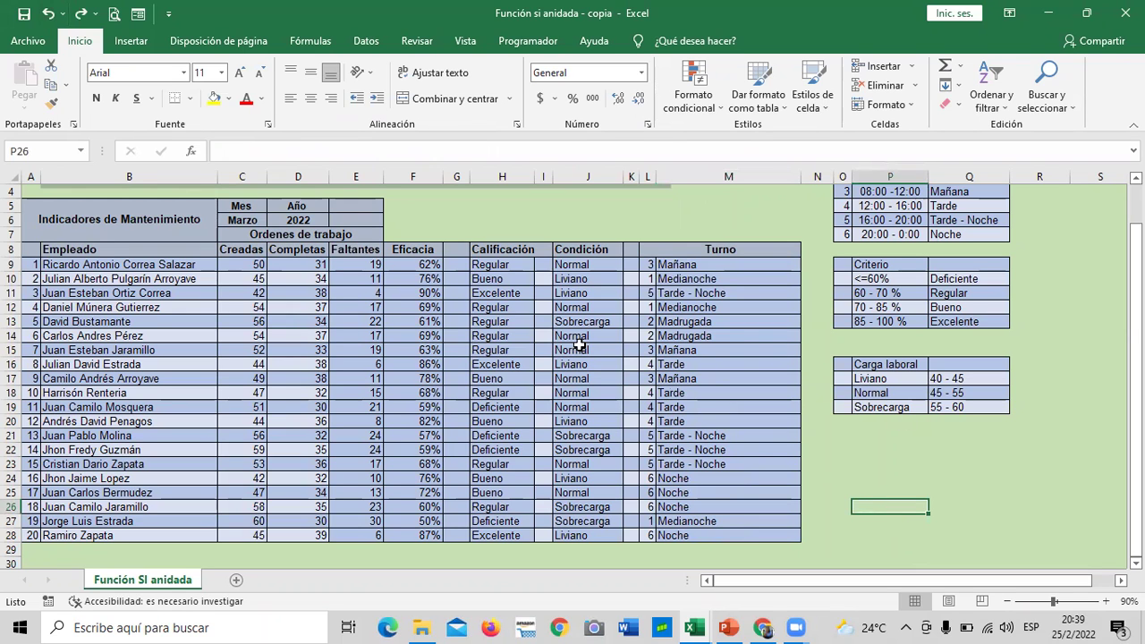
{"action": "scroll", "coordinate": [580, 345], "scroll_direction": "up", "scroll_amount": 1}
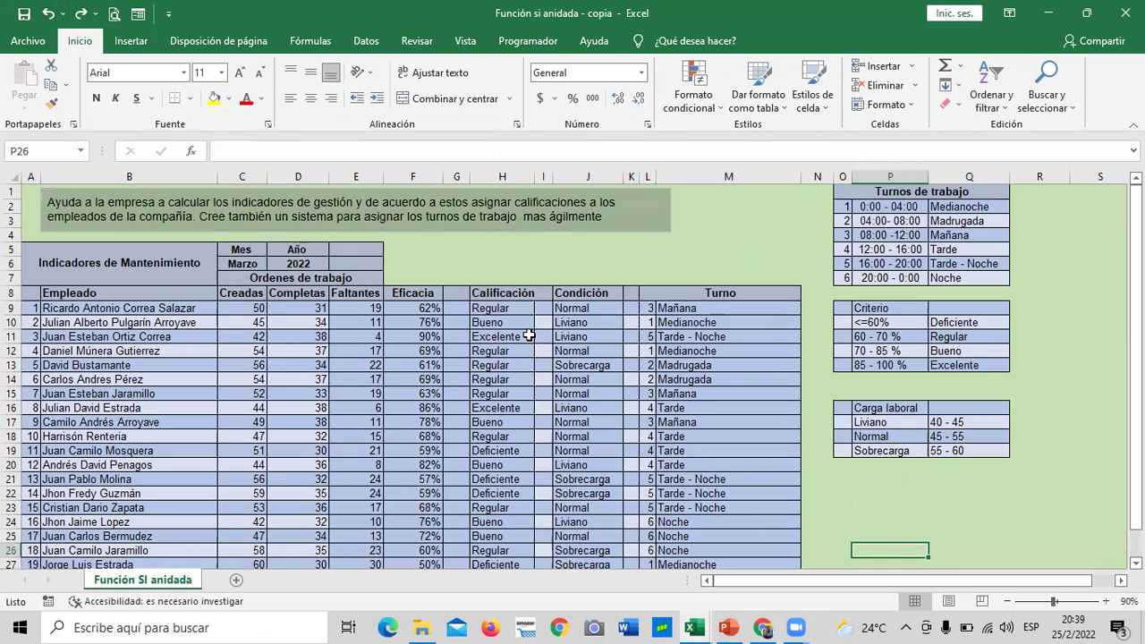
{"action": "scroll", "coordinate": [523, 328], "scroll_direction": "down", "scroll_amount": 2}
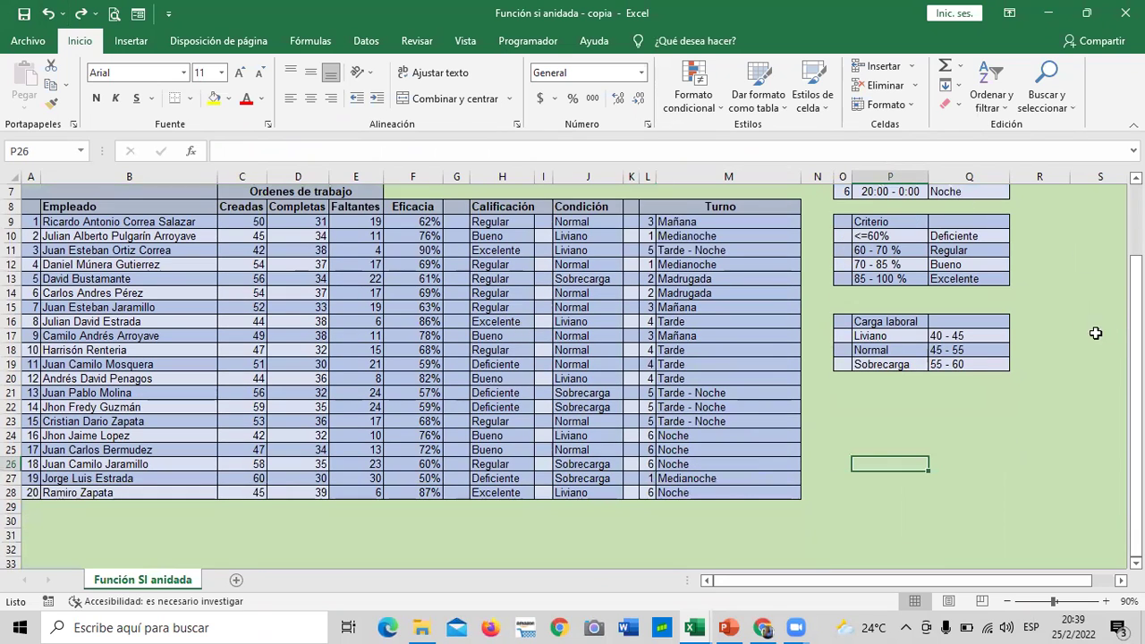
{"action": "left_click_drag", "start_coordinate": [1137, 295], "coordinate": [1137, 226]}
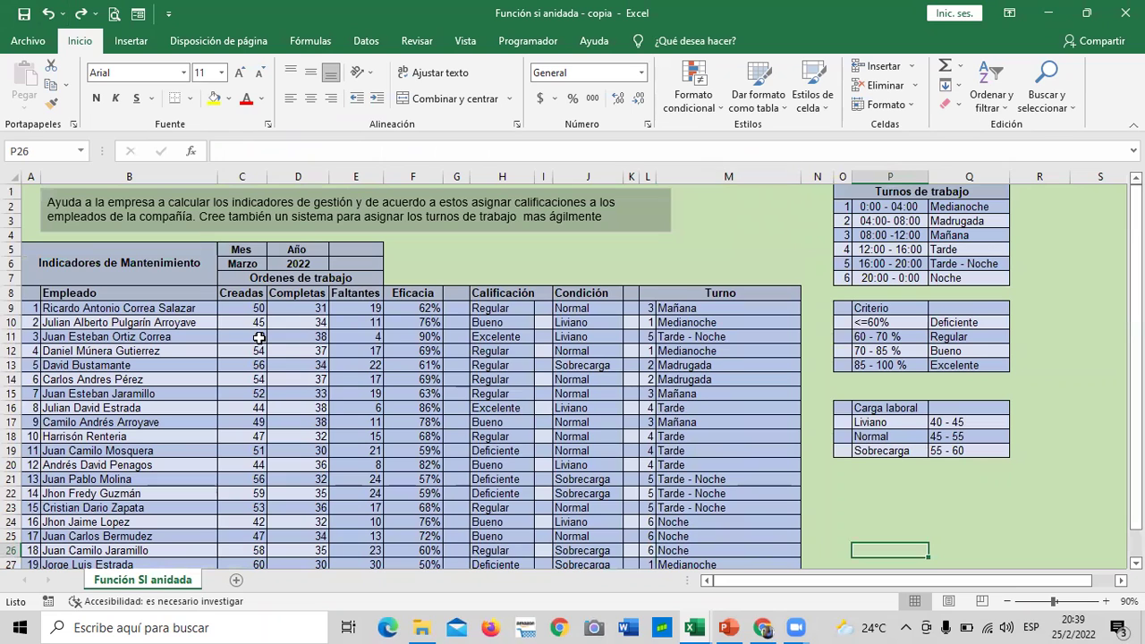
{"action": "scroll", "coordinate": [259, 338], "scroll_direction": "down", "scroll_amount": 2}
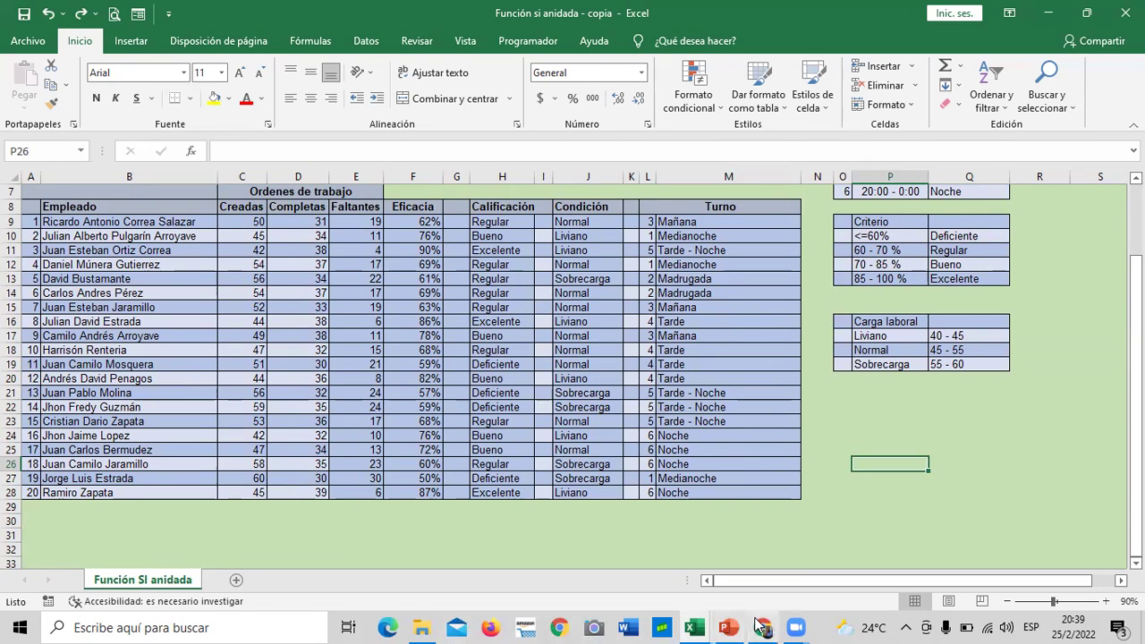
Switch to the Chrome course page on Función SI anidada and open the unit 1.2 Laboratorio 1
{"action": "mouse_move", "coordinate": [769, 627]}
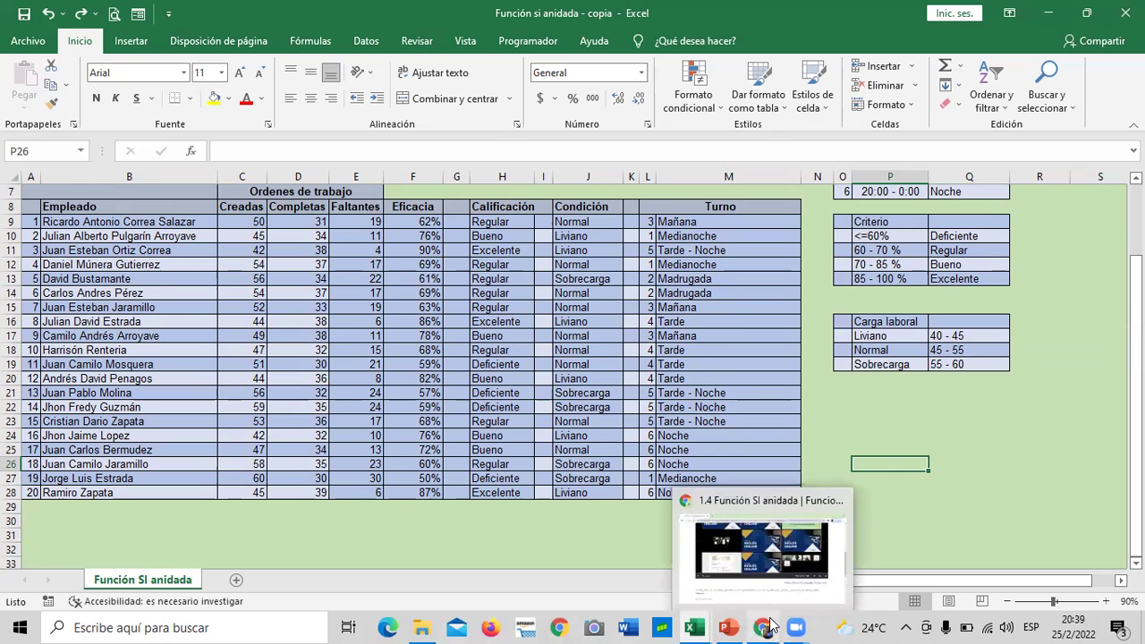
{"action": "left_click", "coordinate": [756, 562]}
{"action": "scroll", "coordinate": [358, 494], "scroll_direction": "up", "scroll_amount": 5}
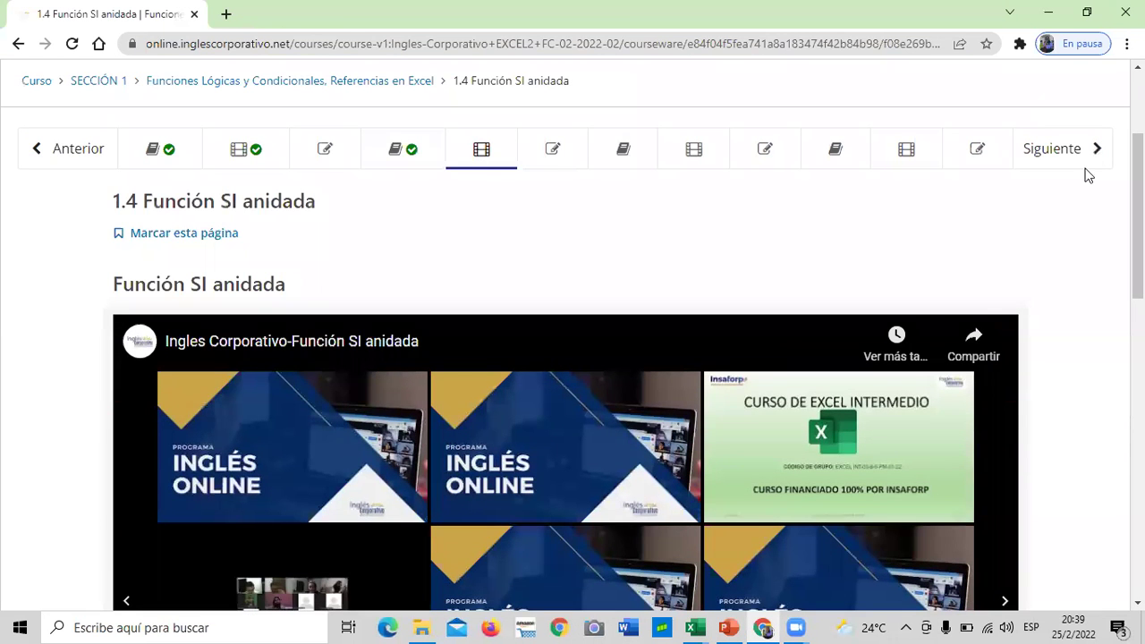
{"action": "left_click", "coordinate": [336, 154]}
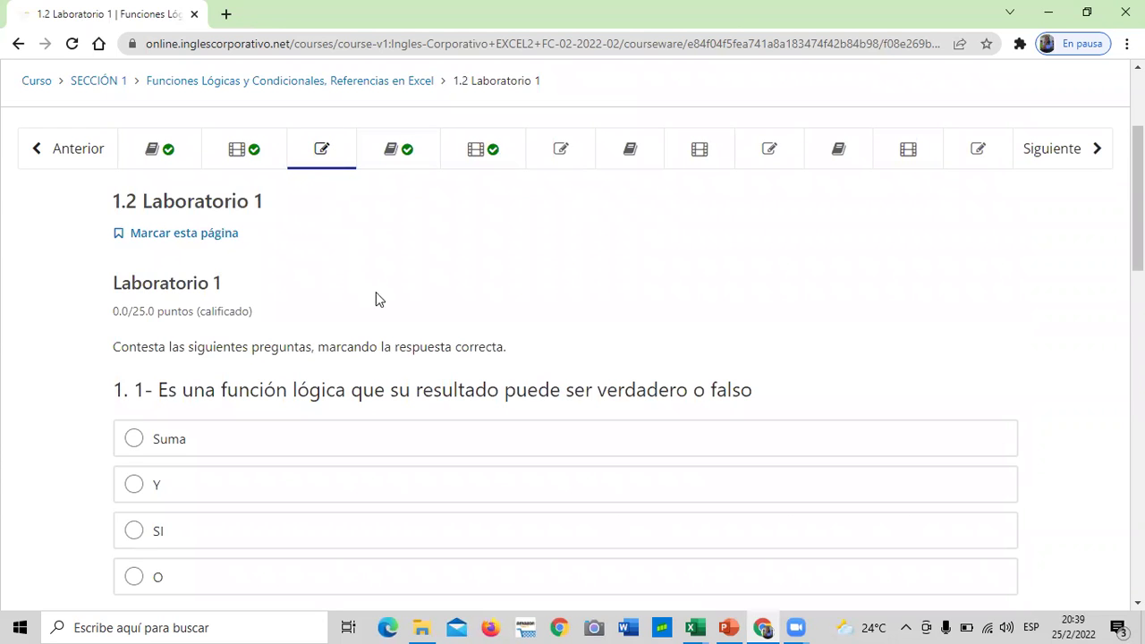
Read the four multiple-choice questions of Laboratorio 1 about the SI function's result, syntax, arguments and category, with their answer options
{"action": "scroll", "coordinate": [378, 300], "scroll_direction": "up", "scroll_amount": 1}
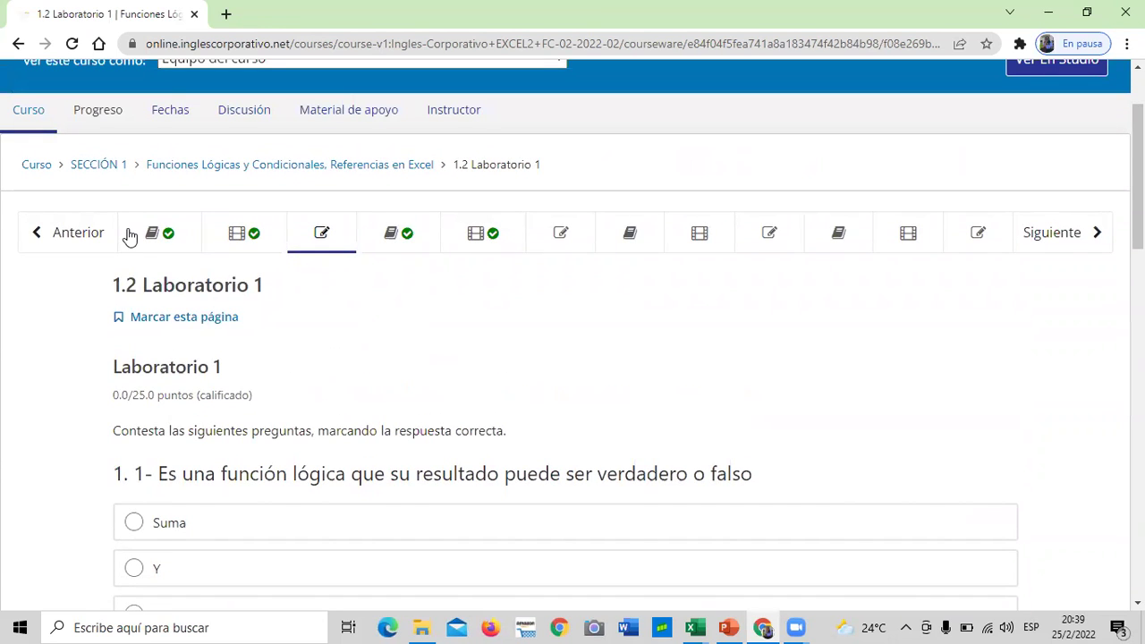
{"action": "scroll", "coordinate": [412, 368], "scroll_direction": "up", "scroll_amount": 1}
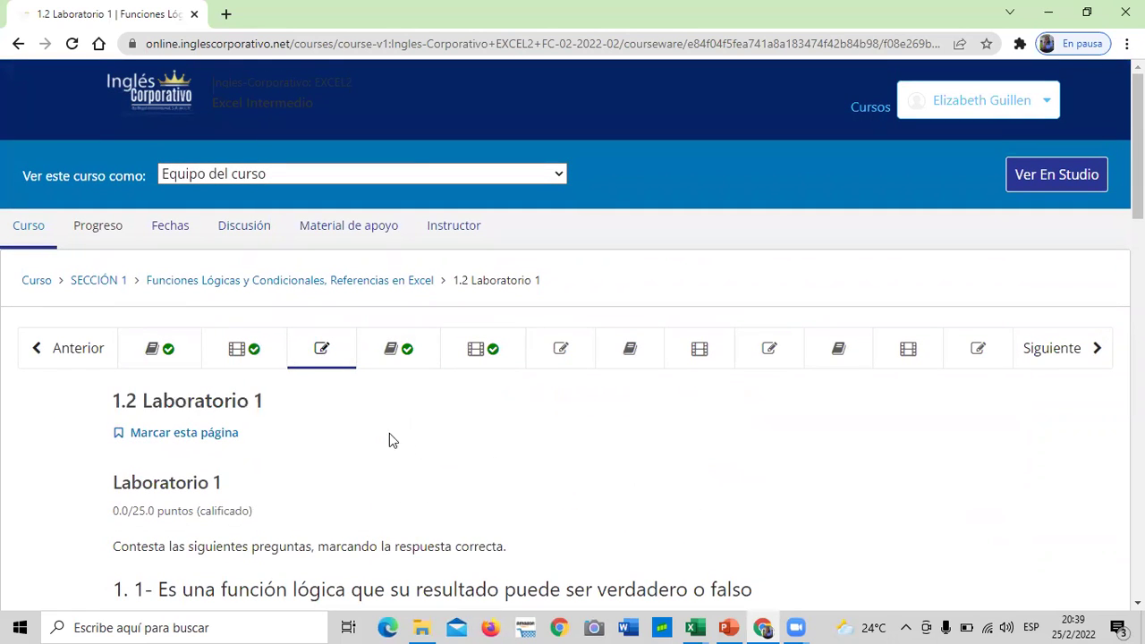
{"action": "scroll", "coordinate": [450, 453], "scroll_direction": "down", "scroll_amount": 3}
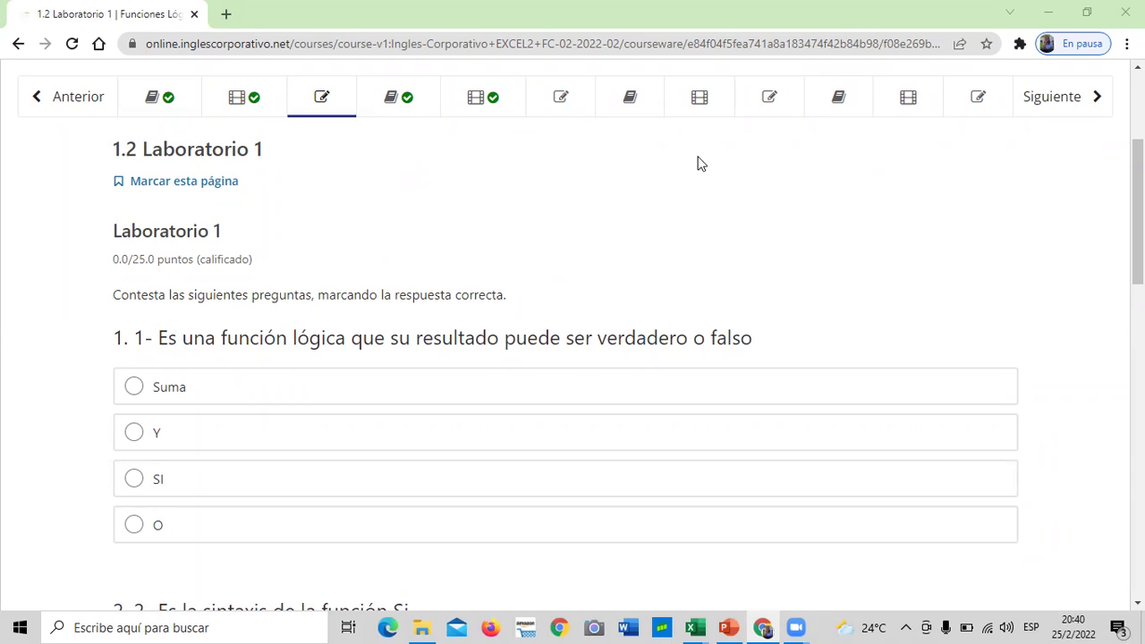
{"action": "scroll", "coordinate": [568, 289], "scroll_direction": "down", "scroll_amount": 1}
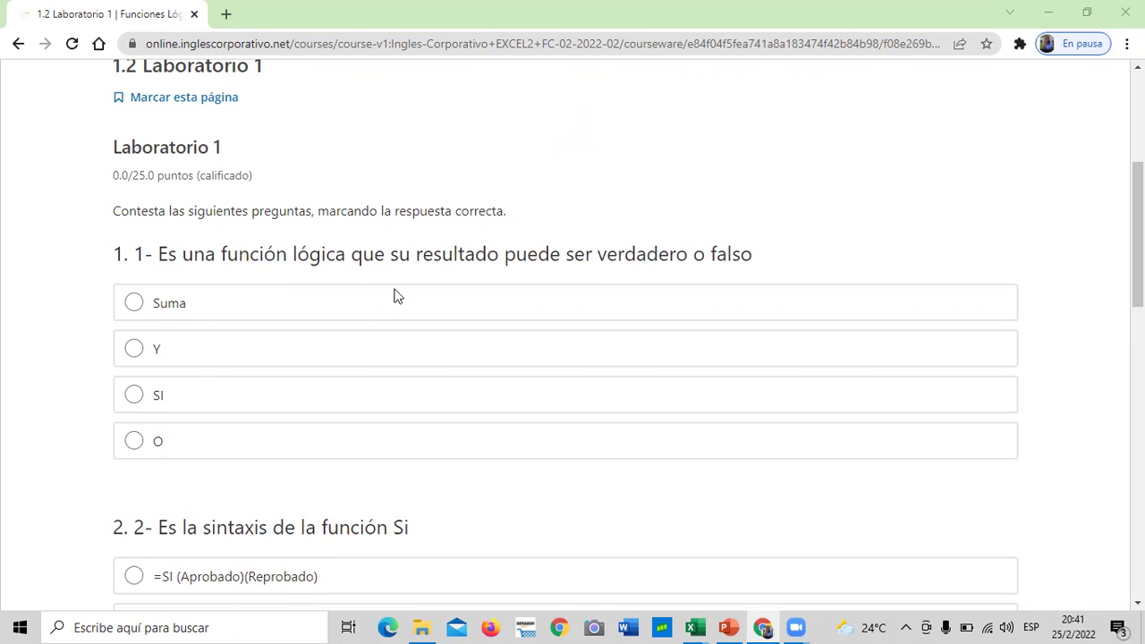
{"action": "scroll", "coordinate": [584, 342], "scroll_direction": "down", "scroll_amount": 2}
{"action": "scroll", "coordinate": [583, 342], "scroll_direction": "down", "scroll_amount": 1}
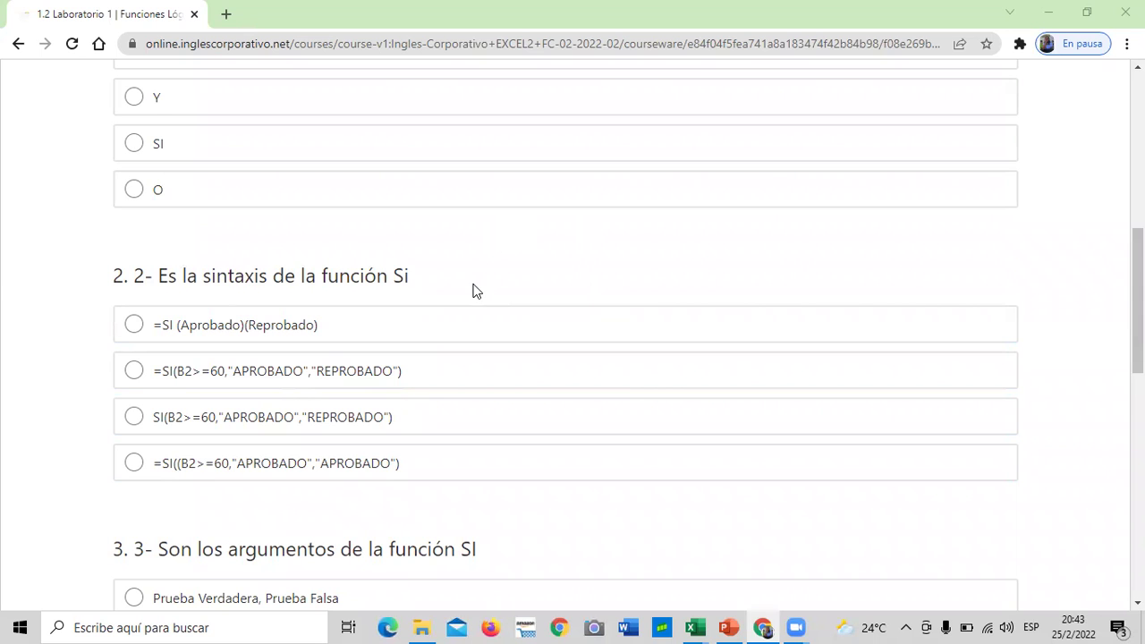
{"action": "scroll", "coordinate": [475, 291], "scroll_direction": "down", "scroll_amount": 1}
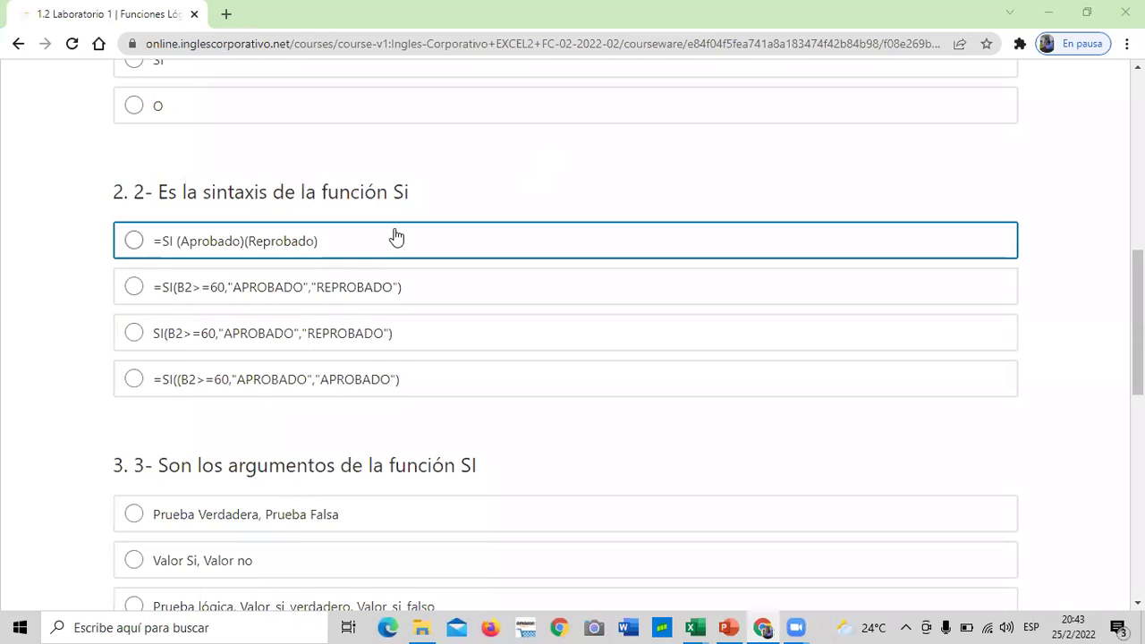
{"action": "scroll", "coordinate": [566, 442], "scroll_direction": "down", "scroll_amount": 1}
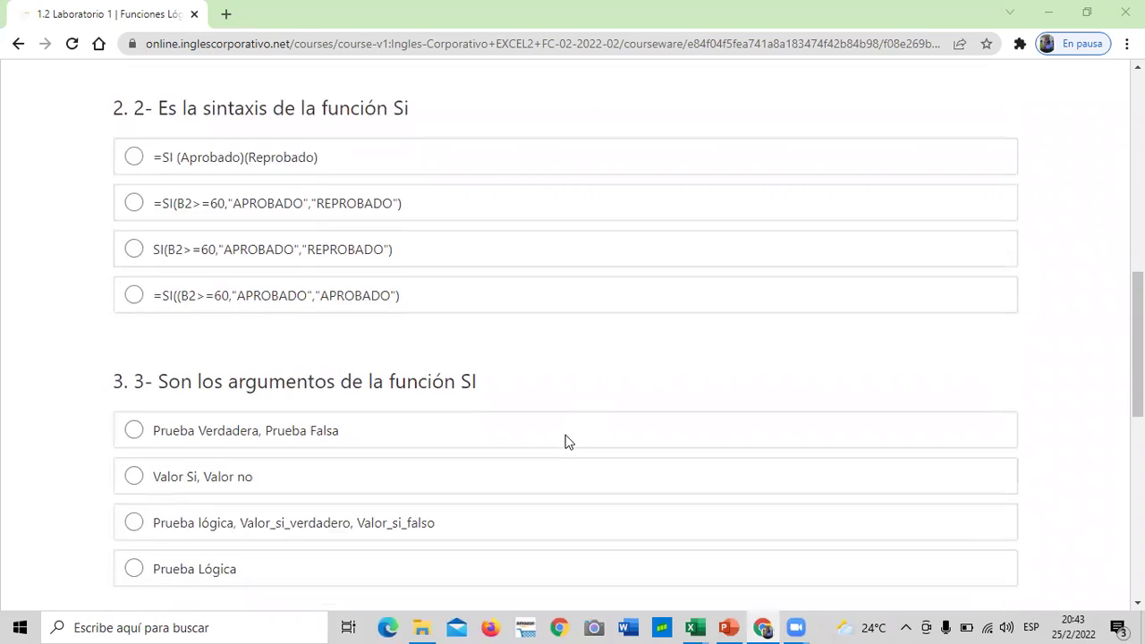
{"action": "scroll", "coordinate": [566, 438], "scroll_direction": "down", "scroll_amount": 1}
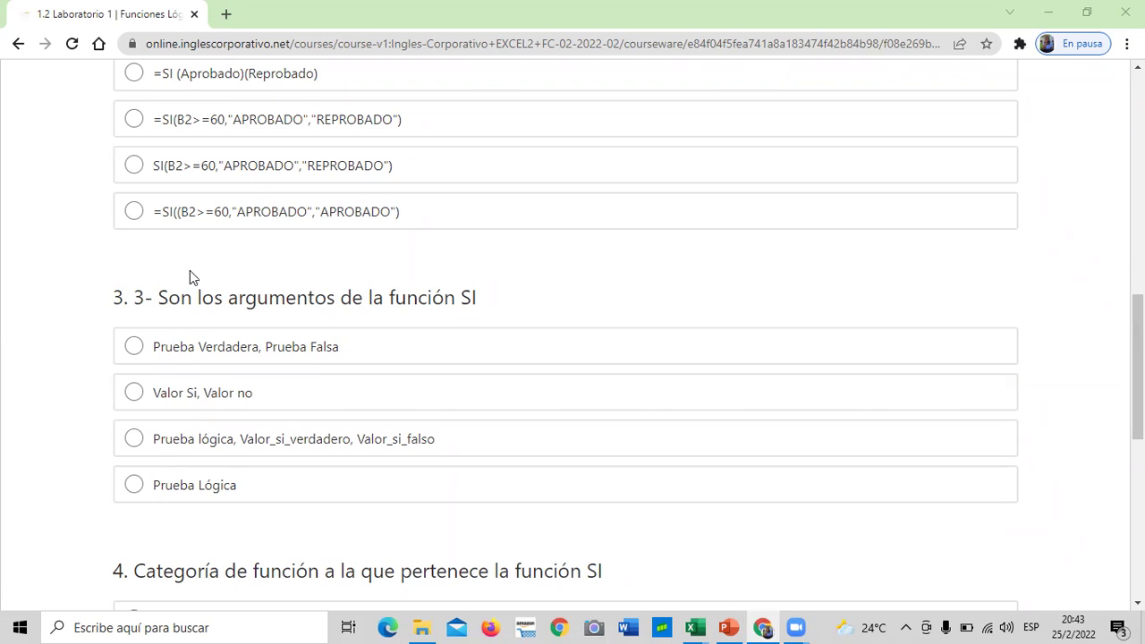
{"action": "scroll", "coordinate": [221, 361], "scroll_direction": "up", "scroll_amount": 1}
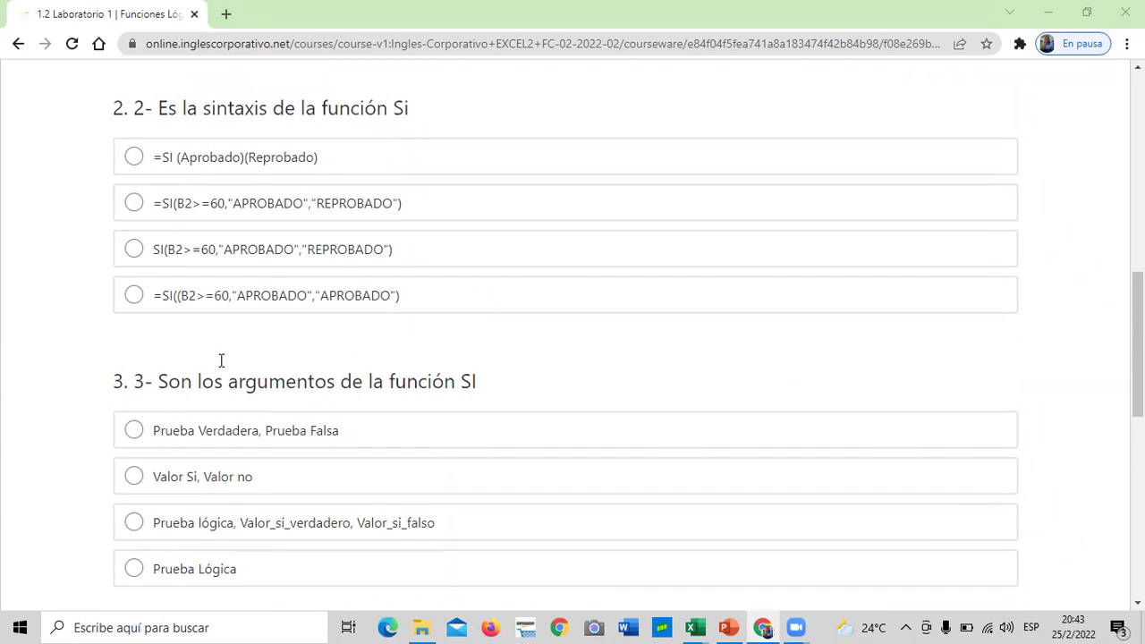
{"action": "scroll", "coordinate": [221, 361], "scroll_direction": "down", "scroll_amount": 1}
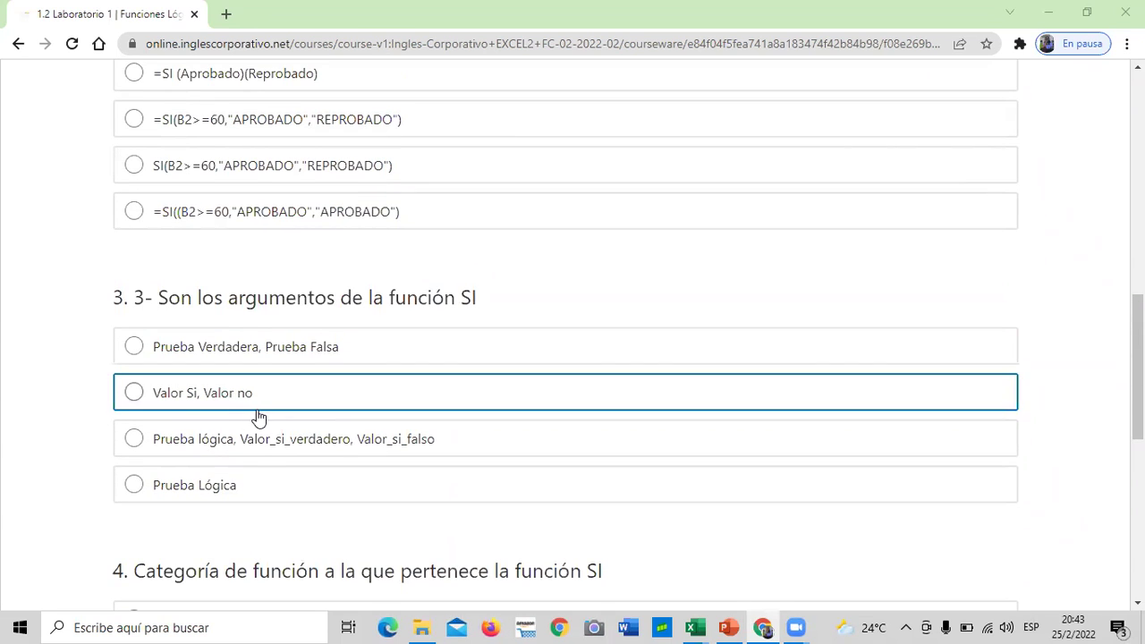
{"action": "scroll", "coordinate": [268, 456], "scroll_direction": "down", "scroll_amount": 1}
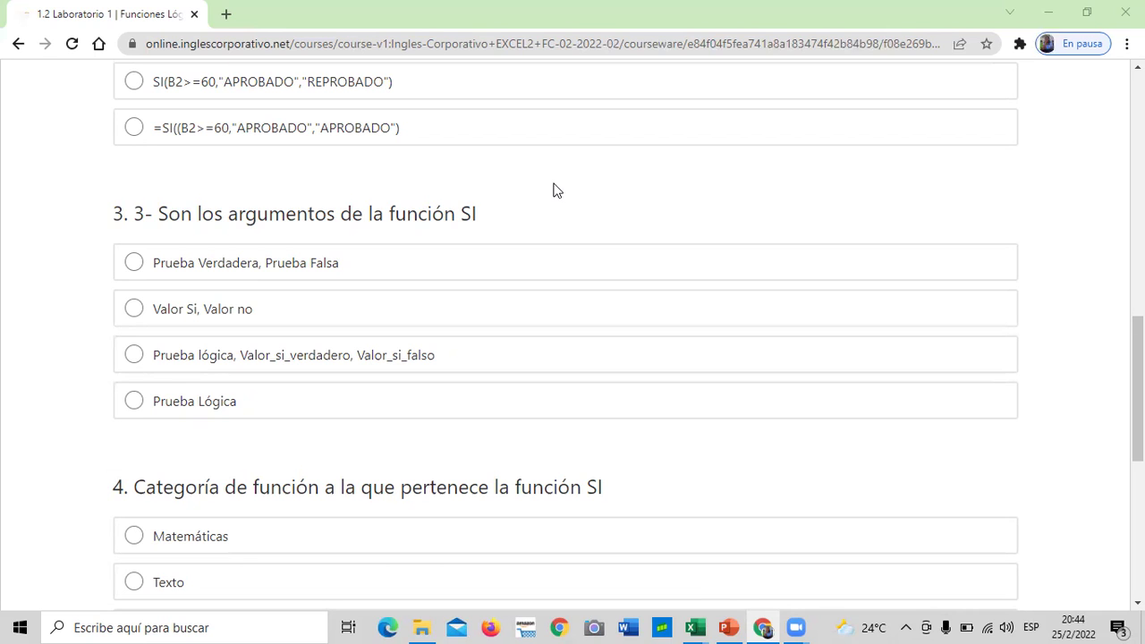
{"action": "scroll", "coordinate": [553, 190], "scroll_direction": "down", "scroll_amount": 3}
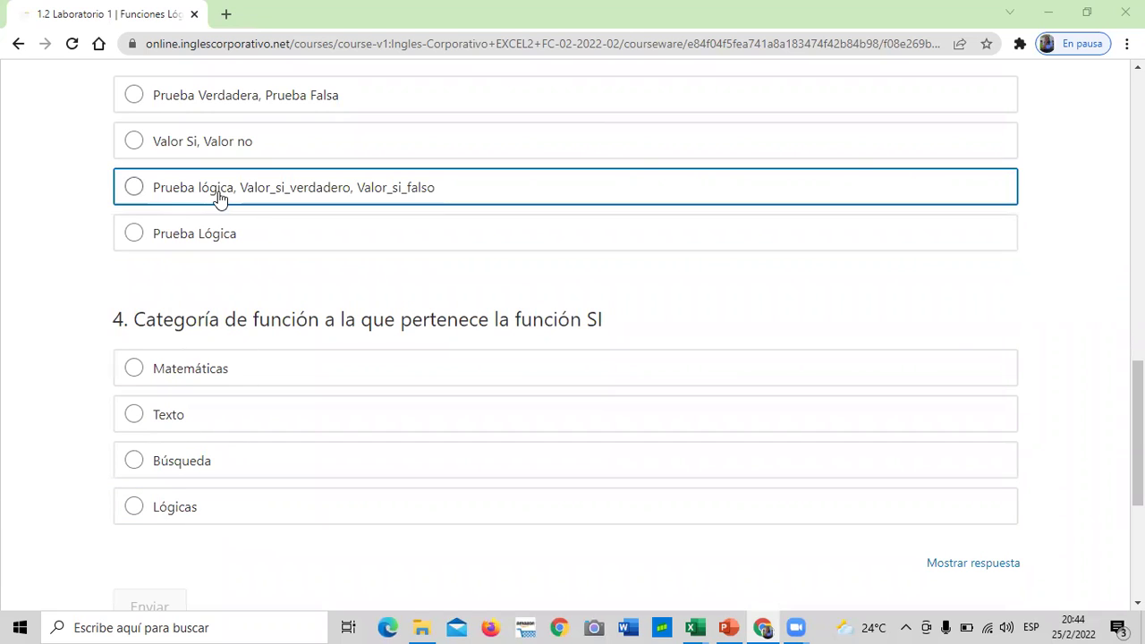
{"action": "scroll", "coordinate": [221, 199], "scroll_direction": "up", "scroll_amount": 1}
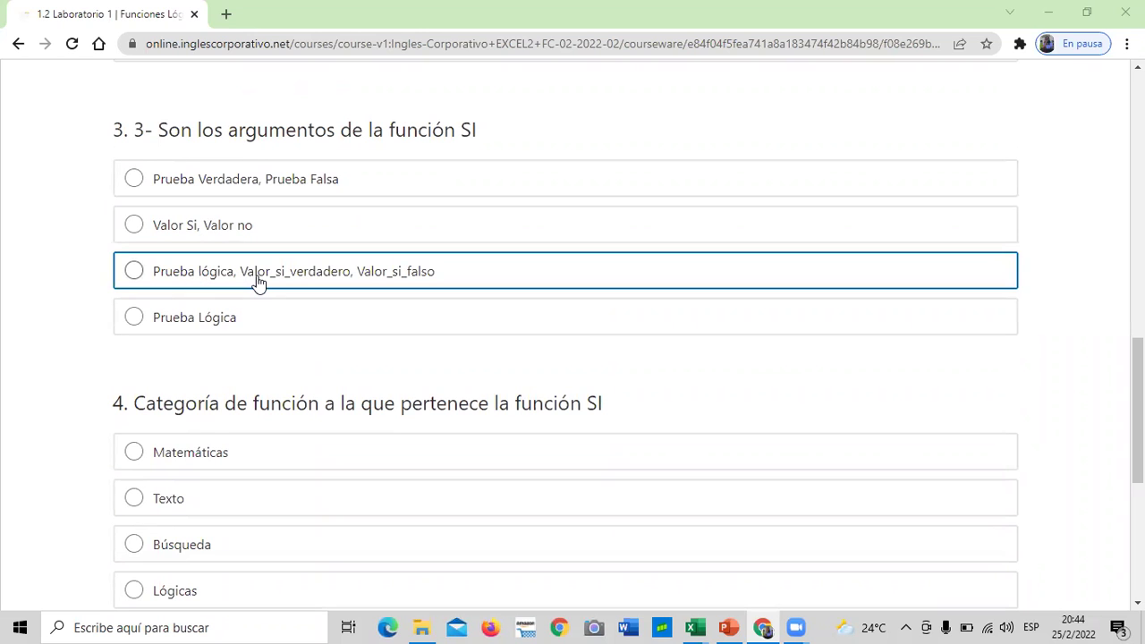
{"action": "scroll", "coordinate": [258, 280], "scroll_direction": "down", "scroll_amount": 1}
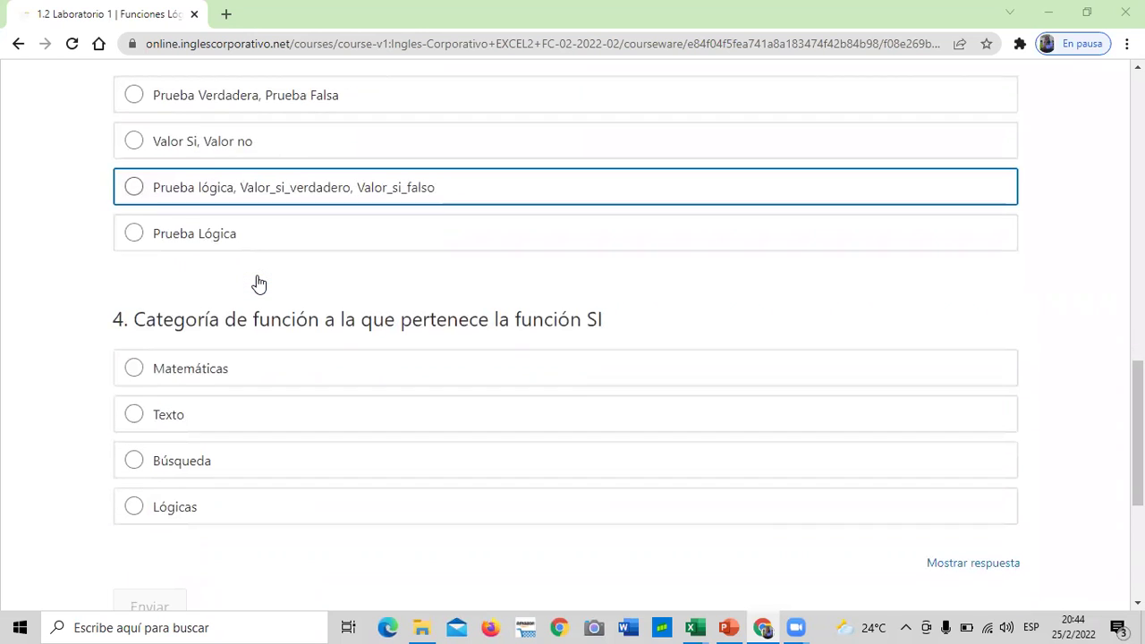
{"action": "scroll", "coordinate": [257, 284], "scroll_direction": "down", "scroll_amount": 2}
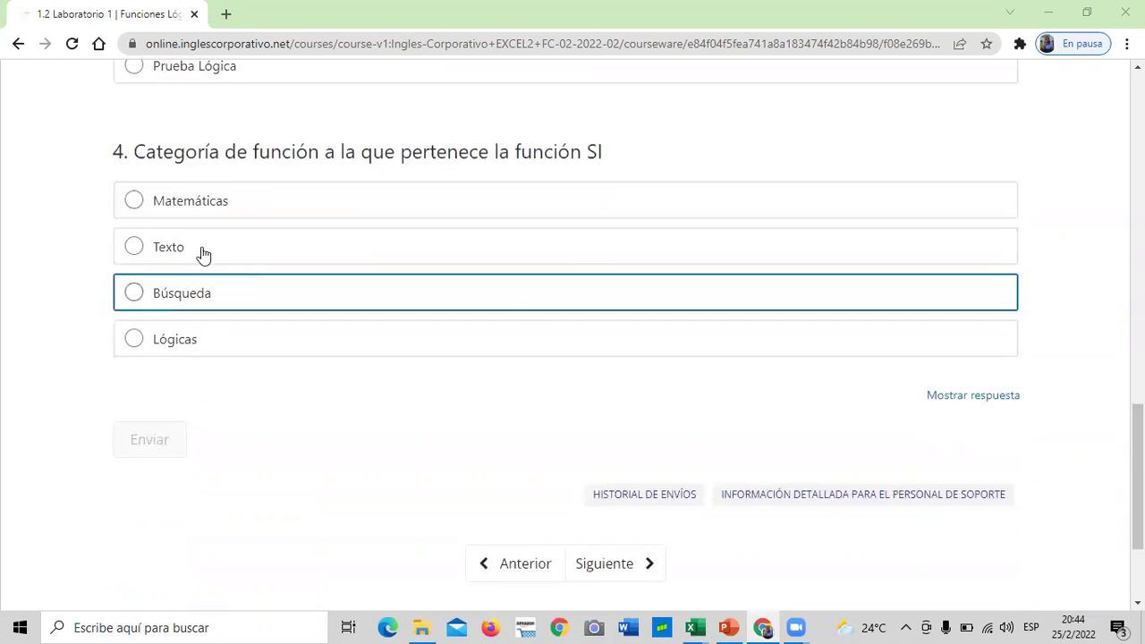
{"action": "scroll", "coordinate": [287, 358], "scroll_direction": "up", "scroll_amount": 1}
{"action": "scroll", "coordinate": [305, 384], "scroll_direction": "up", "scroll_amount": 3}
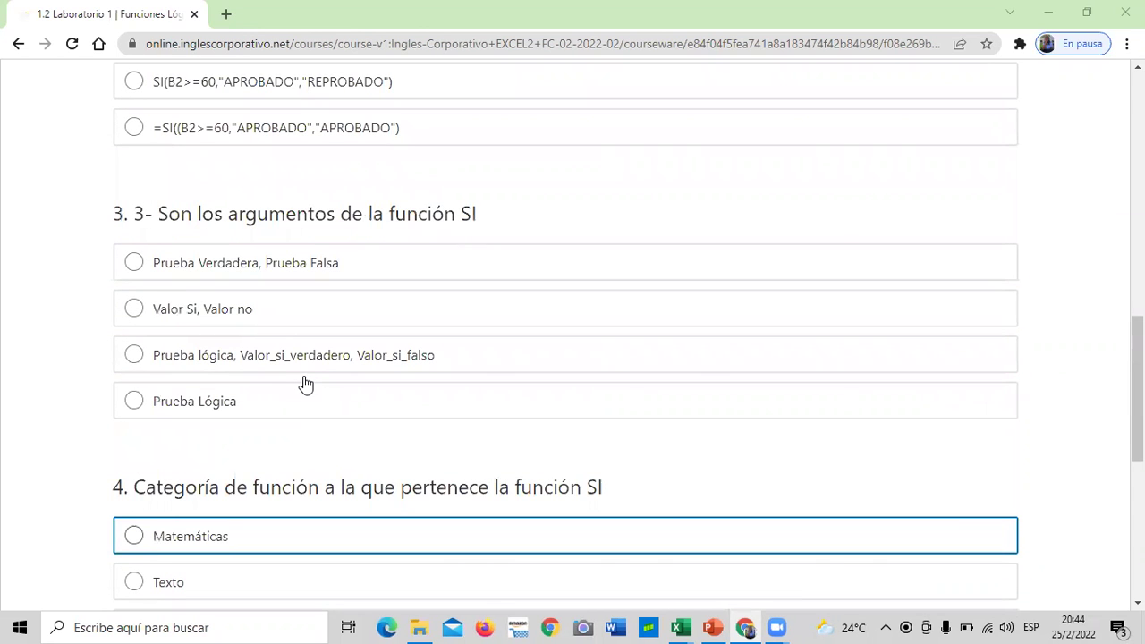
{"action": "scroll", "coordinate": [306, 384], "scroll_direction": "up", "scroll_amount": 1}
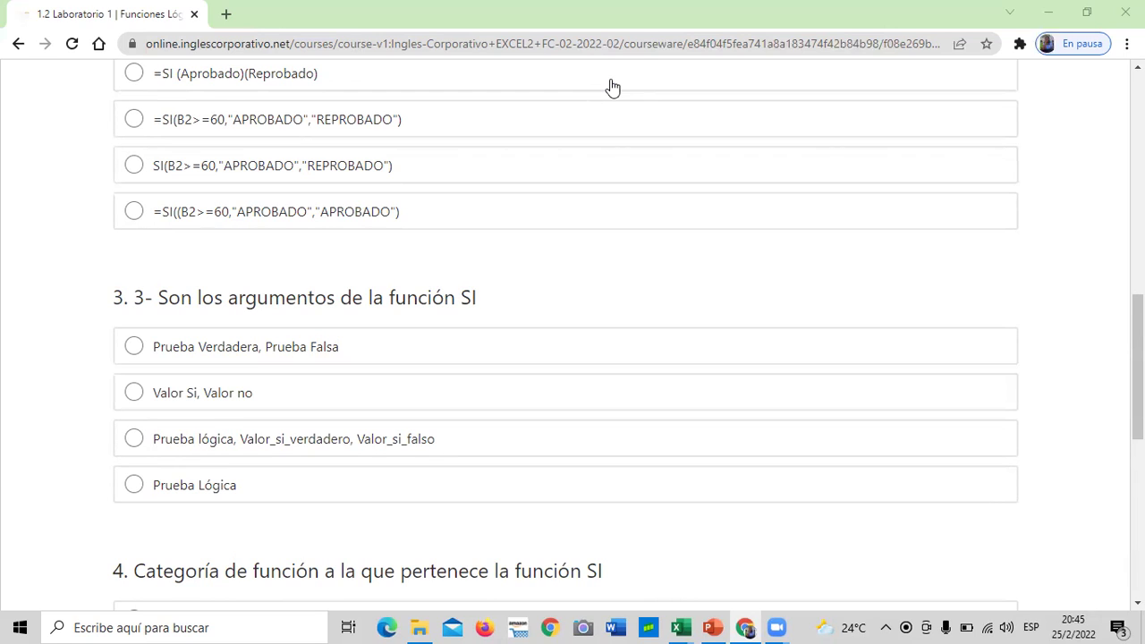
Go back over the whole Laboratorio 1 page, from its heading and instructions through question 4 and the submission area
{"action": "scroll", "coordinate": [855, 269], "scroll_direction": "down", "scroll_amount": 6}
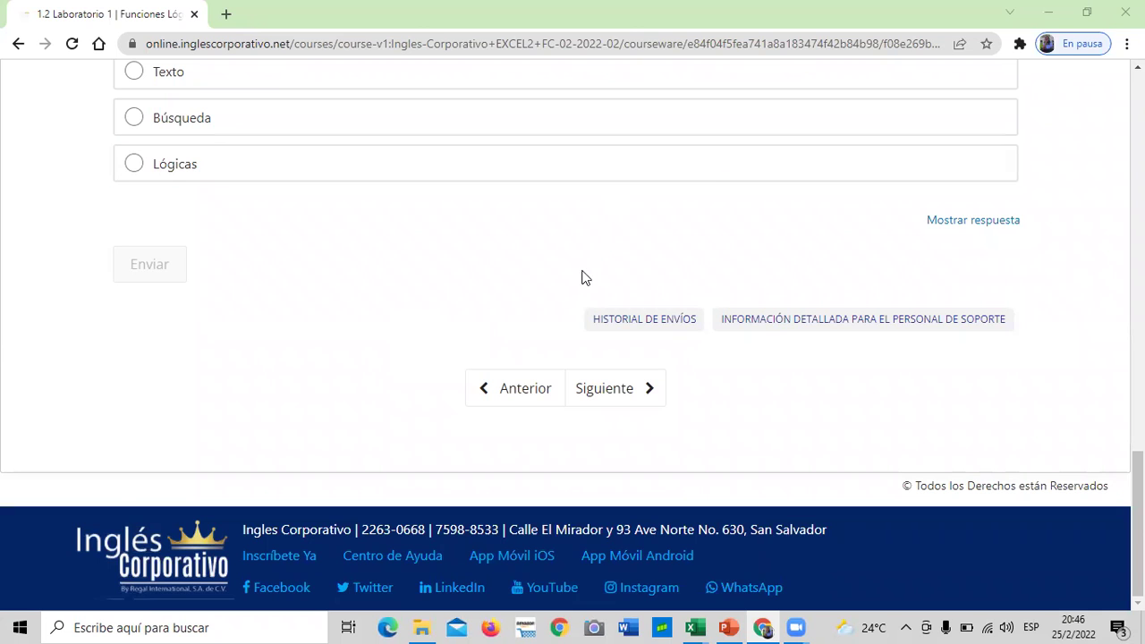
{"action": "scroll", "coordinate": [419, 330], "scroll_direction": "up", "scroll_amount": 2}
{"action": "scroll", "coordinate": [419, 330], "scroll_direction": "up", "scroll_amount": 20}
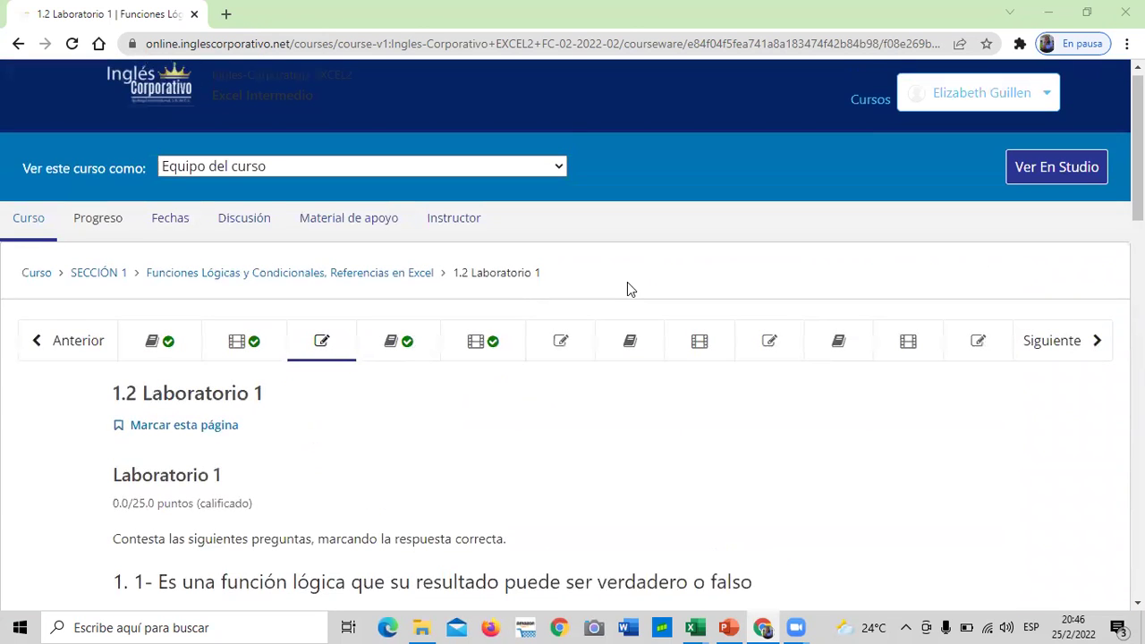
{"action": "scroll", "coordinate": [528, 390], "scroll_direction": "down", "scroll_amount": 2}
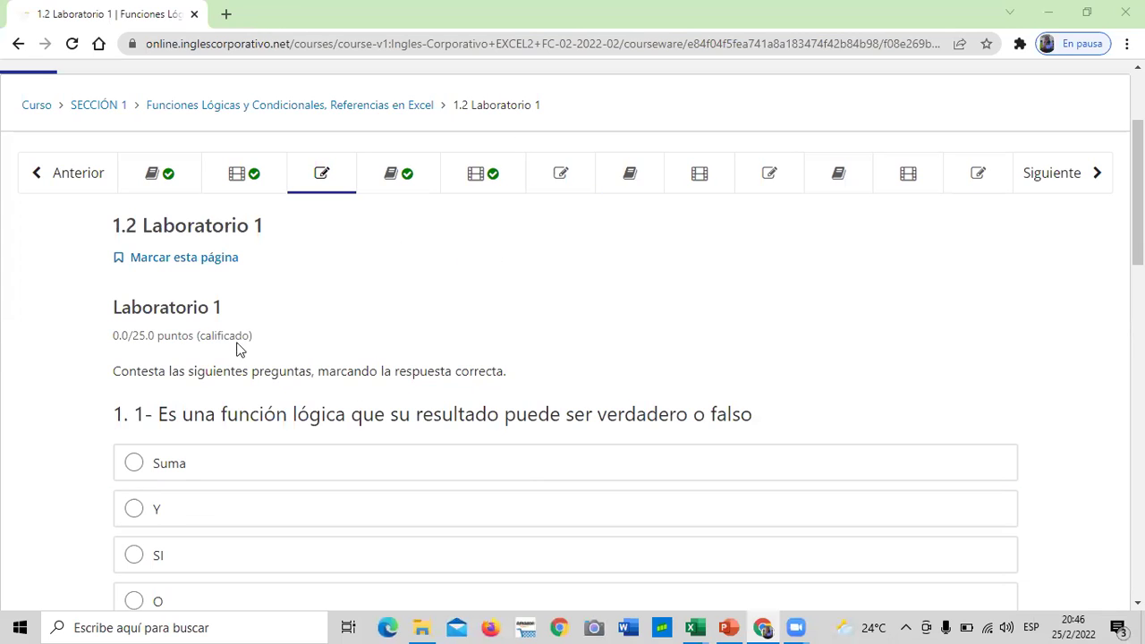
{"action": "scroll", "coordinate": [413, 404], "scroll_direction": "down", "scroll_amount": 2}
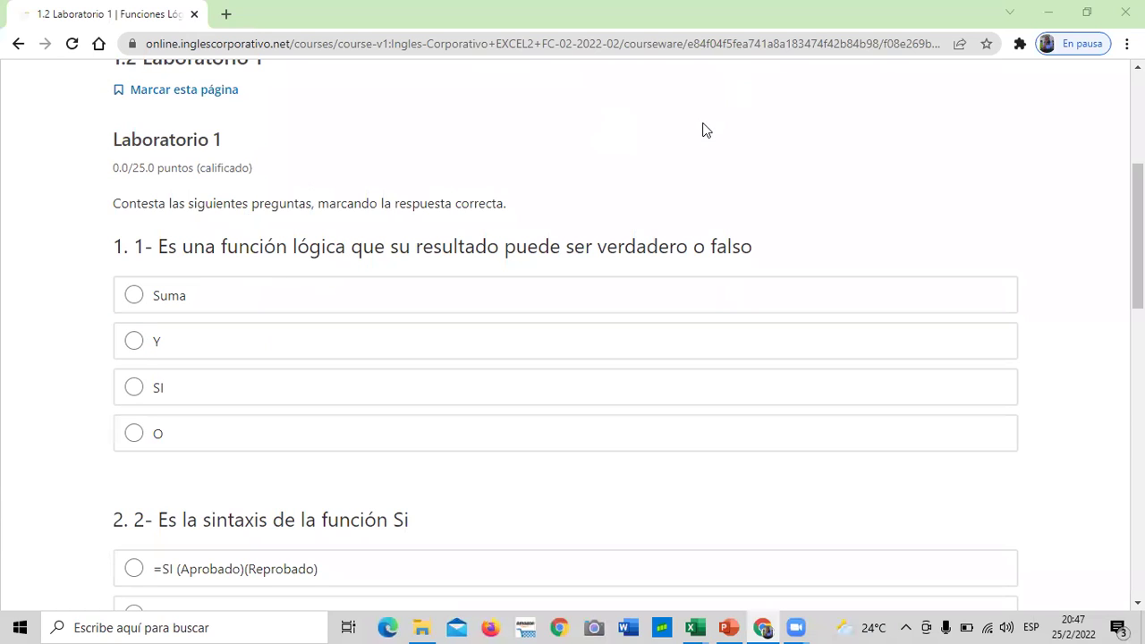
{"action": "scroll", "coordinate": [703, 265], "scroll_direction": "down", "scroll_amount": 8}
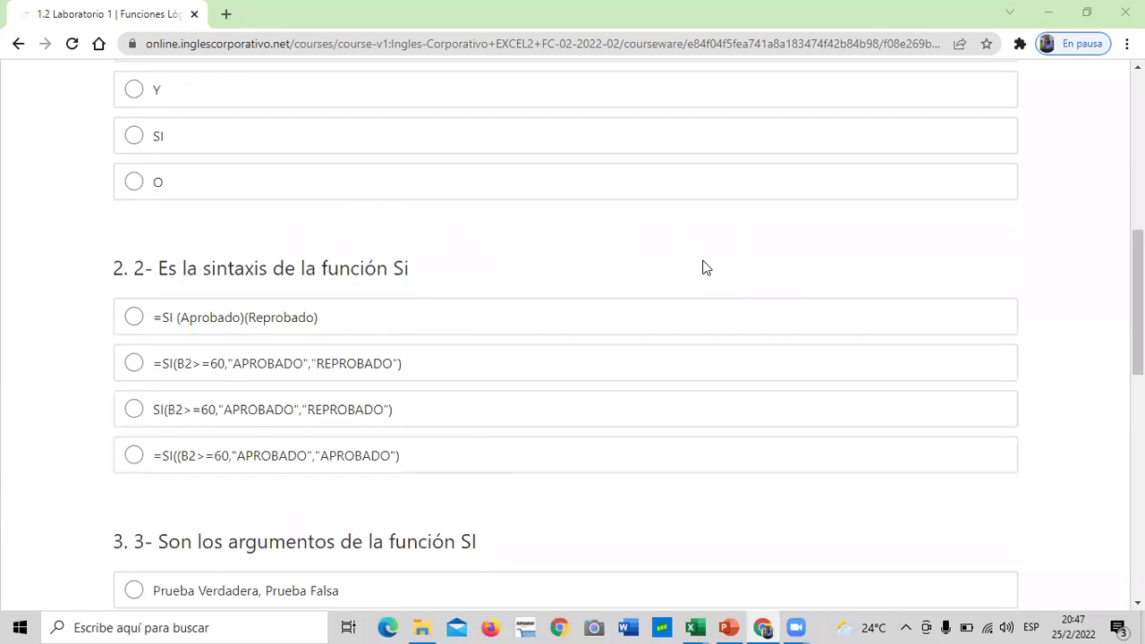
{"action": "scroll", "coordinate": [704, 266], "scroll_direction": "down", "scroll_amount": 4}
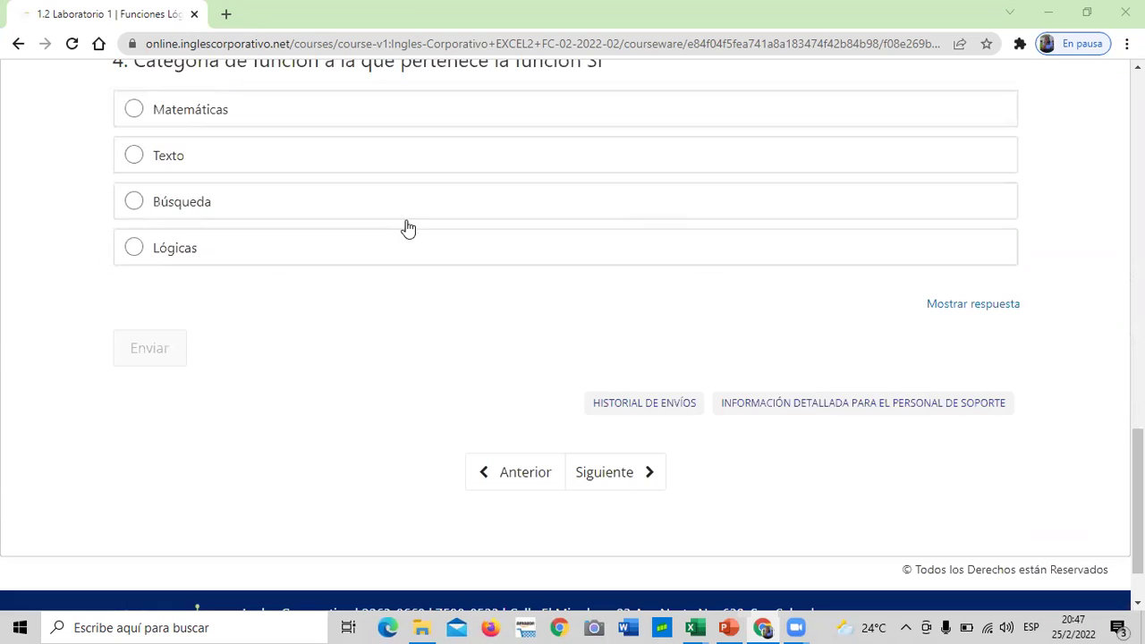
{"action": "scroll", "coordinate": [514, 305], "scroll_direction": "up", "scroll_amount": 2}
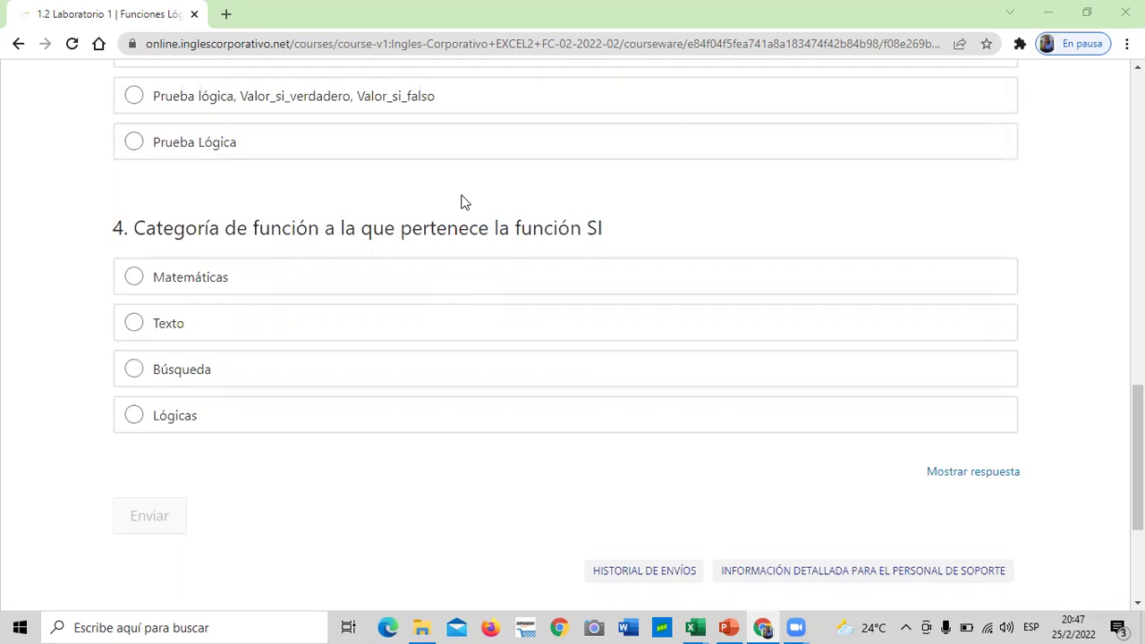
{"action": "scroll", "coordinate": [464, 208], "scroll_direction": "up", "scroll_amount": 2}
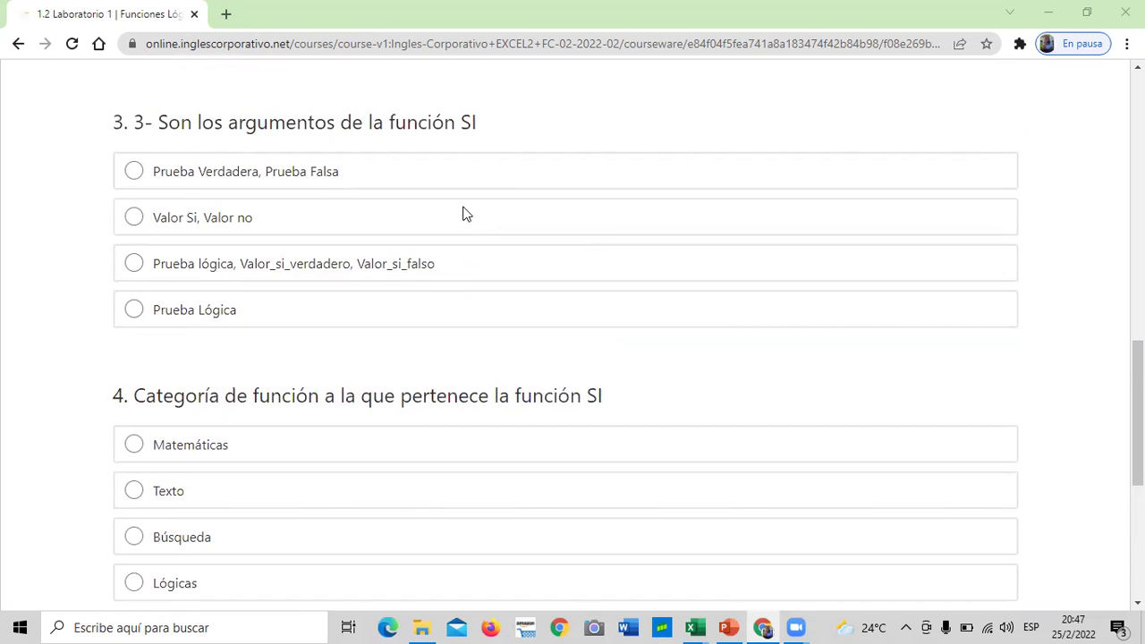
{"action": "scroll", "coordinate": [463, 214], "scroll_direction": "up", "scroll_amount": 7}
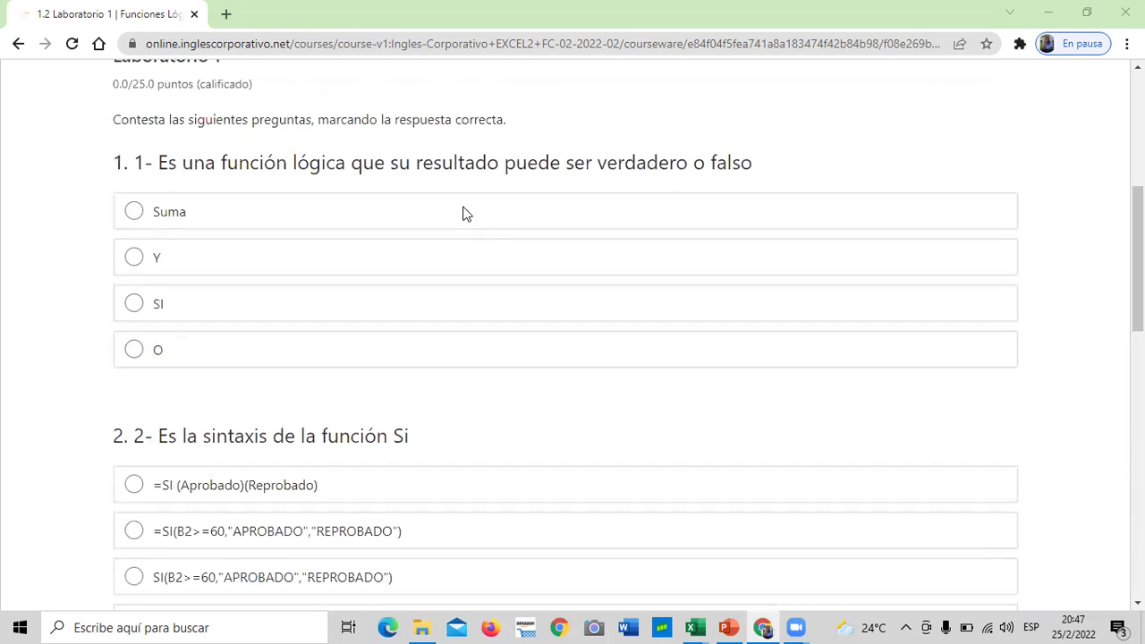
{"action": "scroll", "coordinate": [464, 214], "scroll_direction": "up", "scroll_amount": 3}
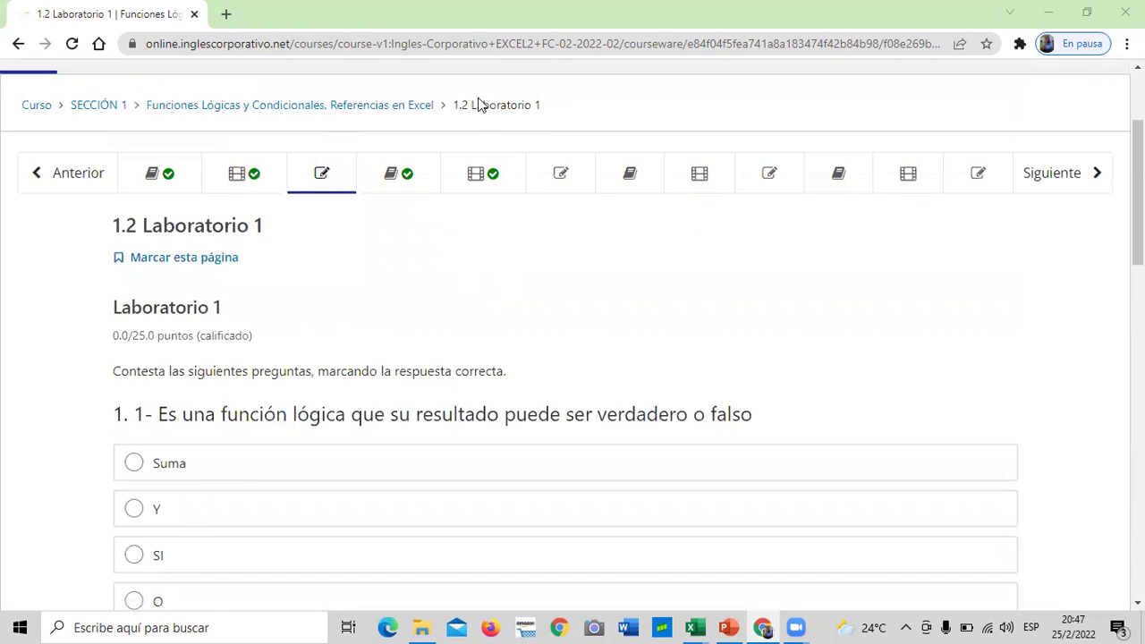
{"action": "scroll", "coordinate": [504, 292], "scroll_direction": "down", "scroll_amount": 8}
{"action": "scroll", "coordinate": [504, 292], "scroll_direction": "down", "scroll_amount": 5}
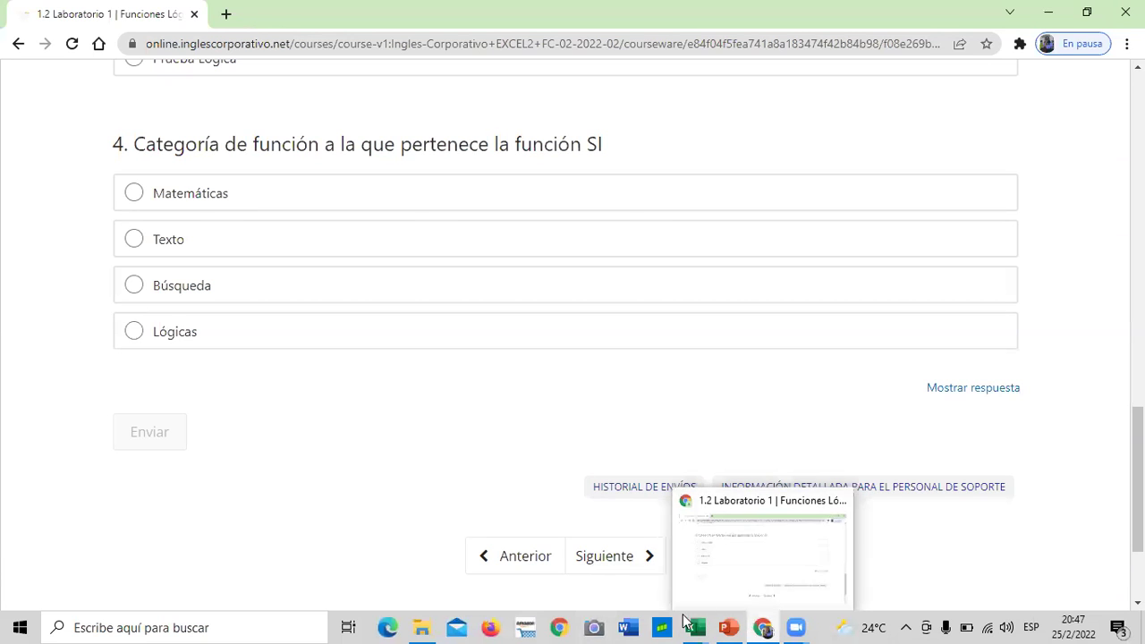
Switch to the anidada workbook in Excel, check the Hoja1 sheet and return to sheet 7 with the players table
{"action": "mouse_move", "coordinate": [695, 625]}
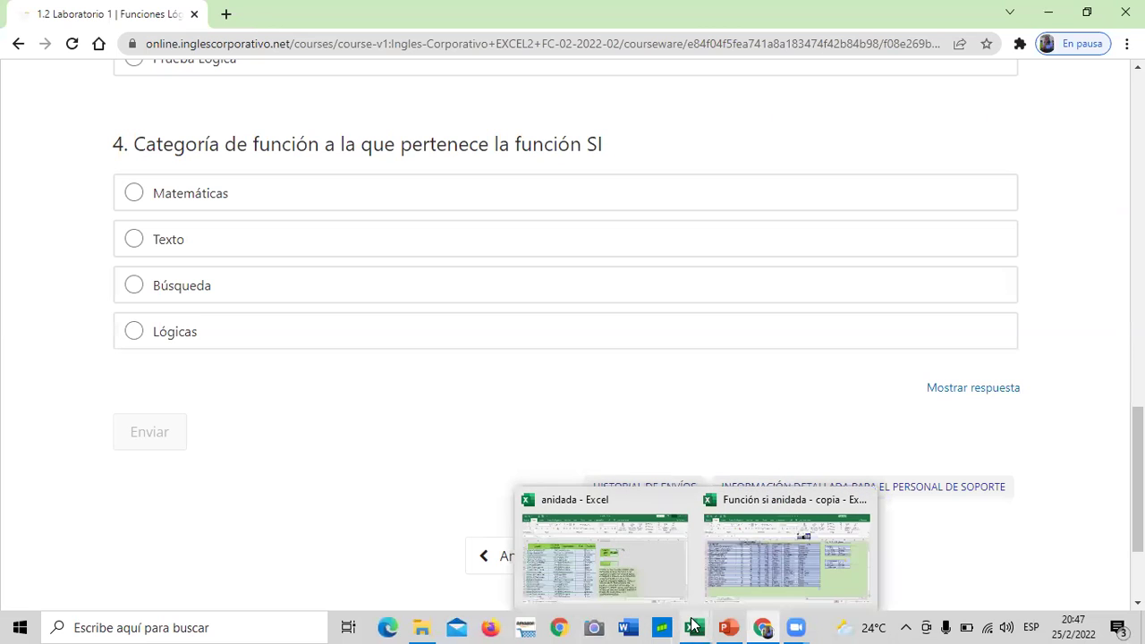
{"action": "left_click", "coordinate": [664, 573]}
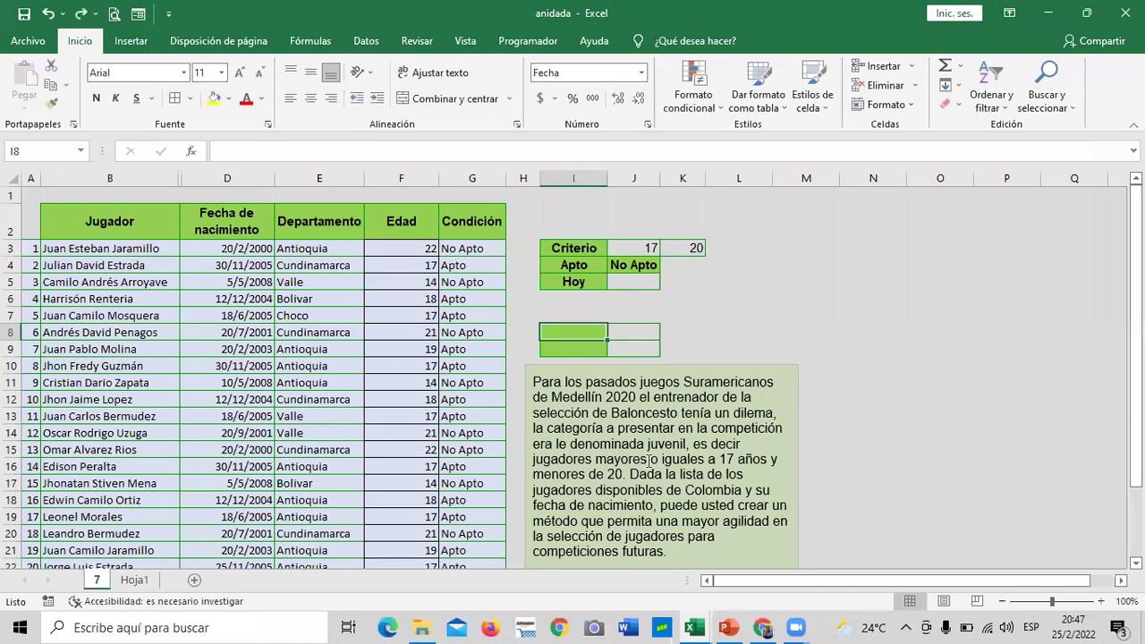
{"action": "left_click", "coordinate": [809, 310]}
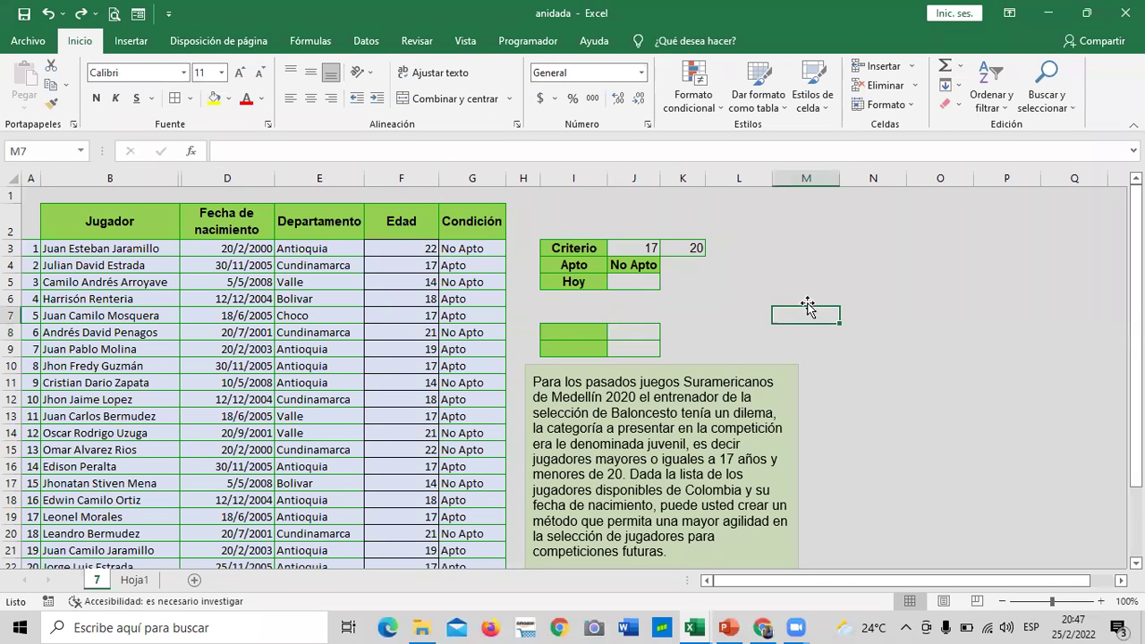
{"action": "left_click", "coordinate": [134, 579]}
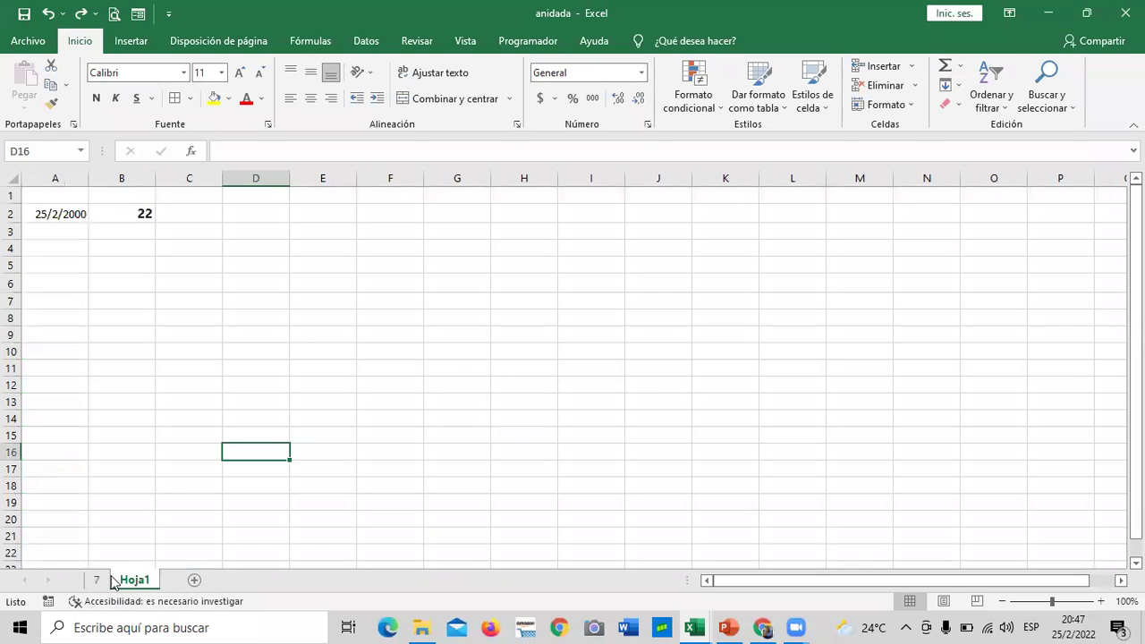
{"action": "left_click", "coordinate": [97, 580]}
{"action": "left_click", "coordinate": [747, 322]}
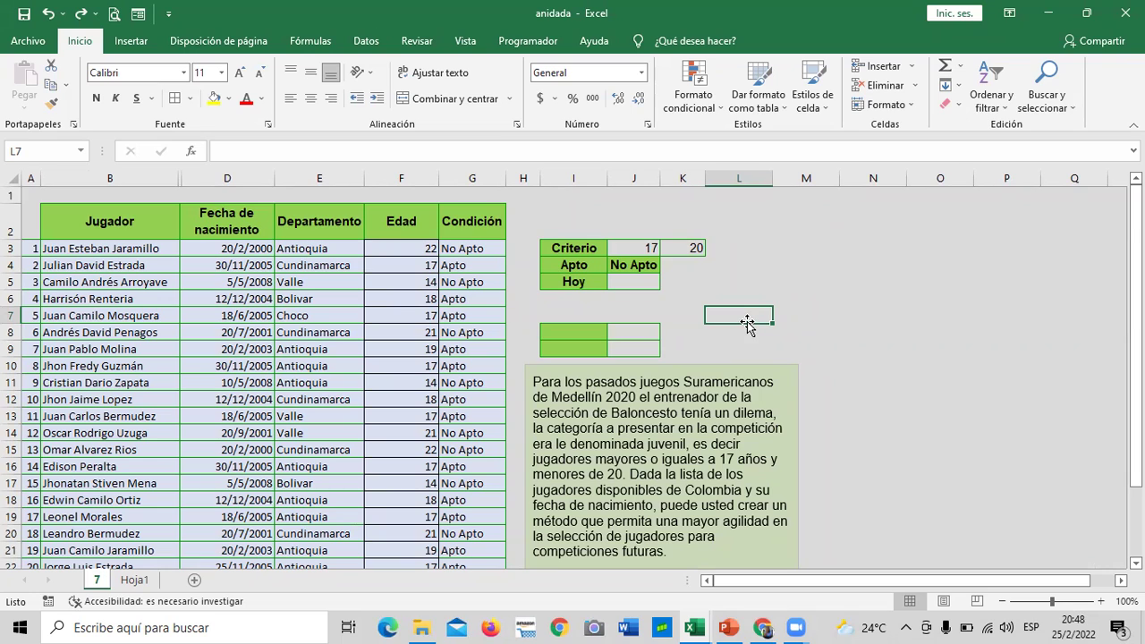
{"action": "left_click", "coordinate": [787, 296]}
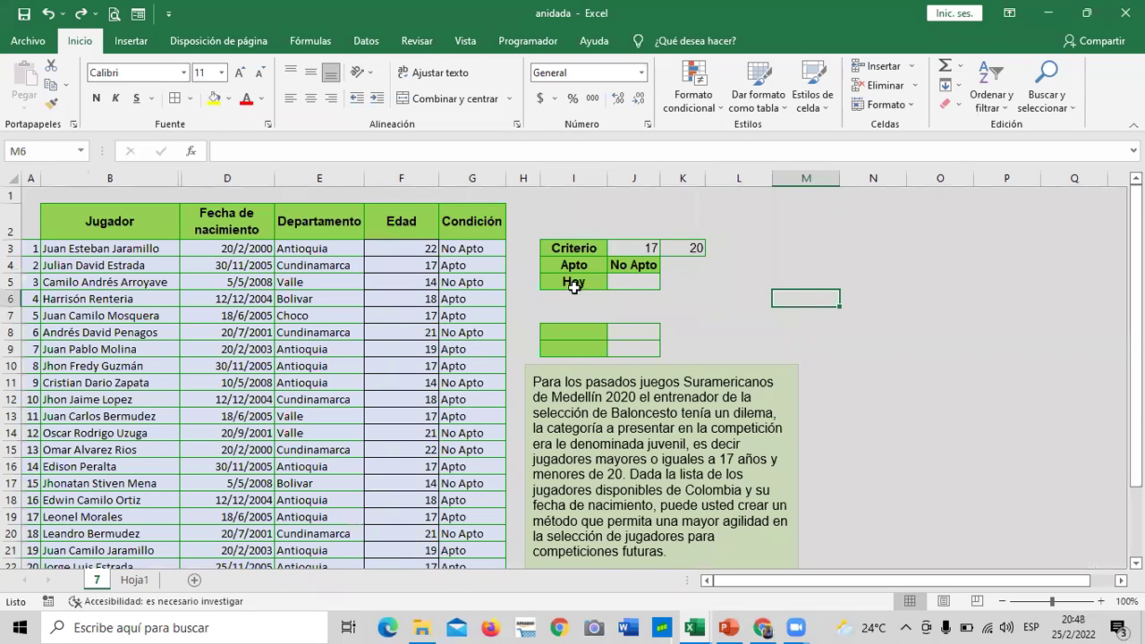
Examine the nested SI formula for Condición in G3 and the Apto and No Apto criteria cells
{"action": "left_click", "coordinate": [485, 248]}
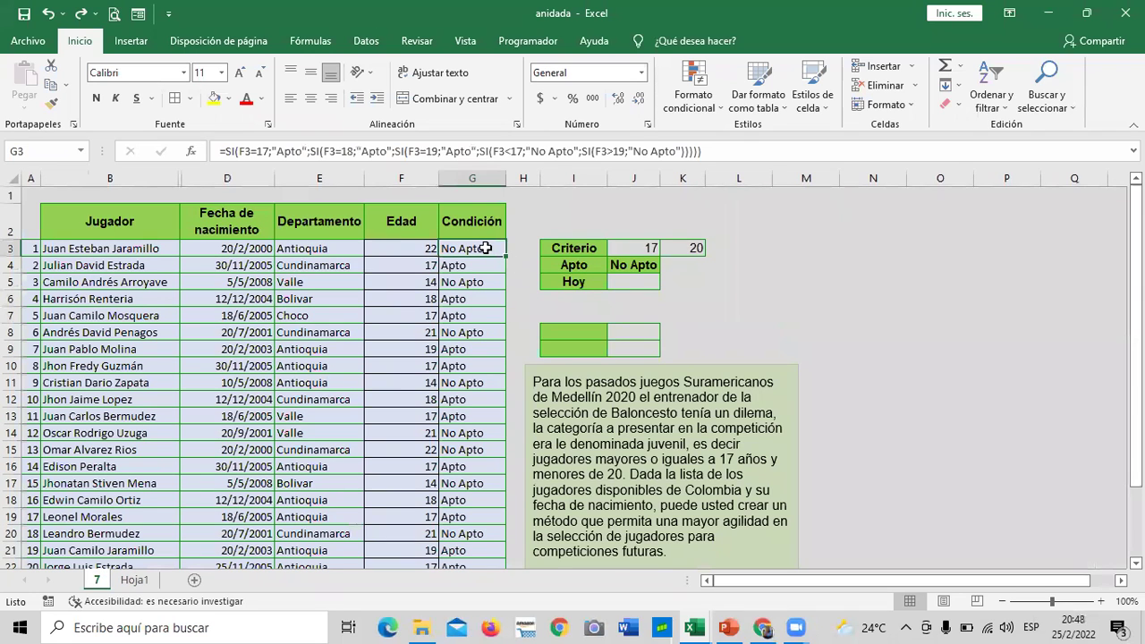
{"action": "left_click", "coordinate": [729, 302]}
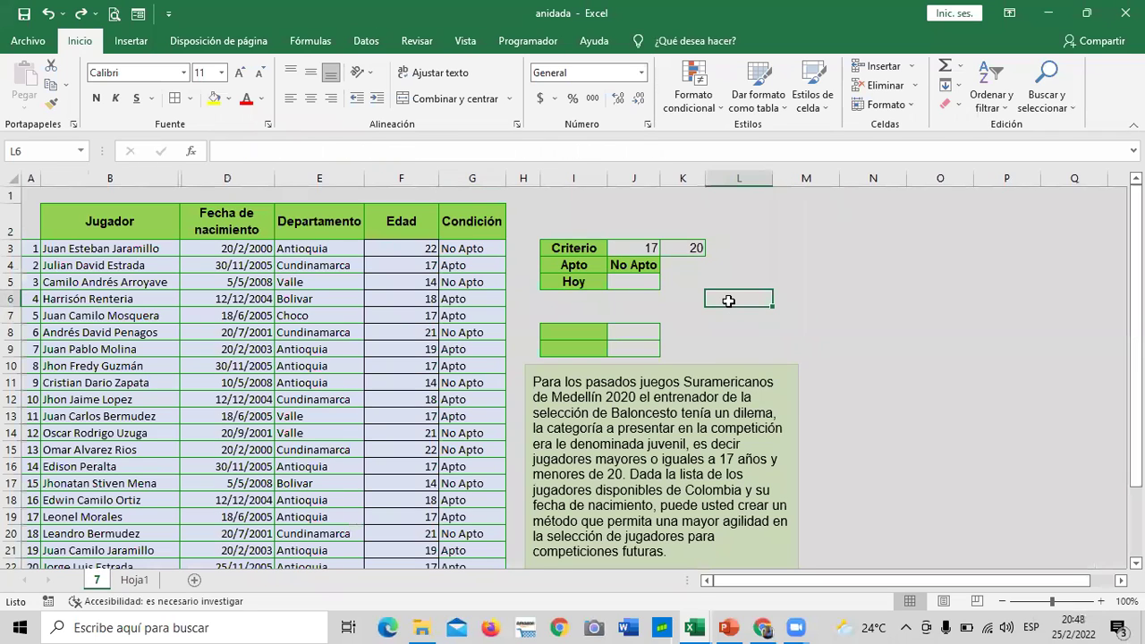
{"action": "left_click", "coordinate": [581, 266]}
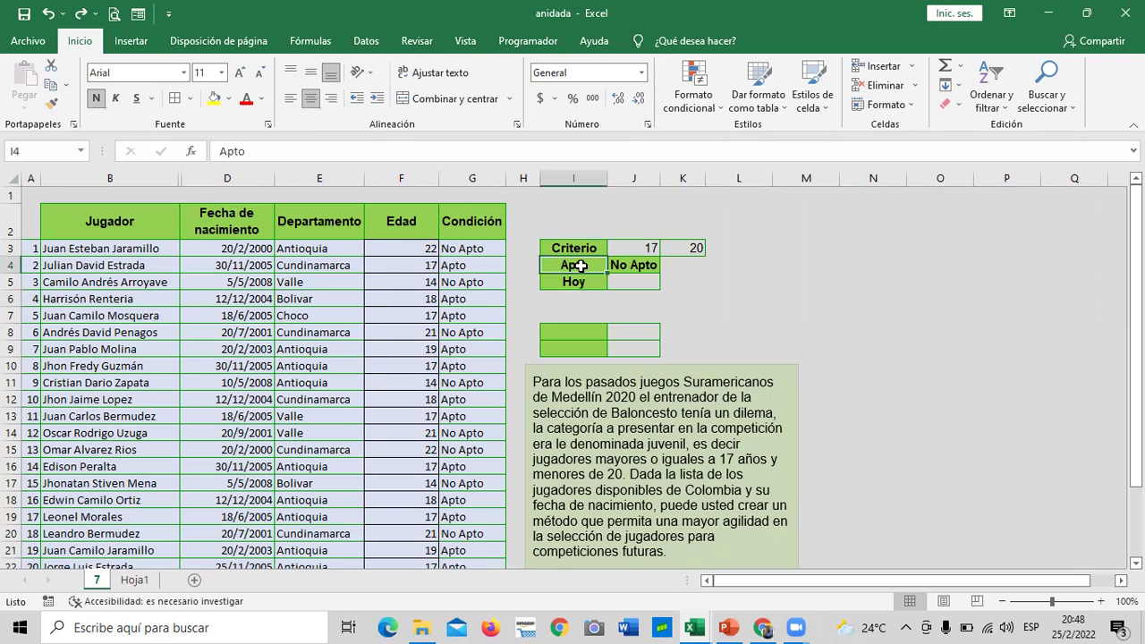
{"action": "left_click", "coordinate": [617, 266]}
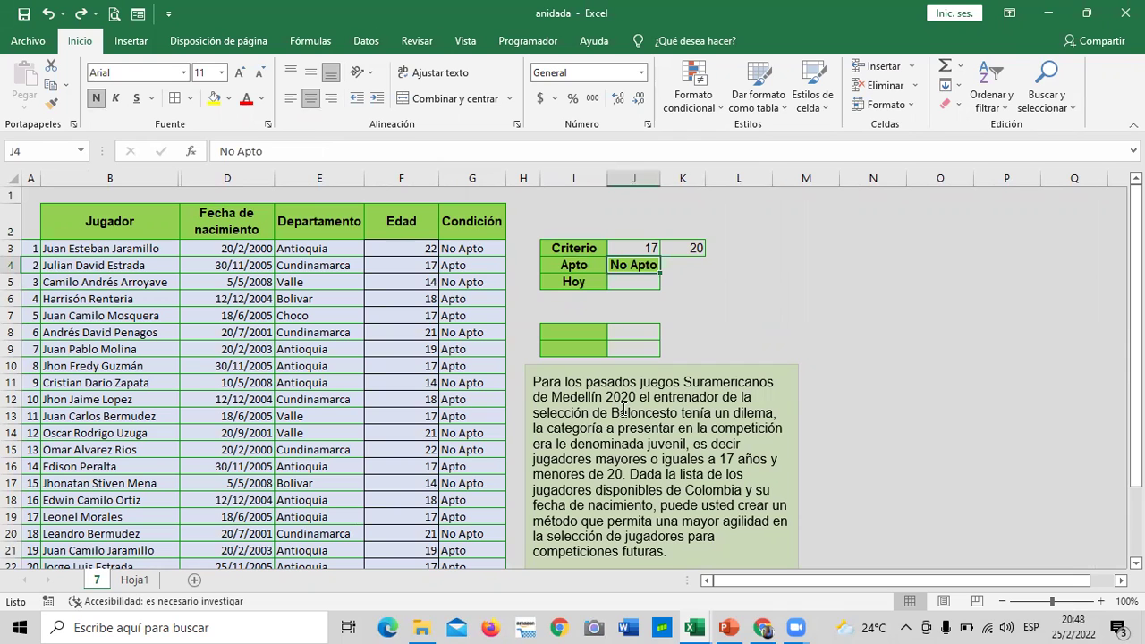
Read the exercise statement in the text box about selecting youth basketball players by age, alongside the players table
{"action": "scroll", "coordinate": [624, 410], "scroll_direction": "down", "scroll_amount": 2}
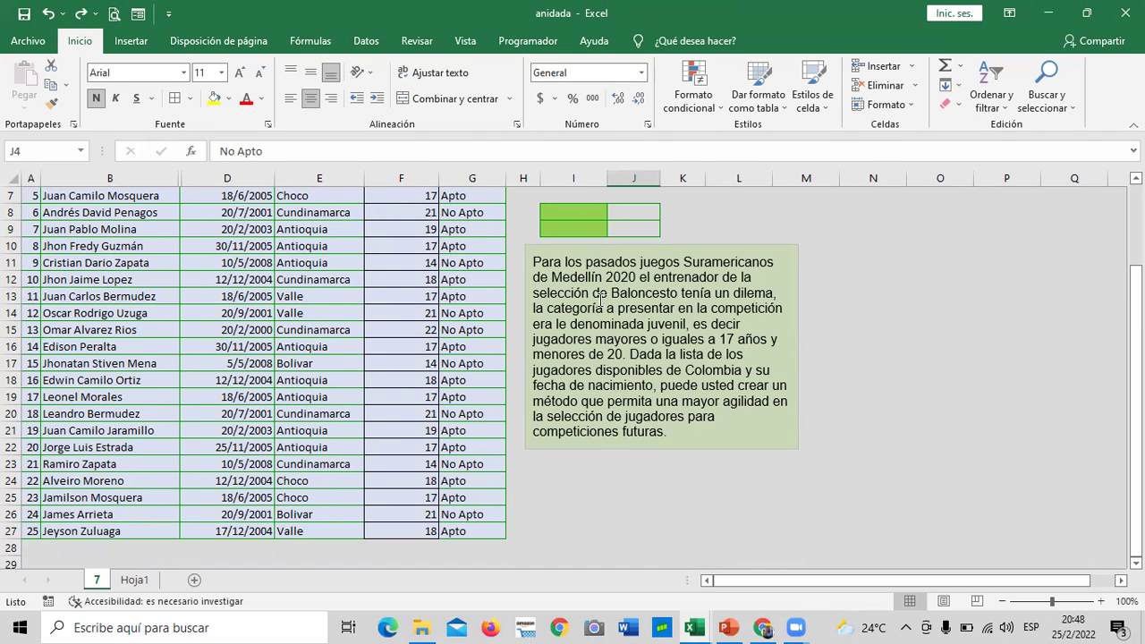
{"action": "left_click", "coordinate": [824, 279]}
{"action": "scroll", "coordinate": [792, 271], "scroll_direction": "up", "scroll_amount": 2}
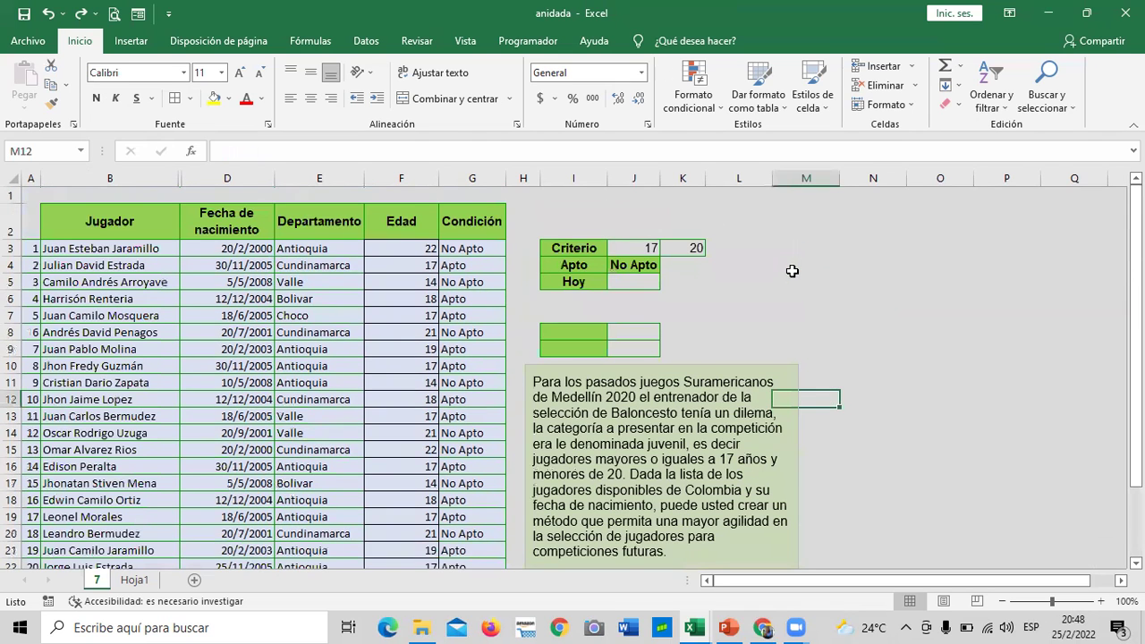
{"action": "scroll", "coordinate": [789, 278], "scroll_direction": "down", "scroll_amount": 3}
{"action": "scroll", "coordinate": [793, 304], "scroll_direction": "up", "scroll_amount": 3}
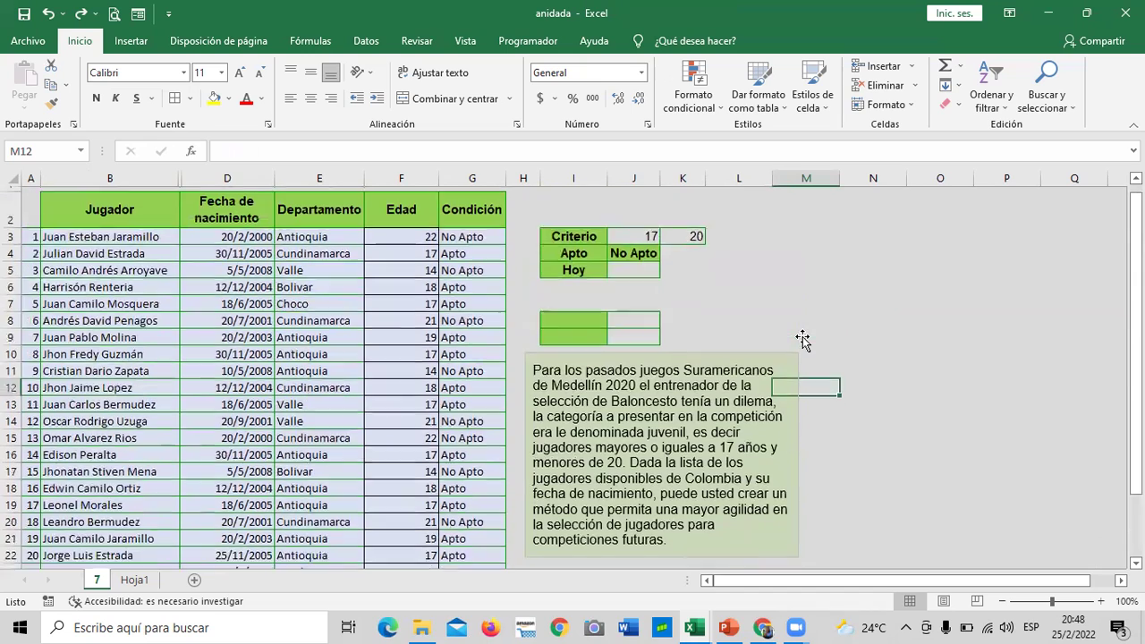
{"action": "scroll", "coordinate": [791, 298], "scroll_direction": "down", "scroll_amount": 1}
{"action": "left_click", "coordinate": [791, 319]}
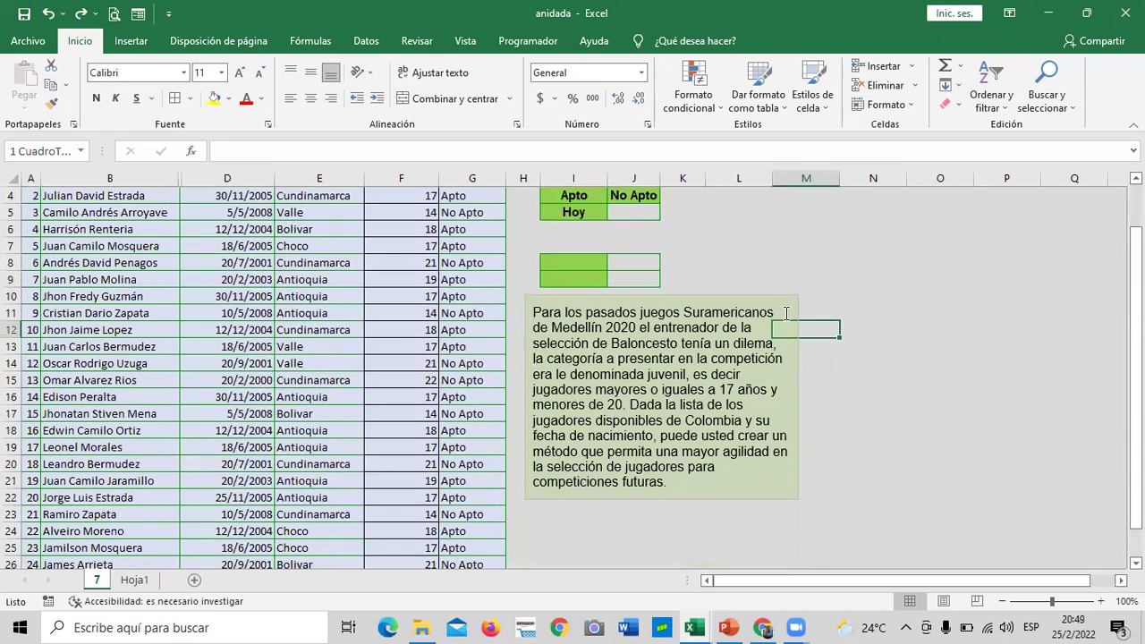
{"action": "left_click", "coordinate": [825, 353]}
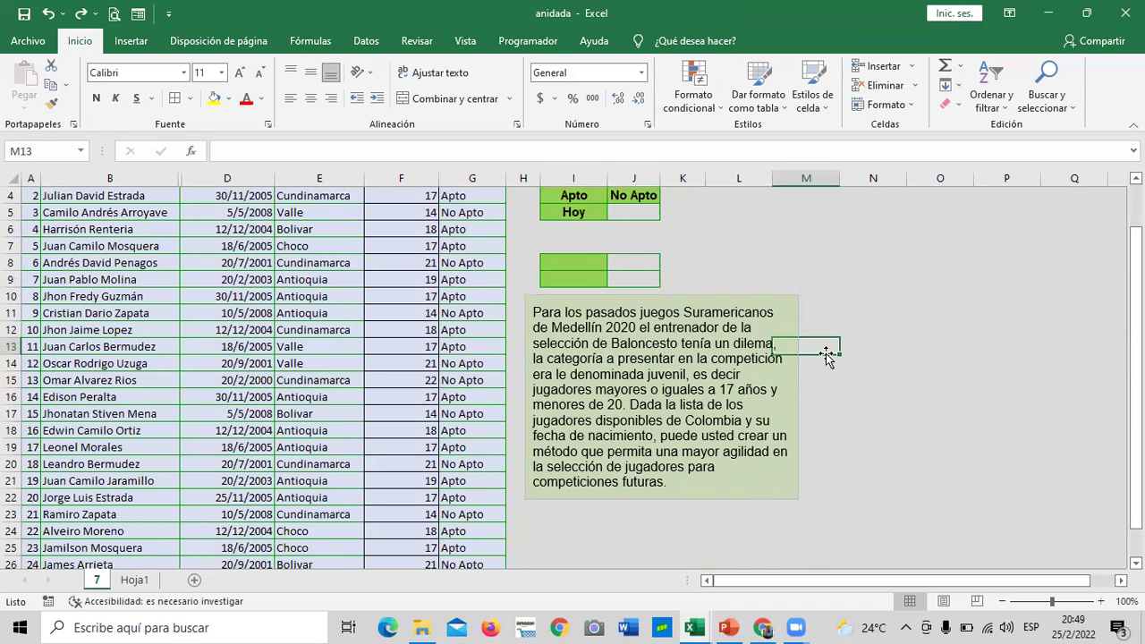
{"action": "scroll", "coordinate": [641, 389], "scroll_direction": "up", "scroll_amount": 1}
{"action": "scroll", "coordinate": [639, 388], "scroll_direction": "down", "scroll_amount": 2}
{"action": "scroll", "coordinate": [639, 388], "scroll_direction": "down", "scroll_amount": 1}
{"action": "scroll", "coordinate": [639, 387], "scroll_direction": "up", "scroll_amount": 1}
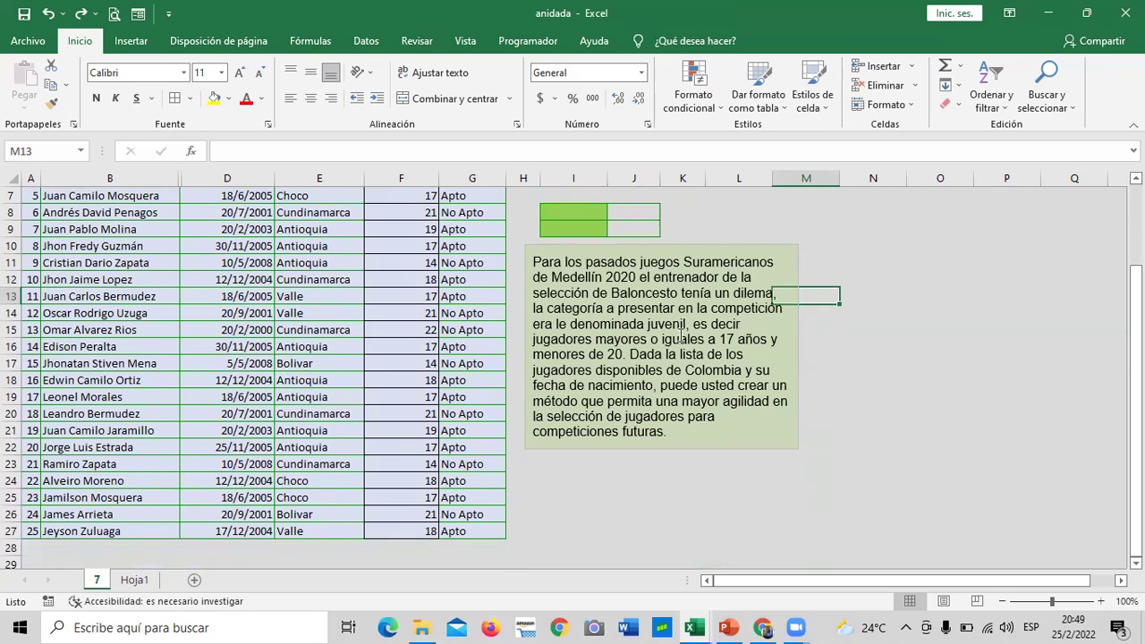
{"action": "left_click", "coordinate": [907, 361]}
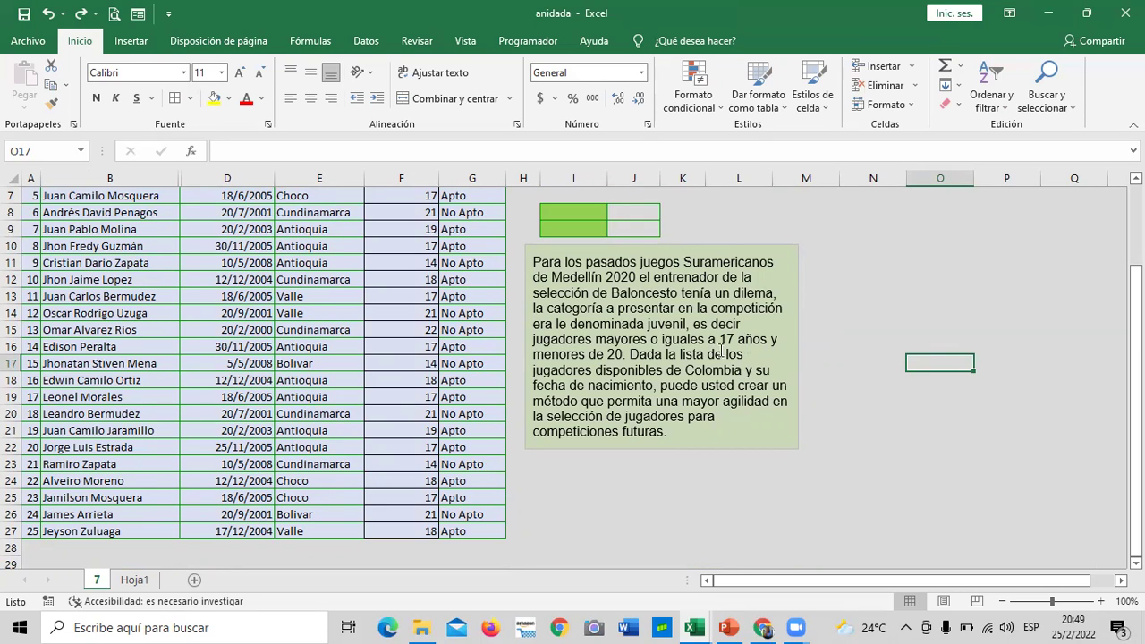
Correct "era le denominada juvenil" to "era la denominada juvenil" in the exercise text box
{"action": "left_click", "coordinate": [559, 339]}
{"action": "left_click", "coordinate": [565, 324]}
{"action": "key", "text": "BackSpace"}
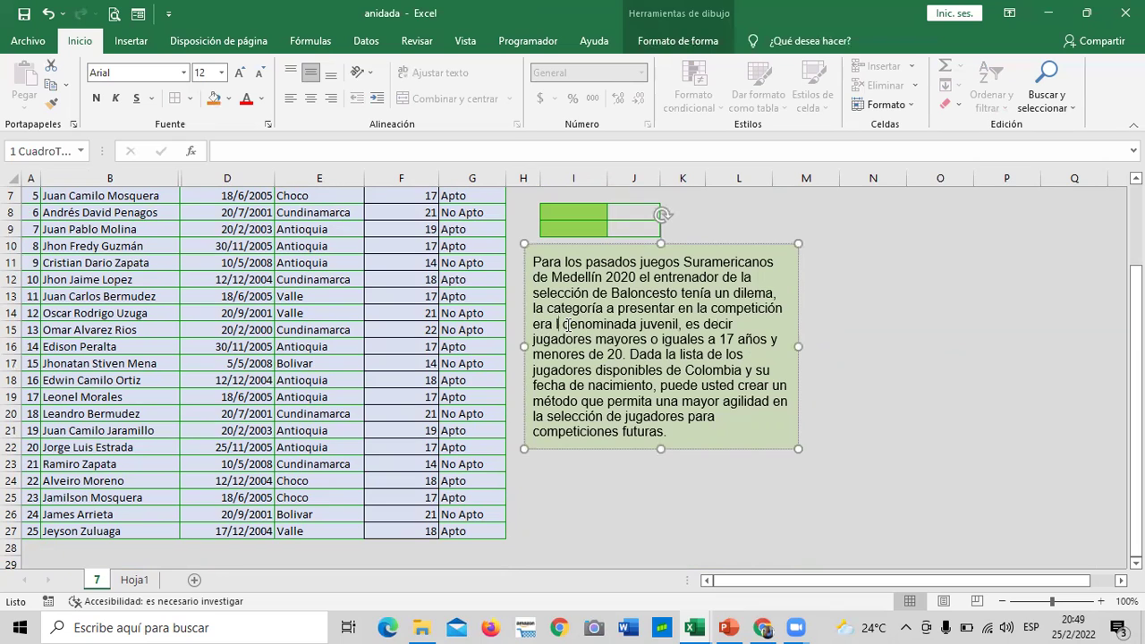
{"action": "key", "text": "Caps_Lock"}
{"action": "key", "text": "Caps_Lock"}
{"action": "type", "text": "a"}
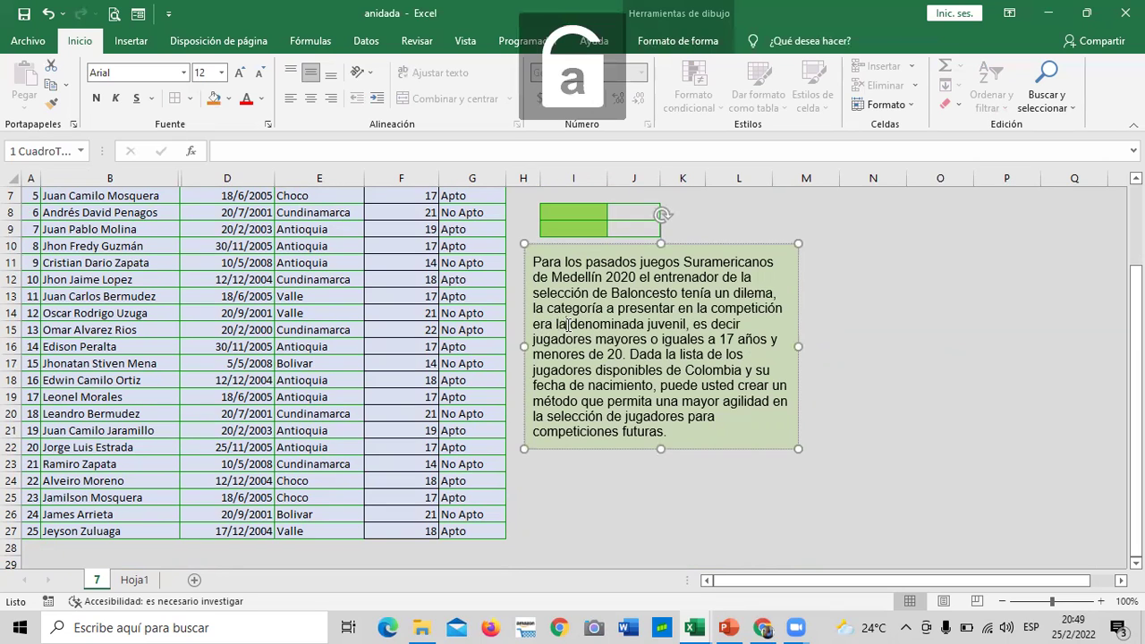
Insert two line breaks after "era la" in the exercise text box and leave text editing
{"action": "key", "text": "Return"}
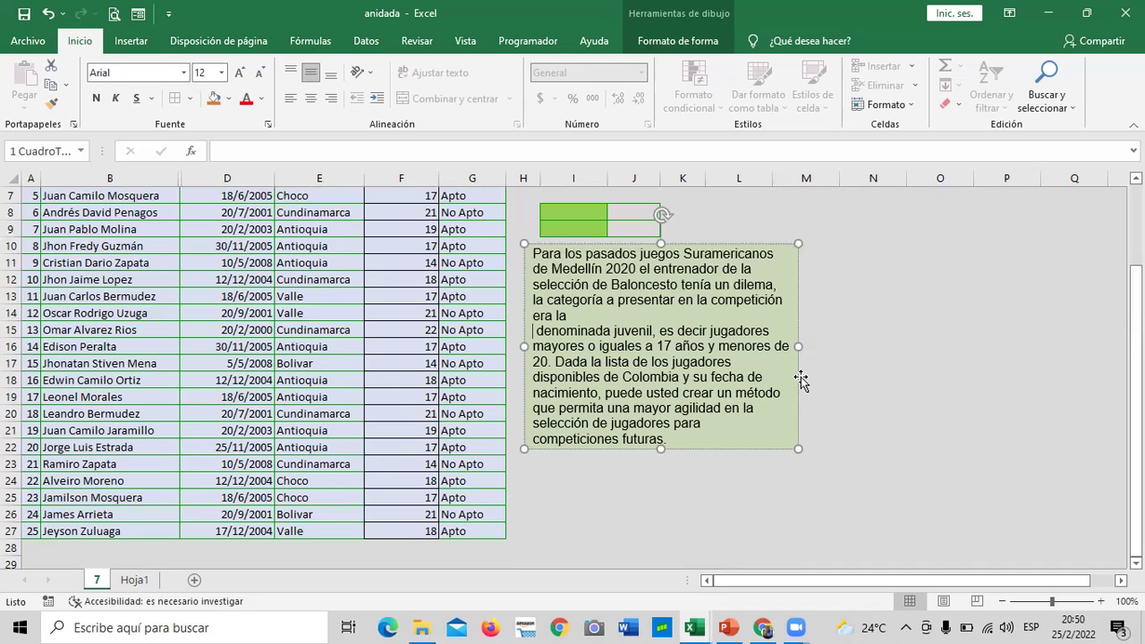
{"action": "key", "text": "Return"}
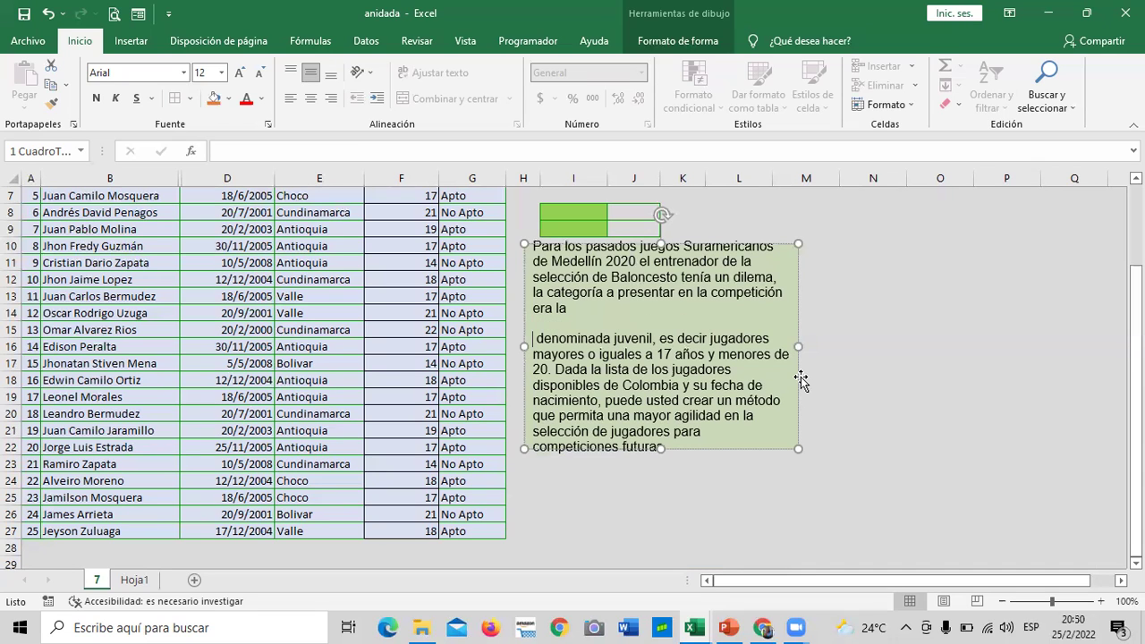
{"action": "left_click", "coordinate": [851, 378]}
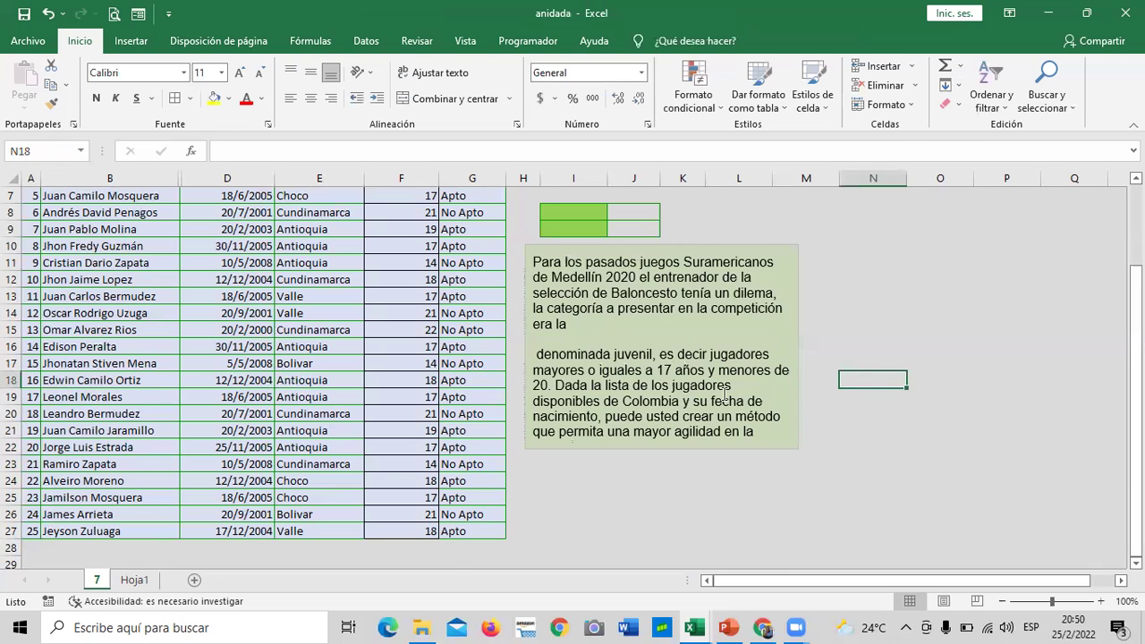
Review the players' birth dates in the Fecha de nacimiento column, checking D3, D6 and D10 and the rows below
{"action": "scroll", "coordinate": [613, 388], "scroll_direction": "up", "scroll_amount": 2}
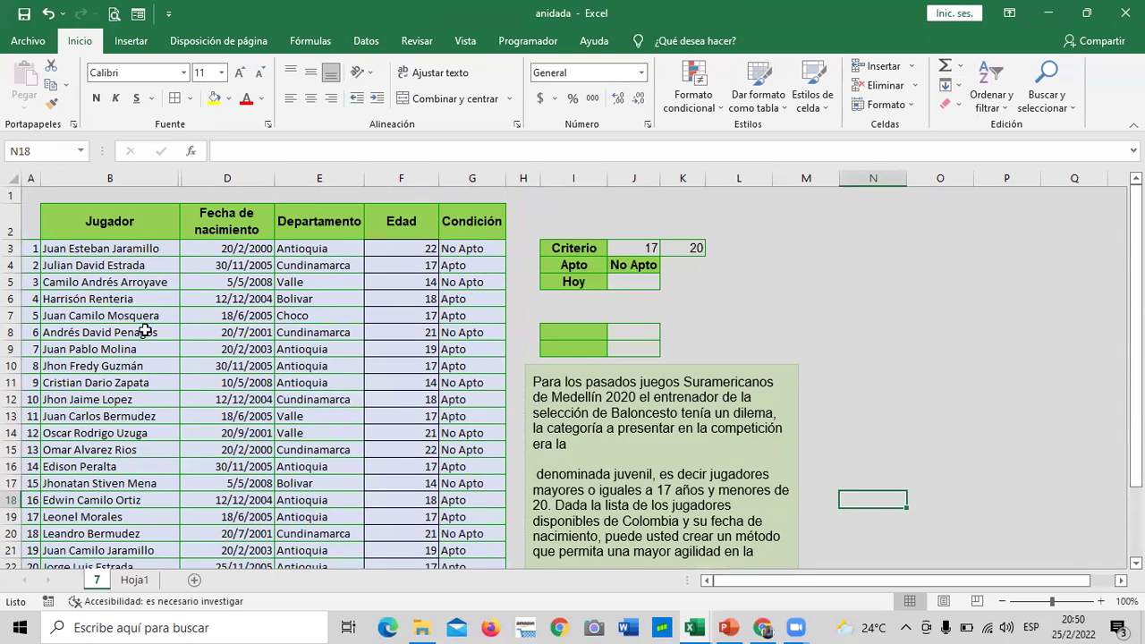
{"action": "left_click", "coordinate": [220, 249]}
{"action": "left_click", "coordinate": [220, 300]}
{"action": "left_click", "coordinate": [230, 366]}
{"action": "scroll", "coordinate": [233, 366], "scroll_direction": "down", "scroll_amount": 3}
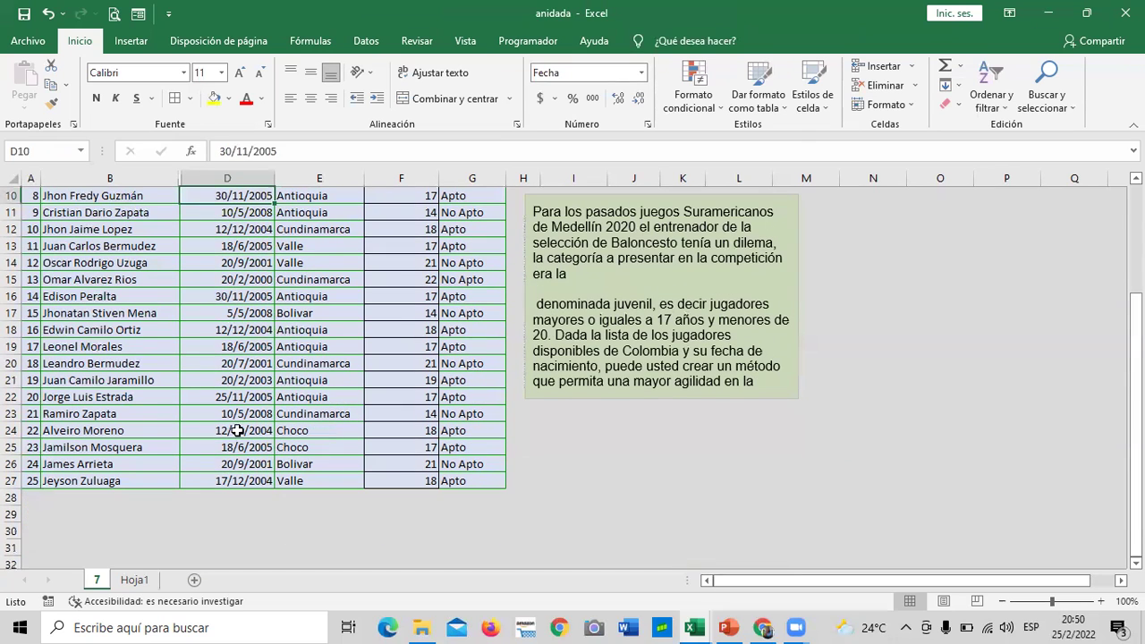
Review the birth dates in the Fecha de nacimiento column from the end of the players table back up to D5
{"action": "left_click", "coordinate": [210, 481]}
{"action": "left_click", "coordinate": [216, 433]}
{"action": "left_click", "coordinate": [216, 396]}
{"action": "left_click", "coordinate": [215, 349]}
{"action": "scroll", "coordinate": [215, 352], "scroll_direction": "up", "scroll_amount": 2}
{"action": "left_click", "coordinate": [218, 361]}
{"action": "left_click", "coordinate": [217, 281]}
{"action": "scroll", "coordinate": [224, 313], "scroll_direction": "up", "scroll_amount": 1}
{"action": "left_click", "coordinate": [214, 282]}
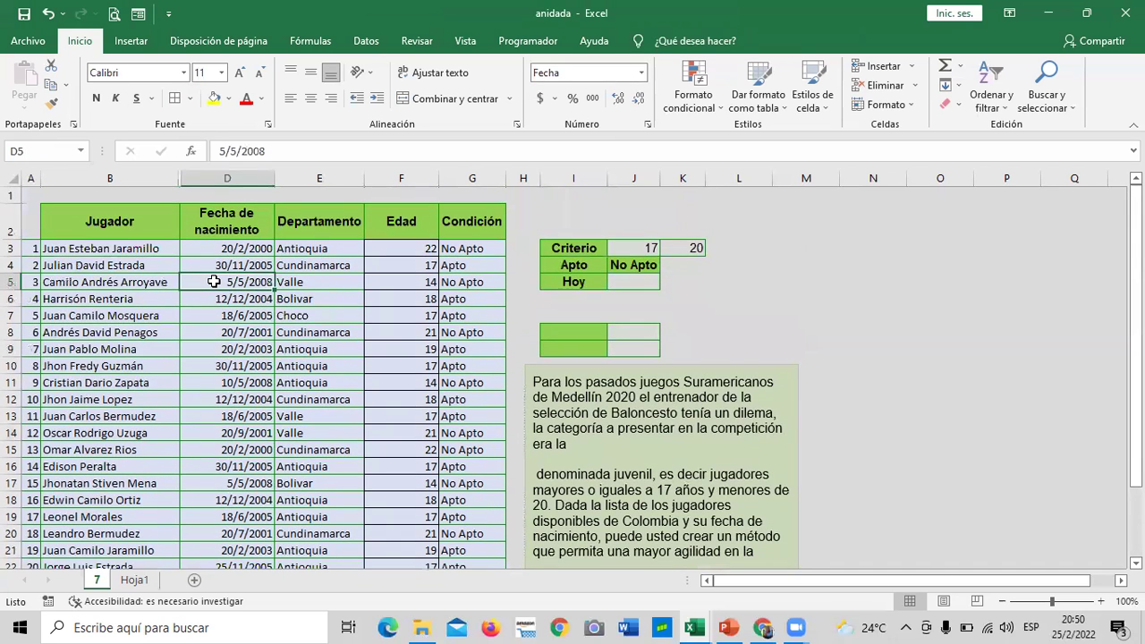
Compare the age formula in F3 with the birth dates in D6, D13, D18 and D21
{"action": "left_click", "coordinate": [416, 247]}
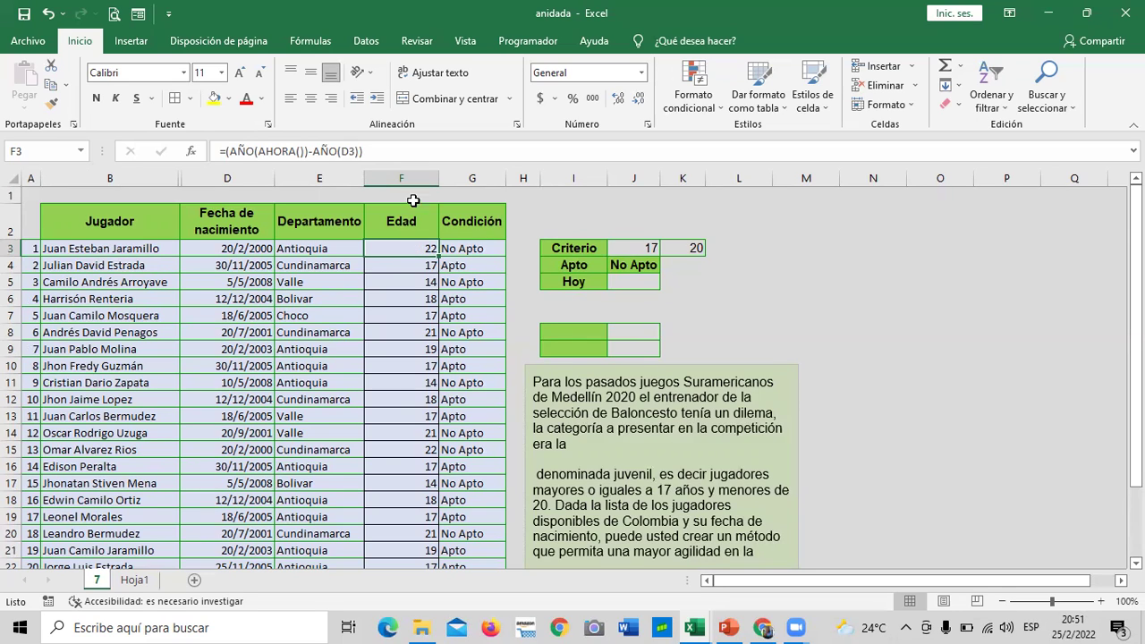
{"action": "left_click", "coordinate": [241, 299]}
{"action": "left_click", "coordinate": [231, 416]}
{"action": "left_click", "coordinate": [238, 499]}
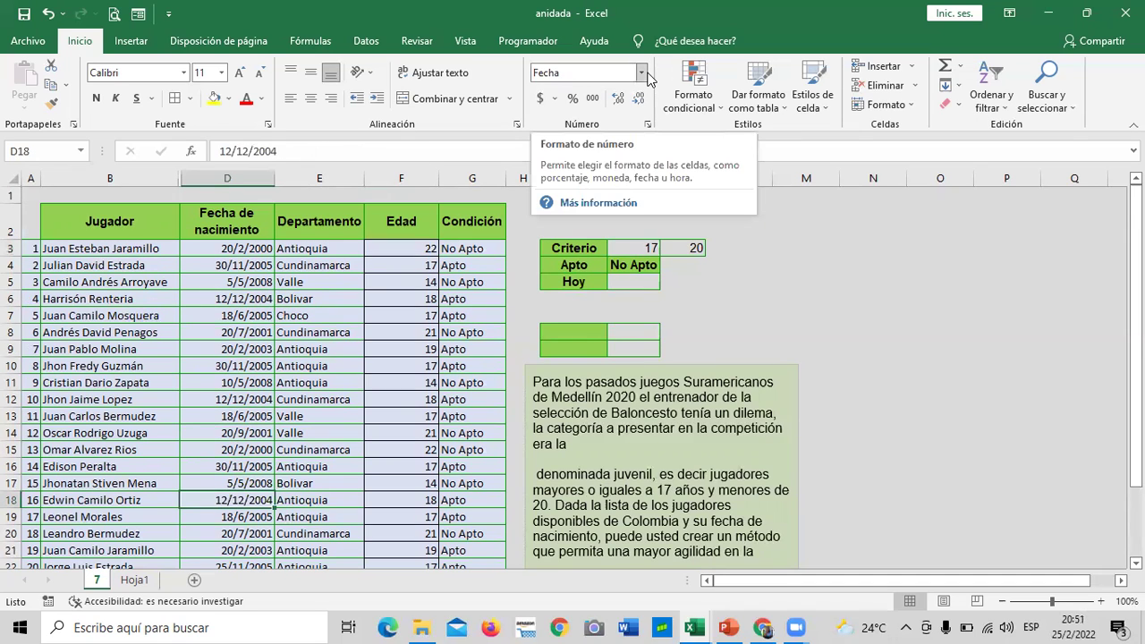
{"action": "left_click", "coordinate": [214, 546]}
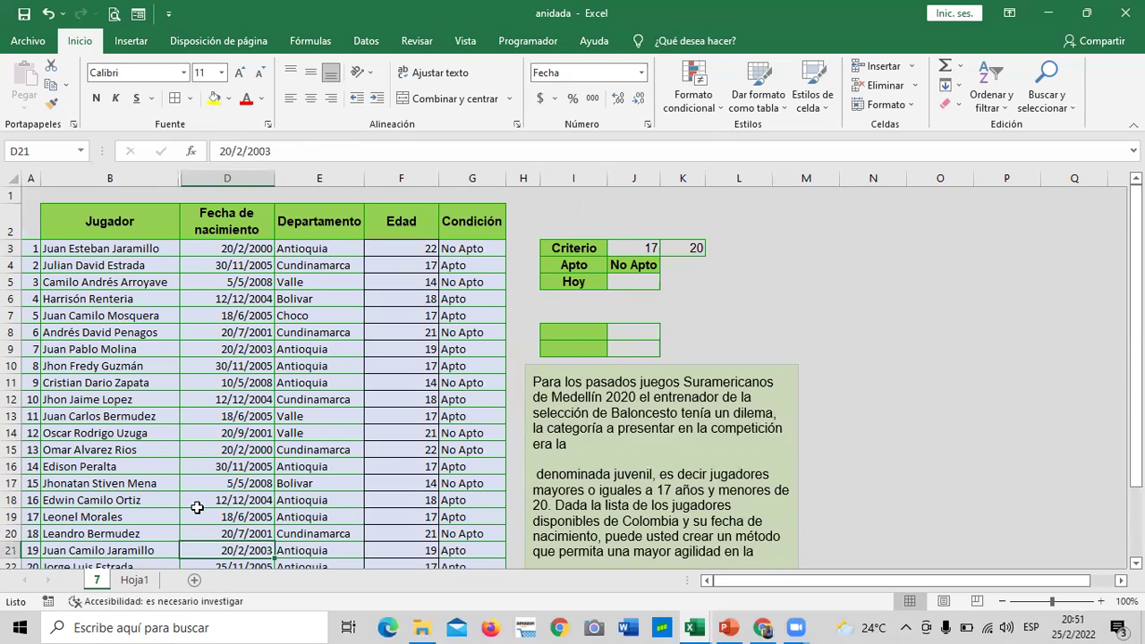
Examine the age formulas down the Edad column at F3, F9 and F20, and back up to F4
{"action": "left_click", "coordinate": [394, 248]}
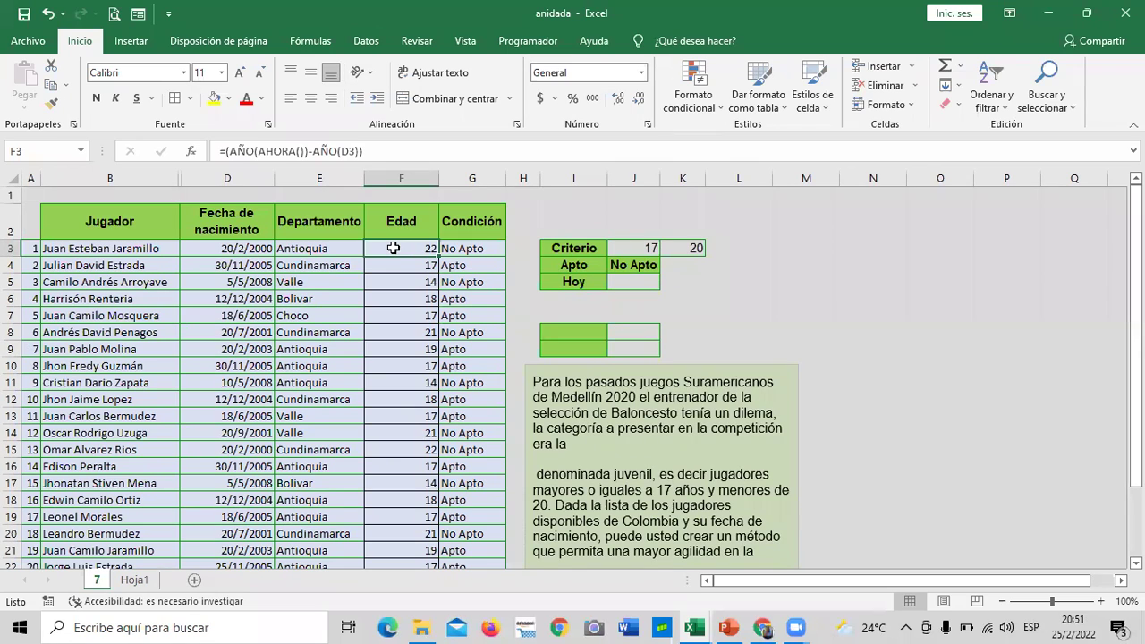
{"action": "left_click", "coordinate": [410, 353]}
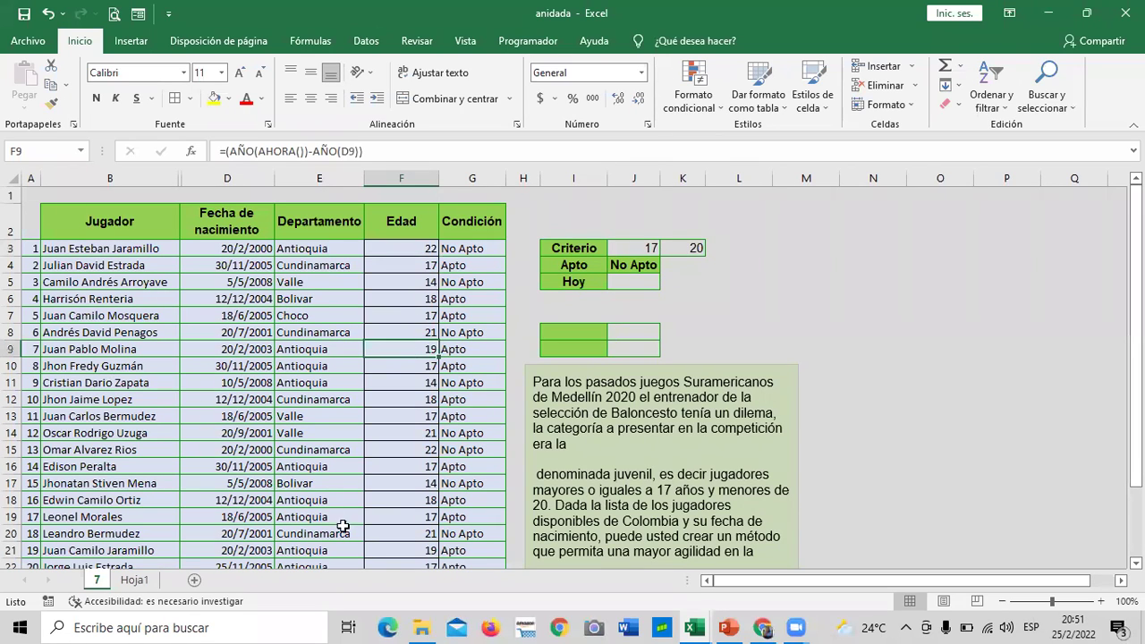
{"action": "left_click", "coordinate": [389, 533]}
{"action": "left_click", "coordinate": [404, 470]}
{"action": "left_click", "coordinate": [402, 363]}
{"action": "left_click", "coordinate": [401, 317]}
{"action": "left_click", "coordinate": [395, 250]}
{"action": "left_click", "coordinate": [395, 265]}
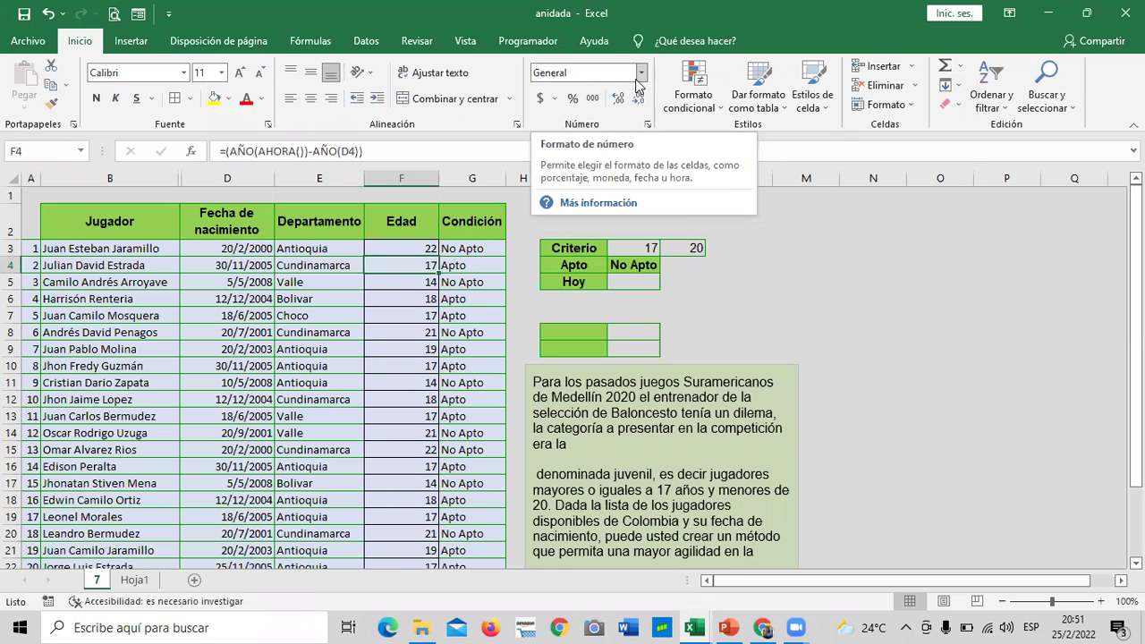
Open the age formula in F3 to inspect its reference to D3 and re-enter it as =(AÑO(AHORA())-AÑO(D3))
{"action": "left_click", "coordinate": [422, 247]}
{"action": "left_click", "coordinate": [440, 152]}
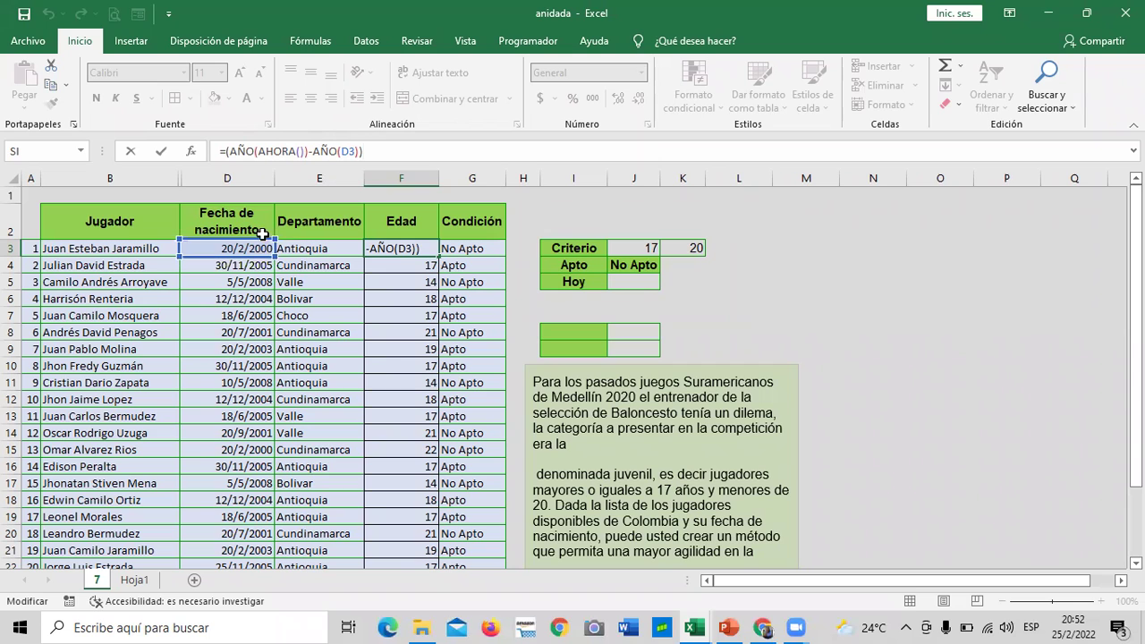
{"action": "key", "text": "Return"}
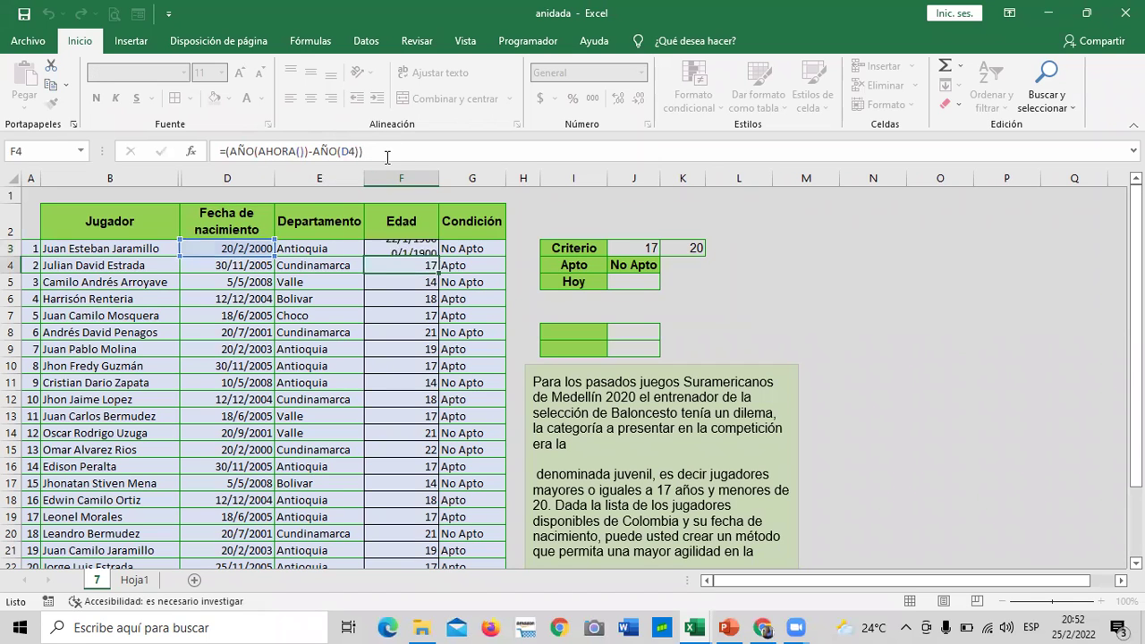
{"action": "left_click", "coordinate": [400, 333]}
{"action": "left_click", "coordinate": [397, 250]}
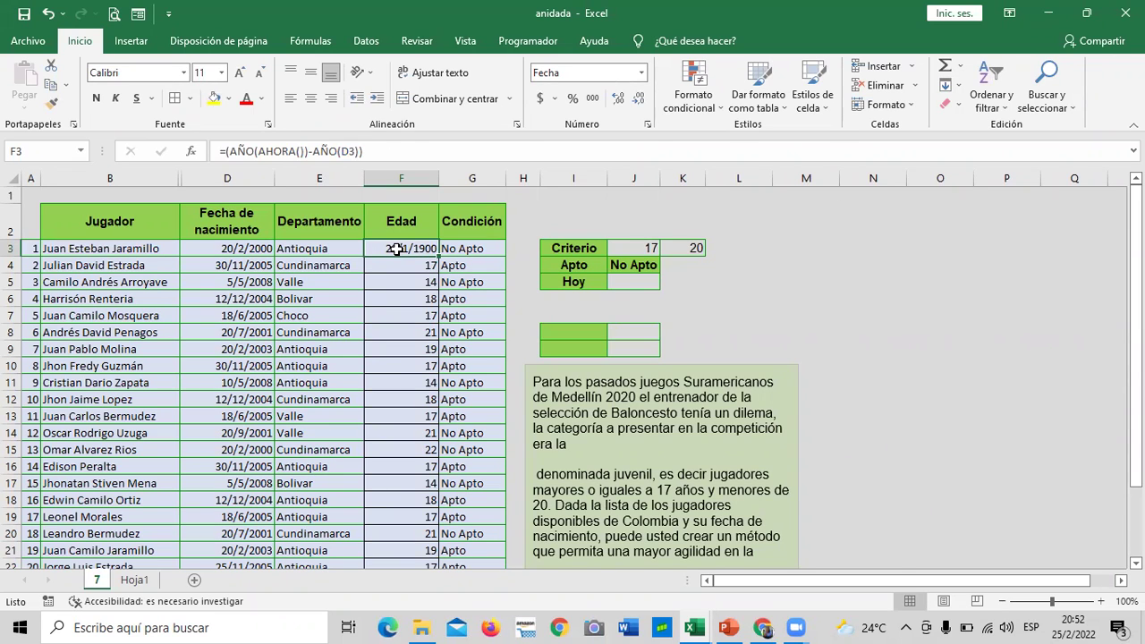
Set the number format of the first player's age in F3 to General
{"action": "left_click", "coordinate": [417, 370]}
{"action": "left_click", "coordinate": [391, 251]}
{"action": "left_click", "coordinate": [642, 72]}
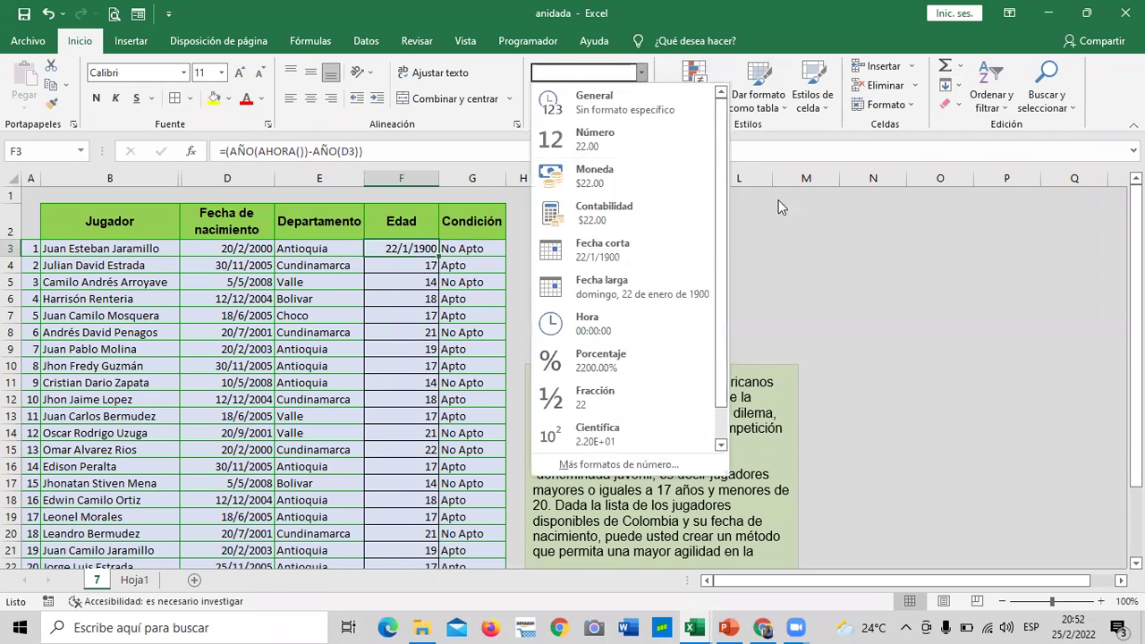
{"action": "left_click", "coordinate": [792, 229]}
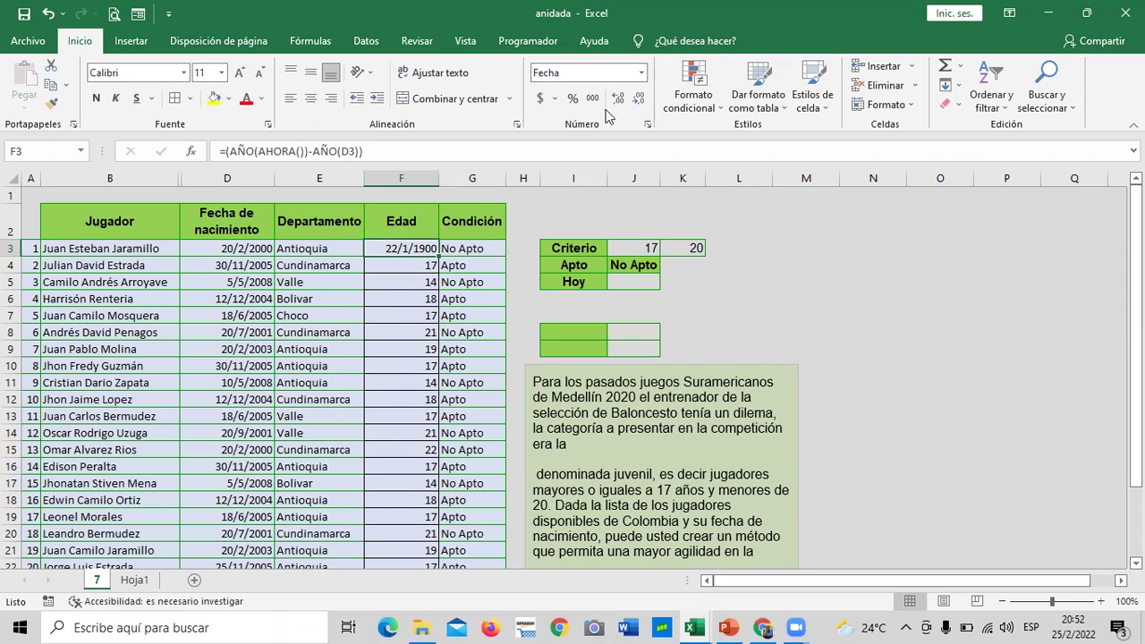
{"action": "left_click", "coordinate": [642, 72]}
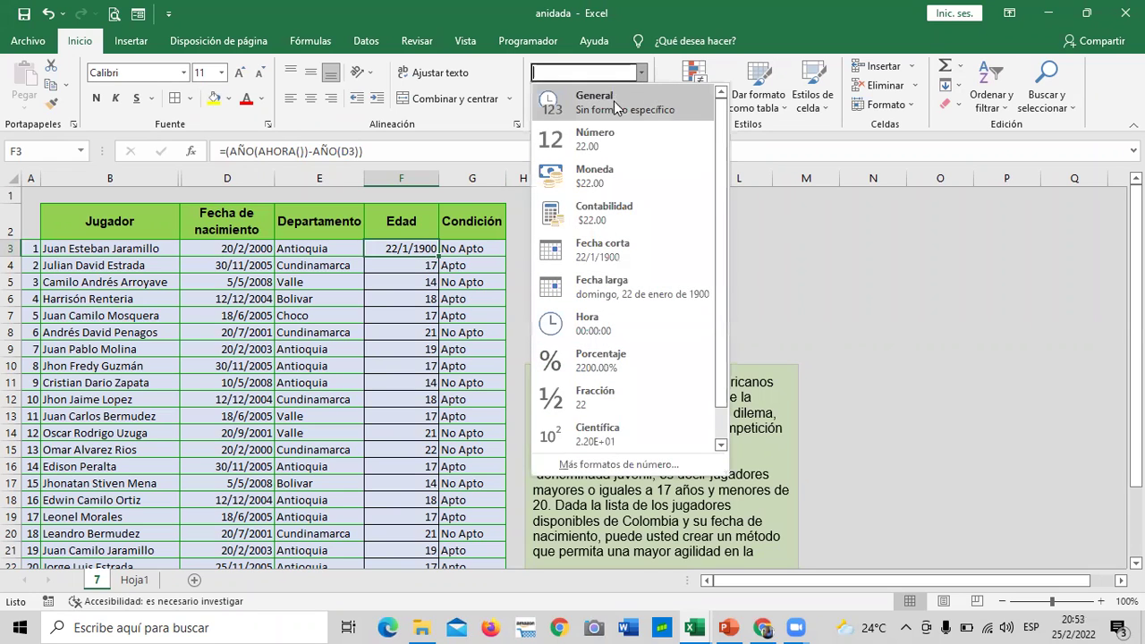
{"action": "left_click", "coordinate": [613, 102]}
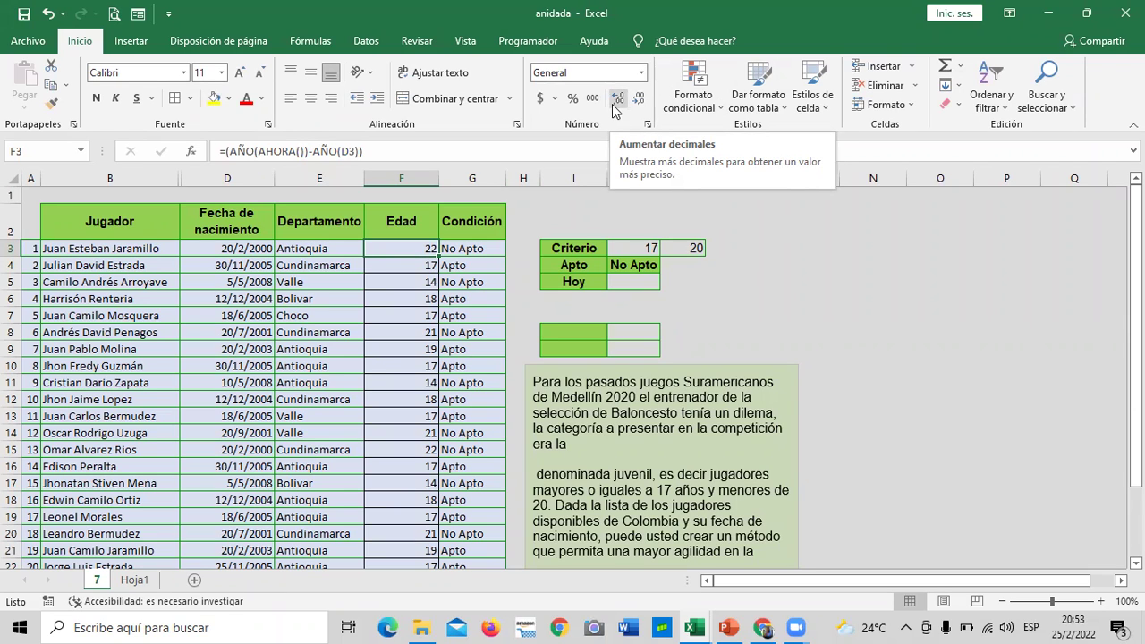
{"action": "key", "text": "Return"}
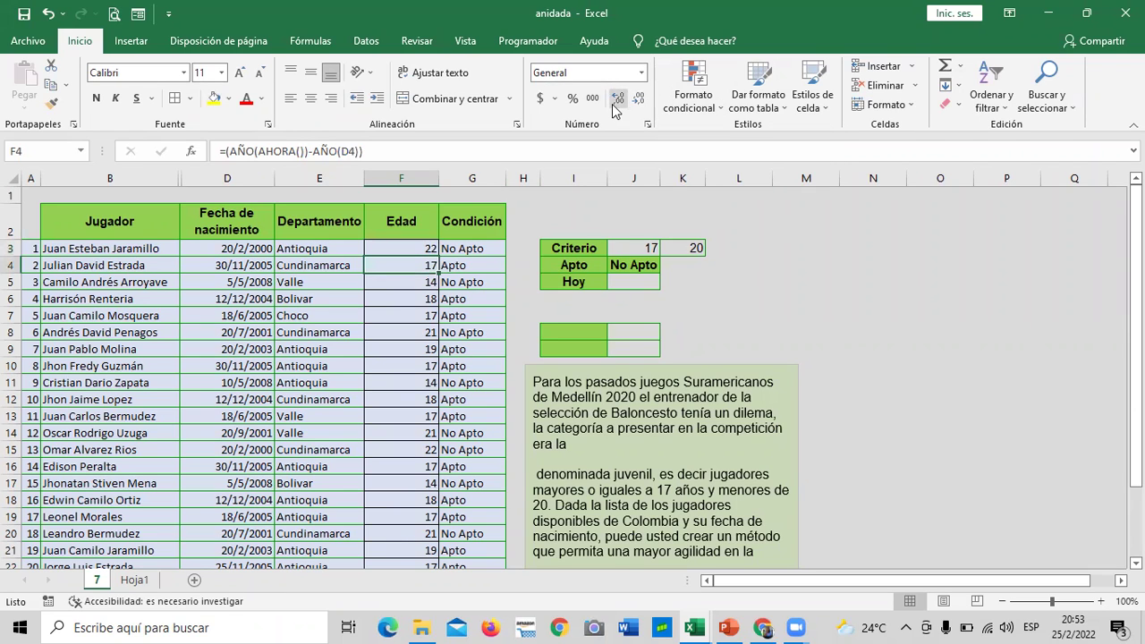
Compare the ages in F8, F12, F16 and F17 with the birth date in D19, returning to F3
{"action": "left_click", "coordinate": [404, 333]}
{"action": "left_click", "coordinate": [404, 399]}
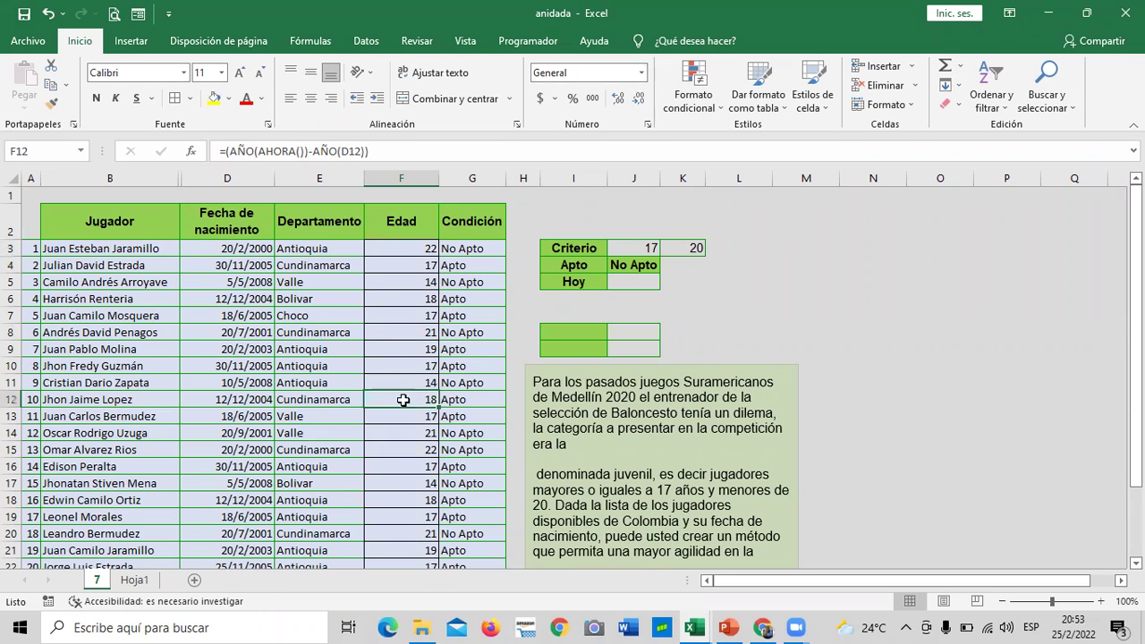
{"action": "left_click", "coordinate": [407, 462]}
{"action": "left_click", "coordinate": [408, 483]}
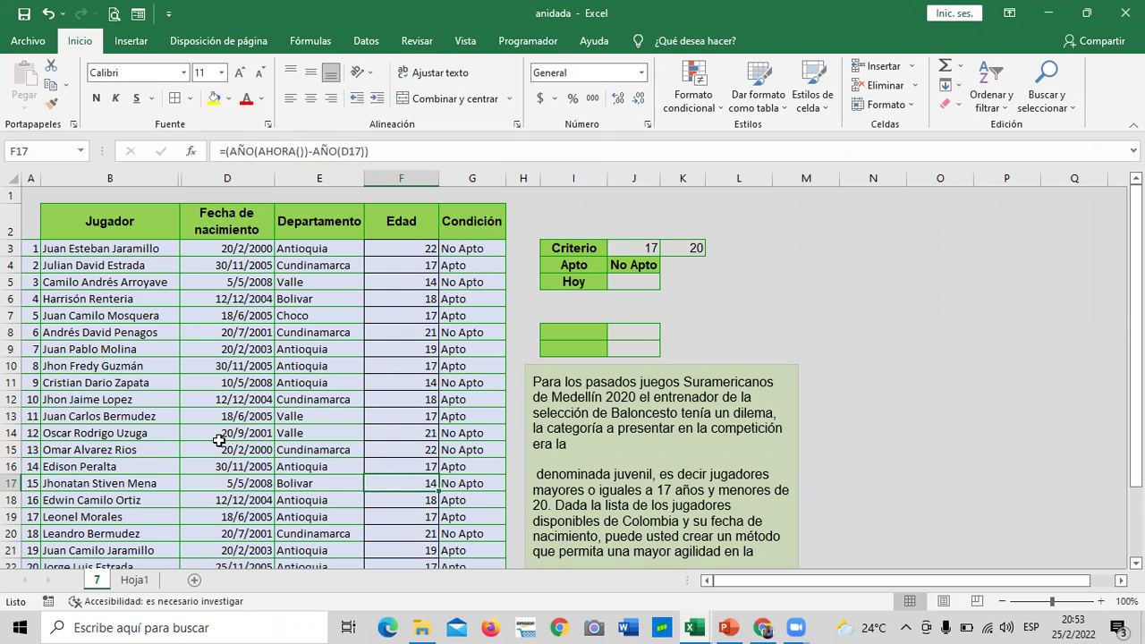
{"action": "left_click", "coordinate": [217, 516]}
{"action": "left_click", "coordinate": [426, 250]}
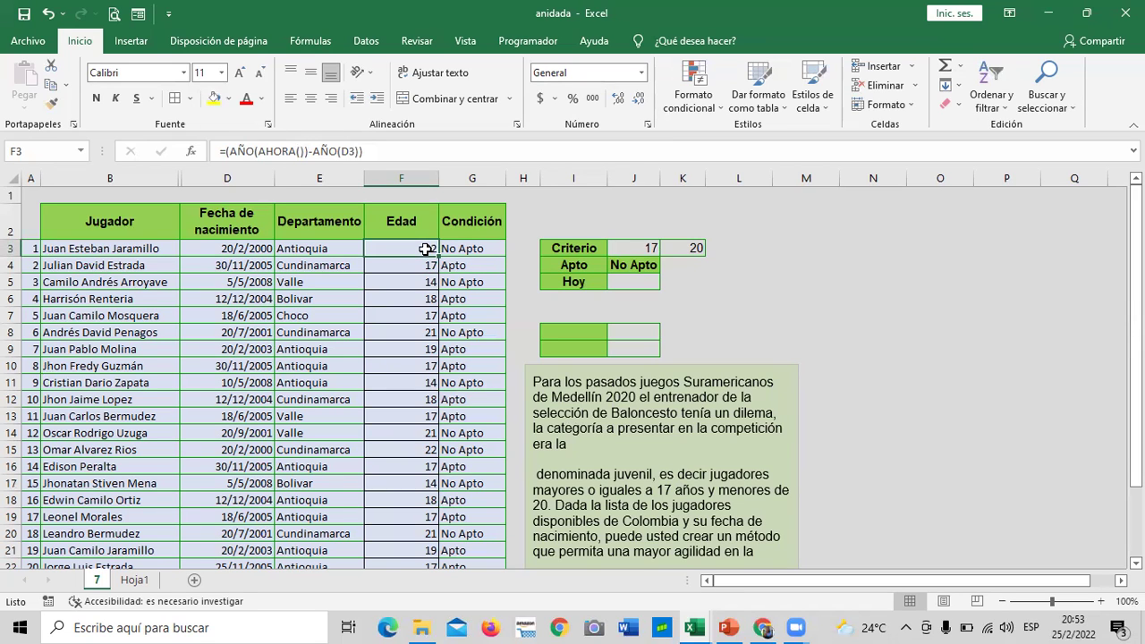
Examine the year-difference formulas throughout the Edad column, from F3 to the last rows, including F20, F12, F7 and F14
{"action": "left_click", "coordinate": [421, 384]}
{"action": "left_click", "coordinate": [413, 500]}
{"action": "left_click", "coordinate": [411, 398]}
{"action": "left_click", "coordinate": [400, 249]}
{"action": "left_click", "coordinate": [361, 434]}
{"action": "left_click", "coordinate": [410, 539]}
{"action": "scroll", "coordinate": [410, 543], "scroll_direction": "down", "scroll_amount": 3}
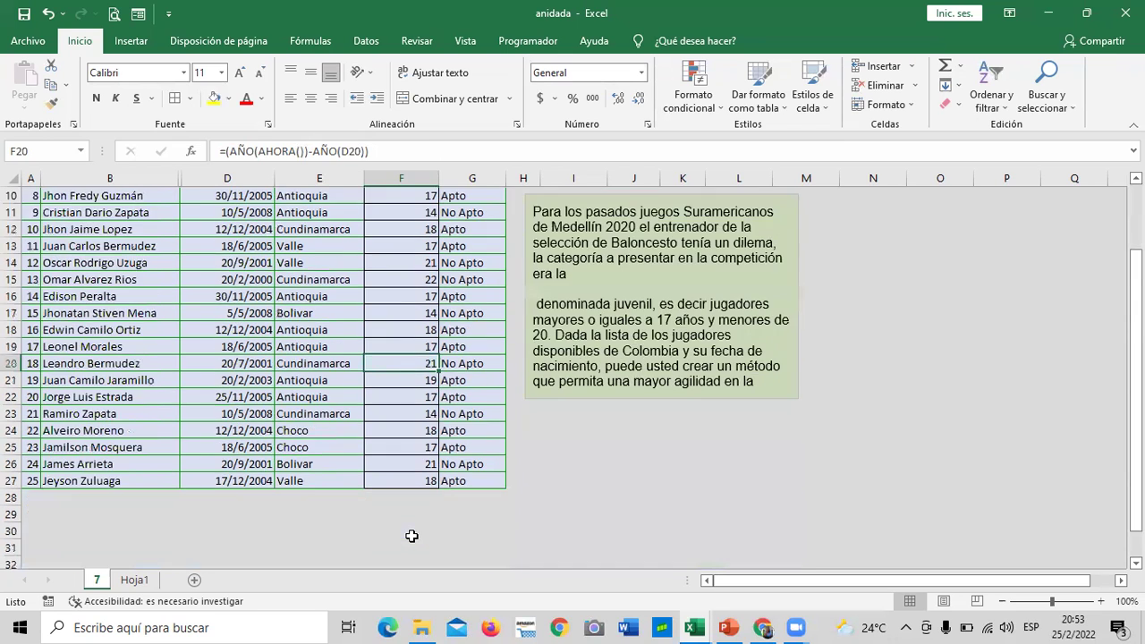
{"action": "left_click", "coordinate": [404, 462]}
{"action": "scroll", "coordinate": [404, 478], "scroll_direction": "up", "scroll_amount": 3}
{"action": "left_click", "coordinate": [385, 394]}
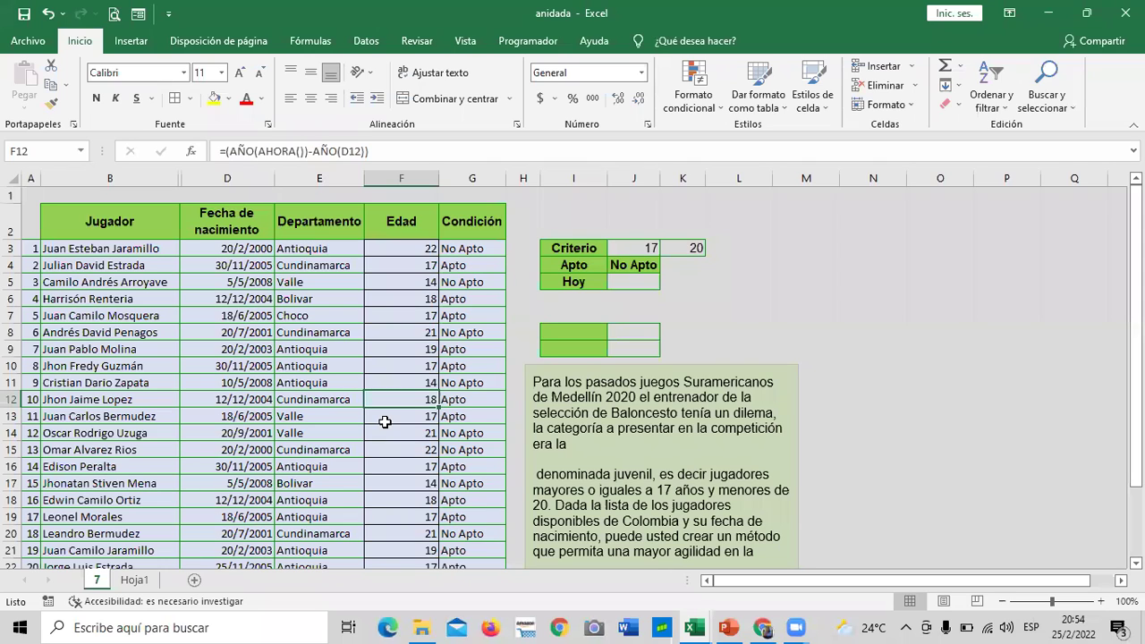
{"action": "left_click", "coordinate": [405, 310]}
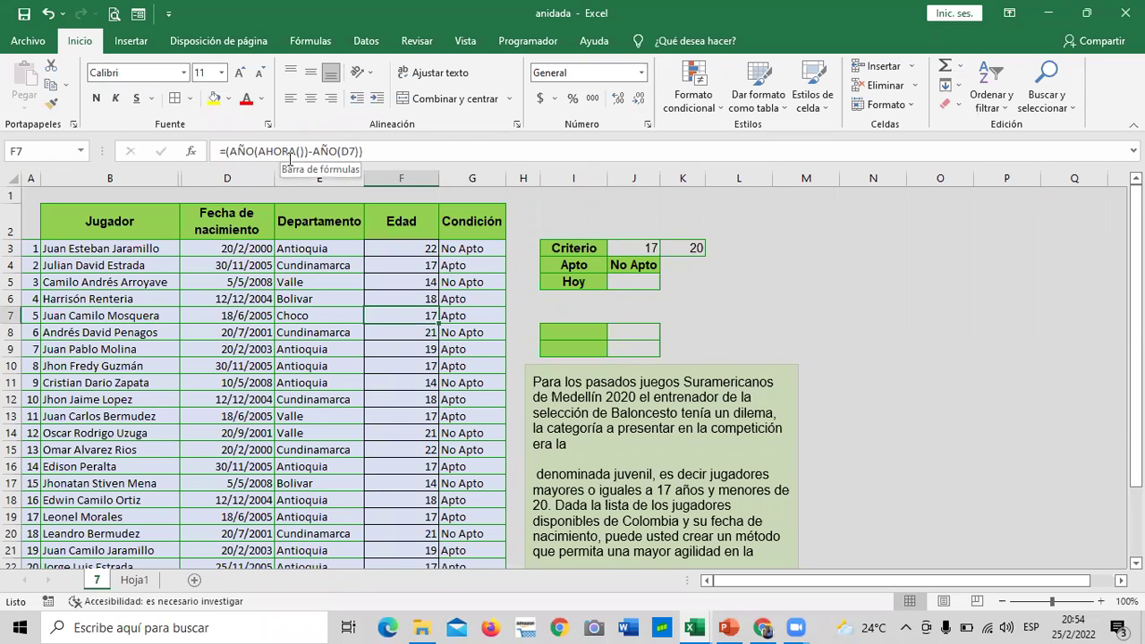
{"action": "left_click", "coordinate": [402, 432]}
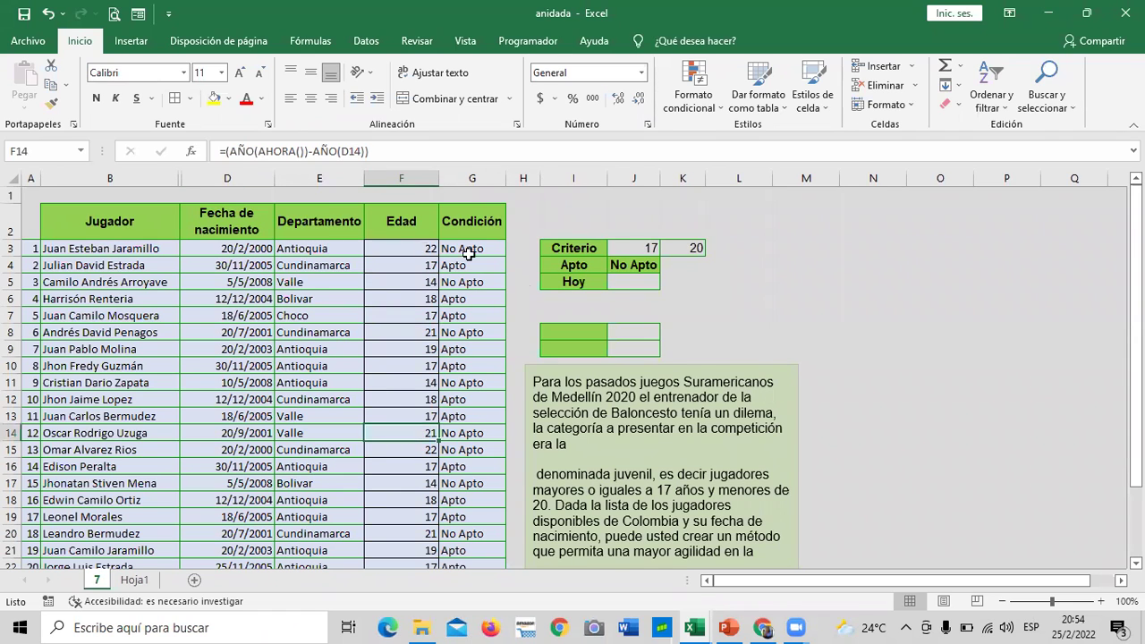
Inspect the blank cells I8:J9 above the exercise statement and the Apto and No Apto results in the Condición column
{"action": "scroll", "coordinate": [754, 410], "scroll_direction": "down", "scroll_amount": 2}
{"action": "scroll", "coordinate": [719, 445], "scroll_direction": "up", "scroll_amount": 1}
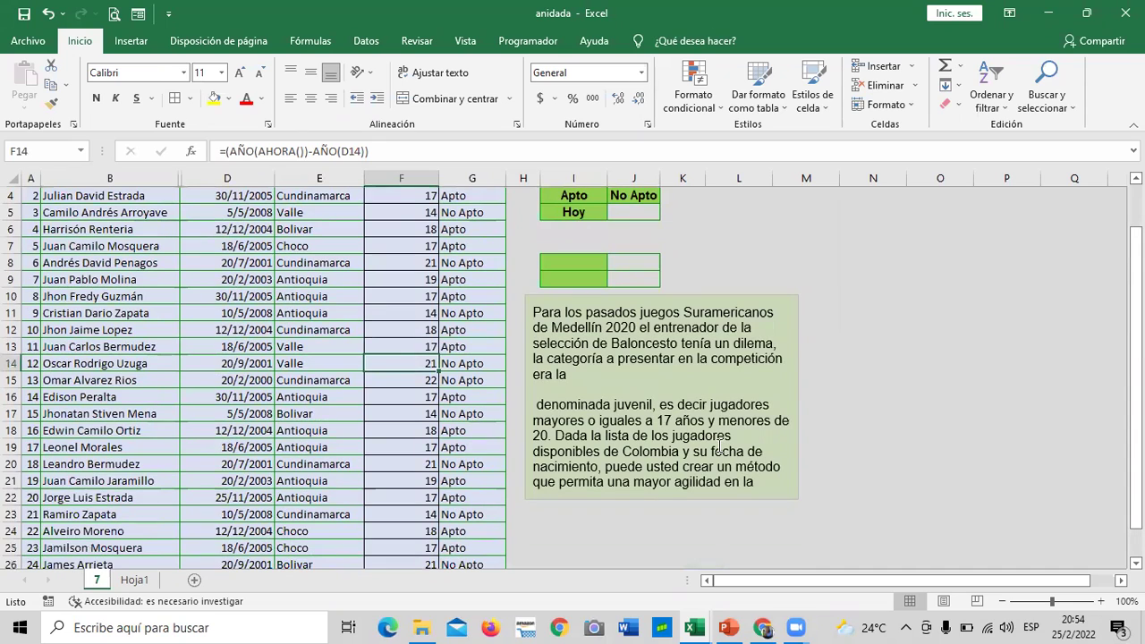
{"action": "left_click", "coordinate": [630, 260]}
{"action": "left_click", "coordinate": [631, 283]}
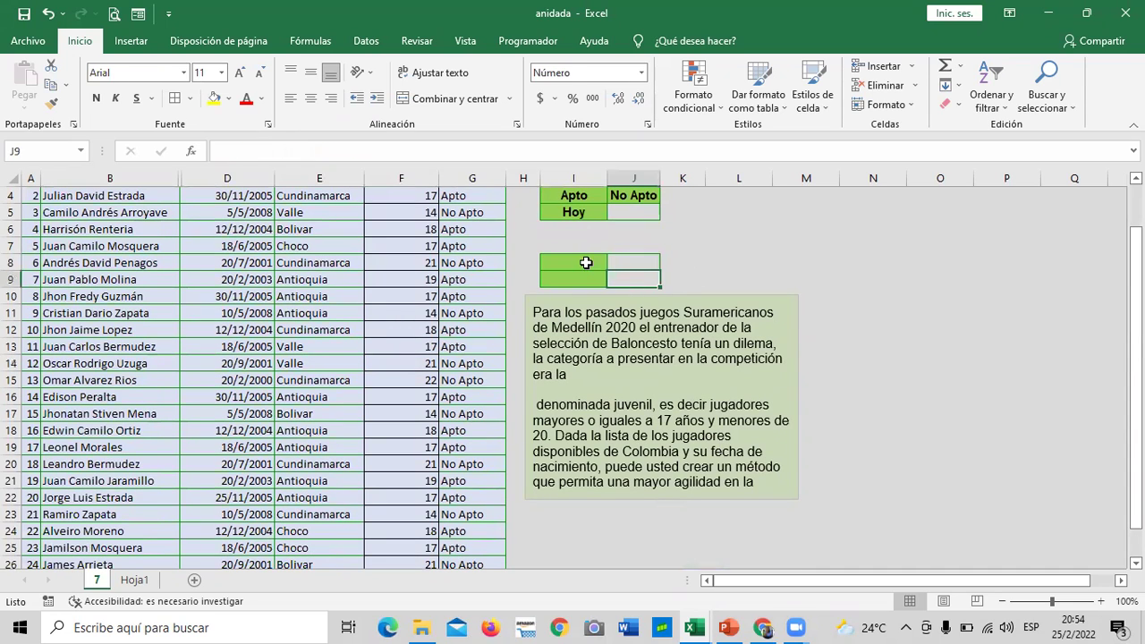
{"action": "left_click", "coordinate": [585, 261]}
{"action": "left_click", "coordinate": [583, 281]}
{"action": "left_click", "coordinate": [590, 262]}
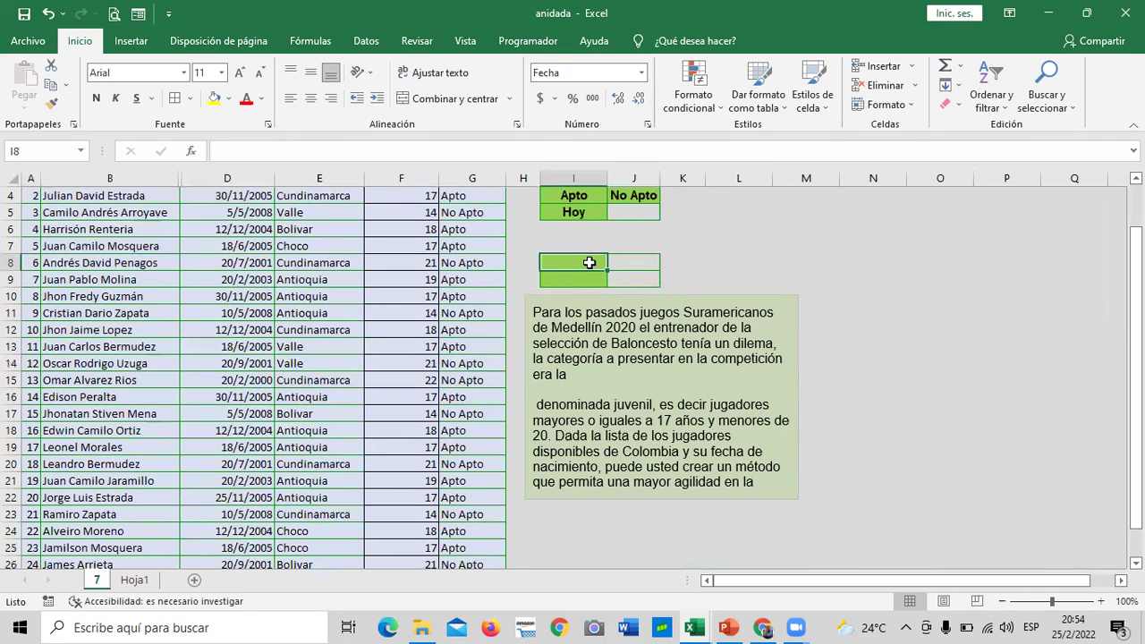
{"action": "left_click", "coordinate": [616, 276]}
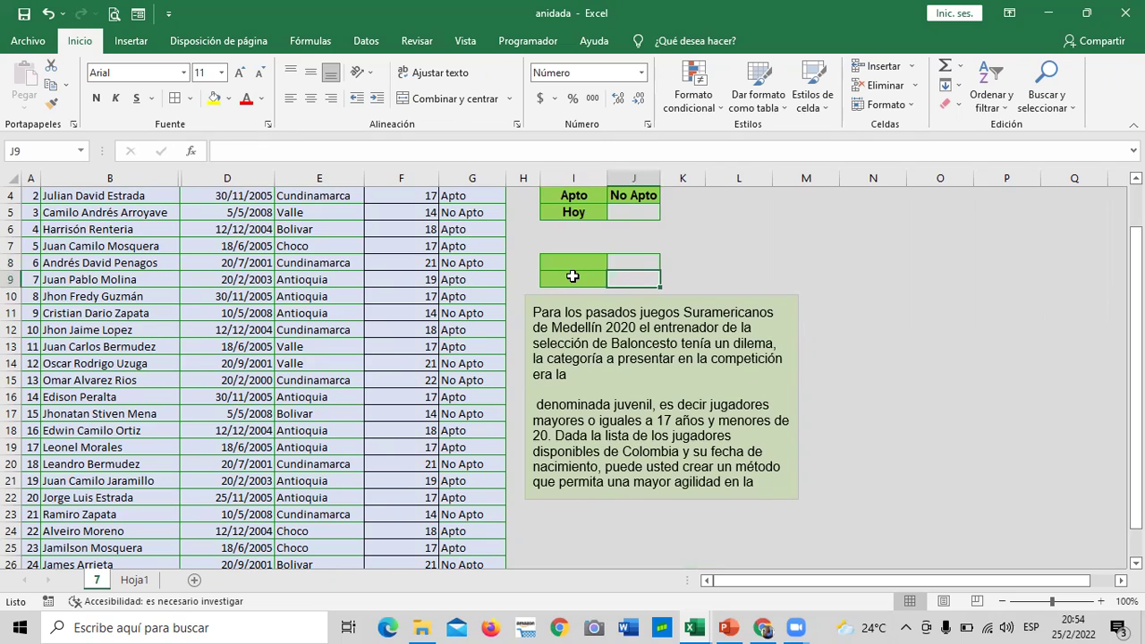
{"action": "scroll", "coordinate": [573, 358], "scroll_direction": "up", "scroll_amount": 1}
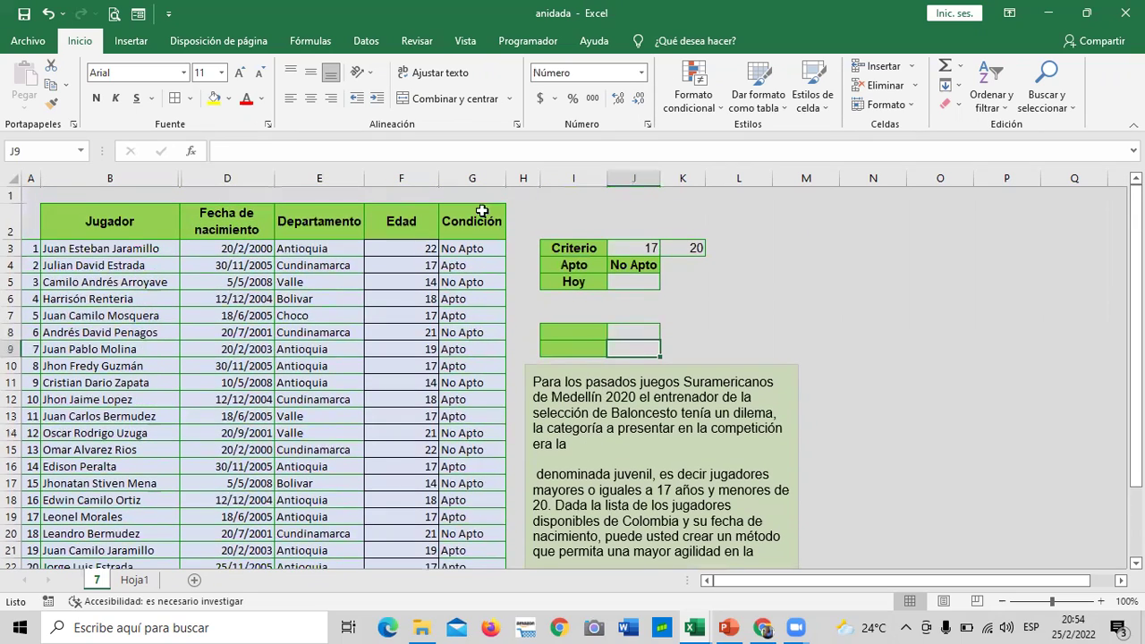
{"action": "scroll", "coordinate": [460, 361], "scroll_direction": "down", "scroll_amount": 2}
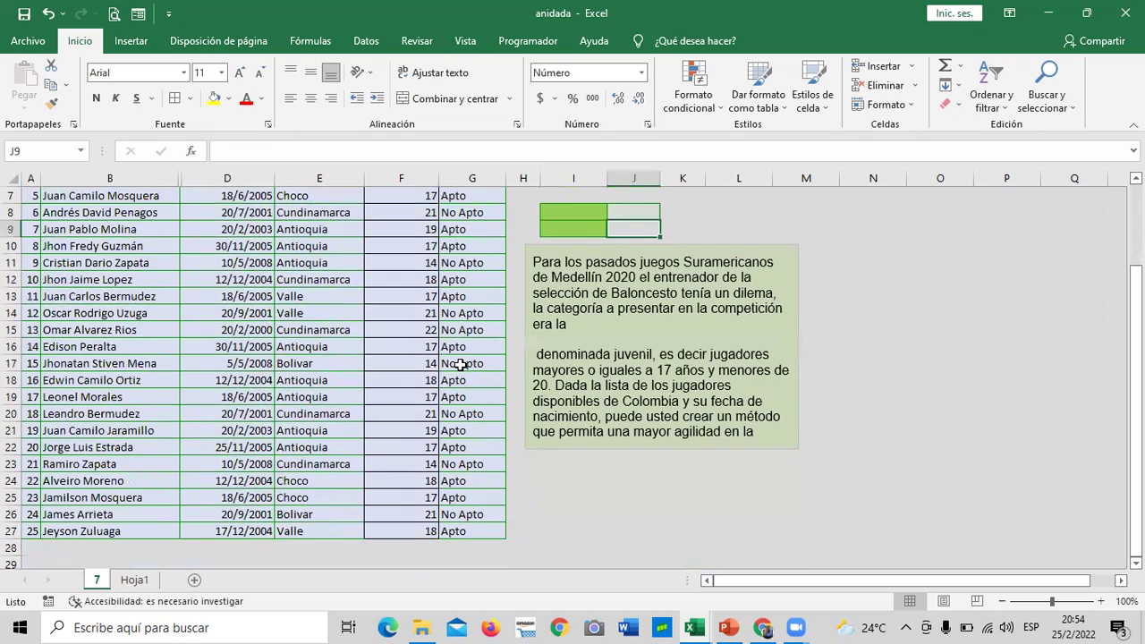
{"action": "scroll", "coordinate": [460, 365], "scroll_direction": "up", "scroll_amount": 2}
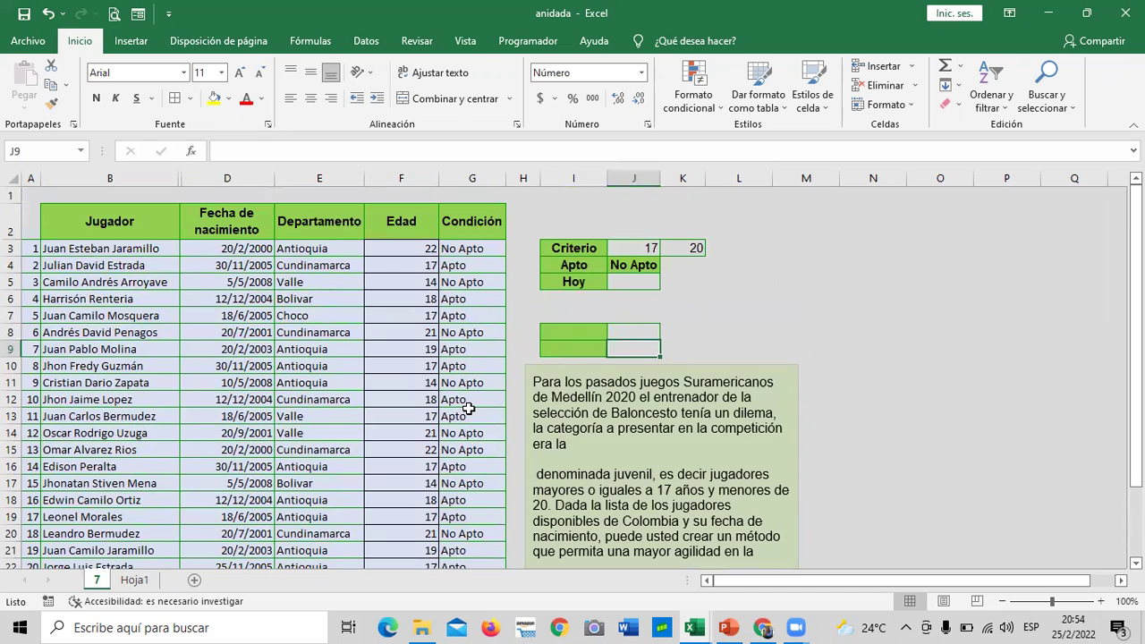
Check the Apto and No Apto labels in the criteria table and widen column J slightly
{"action": "left_click", "coordinate": [575, 266]}
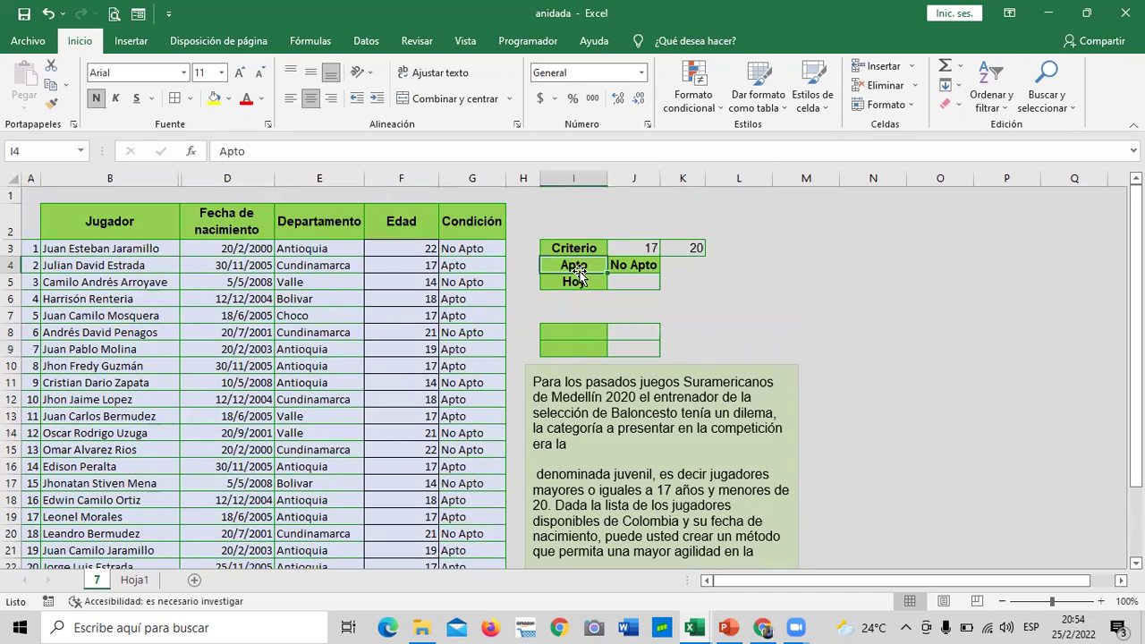
{"action": "left_click", "coordinate": [634, 266]}
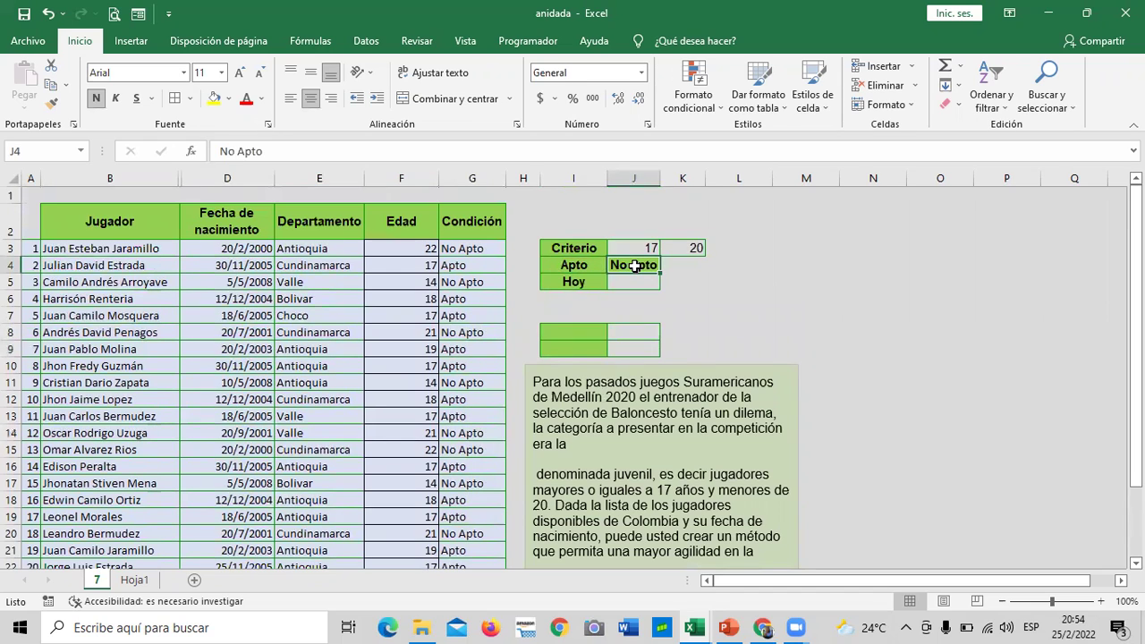
{"action": "left_click", "coordinate": [618, 281]}
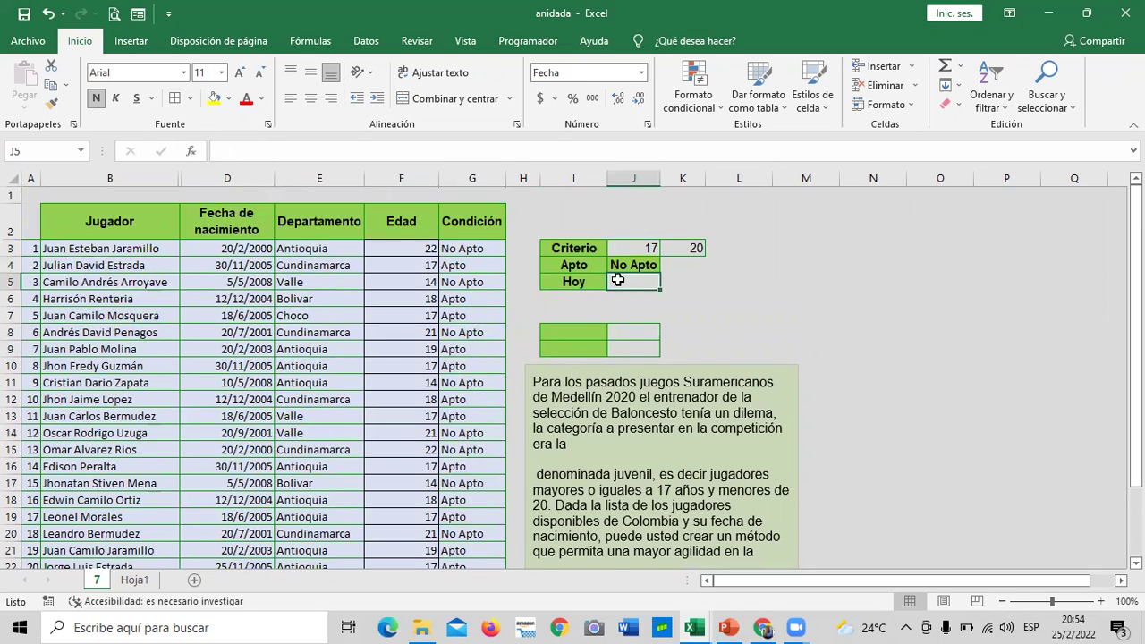
{"action": "left_click_drag", "start_coordinate": [661, 178], "coordinate": [676, 177]}
Enter the formula =ahora() in J5 beside the Hoy label of the criteria table
{"action": "left_click", "coordinate": [593, 267]}
{"action": "left_click", "coordinate": [650, 266]}
{"action": "left_click", "coordinate": [591, 281]}
{"action": "left_click", "coordinate": [641, 282]}
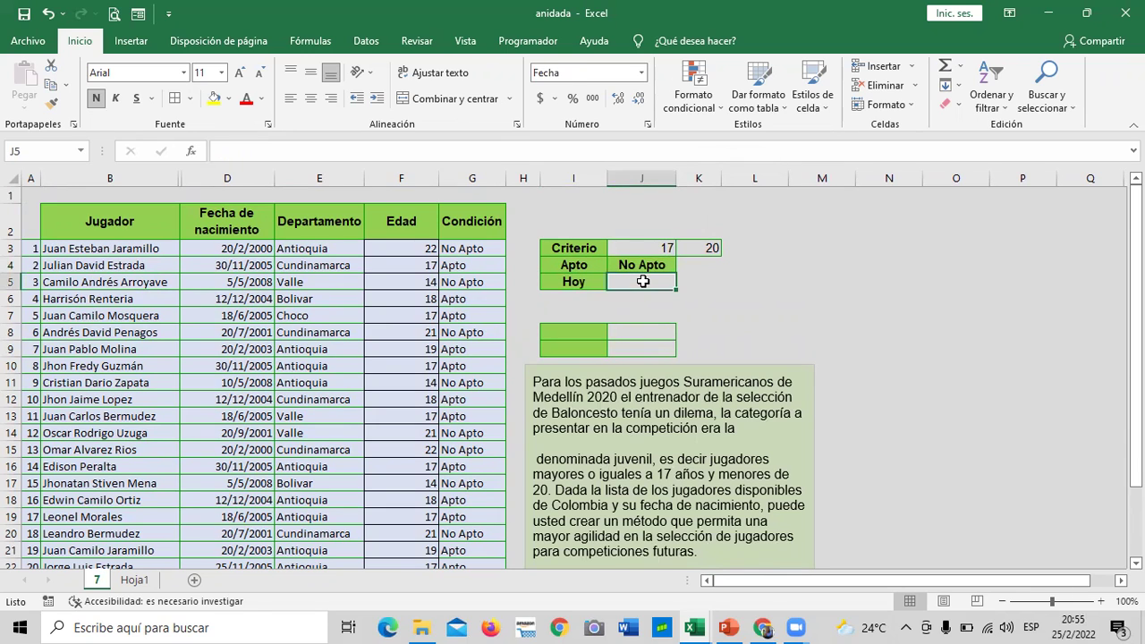
{"action": "type", "text": "=ahora"}
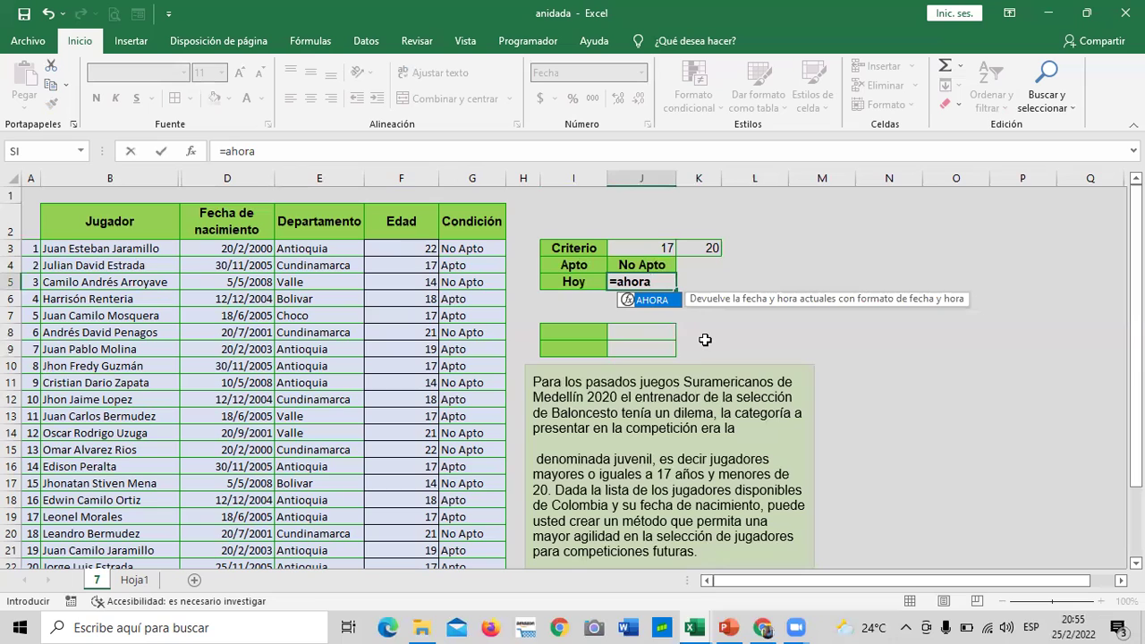
{"action": "type", "text": "()"}
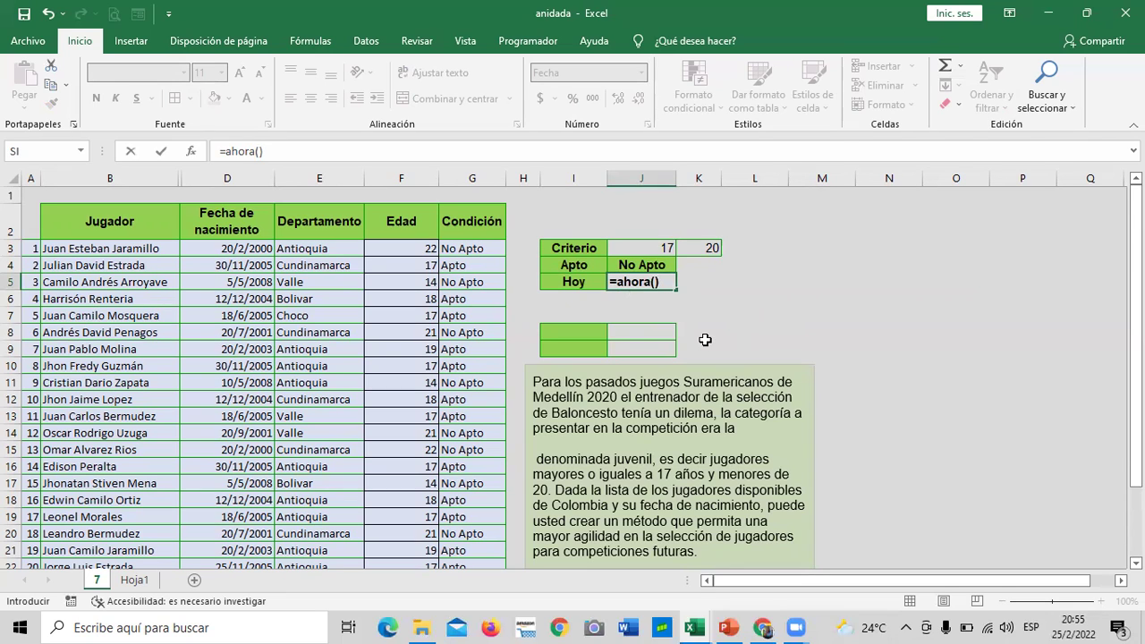
{"action": "key", "text": "Return"}
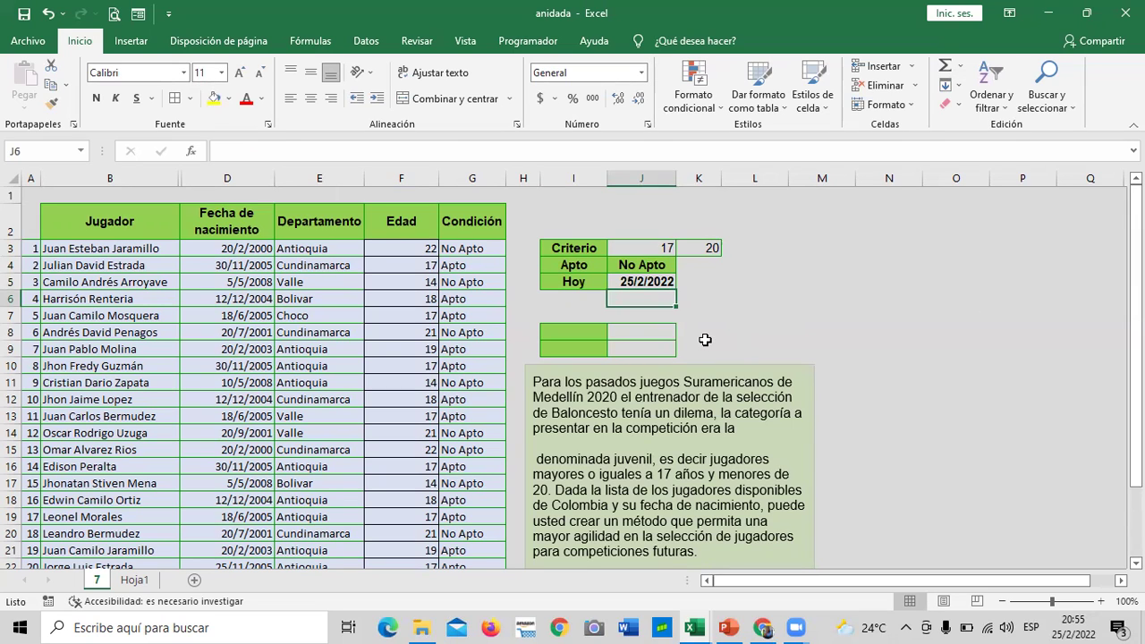
{"action": "left_click", "coordinate": [746, 294]}
Examine the nested SI formulas in the Condición column at G3, G8, G17 and G21, opening the full G3 formula to read it
{"action": "left_click", "coordinate": [476, 254]}
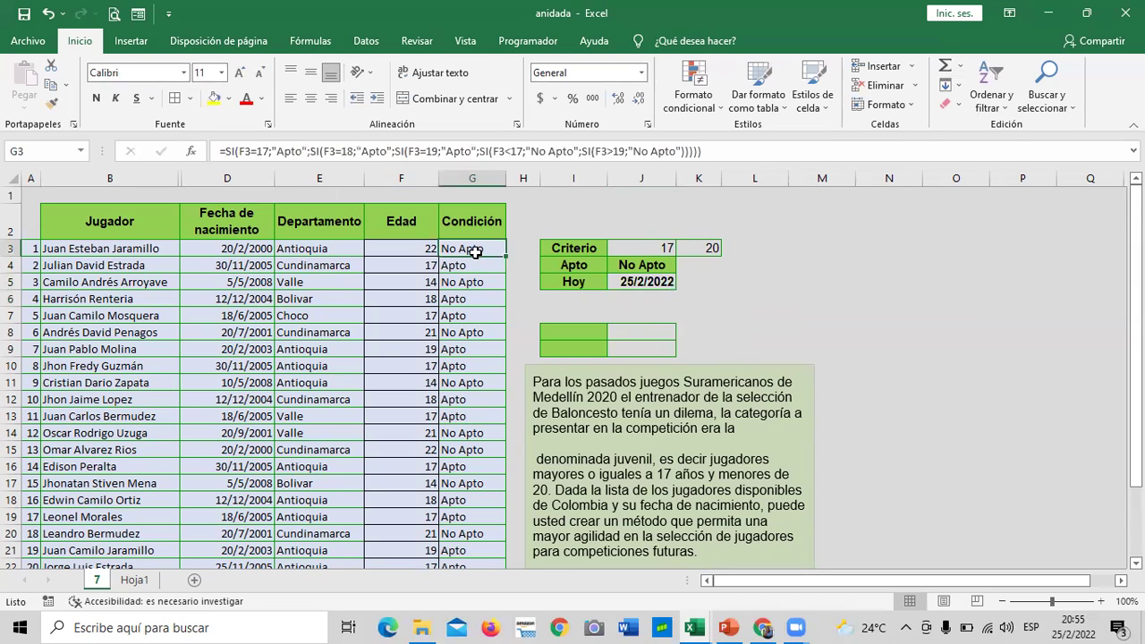
{"action": "left_click", "coordinate": [486, 333]}
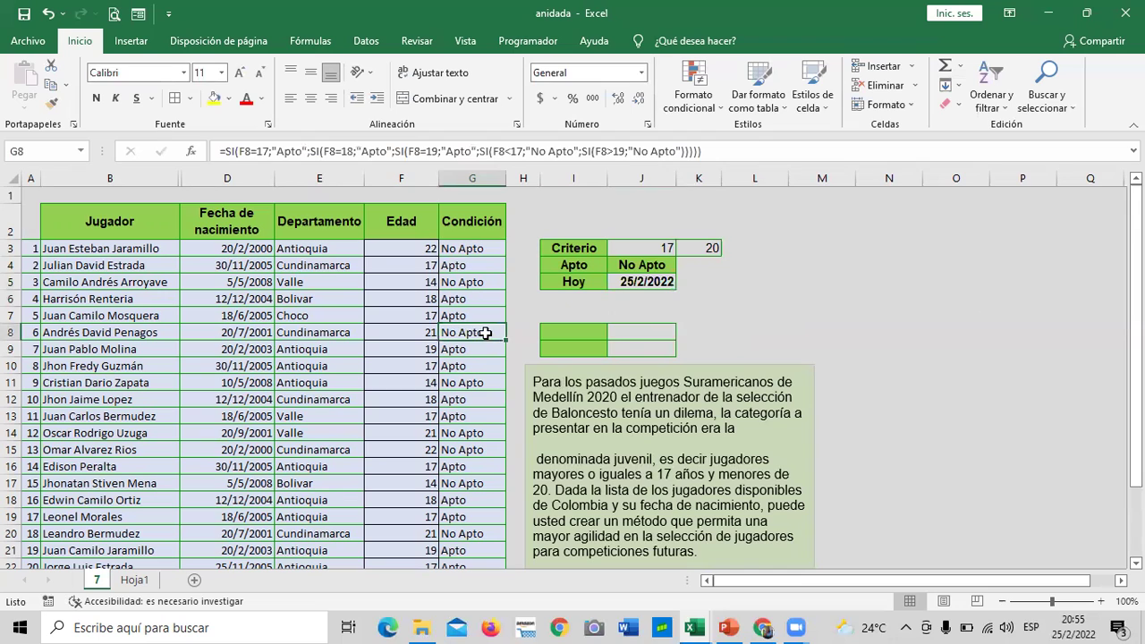
{"action": "left_click", "coordinate": [450, 482]}
{"action": "left_click", "coordinate": [464, 550]}
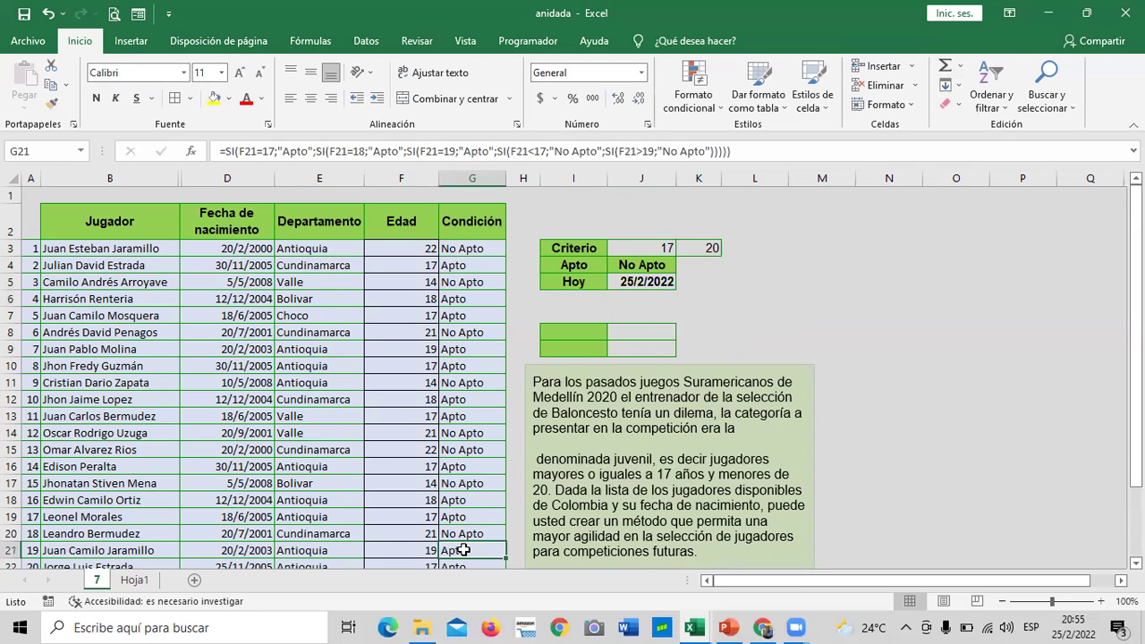
{"action": "left_click", "coordinate": [465, 249]}
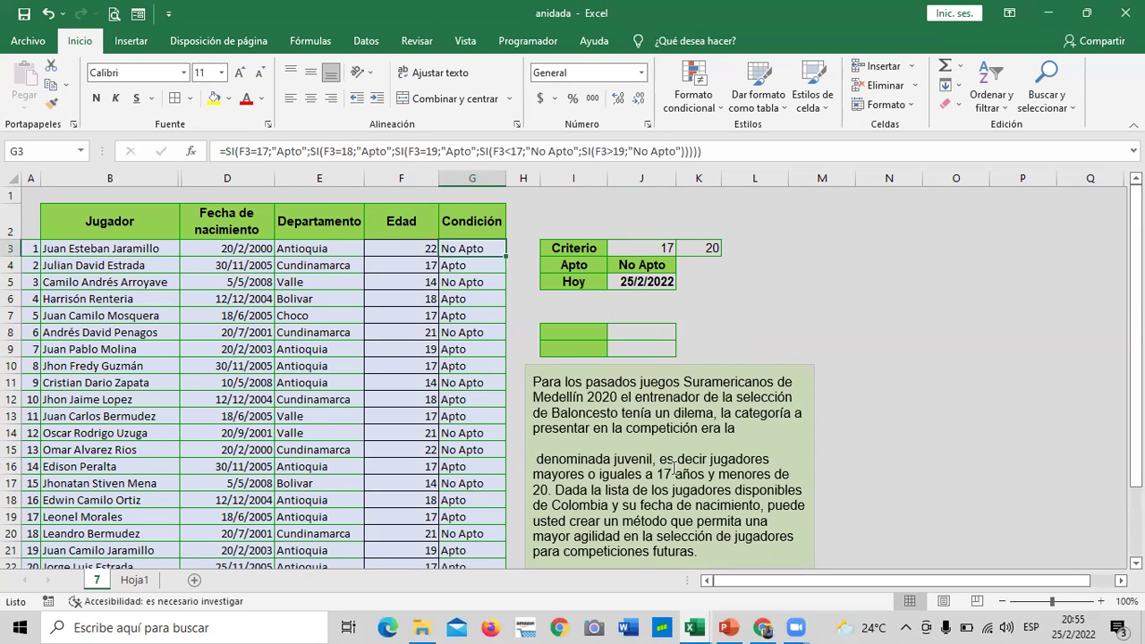
{"action": "scroll", "coordinate": [676, 466], "scroll_direction": "down", "scroll_amount": 1}
{"action": "scroll", "coordinate": [677, 467], "scroll_direction": "up", "scroll_amount": 1}
{"action": "left_click", "coordinate": [734, 151]}
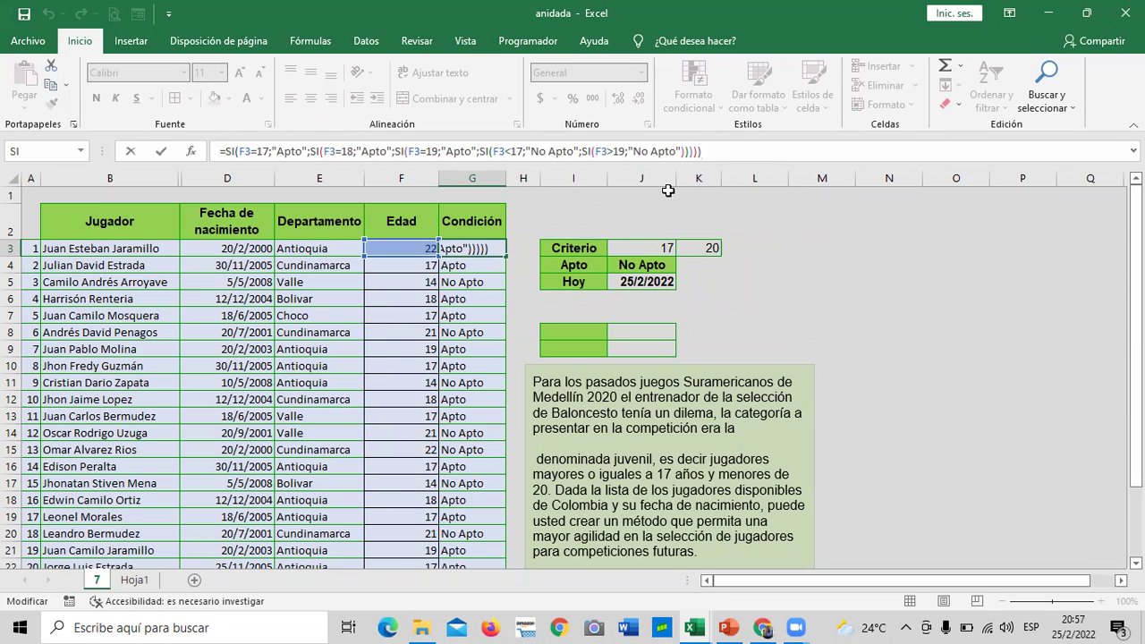
{"action": "key", "text": "Return"}
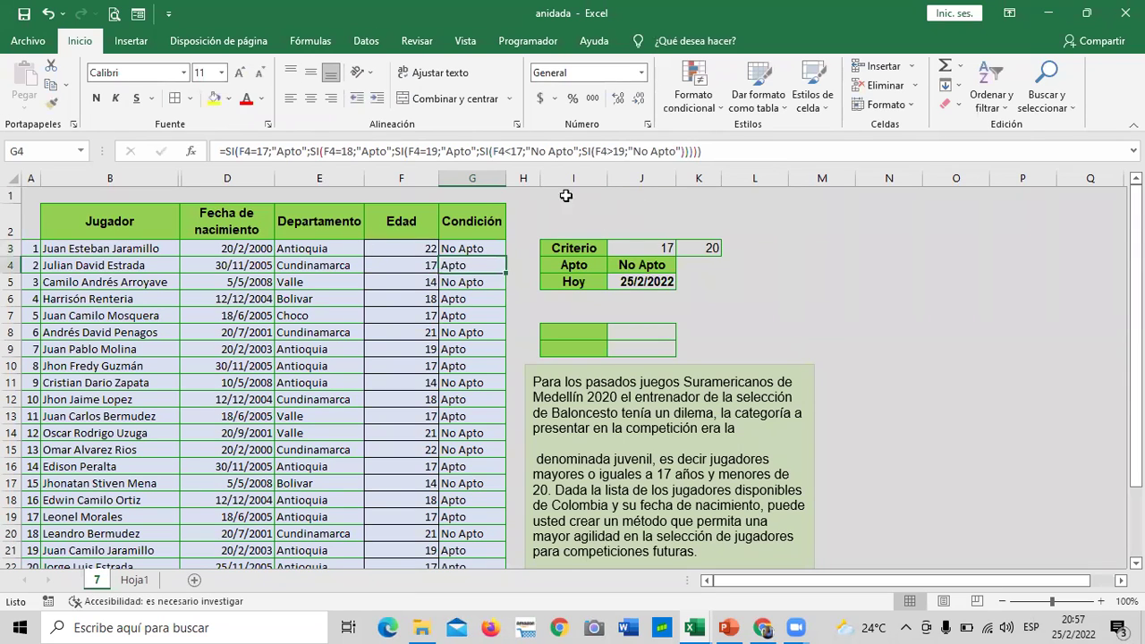
Fill the nested SI formula from G3 down the Condición column through G27
{"action": "left_click", "coordinate": [477, 251]}
{"action": "left_click_drag", "start_coordinate": [506, 257], "coordinate": [495, 543]}
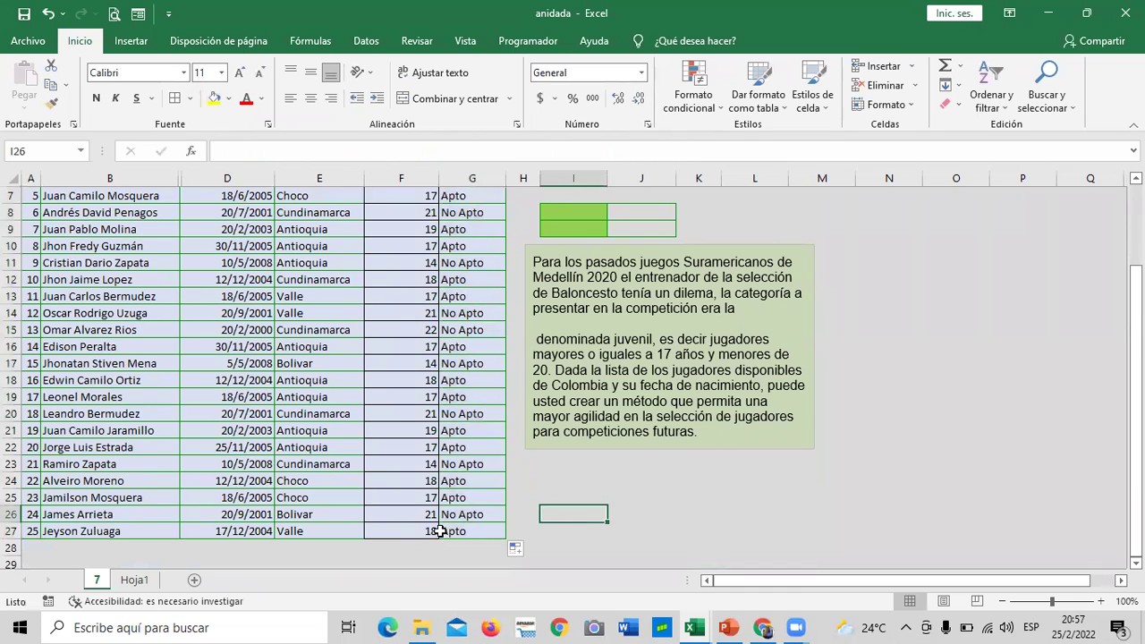
{"action": "scroll", "coordinate": [410, 289], "scroll_direction": "up", "scroll_amount": 2}
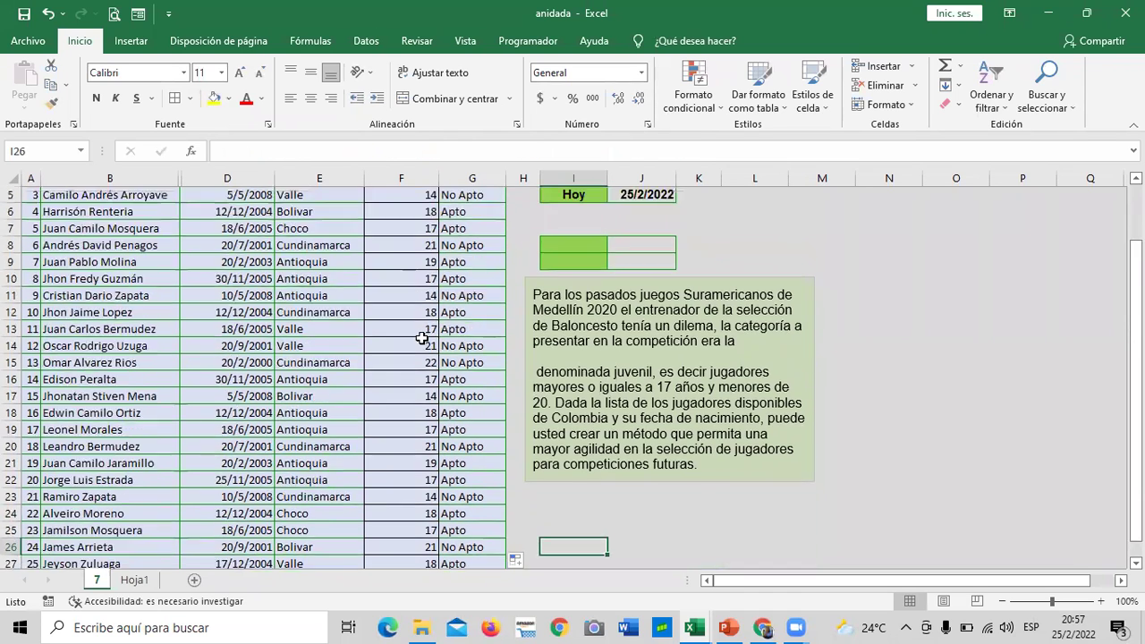
Select the Condición results G3:G27 and open a Texto que contiene conditional formatting rule for them
{"action": "left_click_drag", "start_coordinate": [463, 249], "coordinate": [475, 464]}
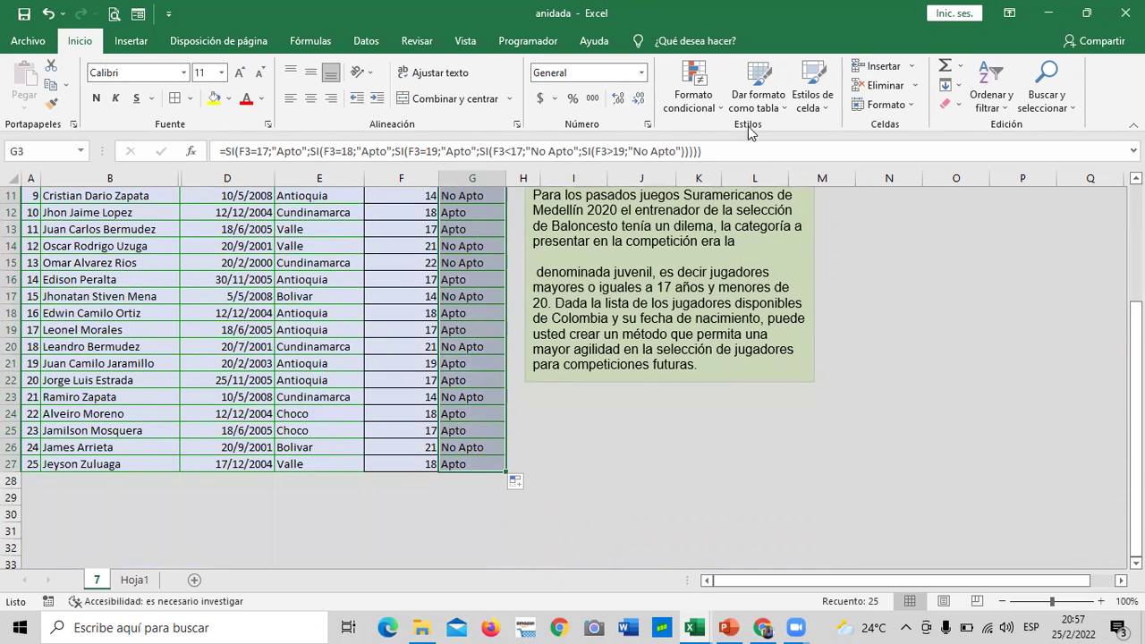
{"action": "left_click", "coordinate": [721, 106]}
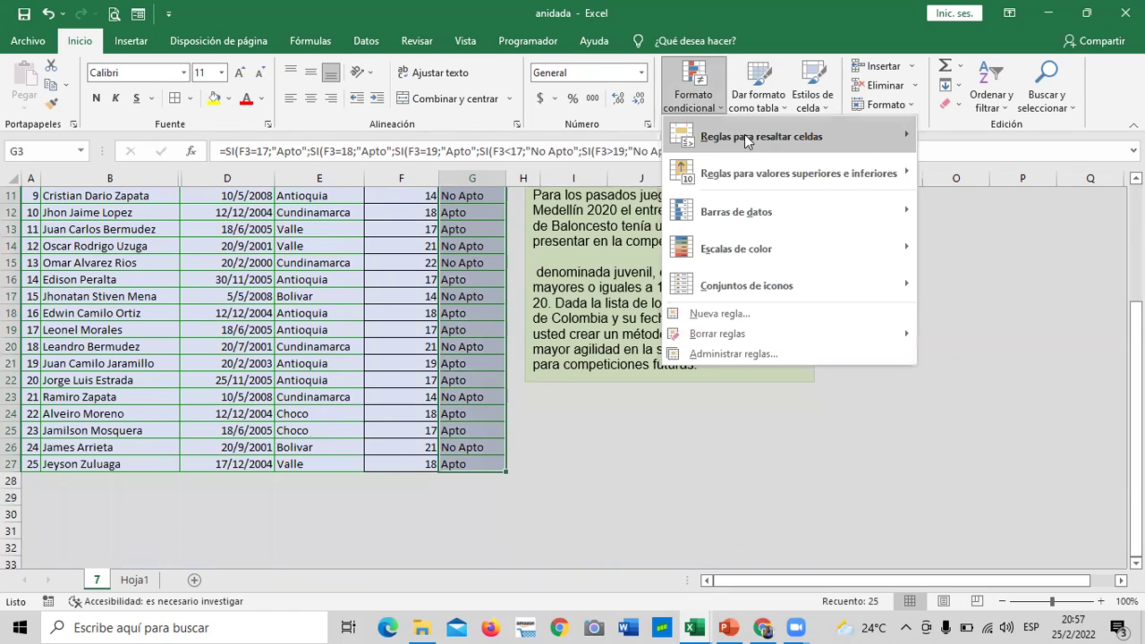
{"action": "mouse_move", "coordinate": [754, 141]}
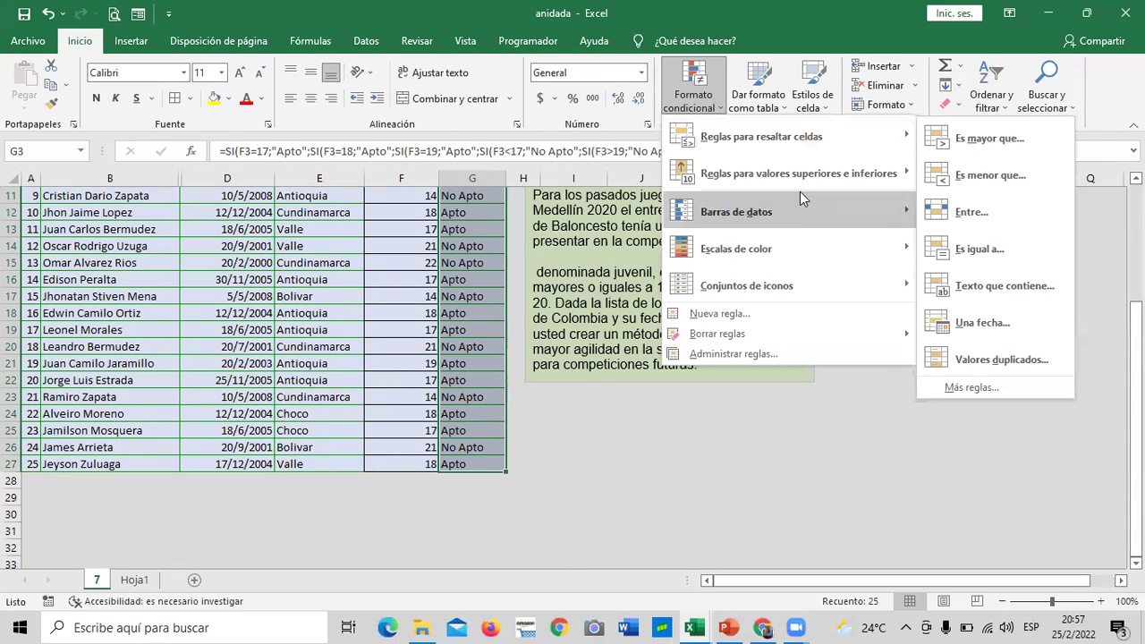
{"action": "mouse_move", "coordinate": [887, 184]}
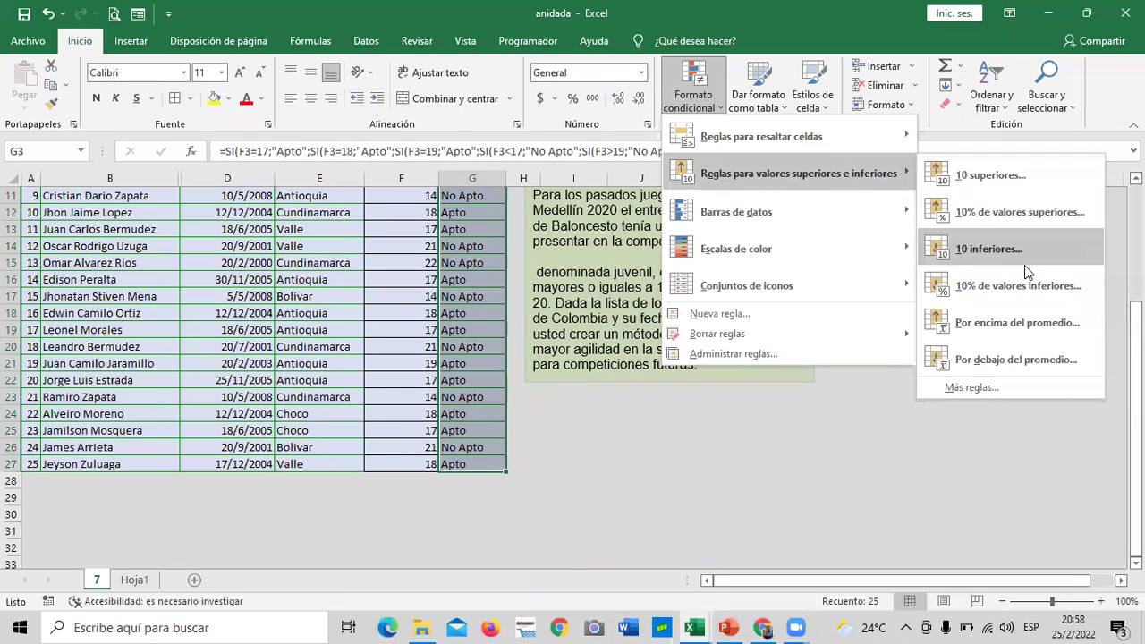
{"action": "mouse_move", "coordinate": [904, 135]}
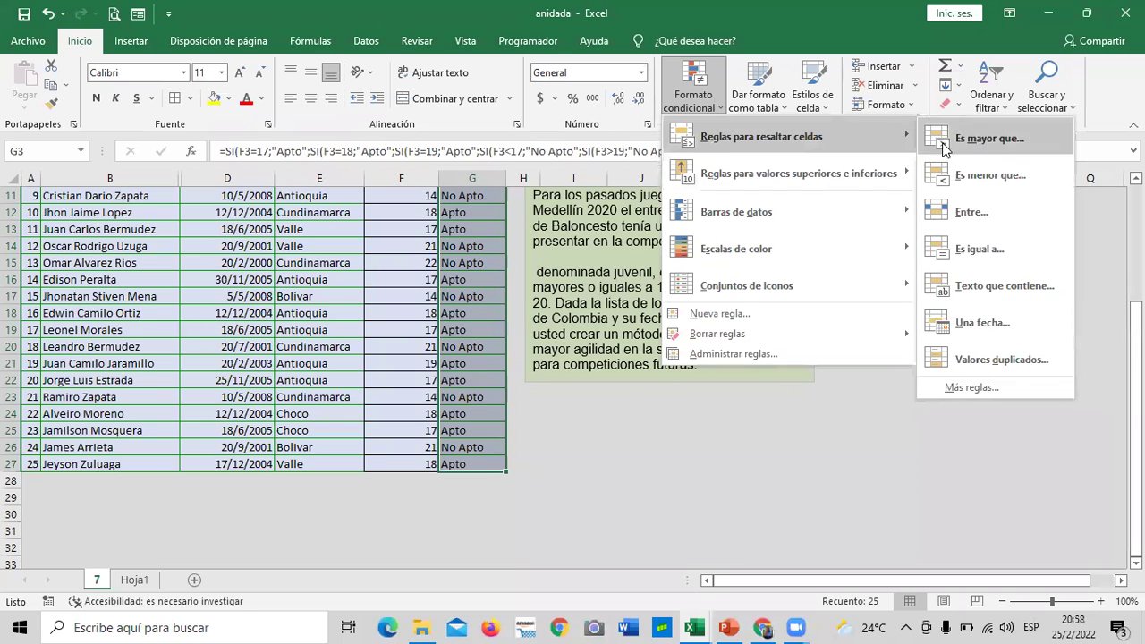
{"action": "left_click", "coordinate": [1006, 286]}
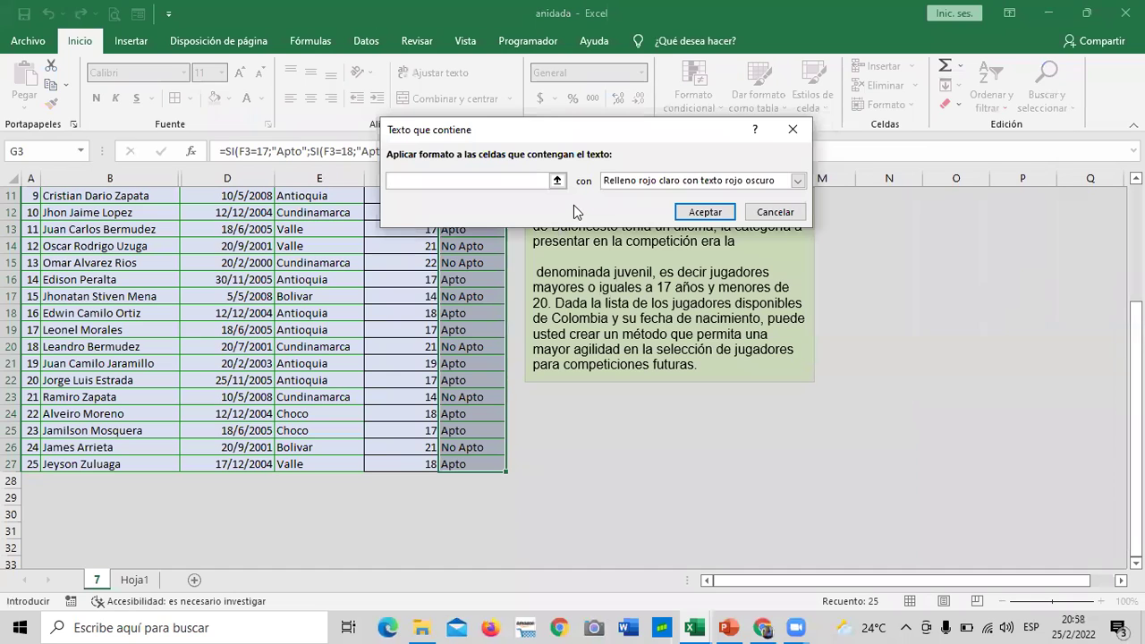
Try the rule with the text Apto and the format Relleno verde con texto verde oscuro
{"action": "type", "text": "Ap"}
{"action": "left_click", "coordinate": [799, 181]}
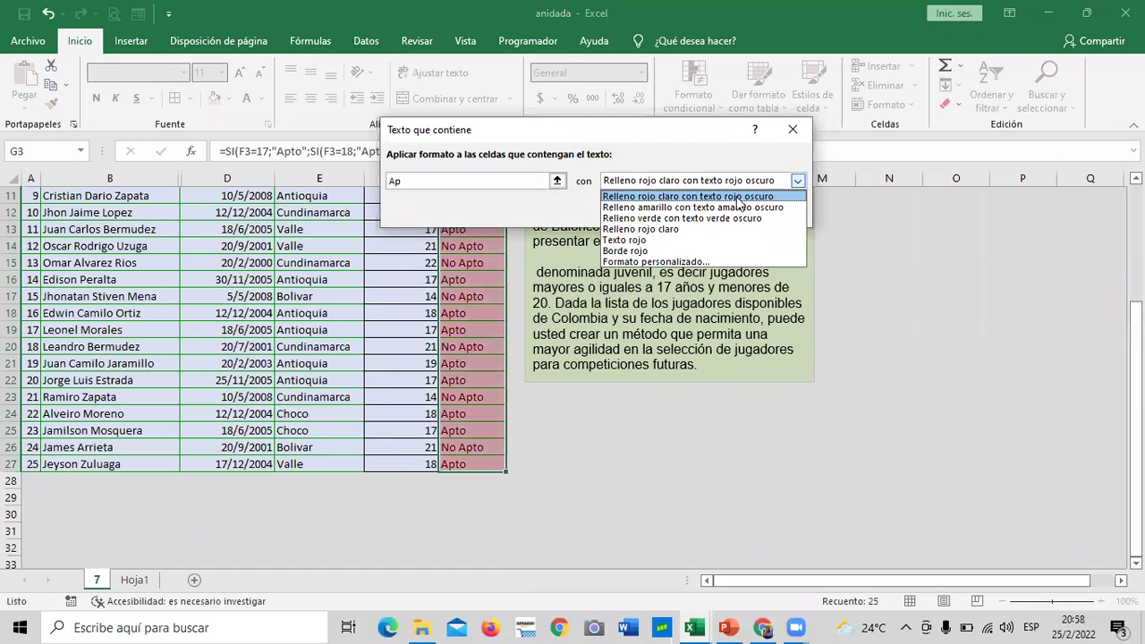
{"action": "left_click", "coordinate": [708, 218]}
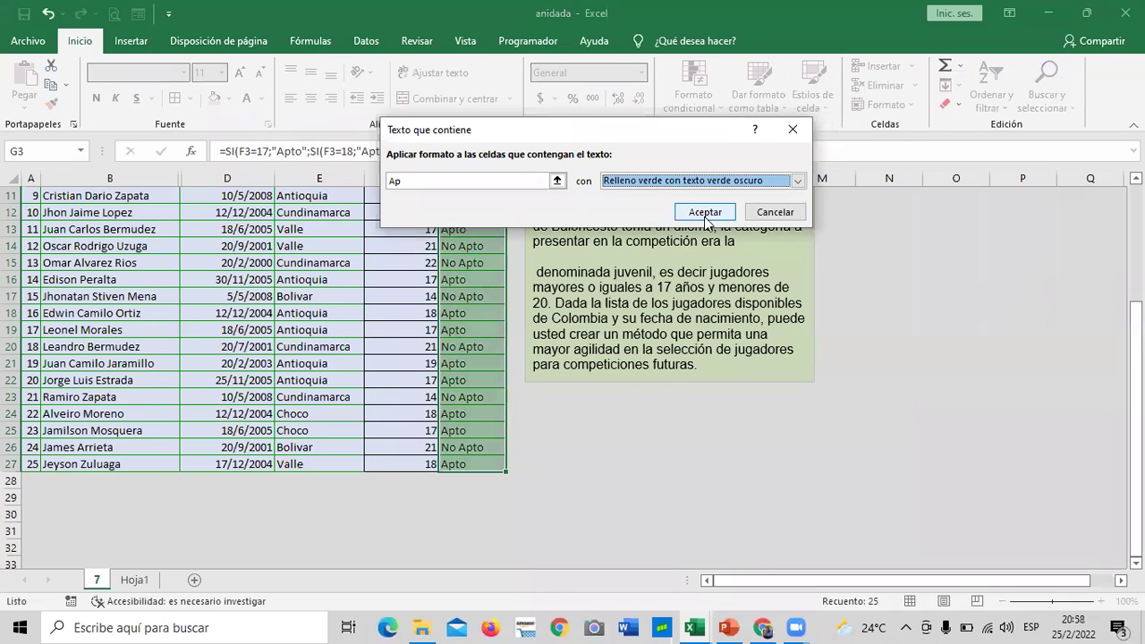
{"action": "left_click", "coordinate": [455, 180]}
{"action": "type", "text": "to"}
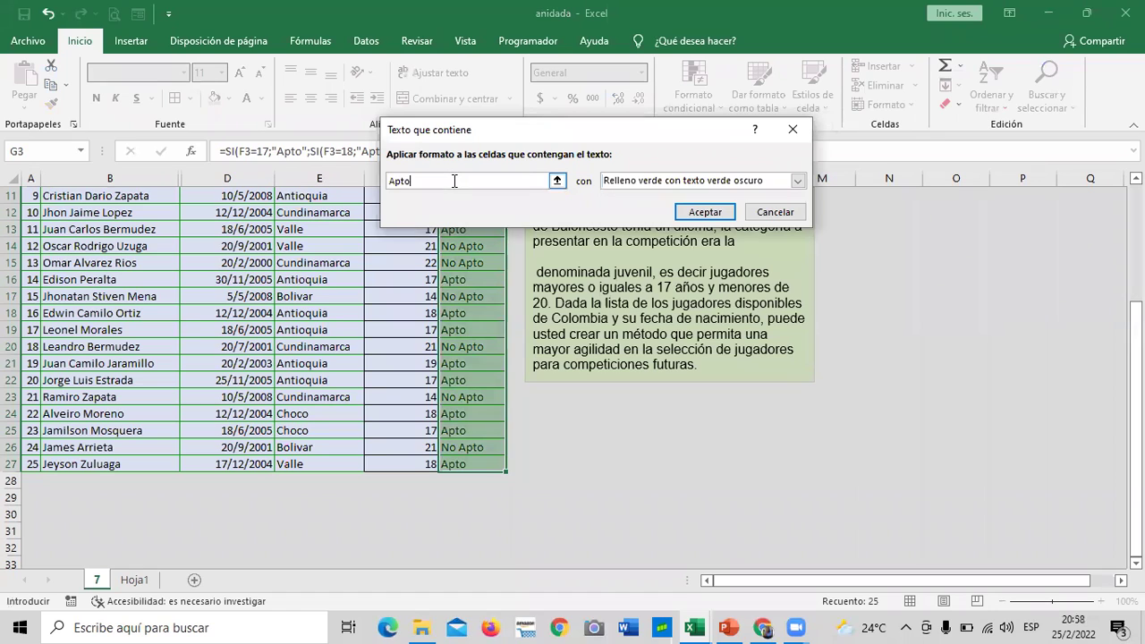
{"action": "left_click", "coordinate": [557, 180]}
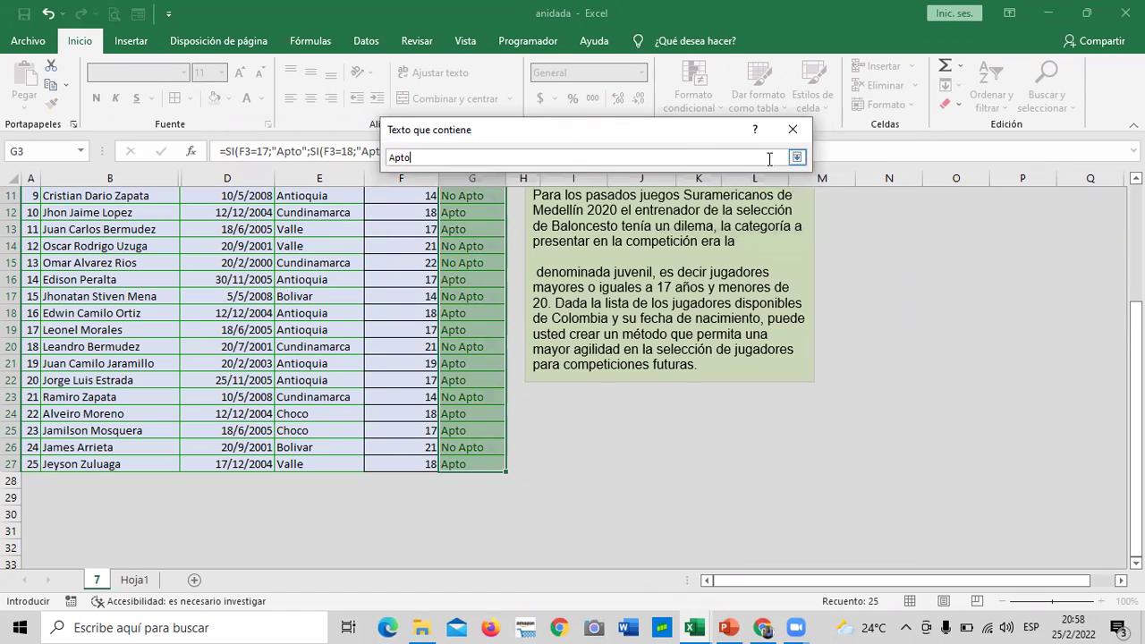
{"action": "left_click", "coordinate": [797, 157]}
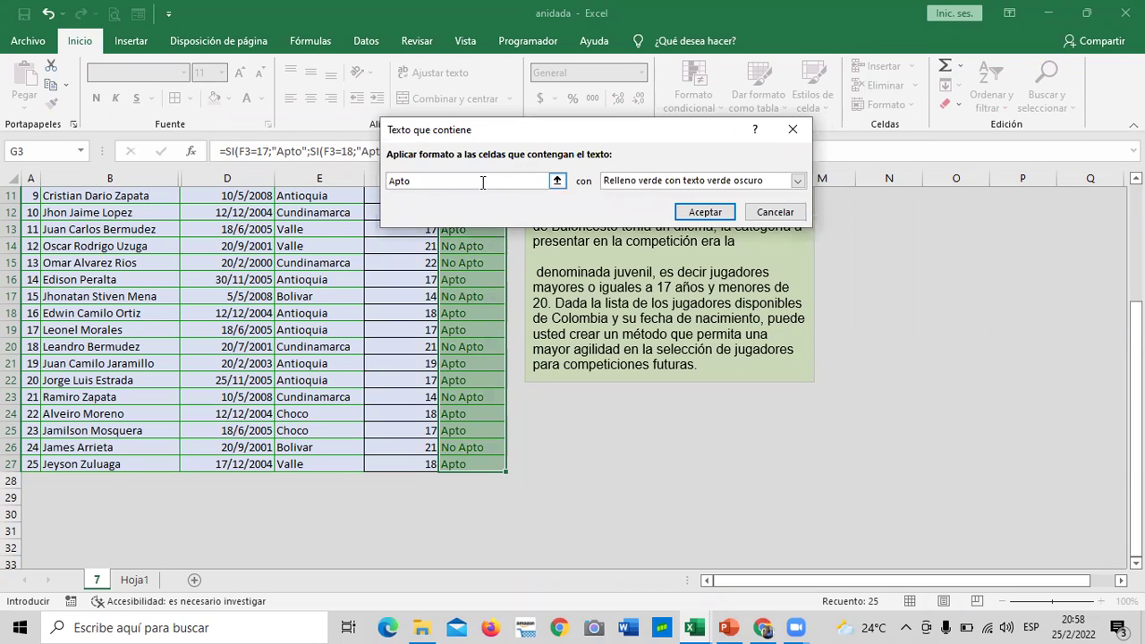
Set the rule's text to No Apto, choose the format Relleno rojo claro and apply it
{"action": "key", "text": "BackSpace"}
{"action": "key", "text": "BackSpace"}
{"action": "key", "text": "BackSpace"}
{"action": "key", "text": "BackSpace"}
{"action": "type", "text": "No Ap"}
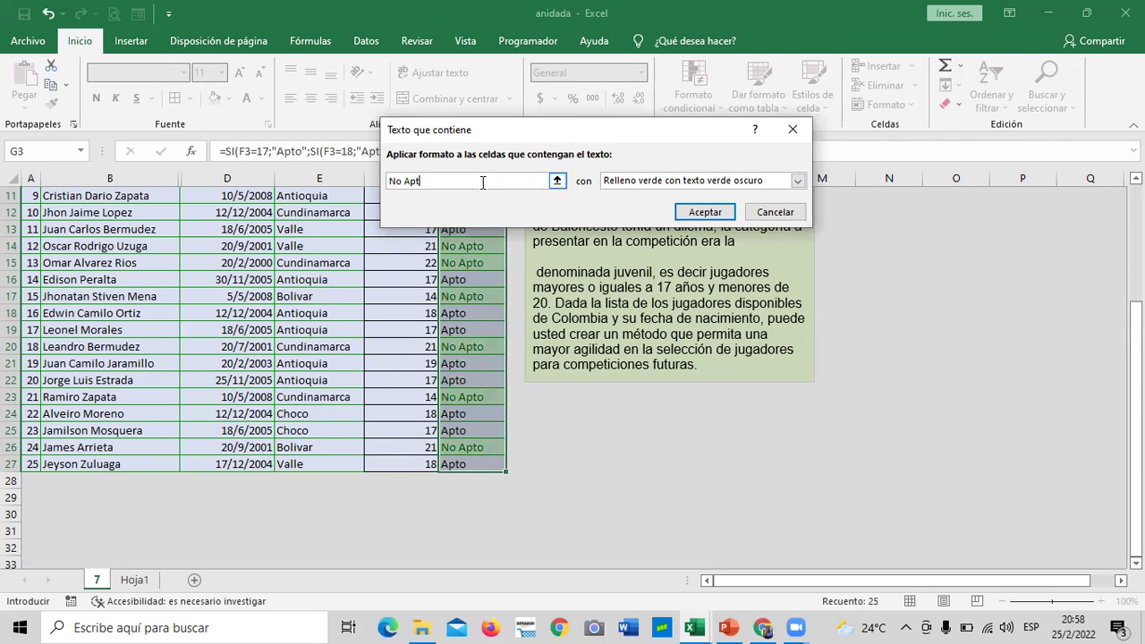
{"action": "left_click", "coordinate": [797, 181]}
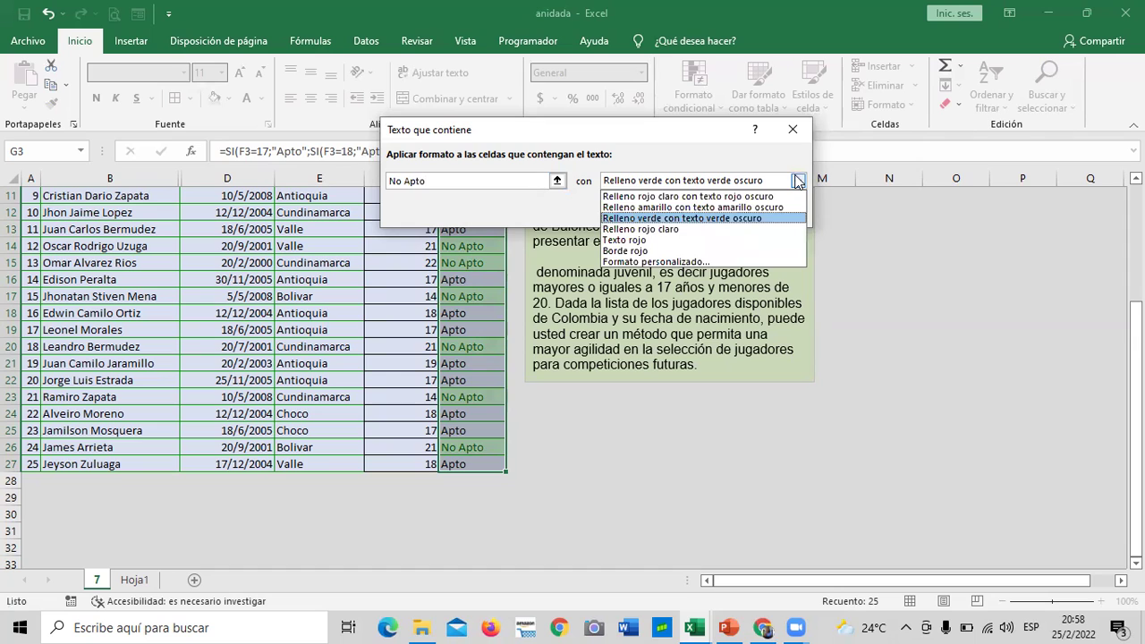
{"action": "left_click", "coordinate": [645, 240]}
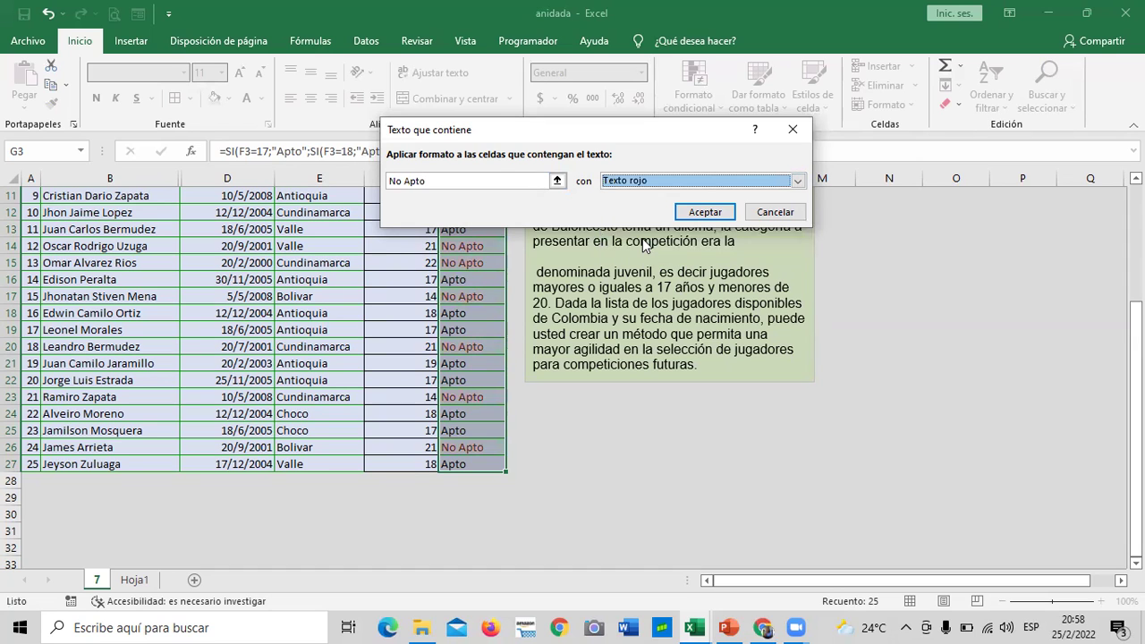
{"action": "left_click", "coordinate": [796, 181]}
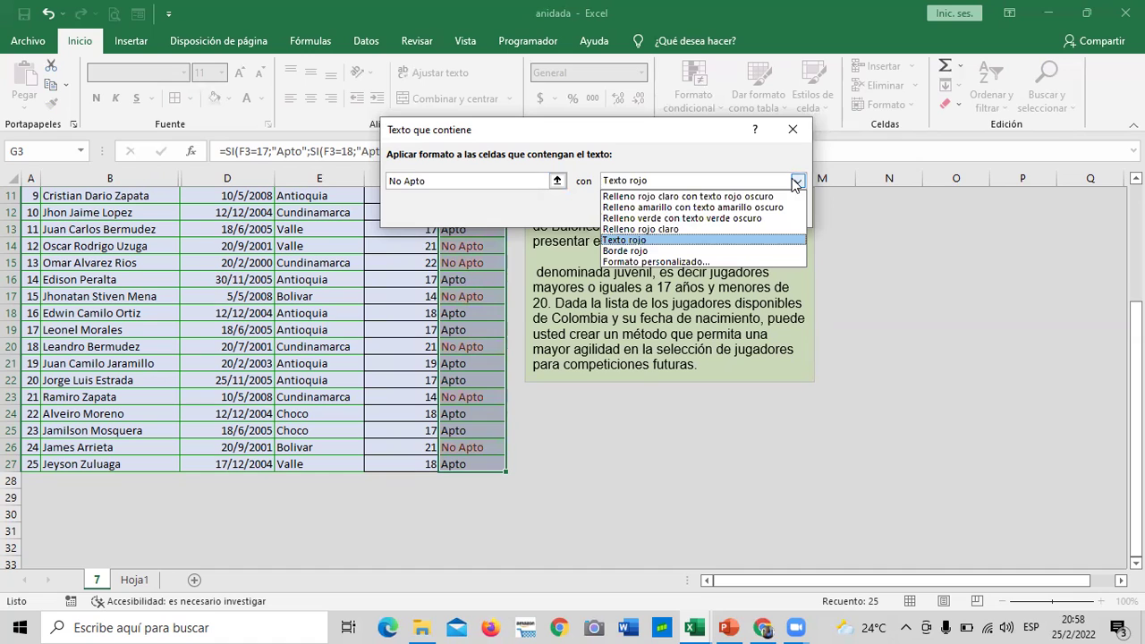
{"action": "left_click", "coordinate": [691, 228]}
{"action": "left_click", "coordinate": [703, 213]}
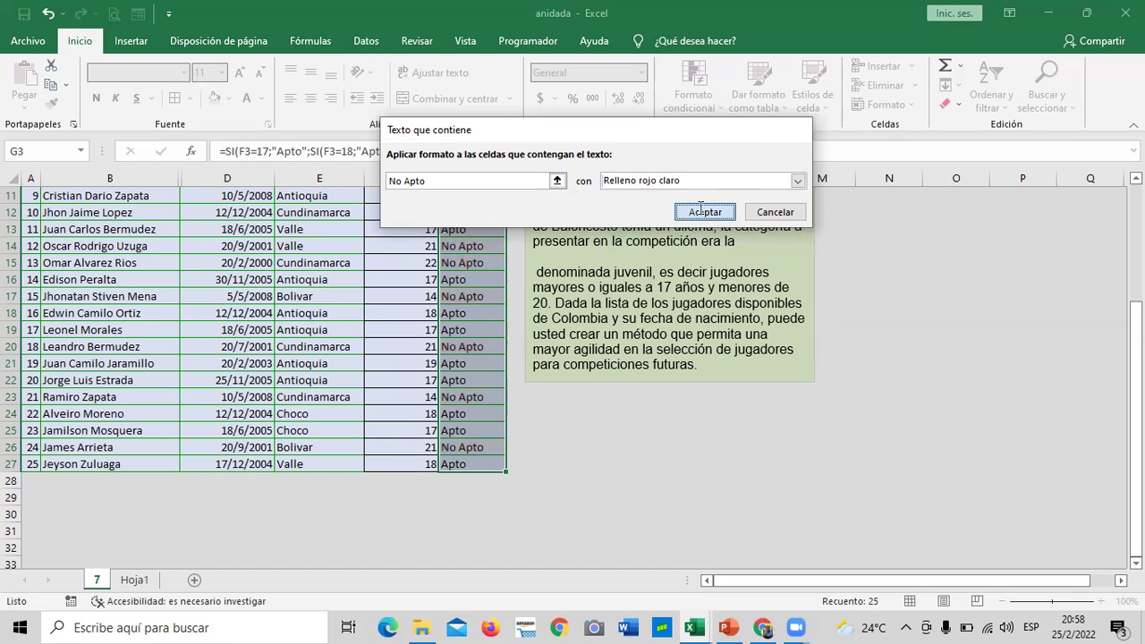
{"action": "left_click", "coordinate": [890, 265]}
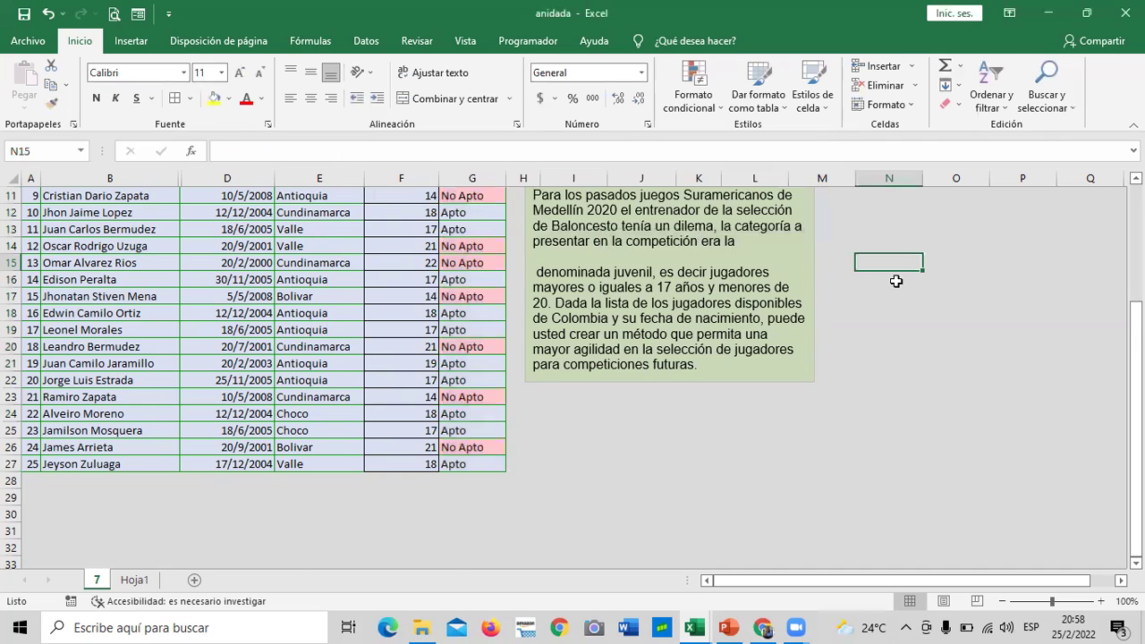
Count the Apto players in J8 with the formula =CONTAR.SI(G3:G27;"=Apto")
{"action": "scroll", "coordinate": [896, 281], "scroll_direction": "up", "scroll_amount": 3}
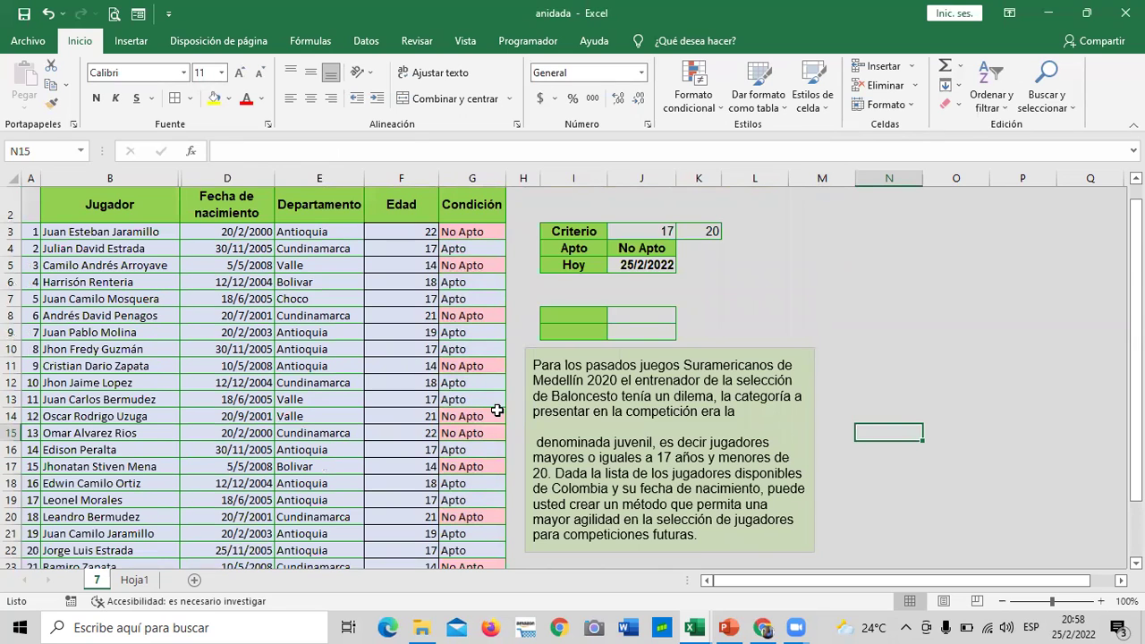
{"action": "scroll", "coordinate": [497, 410], "scroll_direction": "down", "scroll_amount": 2}
{"action": "scroll", "coordinate": [763, 387], "scroll_direction": "up", "scroll_amount": 2}
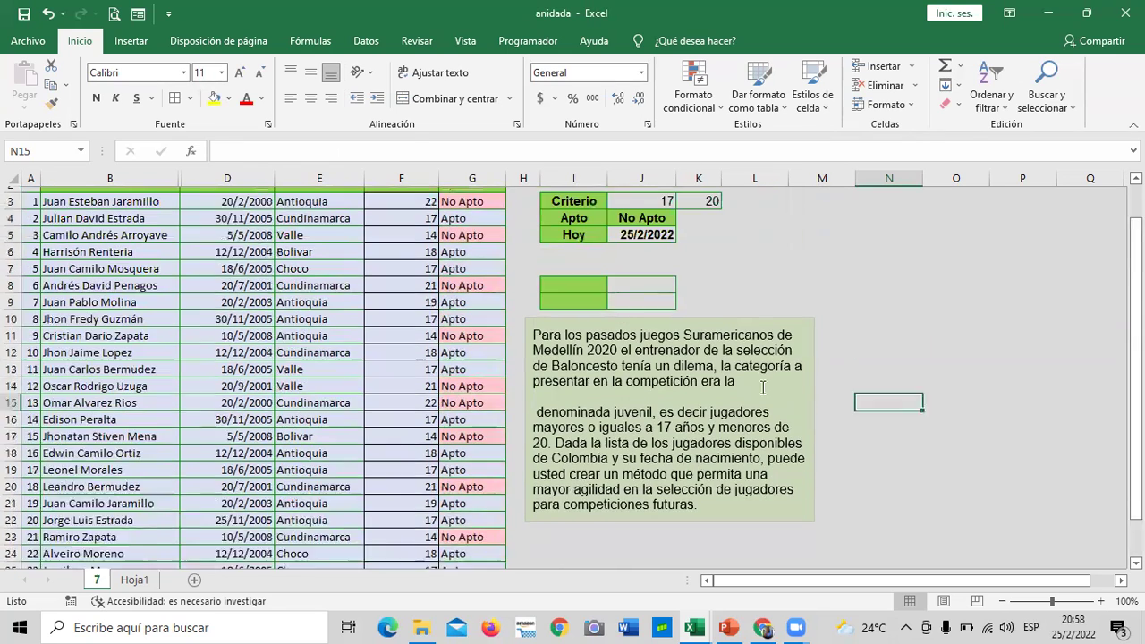
{"action": "left_click", "coordinate": [931, 348]}
{"action": "left_click", "coordinate": [578, 313]}
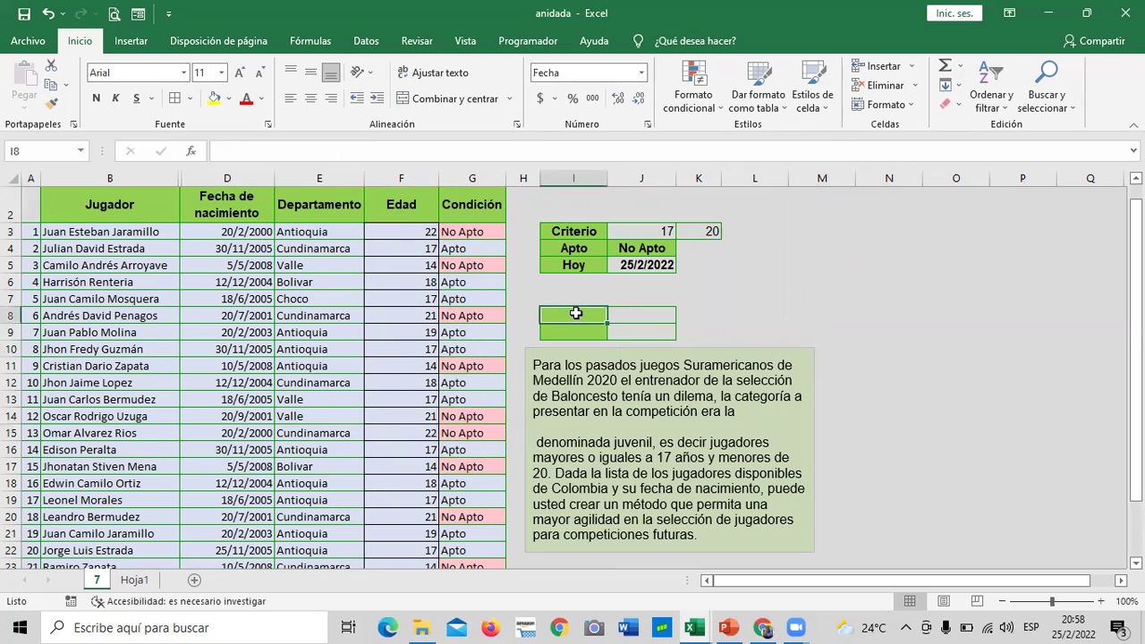
{"action": "left_click", "coordinate": [636, 317]}
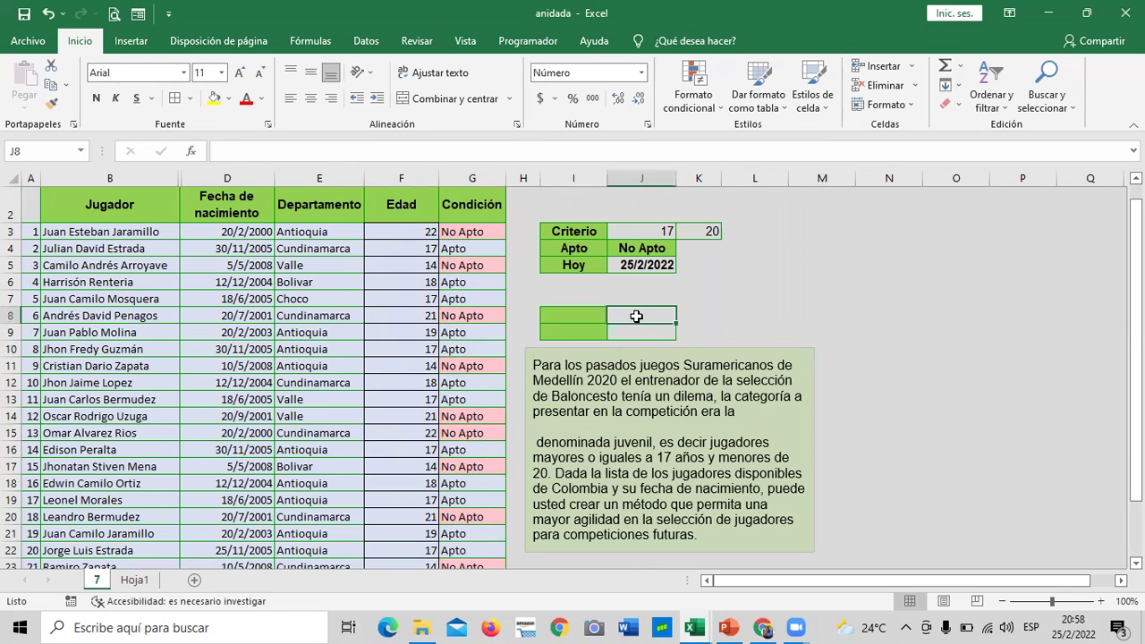
{"action": "type", "text": "="}
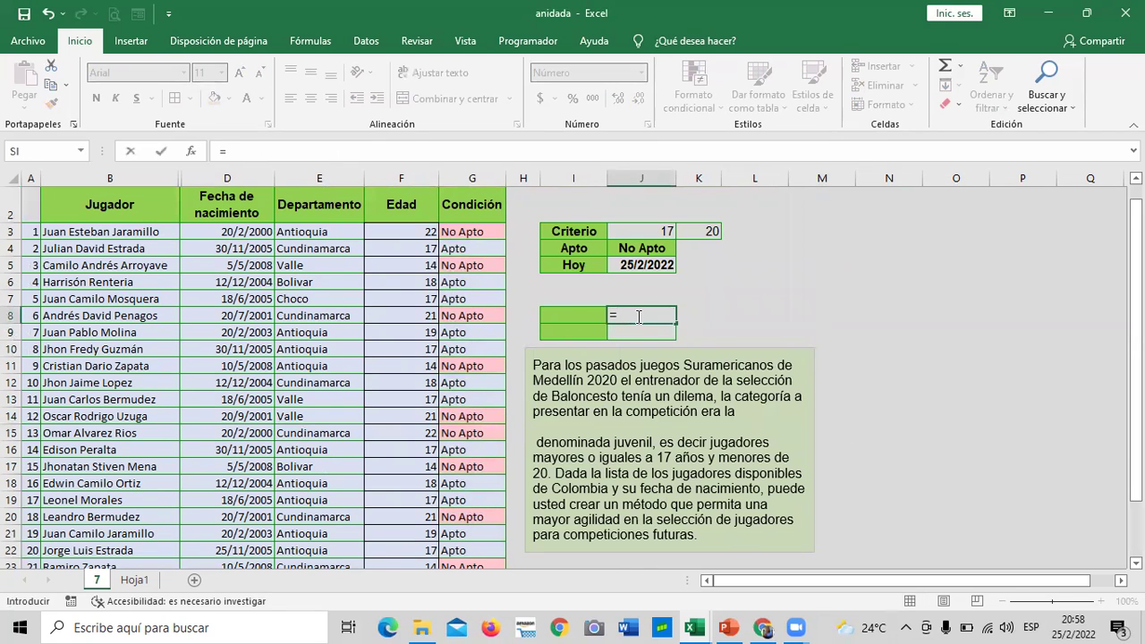
{"action": "type", "text": "contar"}
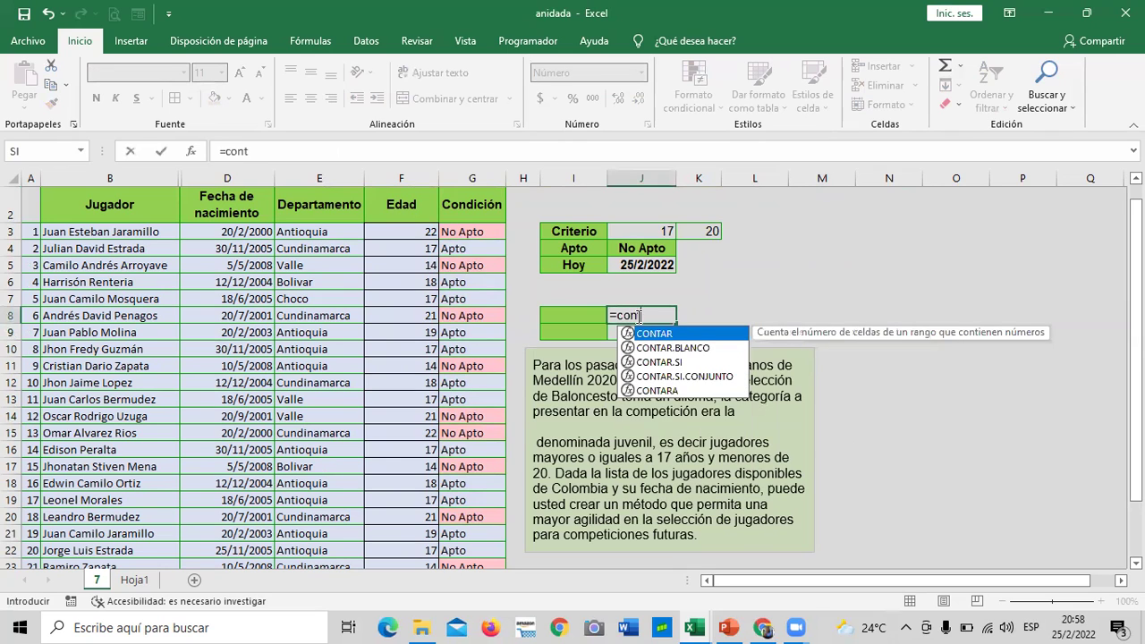
{"action": "double_click", "coordinate": [680, 363]}
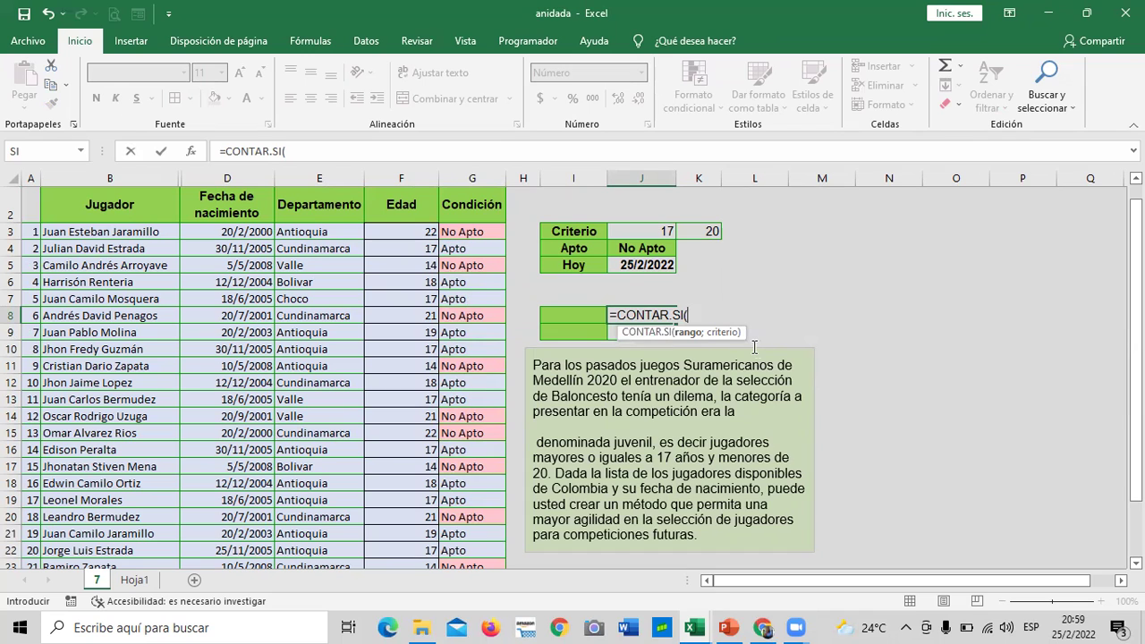
{"action": "left_click_drag", "start_coordinate": [485, 229], "coordinate": [484, 535]}
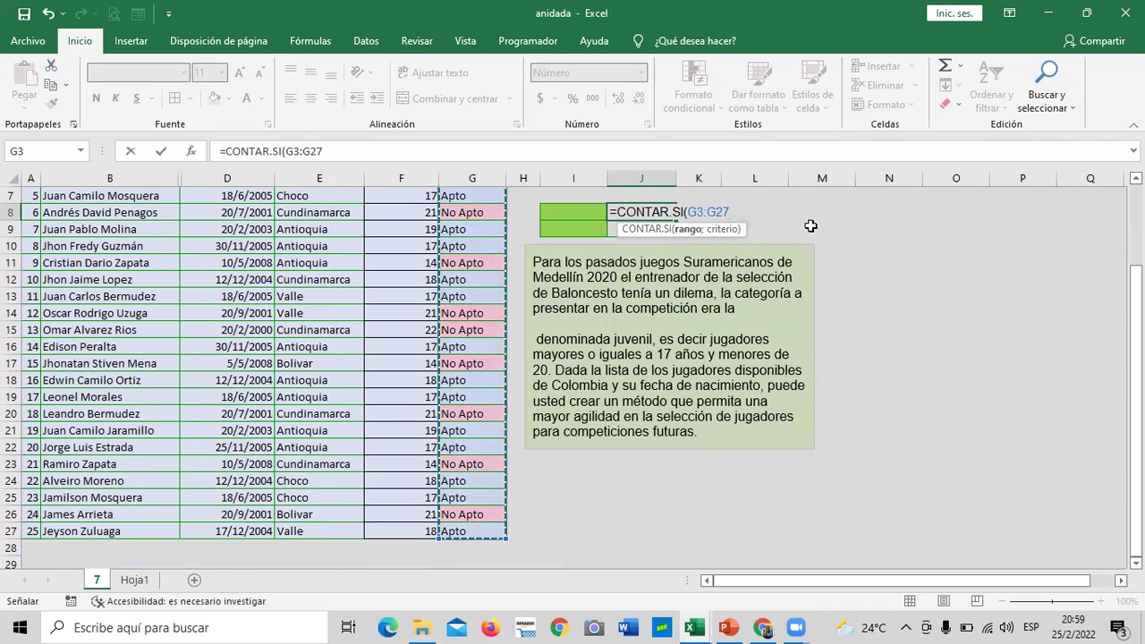
{"action": "type", "text": ";"}
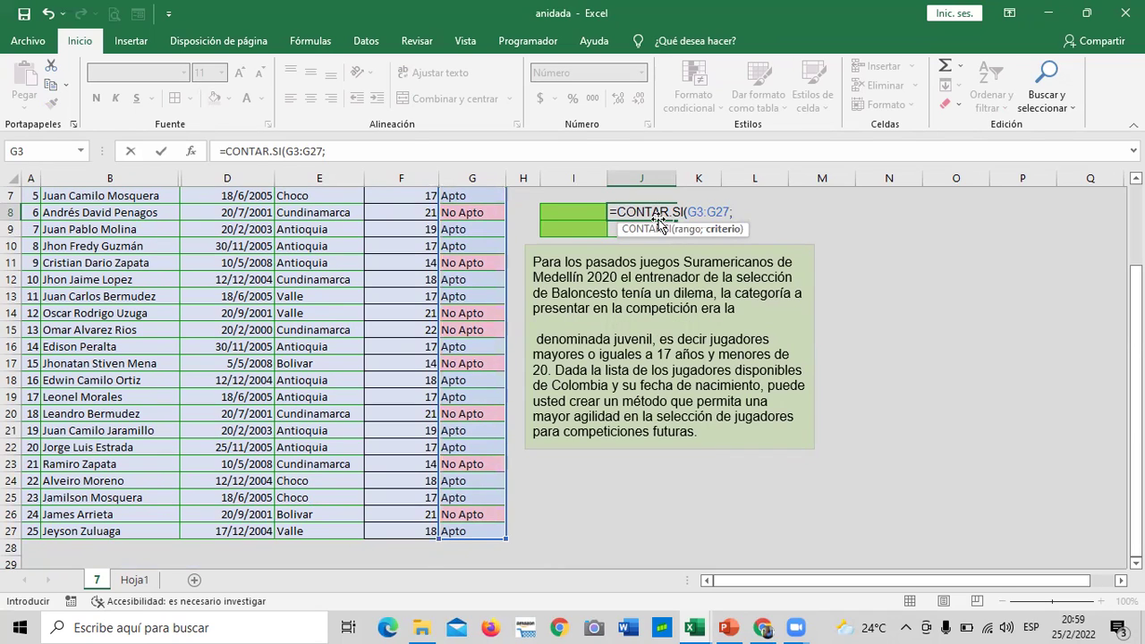
{"action": "type", "text": "\"="}
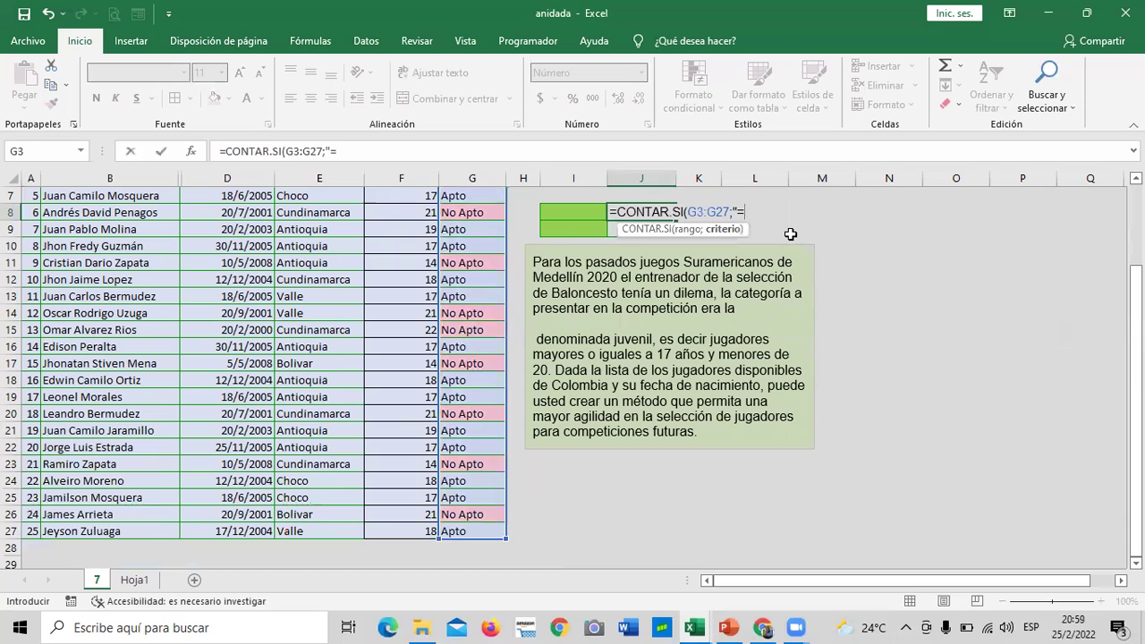
{"action": "type", "text": "Apto\")"}
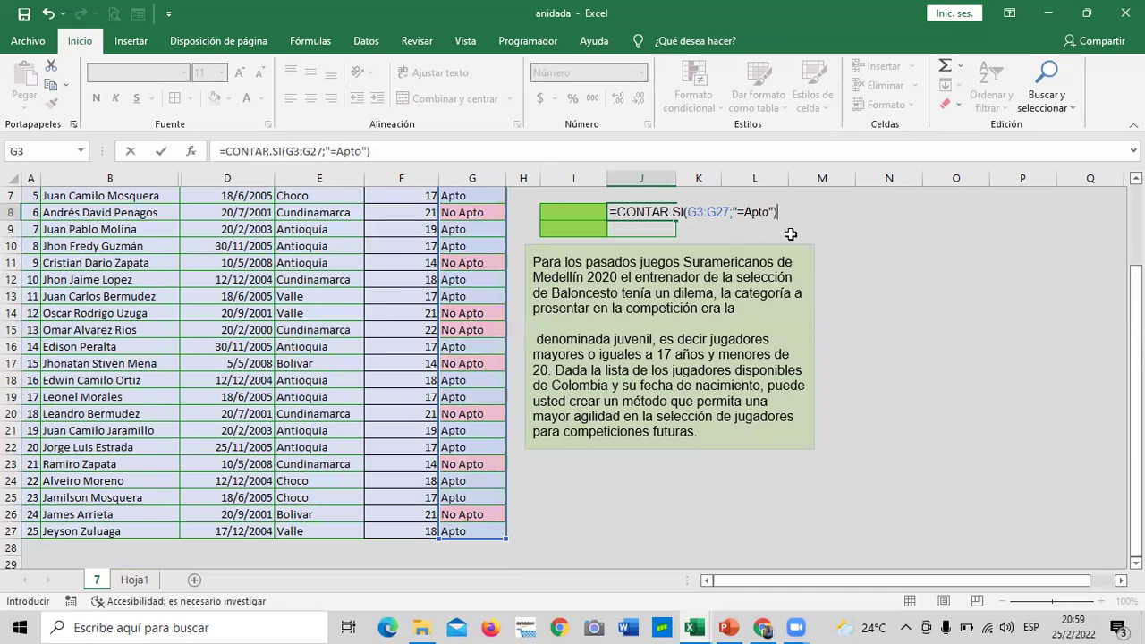
{"action": "key", "text": "Return"}
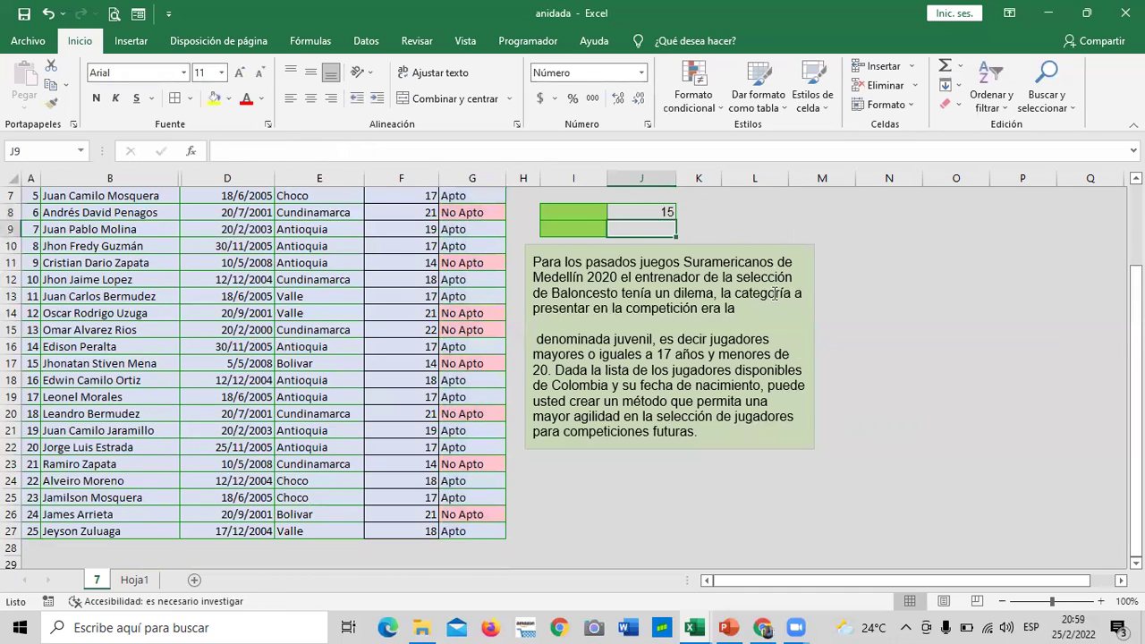
Label the count rows APTOS in I8 and NO APTOS in I9, and widen column I slightly to fit the text
{"action": "scroll", "coordinate": [793, 347], "scroll_direction": "up", "scroll_amount": 1}
{"action": "left_click", "coordinate": [646, 266]}
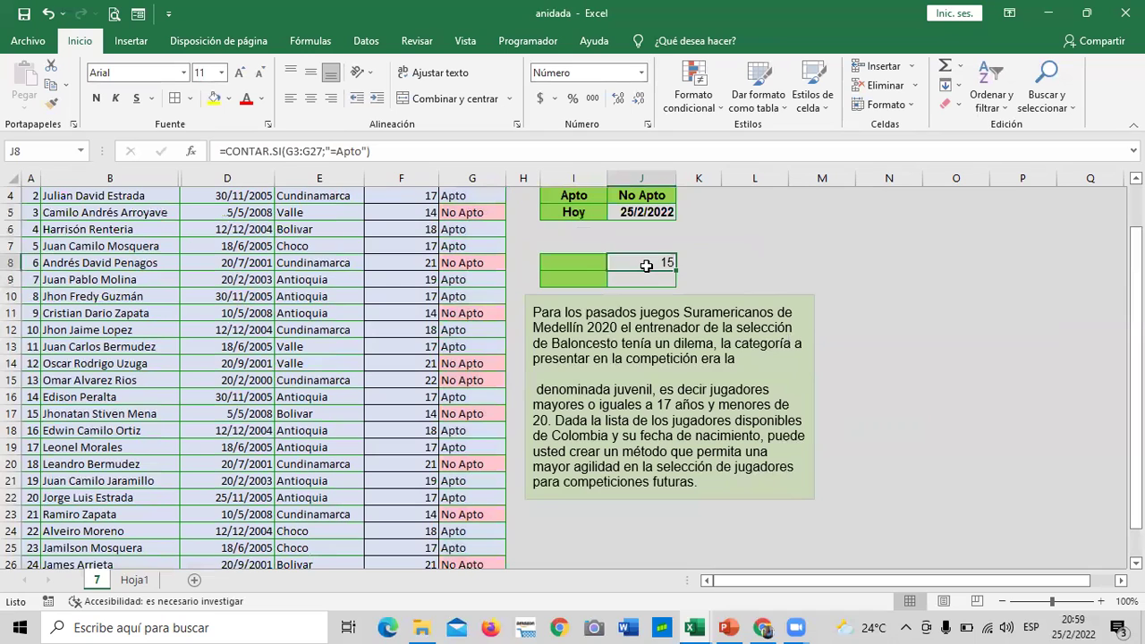
{"action": "left_click", "coordinate": [586, 262]}
{"action": "type", "text": "AP"}
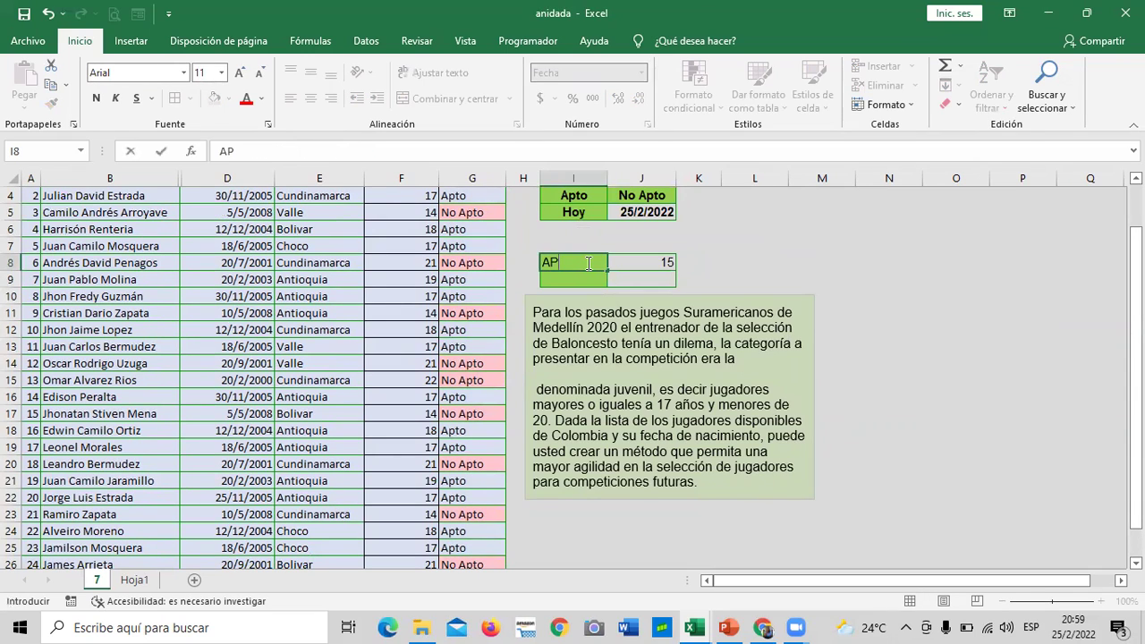
{"action": "type", "text": "to"}
{"action": "key", "text": "BackSpace"}
{"action": "key", "text": "BackSpace"}
{"action": "type", "text": "TOS"}
{"action": "left_click", "coordinate": [586, 278]}
{"action": "type", "text": "NO APTOS"}
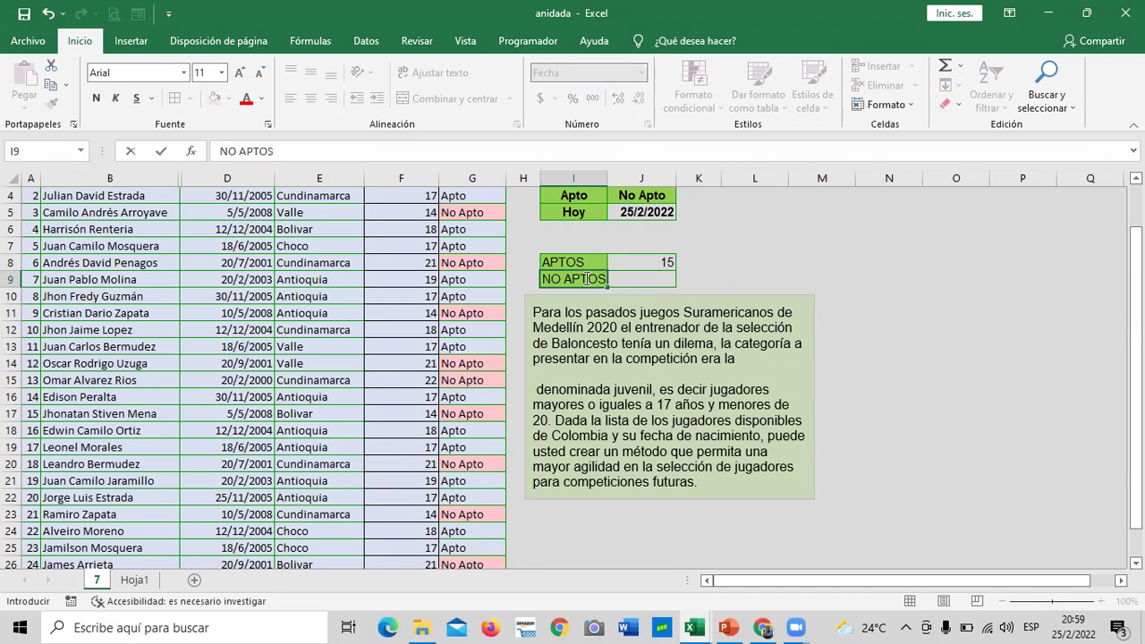
{"action": "key", "text": "Return"}
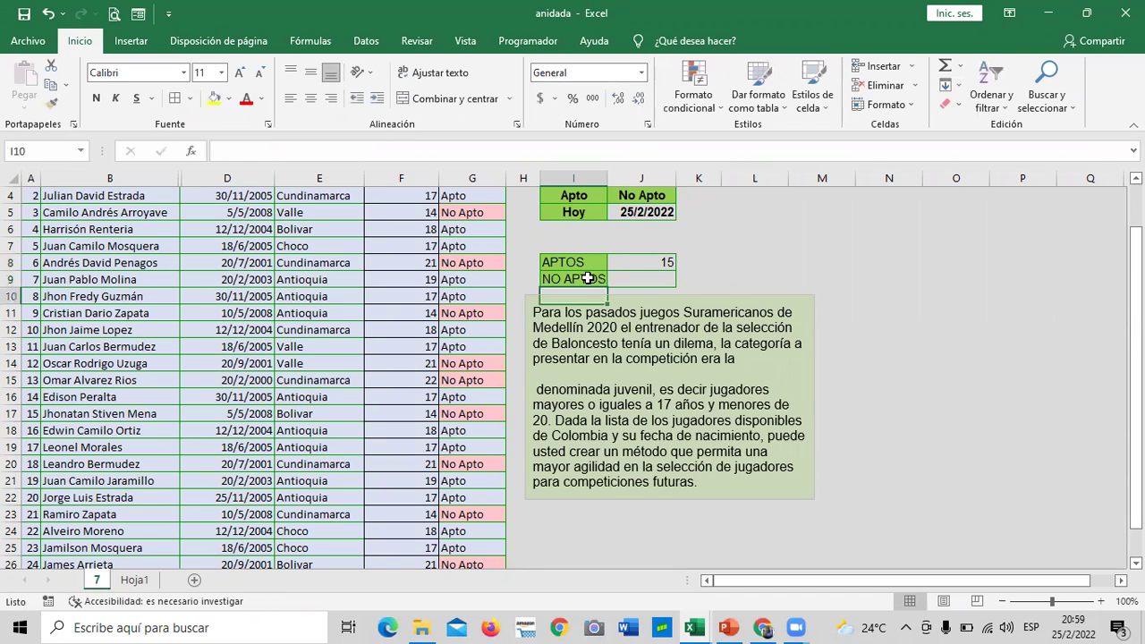
{"action": "left_click_drag", "start_coordinate": [609, 172], "coordinate": [612, 172]}
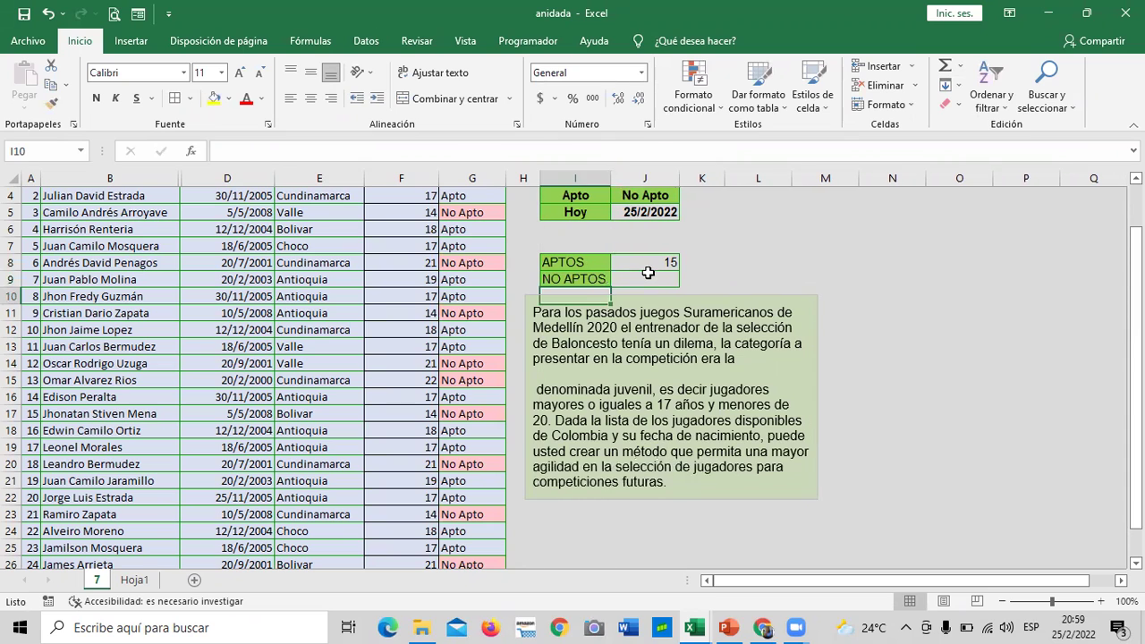
Count the No Apto players in J9 with the formula =CONTAR.SI(G3:G27;"=No Apto")
{"action": "left_click", "coordinate": [650, 275]}
{"action": "type", "text": "="}
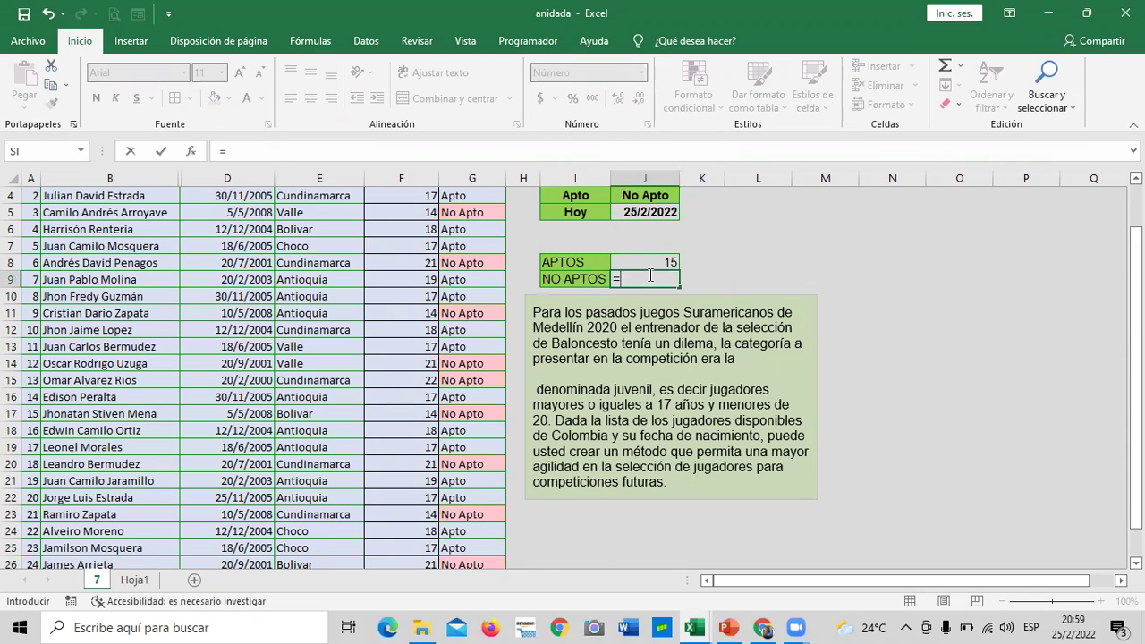
{"action": "type", "text": "CONTAR"}
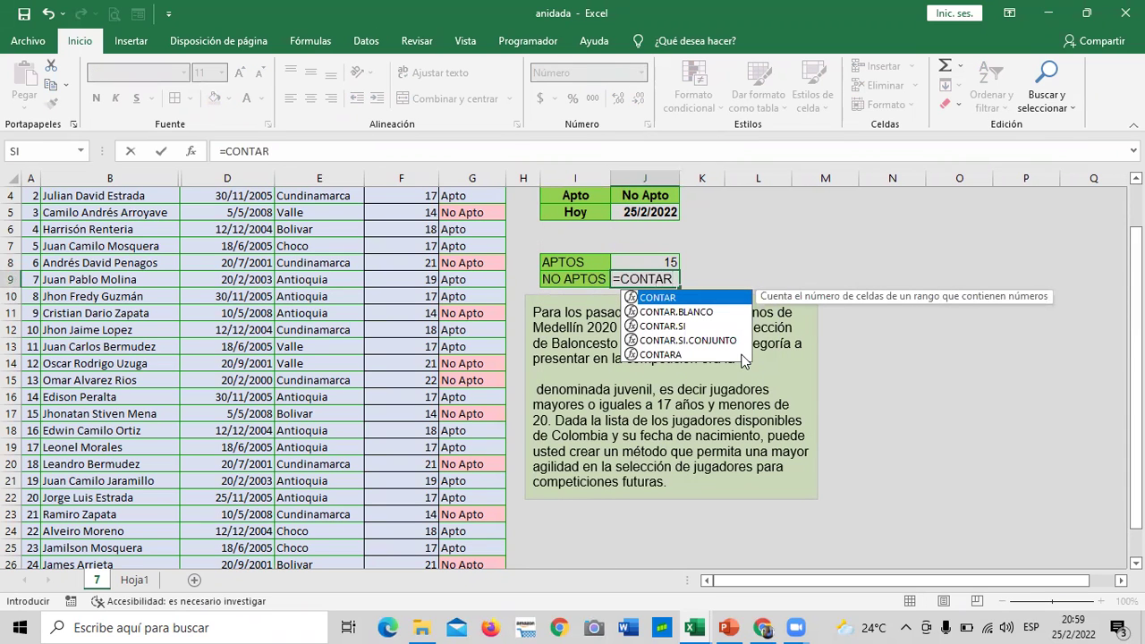
{"action": "double_click", "coordinate": [676, 326]}
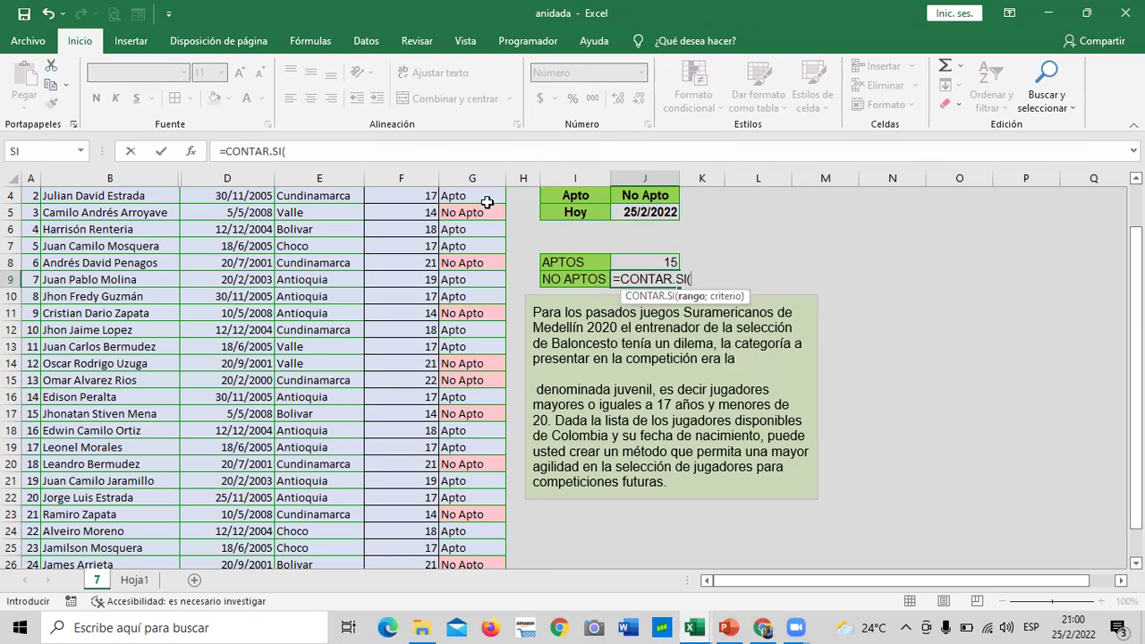
{"action": "scroll", "coordinate": [468, 271], "scroll_direction": "up", "scroll_amount": 1}
{"action": "left_click_drag", "start_coordinate": [475, 242], "coordinate": [459, 527]}
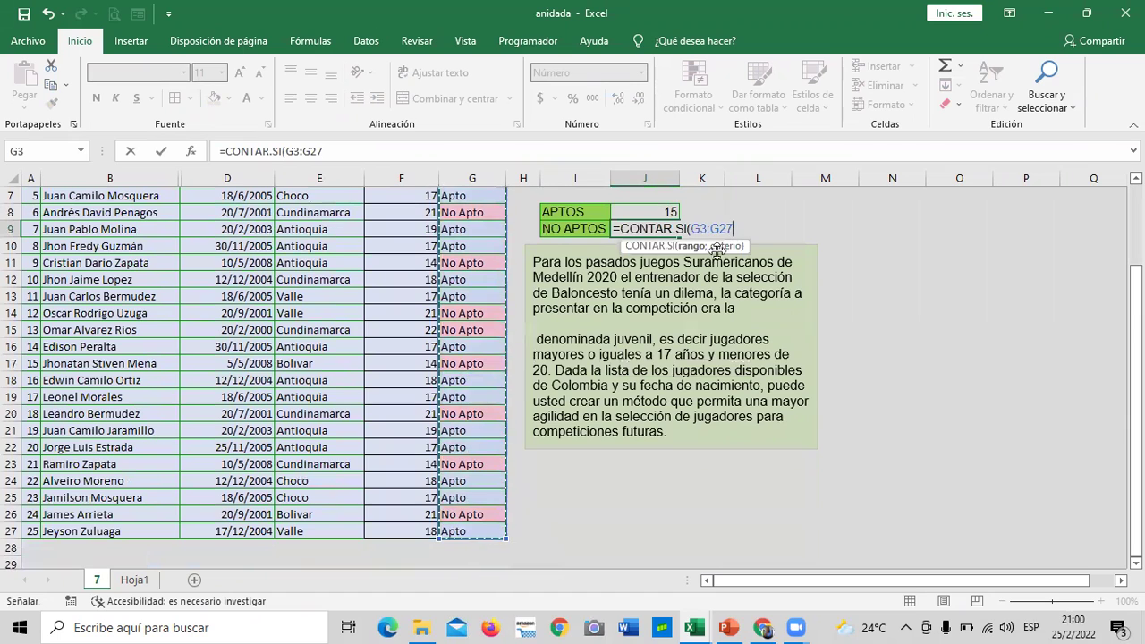
{"action": "type", "text": ";"}
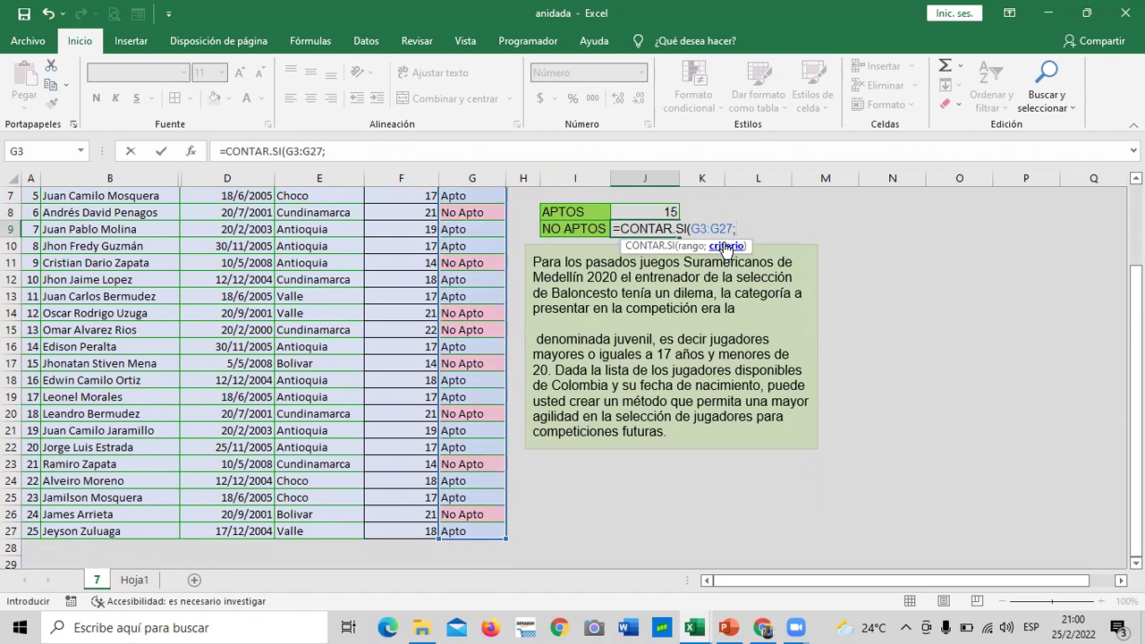
{"action": "type", "text": "\"=nO"}
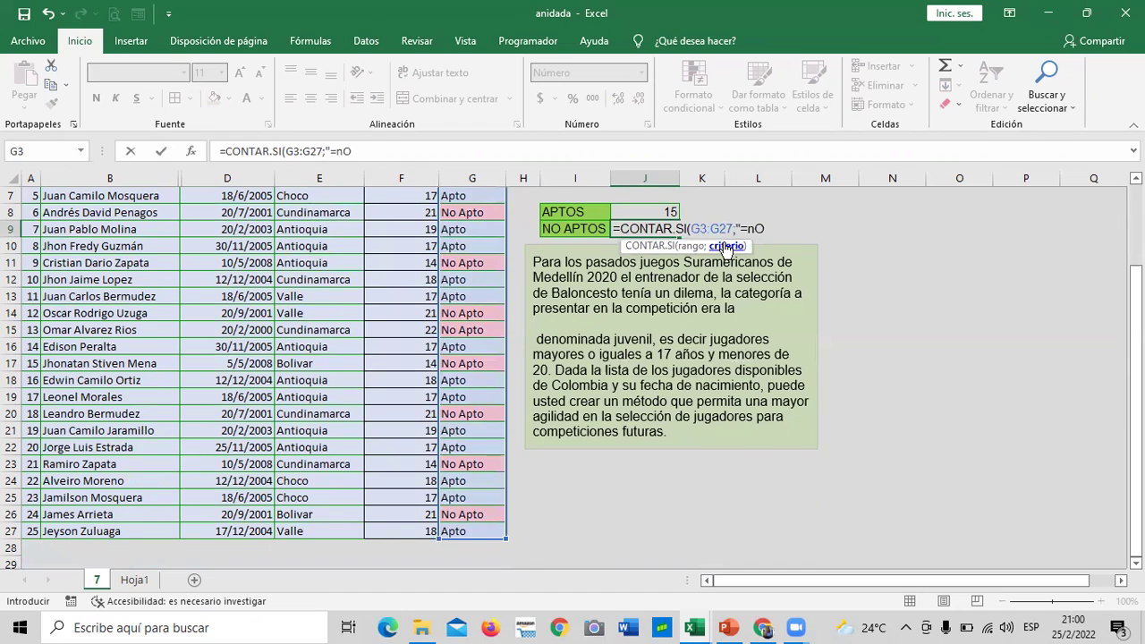
{"action": "key", "text": "BackSpace"}
{"action": "key", "text": "BackSpace"}
{"action": "type", "text": "No"}
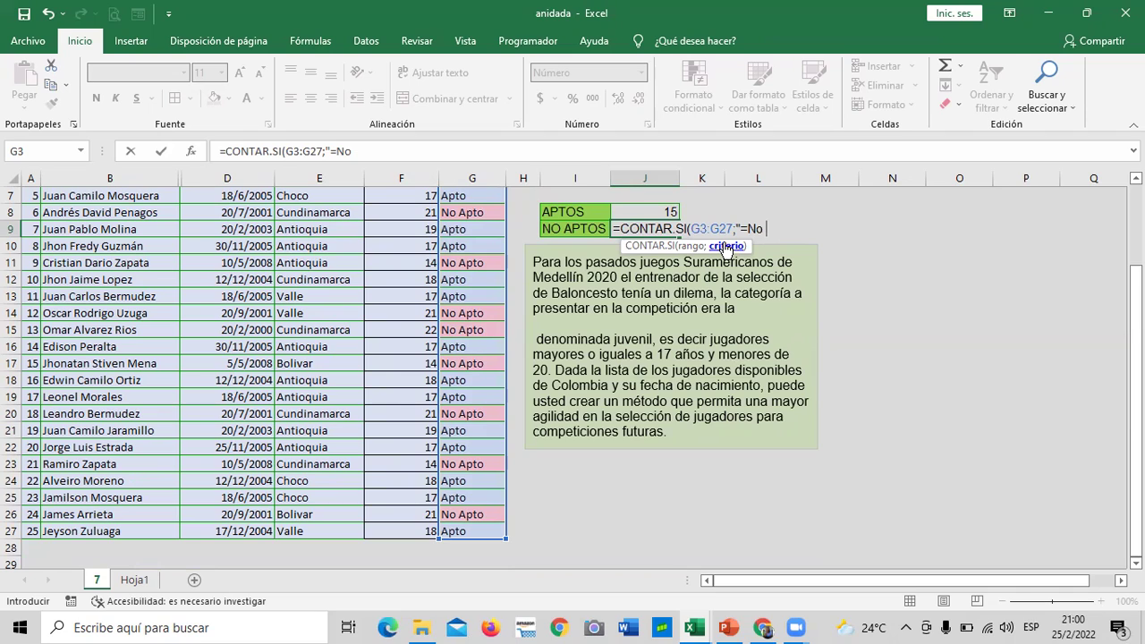
{"action": "type", "text": "Apto\")"}
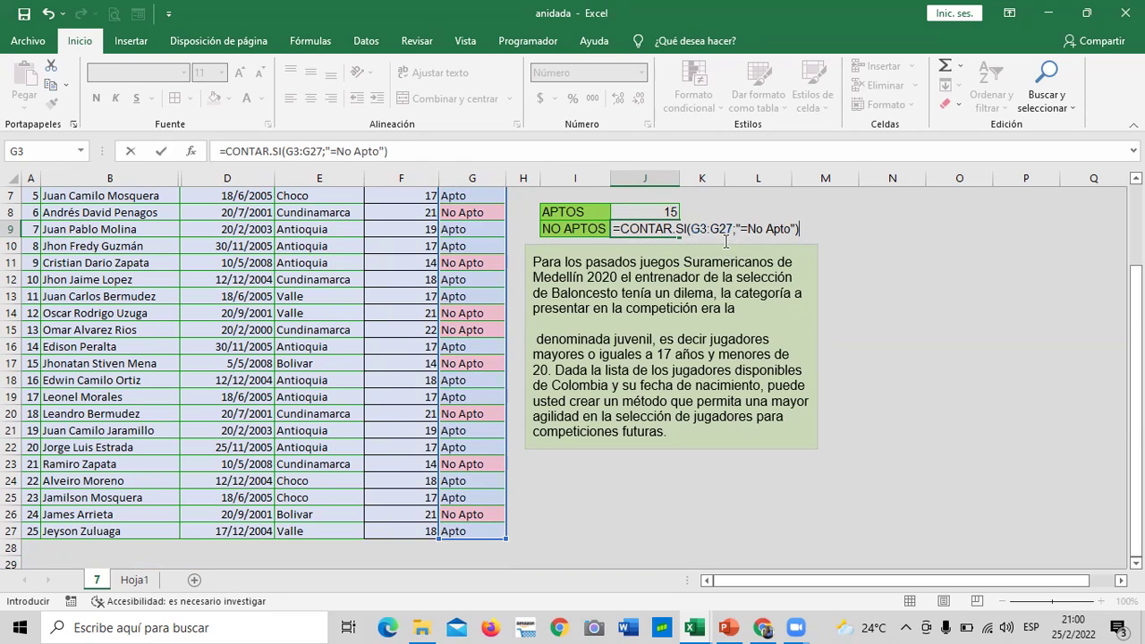
{"action": "key", "text": "Return"}
{"action": "left_click", "coordinate": [771, 215]}
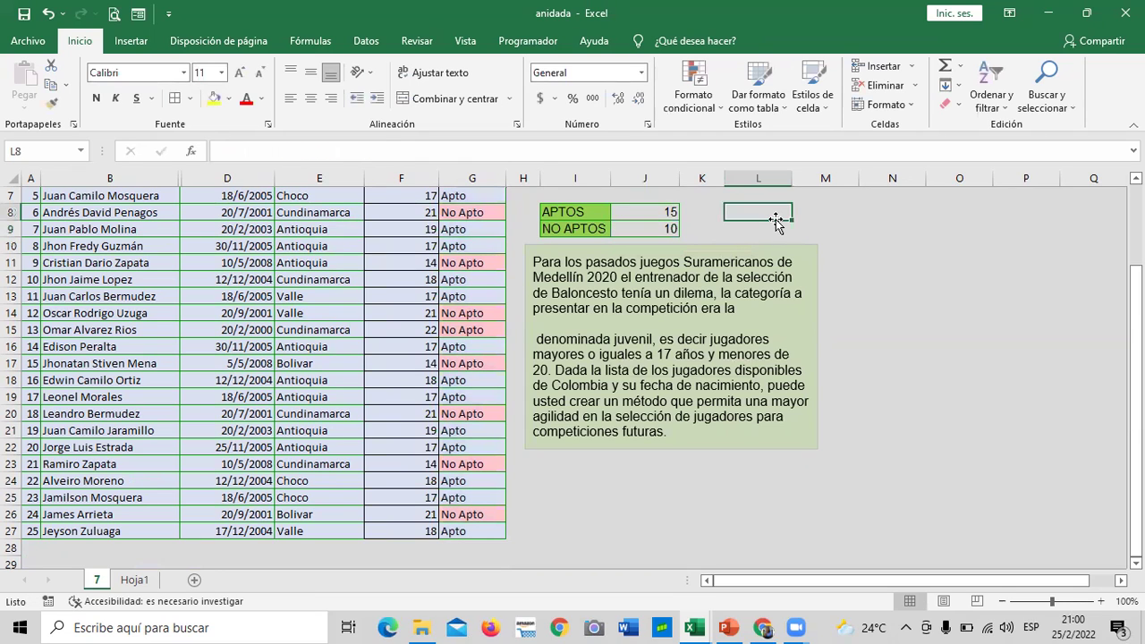
Compare the last player's row number in A27 with the APTOS and NO APTOS counts in J8 and J9
{"action": "left_click", "coordinate": [26, 532]}
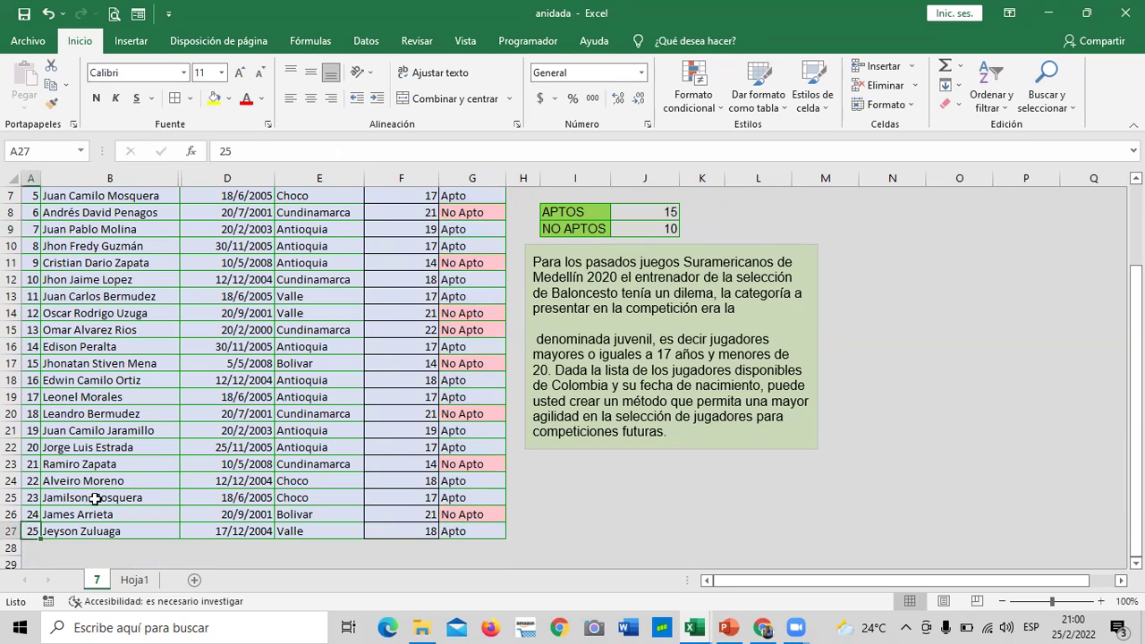
{"action": "left_click", "coordinate": [616, 220]}
{"action": "left_click", "coordinate": [622, 232]}
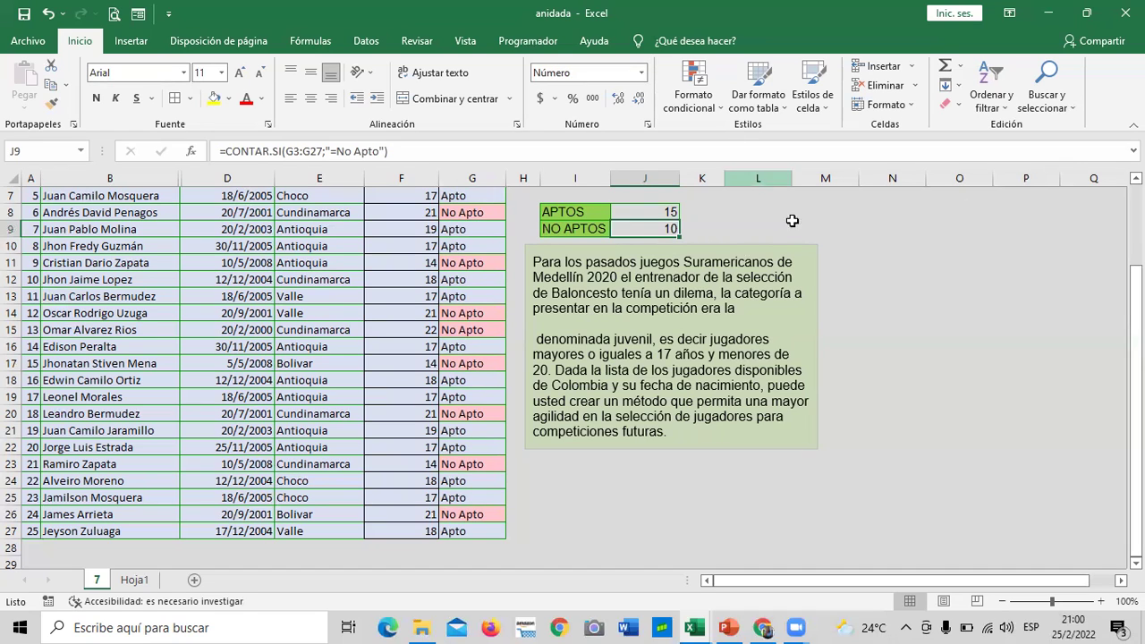
{"action": "left_click", "coordinate": [861, 249]}
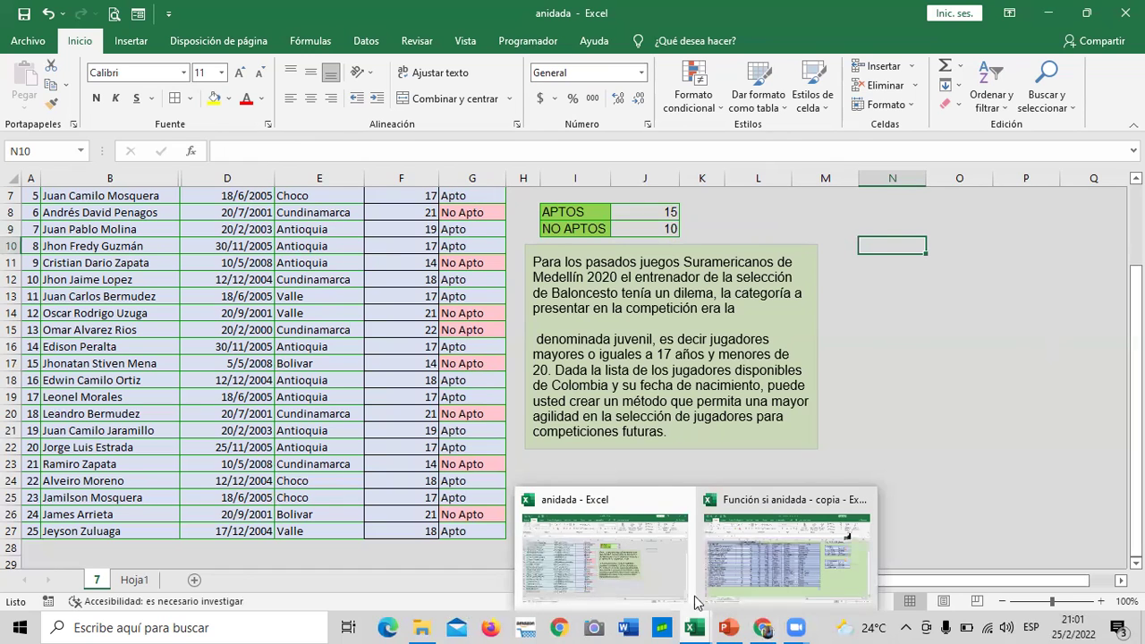
Show the Función si anidada - copia workbook and switch to the start of the 1.2 Laboratorio 1 course page in Chrome
{"action": "left_click", "coordinate": [749, 564]}
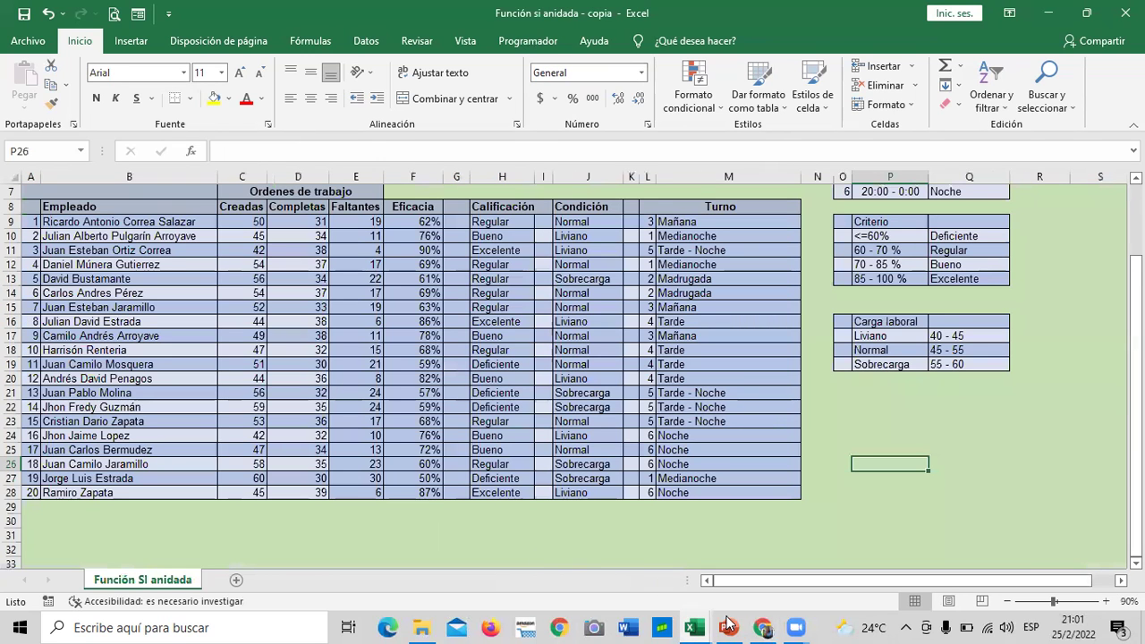
{"action": "mouse_move", "coordinate": [763, 626]}
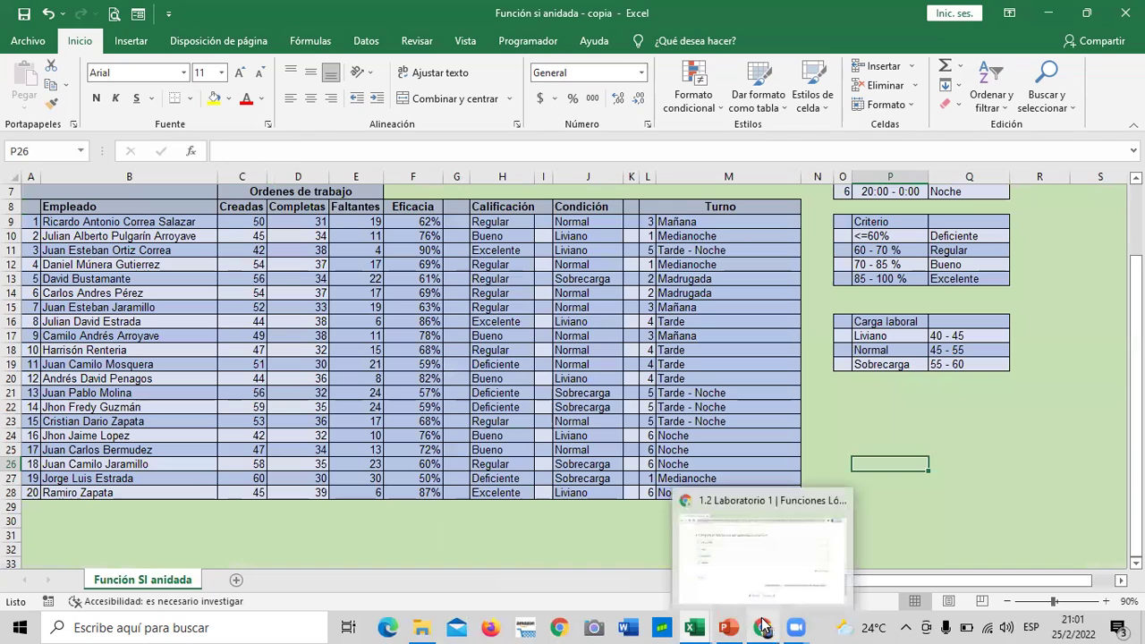
{"action": "left_click", "coordinate": [762, 556]}
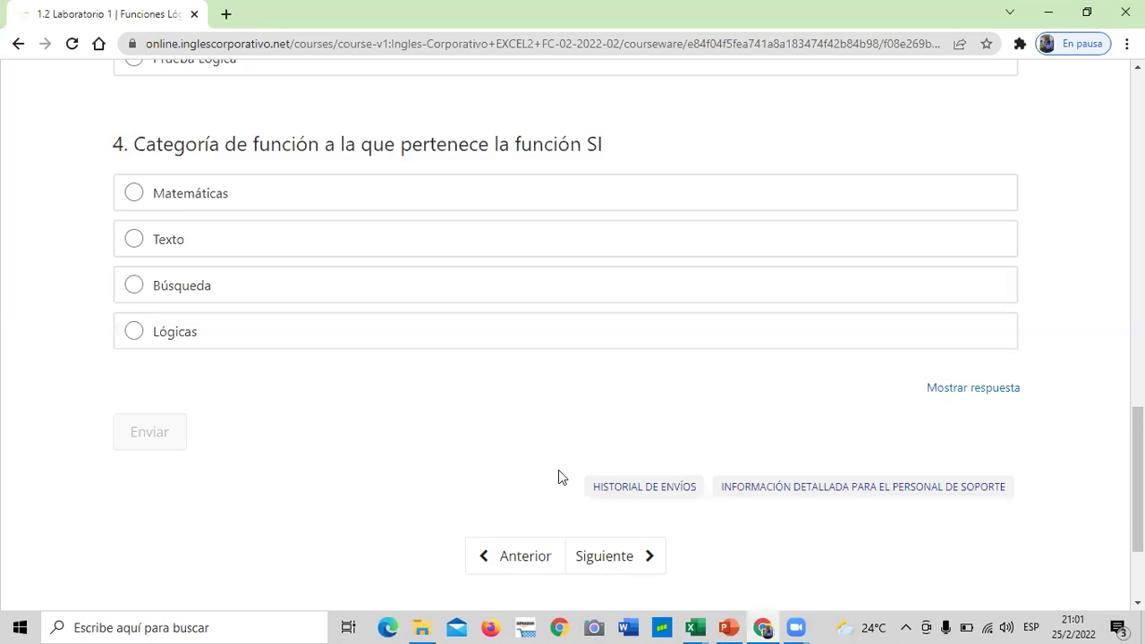
{"action": "scroll", "coordinate": [559, 474], "scroll_direction": "up", "scroll_amount": 15}
{"action": "scroll", "coordinate": [558, 477], "scroll_direction": "up", "scroll_amount": 1}
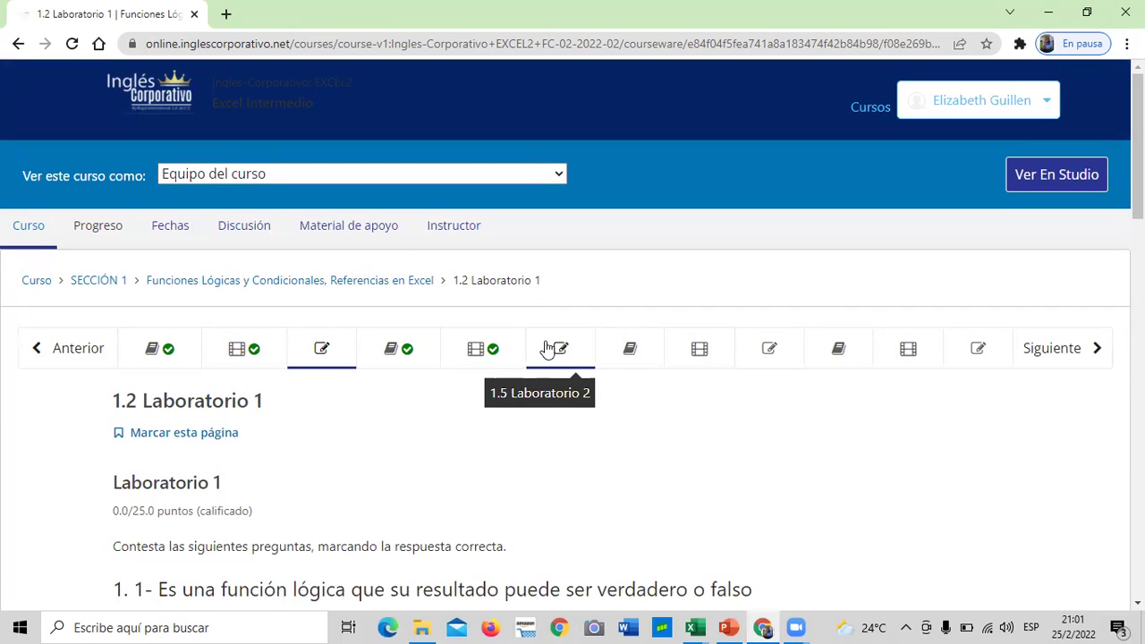
Browse the course units 1.7 Funciones condicionales, 1.9 Objetivo de la lección and 1.10 Referencias Relativas y Absolutas
{"action": "left_click", "coordinate": [685, 355]}
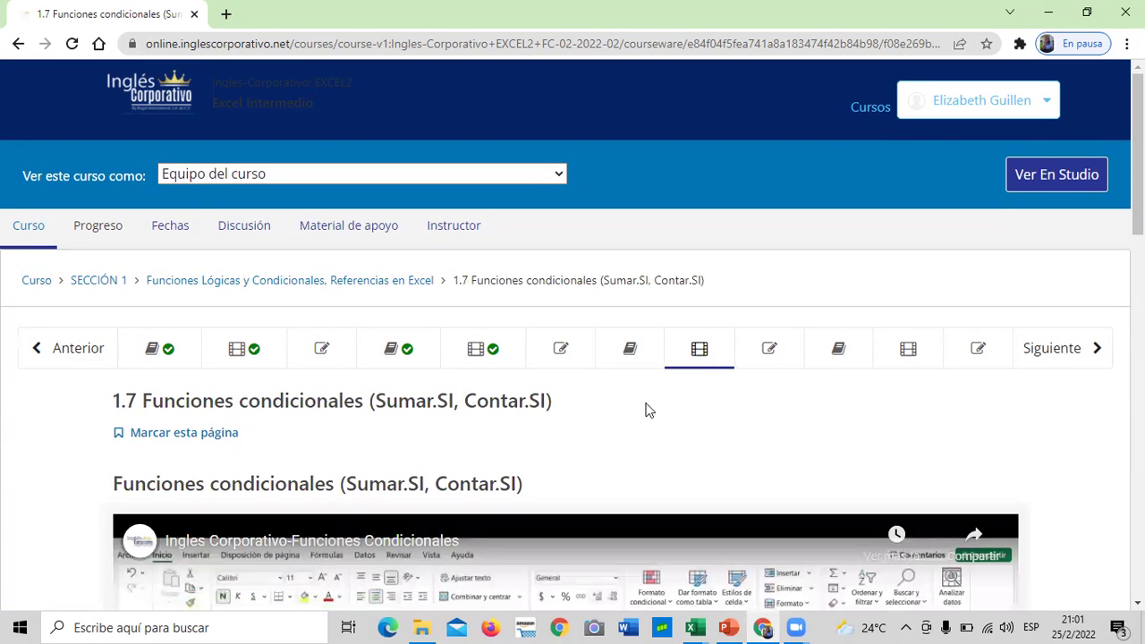
{"action": "left_click", "coordinate": [831, 351]}
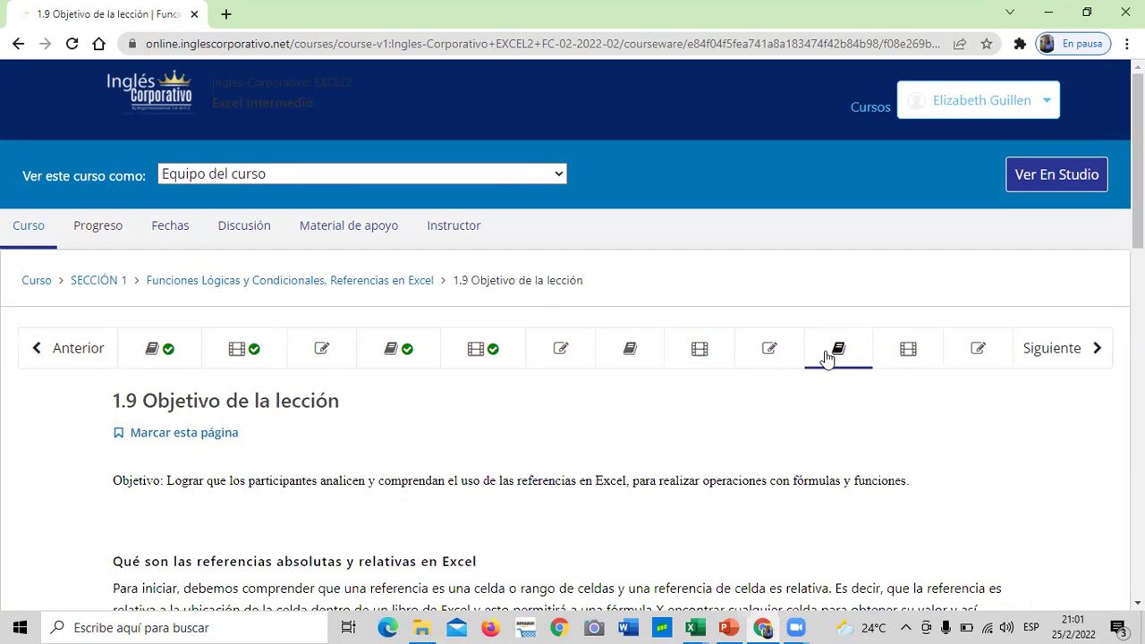
{"action": "left_click", "coordinate": [899, 357]}
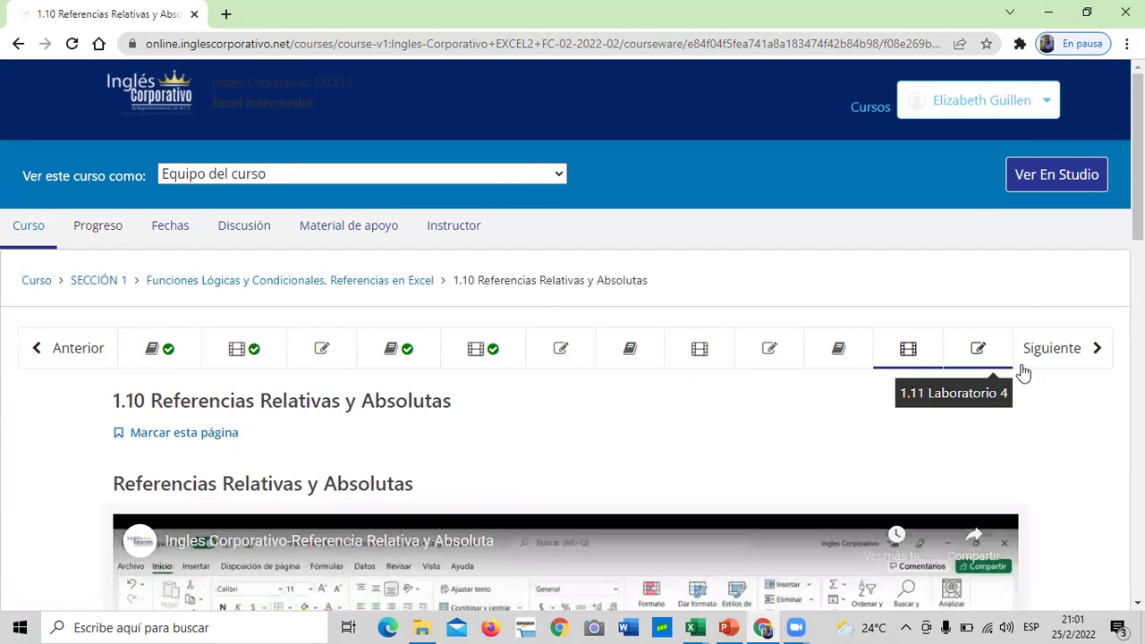